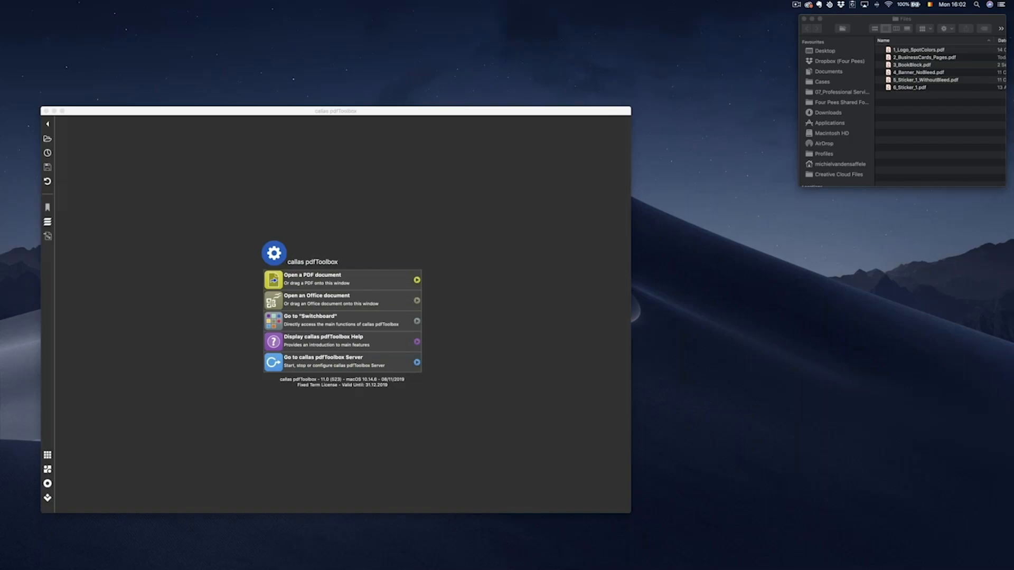
Open 1_Logo_SpotColors.pdf from the Files folder
left_click(127, 244)
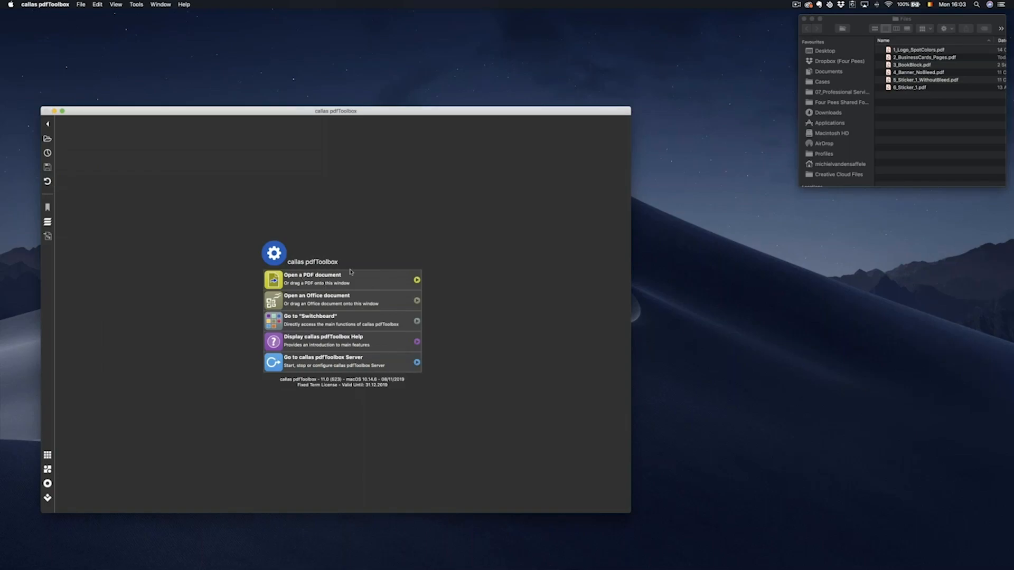
left_click_drag(933, 51, 485, 214)
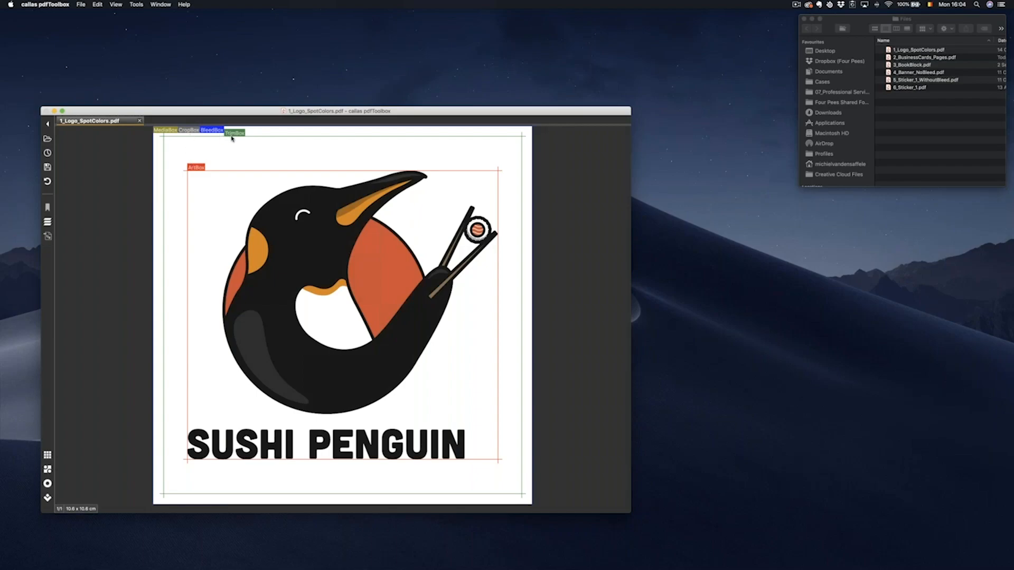
Check the page geometry box visualization options in the Highlighting preferences, then cancel the preferences
left_click(30, 8)
left_click(33, 26)
left_click(340, 207)
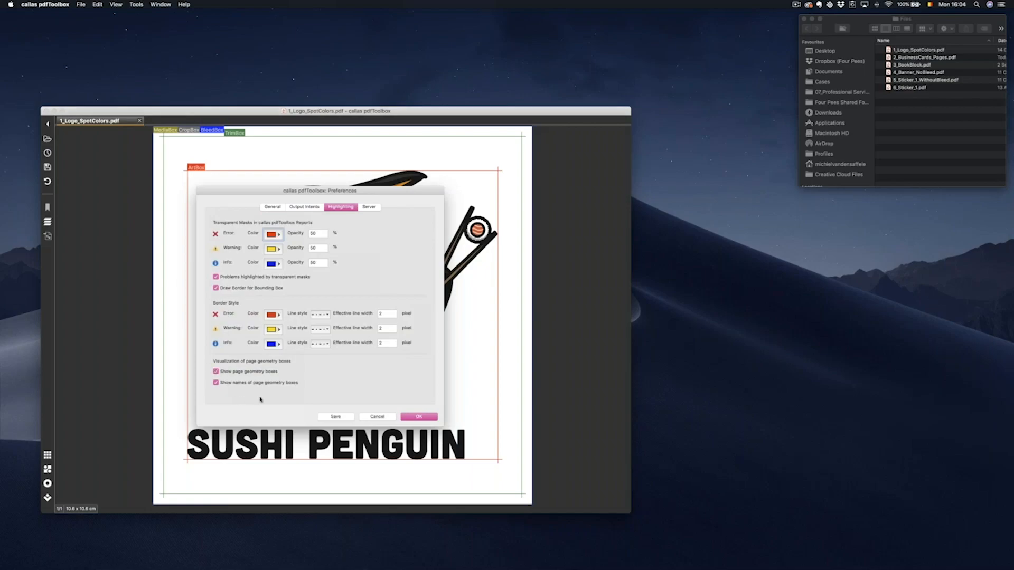
left_click(378, 417)
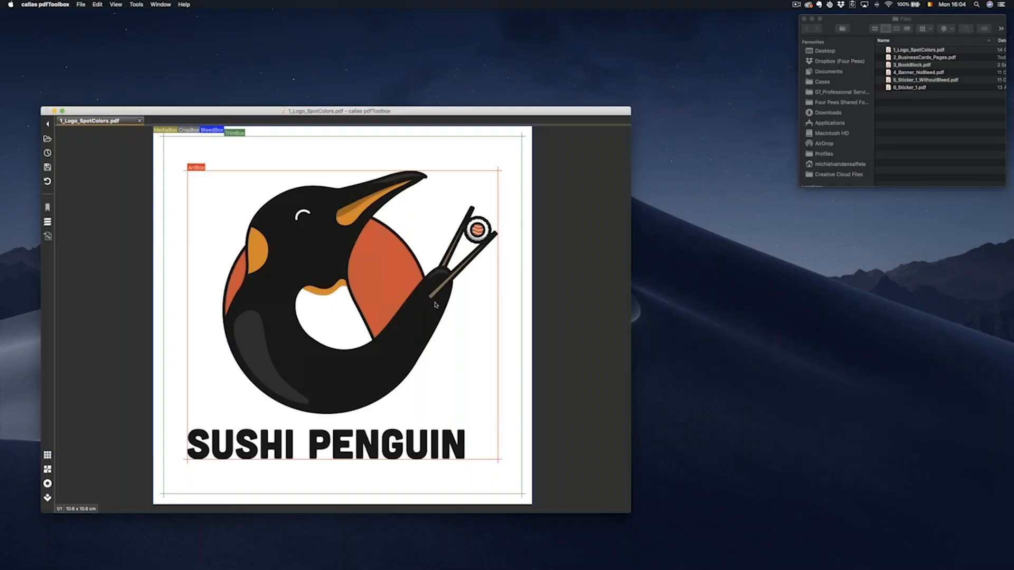
Open the Switchboard for the logo document
left_click(49, 457)
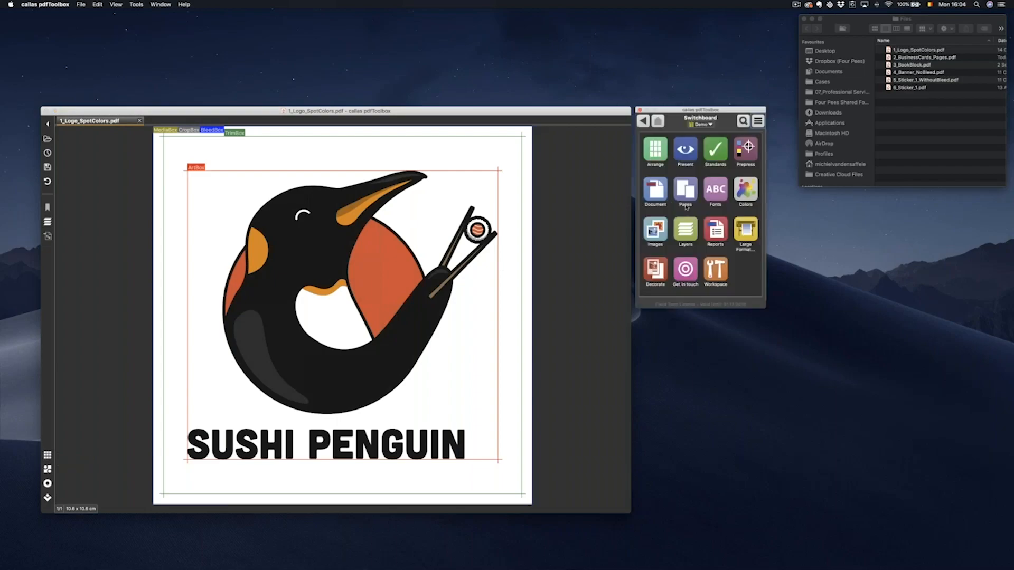
left_click(137, 6)
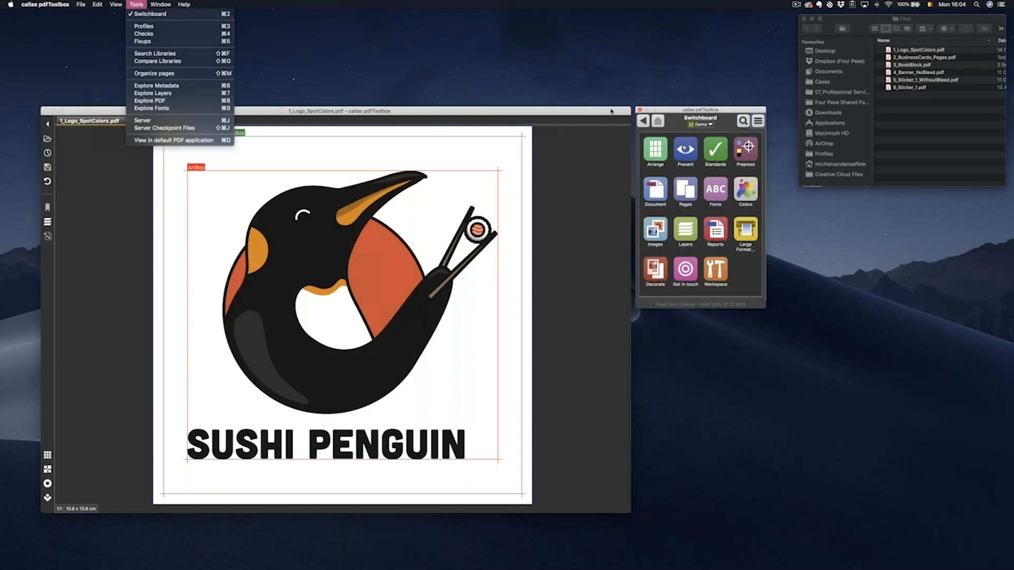
left_click(667, 106)
left_click(625, 115)
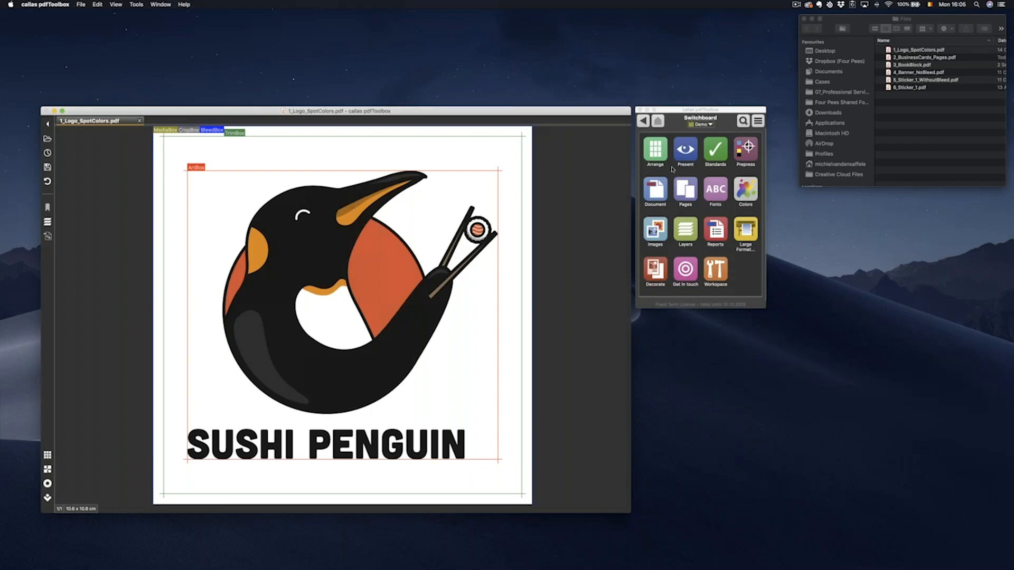
Look through the actions available in the Switchboard's Pages and Colors groups and return to the overview
left_click(684, 194)
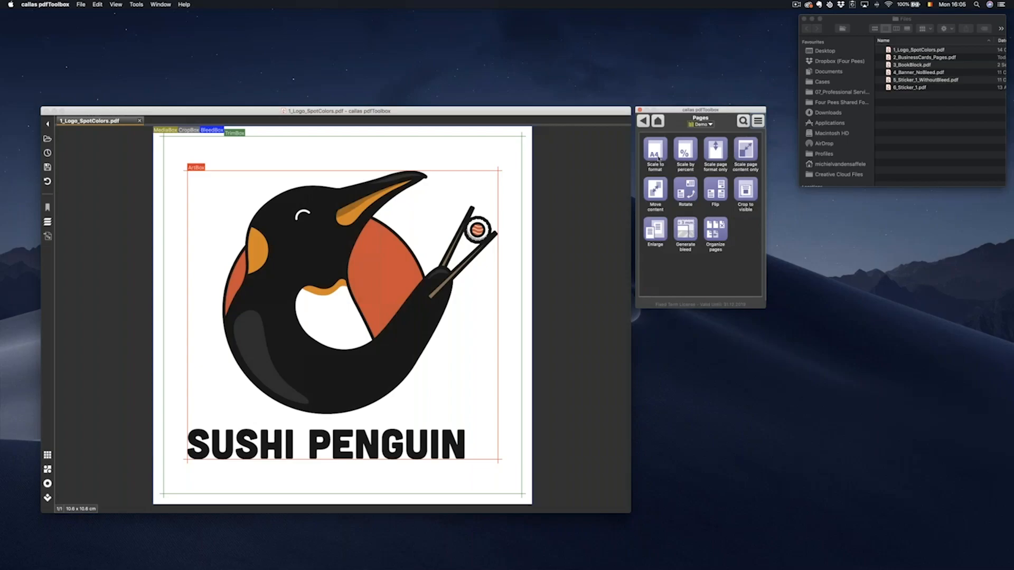
left_click(642, 121)
left_click(746, 189)
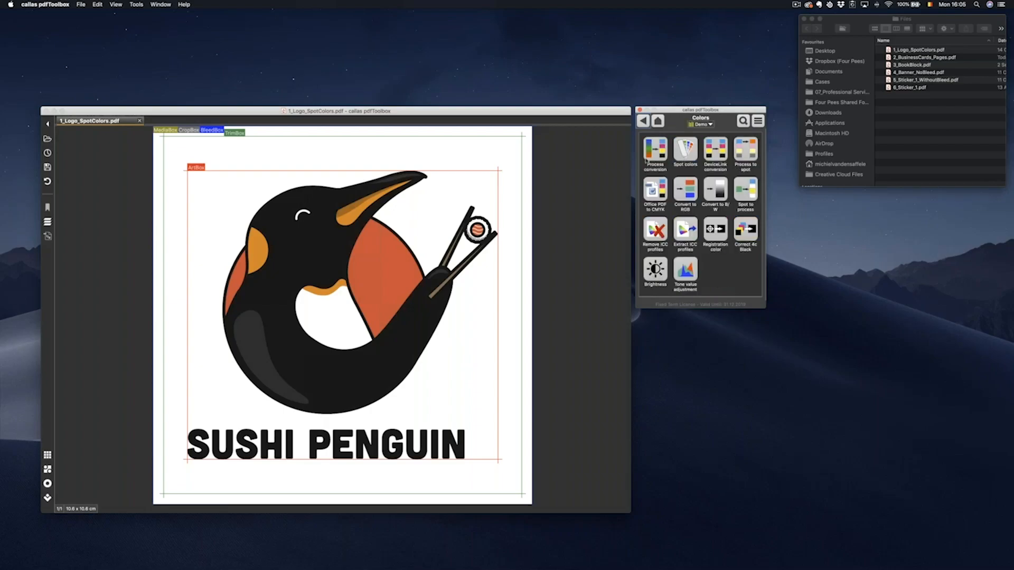
left_click(658, 121)
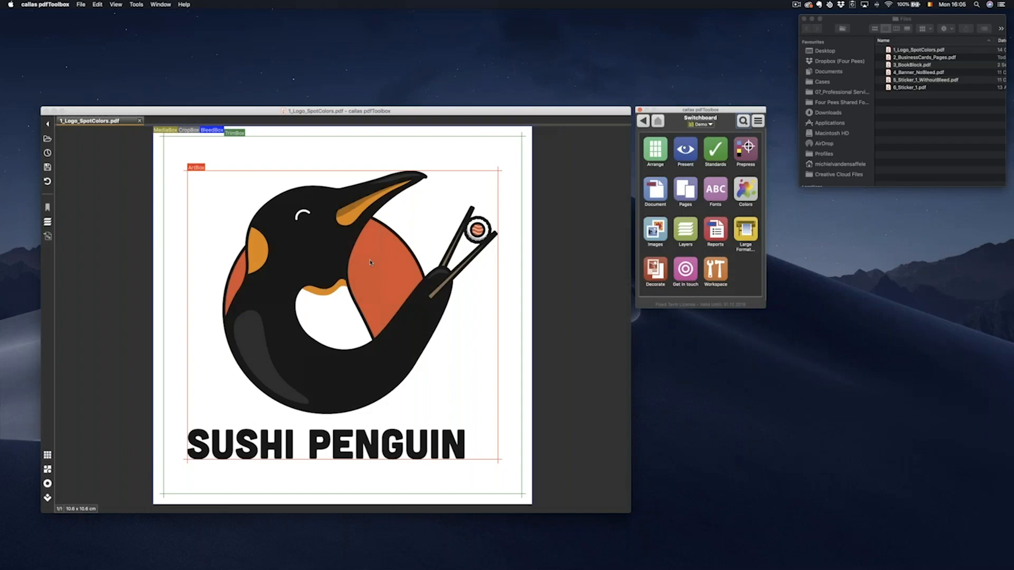
Create a detailed color report for the logo PDF from the Switchboard's Reports group
left_click(711, 231)
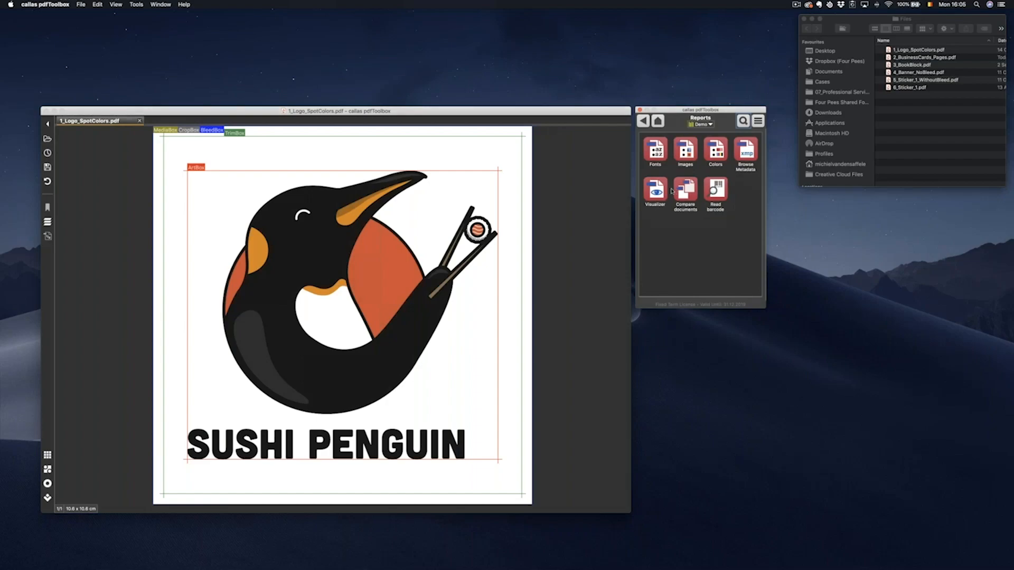
left_click(715, 156)
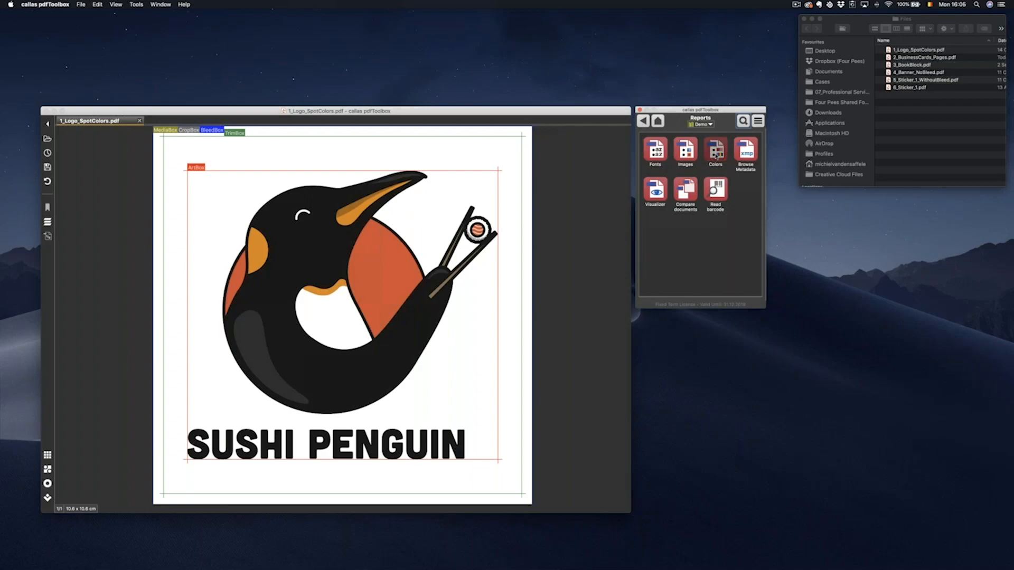
left_click(750, 291)
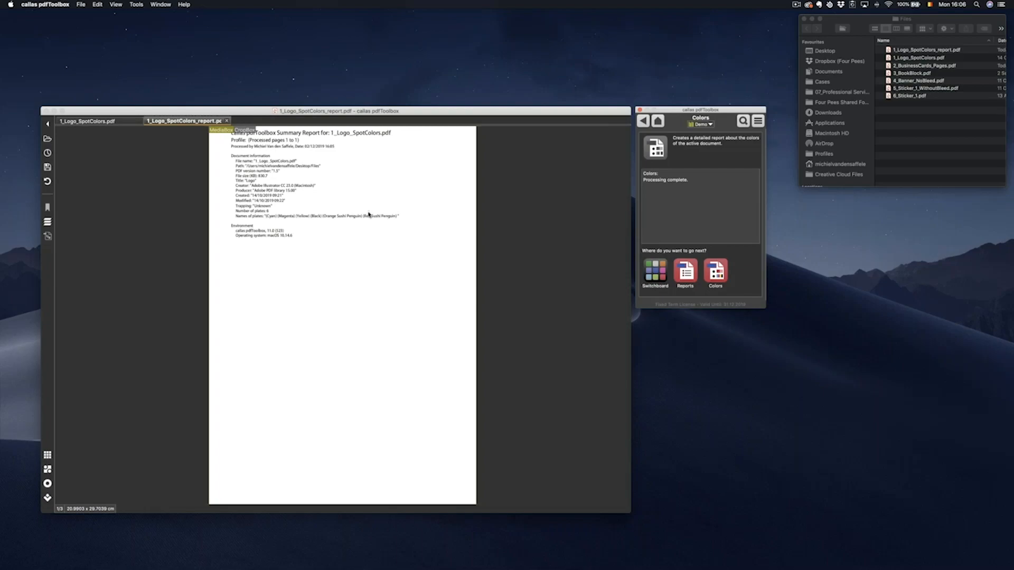
Examine the plates and color space pages of the logo's color report, then close it without saving changes
left_click(369, 233)
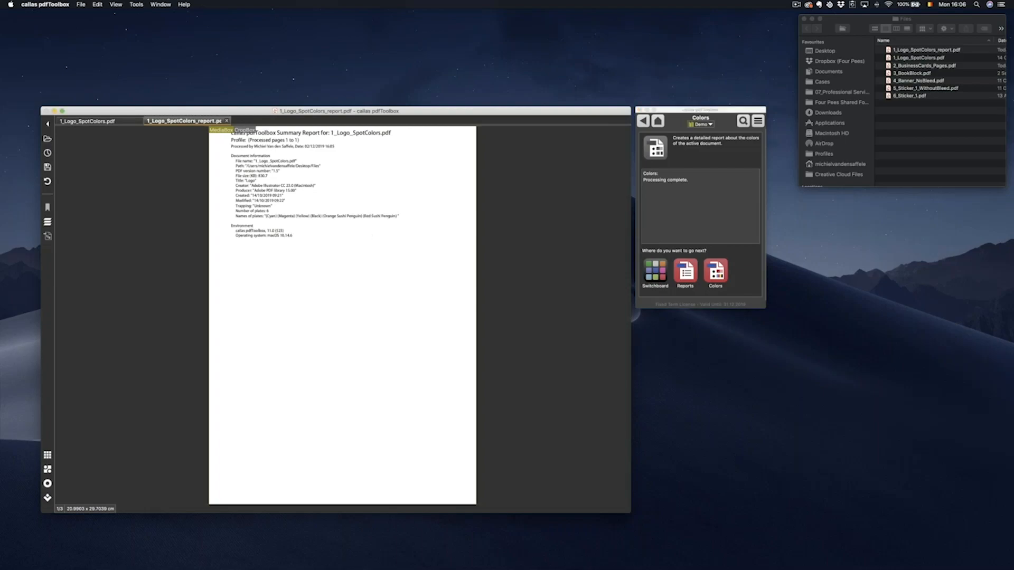
key("Page_Down")
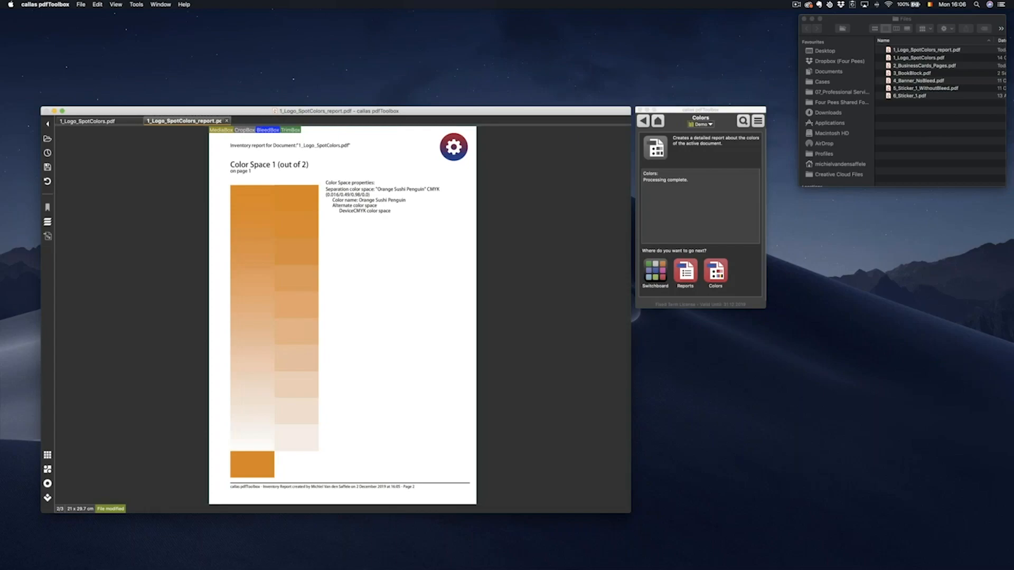
key("Page_Down")
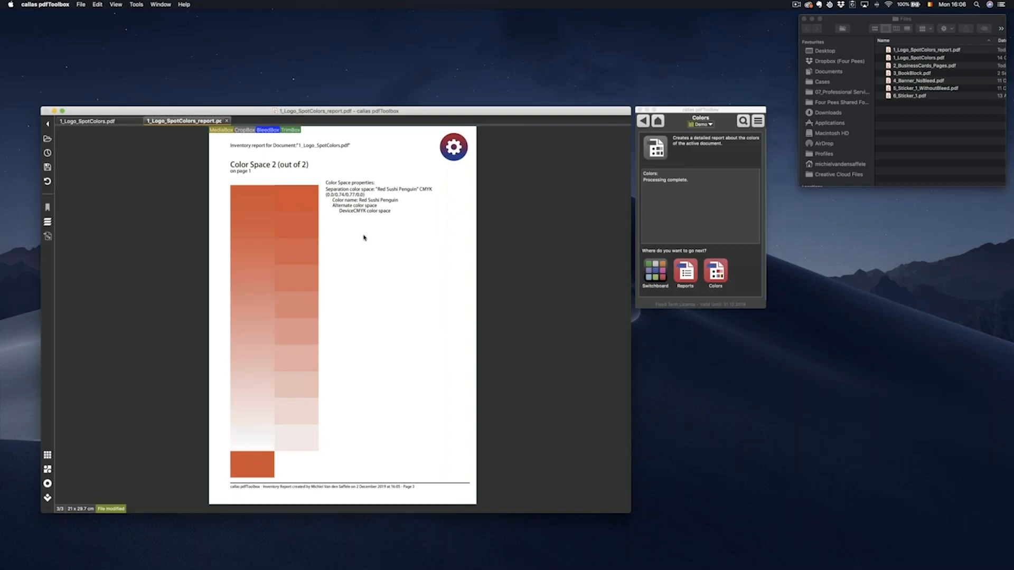
key("Page_Up")
key("Page_Up")
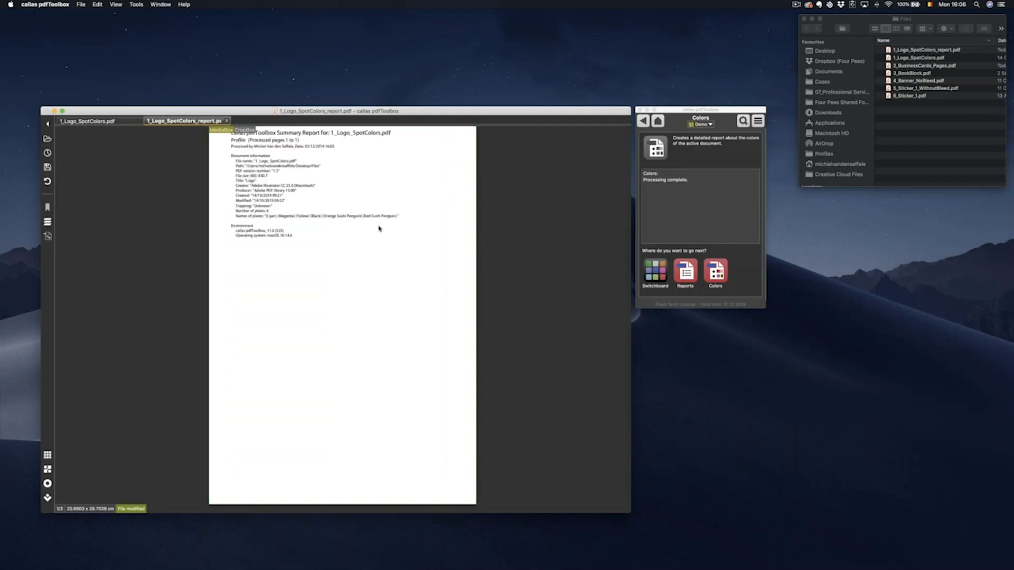
left_click(227, 121)
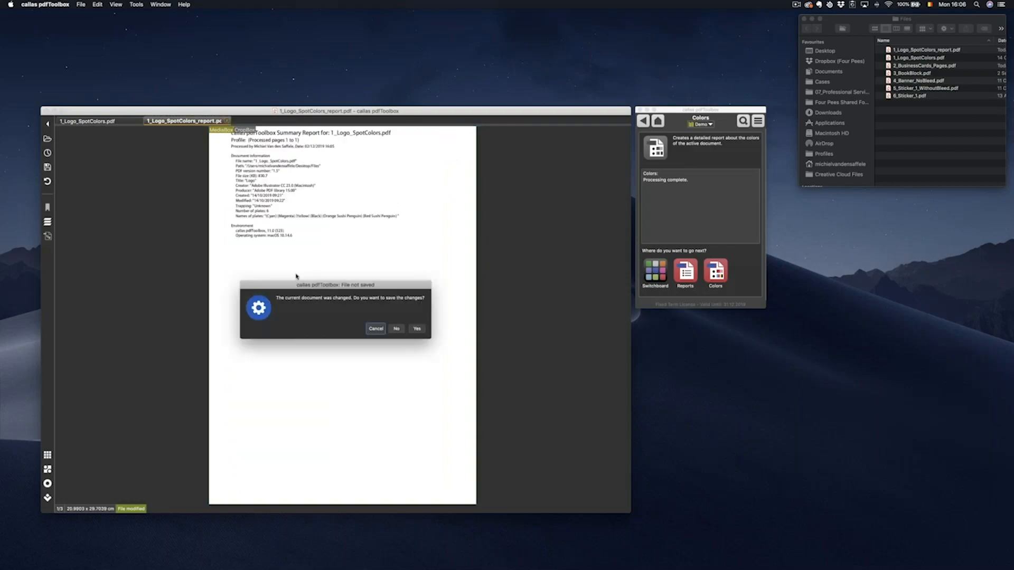
left_click(396, 329)
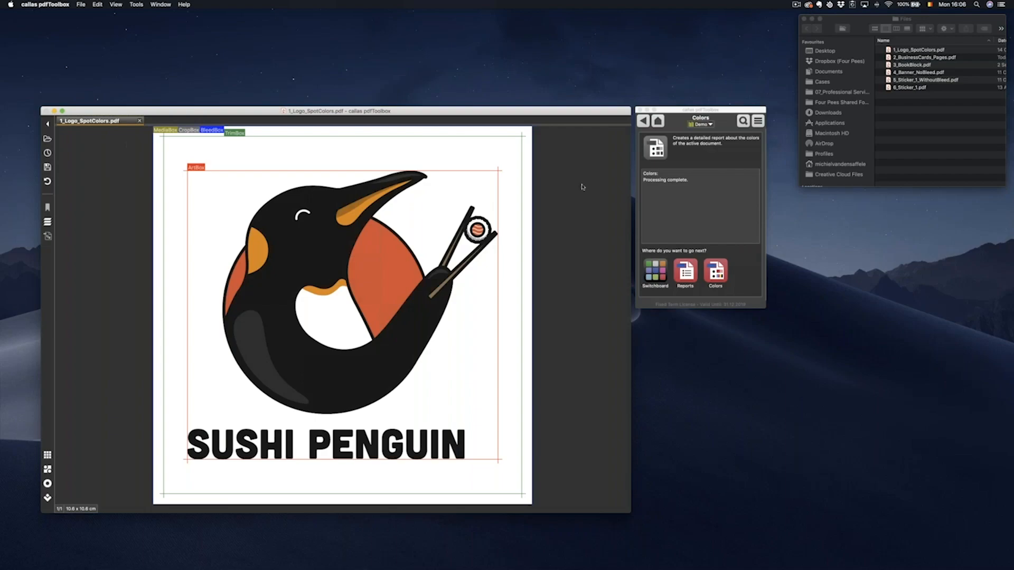
Set up a Process conversion for the logo PDF with CMYK as the color space
left_click(657, 123)
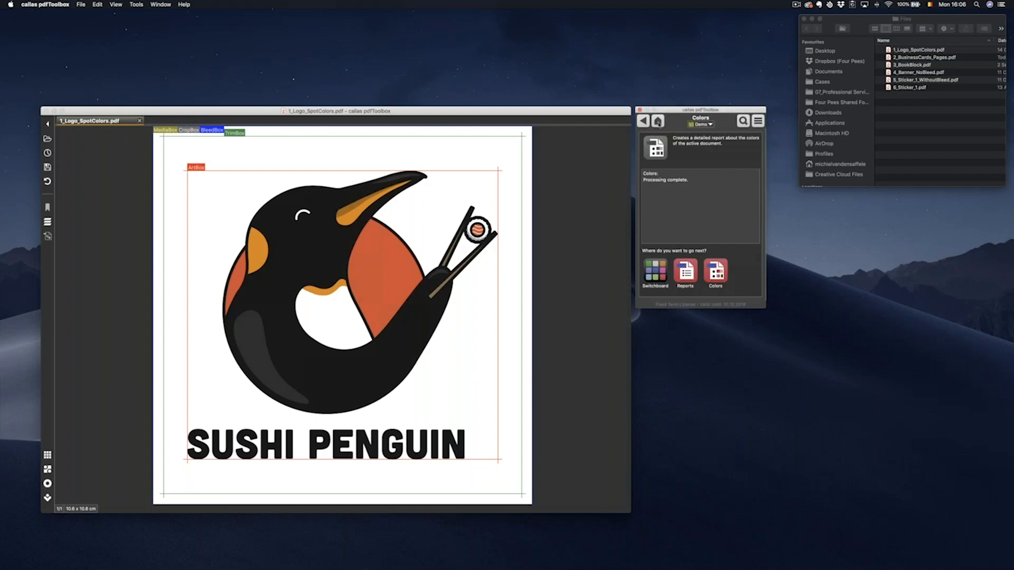
left_click(657, 123)
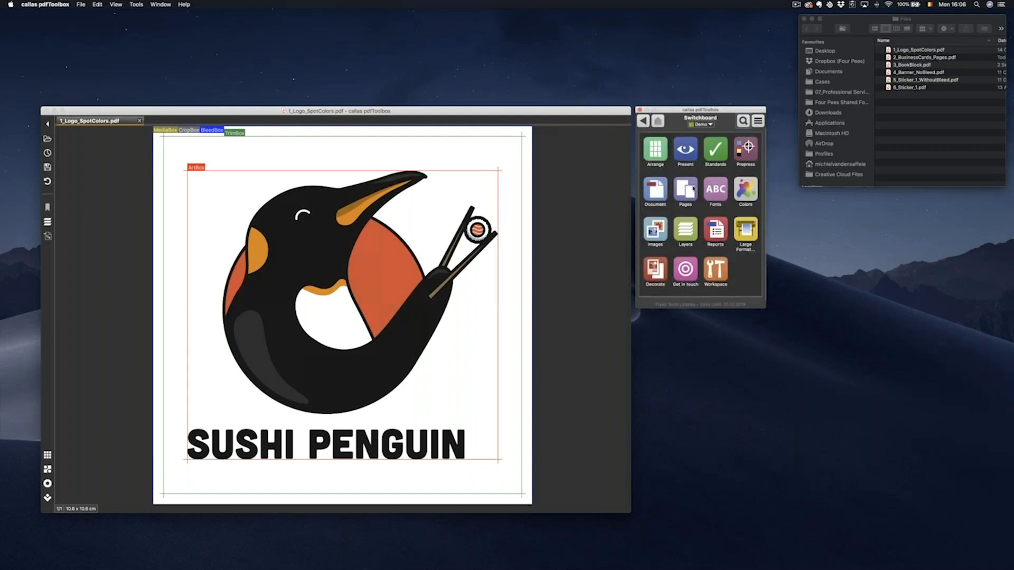
left_click(741, 189)
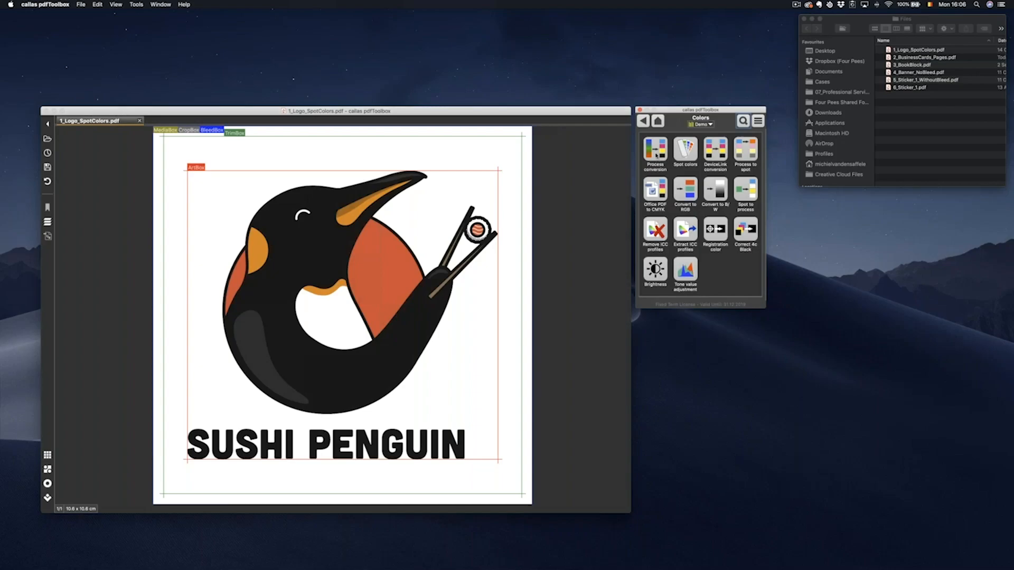
left_click(656, 155)
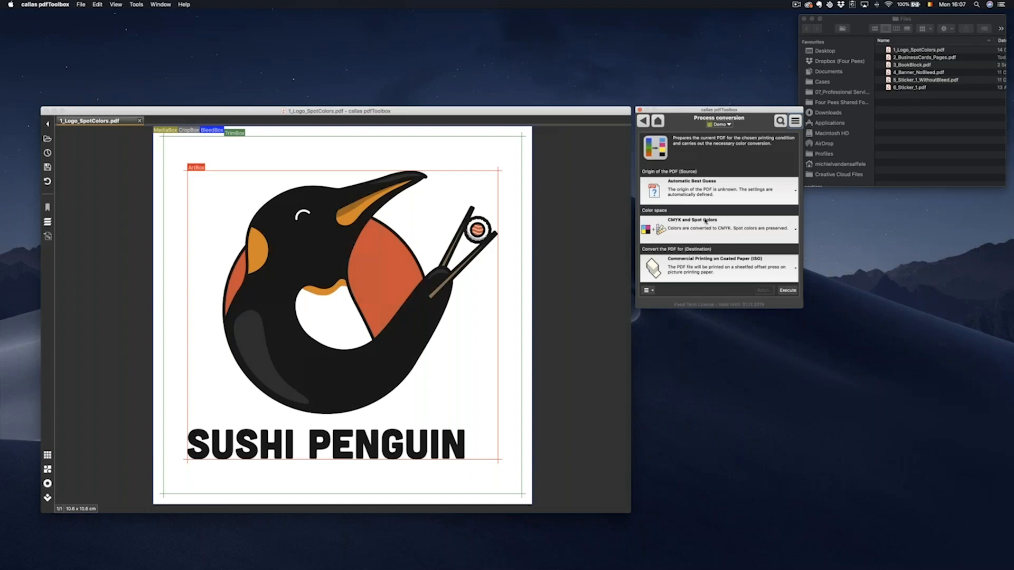
left_click(795, 230)
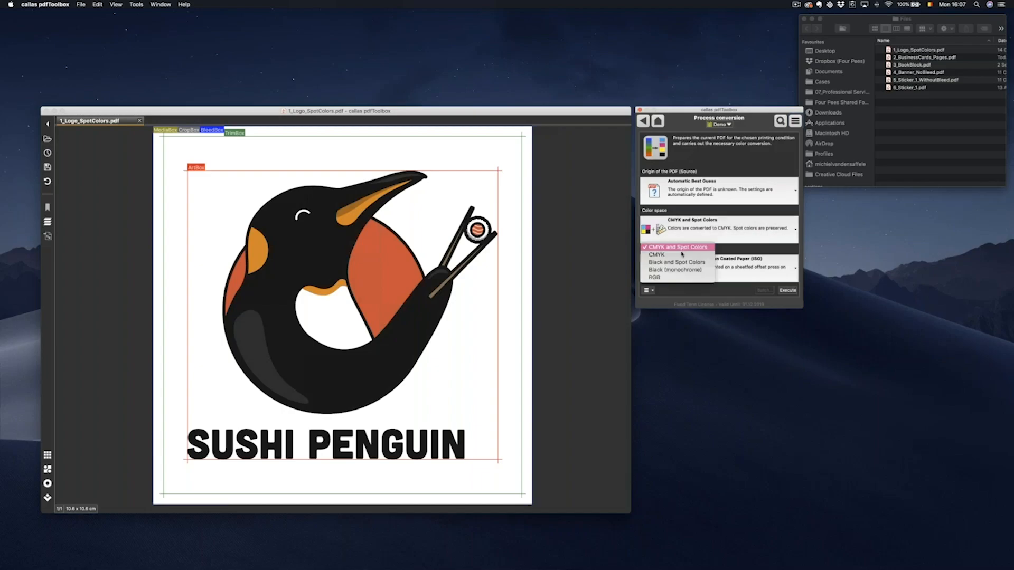
left_click(682, 255)
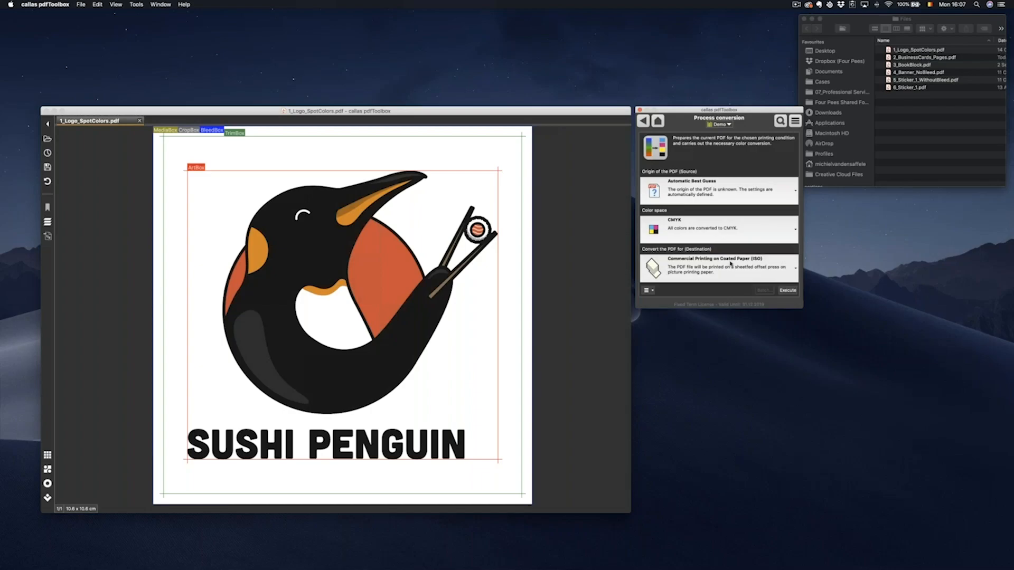
View the list of custom output intents for the conversion destination and cancel without choosing one
left_click(796, 269)
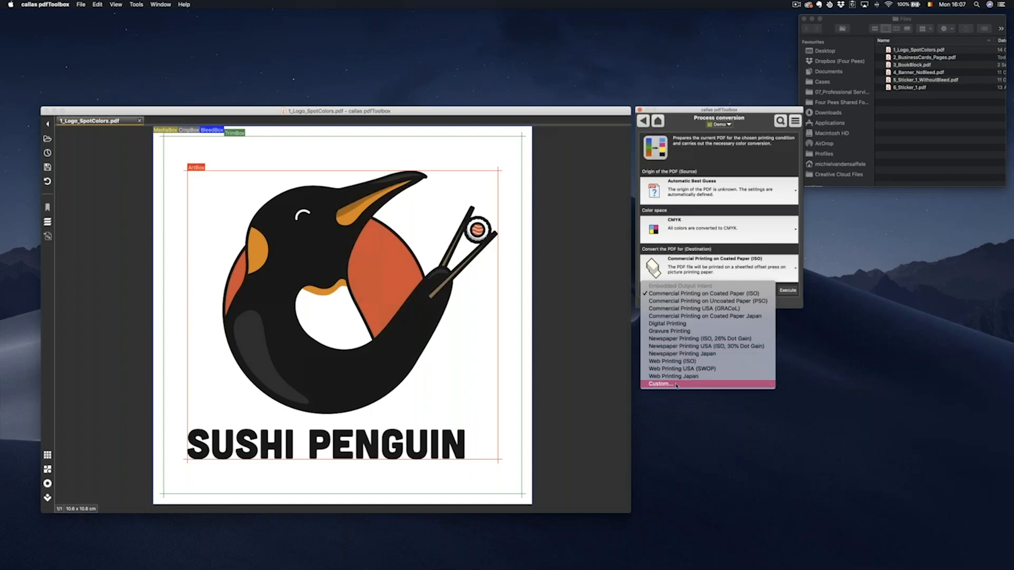
left_click(660, 384)
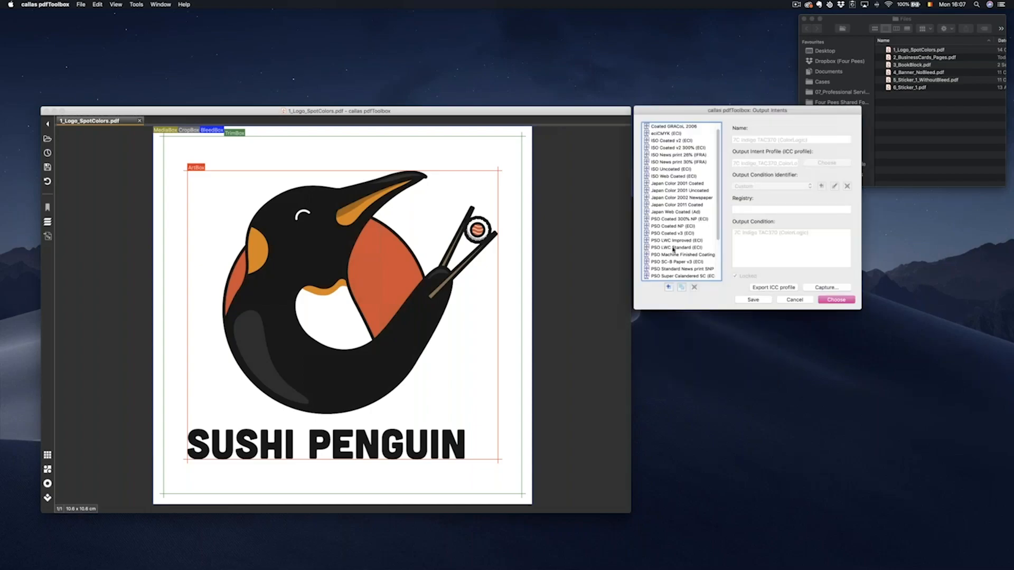
left_click(794, 300)
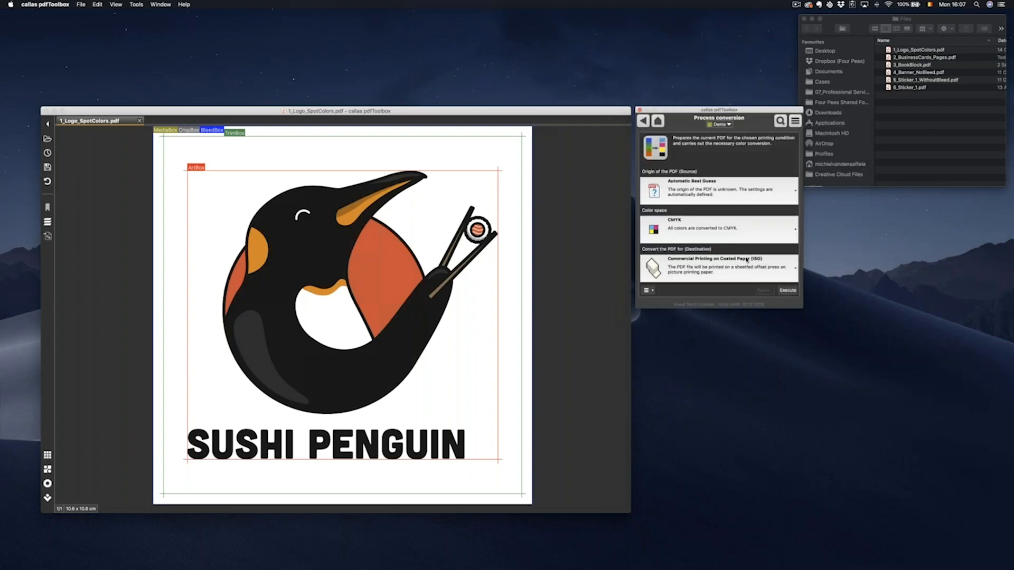
Execute the process conversion for Commercial Printing on Coated Paper (ISO) and return to the Switchboard overview
left_click(782, 291)
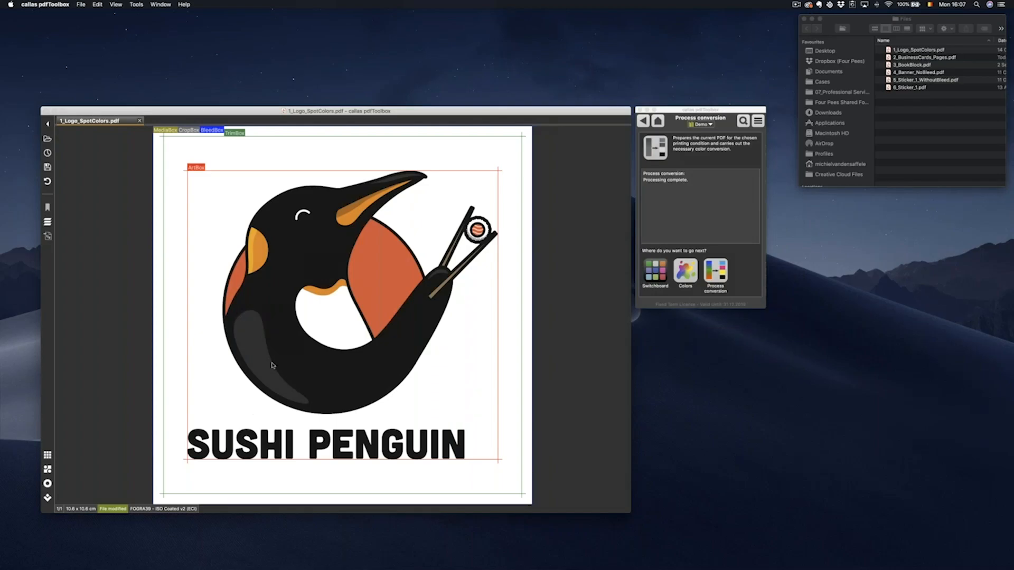
left_click(660, 122)
left_click(659, 122)
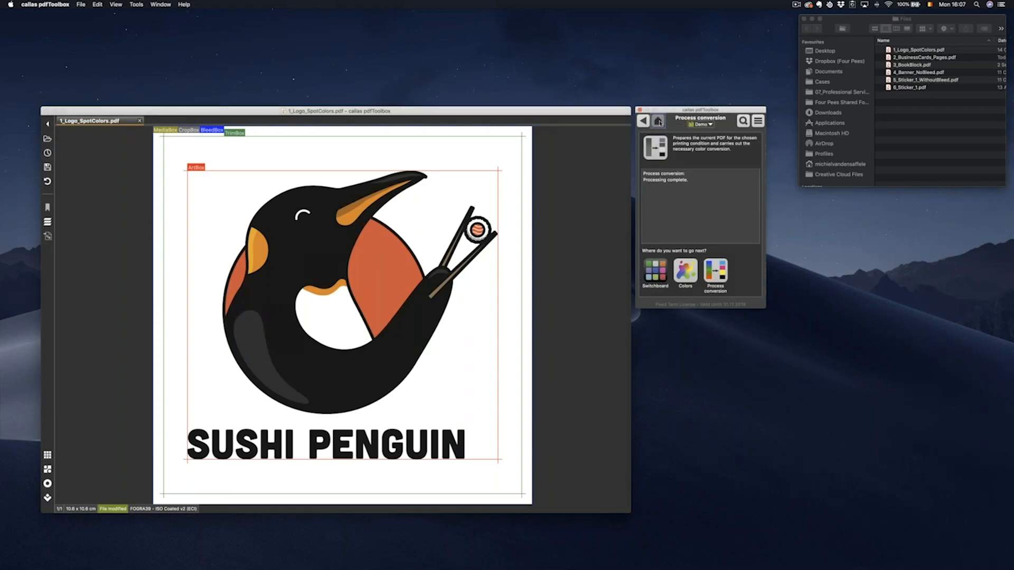
Create a new color report for the converted logo PDF to check its plates
left_click(745, 190)
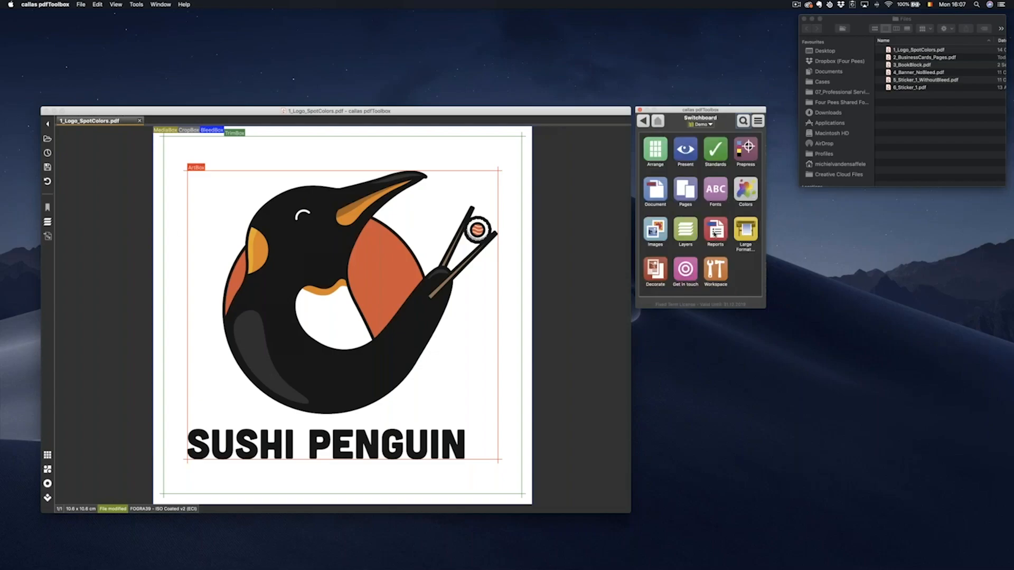
left_click(714, 234)
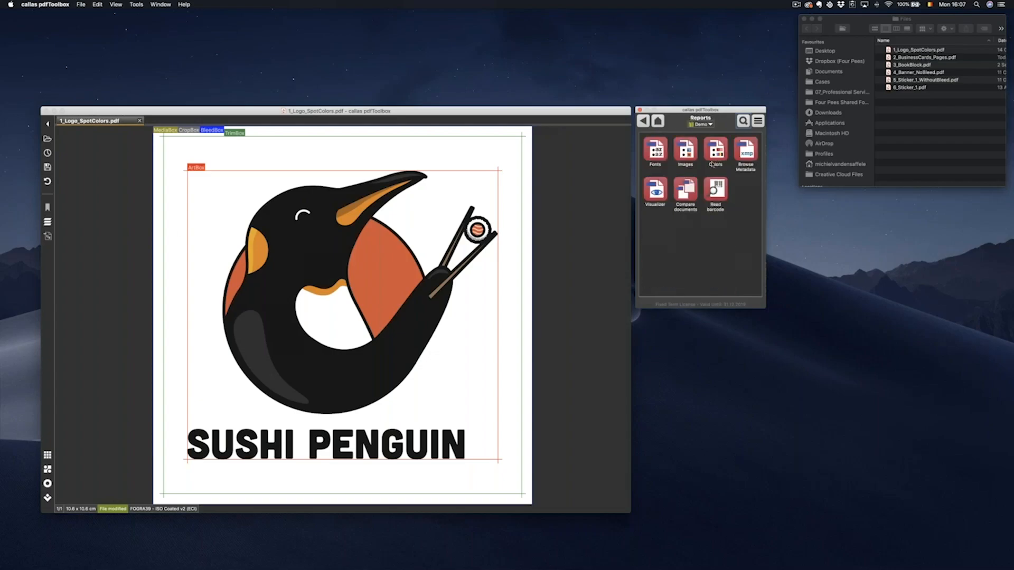
left_click(713, 161)
left_click(748, 290)
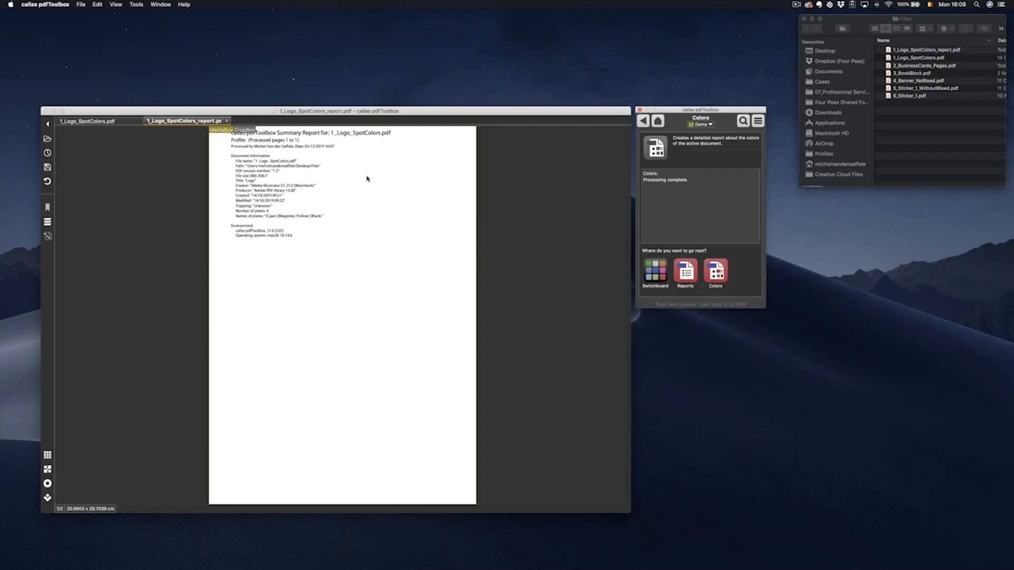
Switch back to 1_Logo_SpotColors.pdf and return to the Switchboard overview
left_click(87, 121)
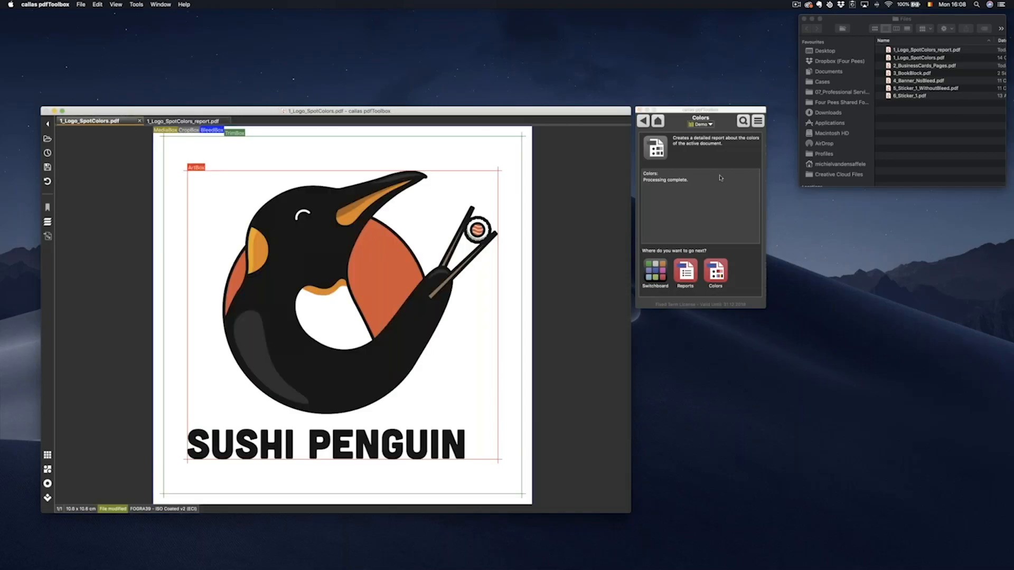
left_click(657, 121)
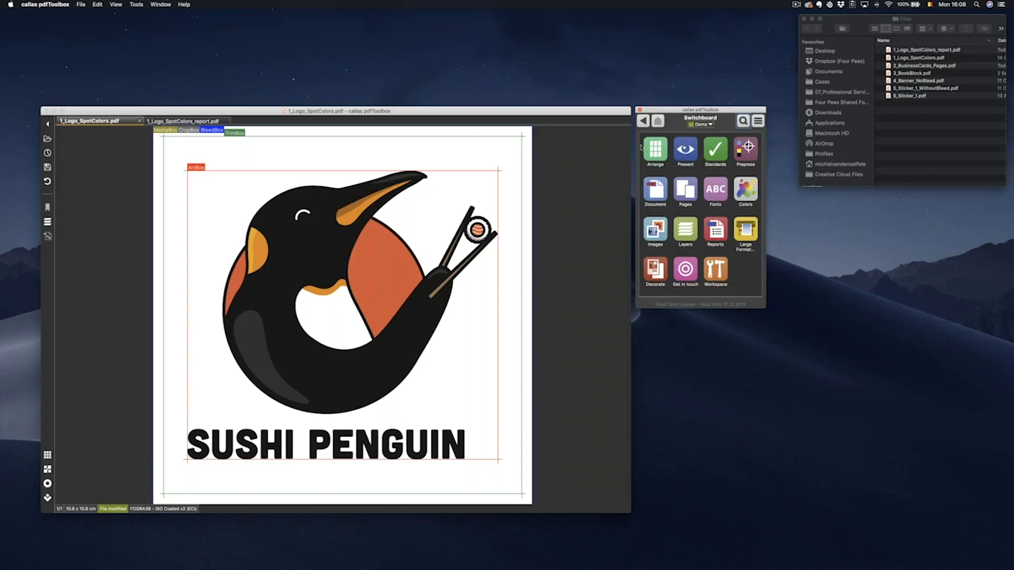
Open 2_BusinessCards_Pages.pdf from the Files folder in pdfToolbox and bring it to the front among the open documents
left_click(909, 66)
left_click_drag(895, 69, 447, 241)
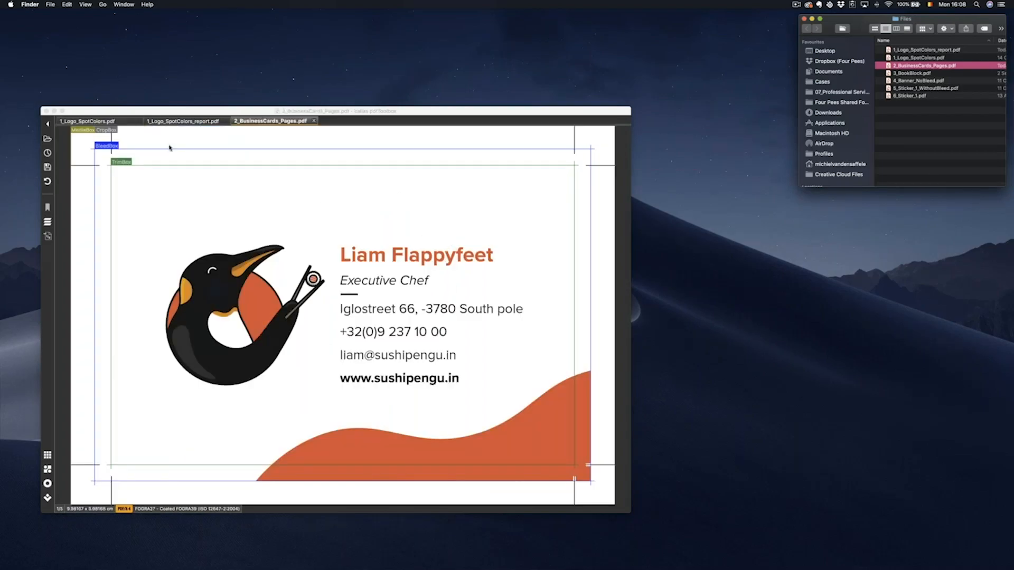
left_click(170, 122)
left_click(170, 123)
left_click(110, 123)
left_click(185, 121)
left_click(258, 121)
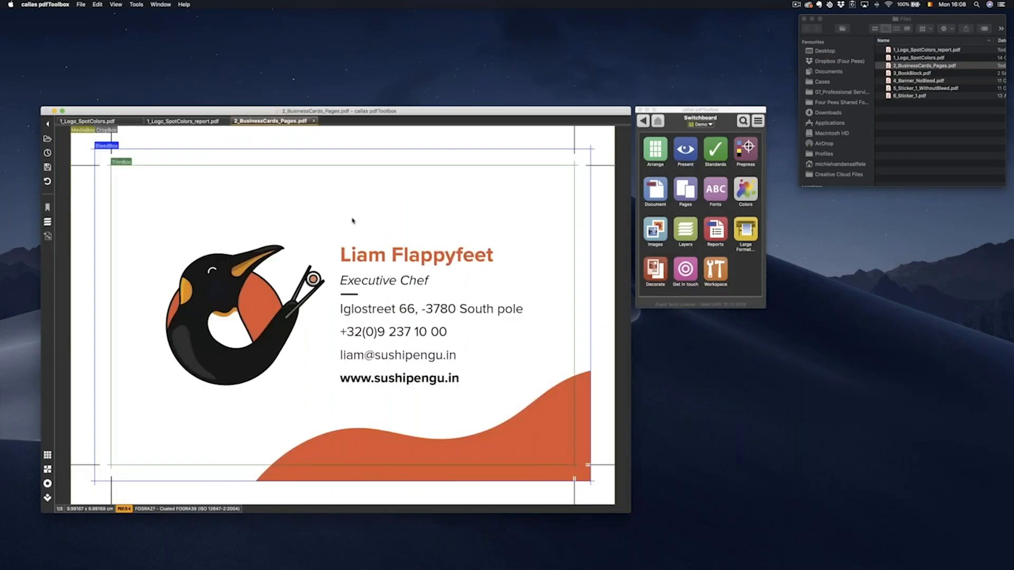
Look through the pages of the business card PDF to examine each card and go back to the first page
key("Right")
key("Right")
key("Right")
key("Right")
key("Right")
key("Right")
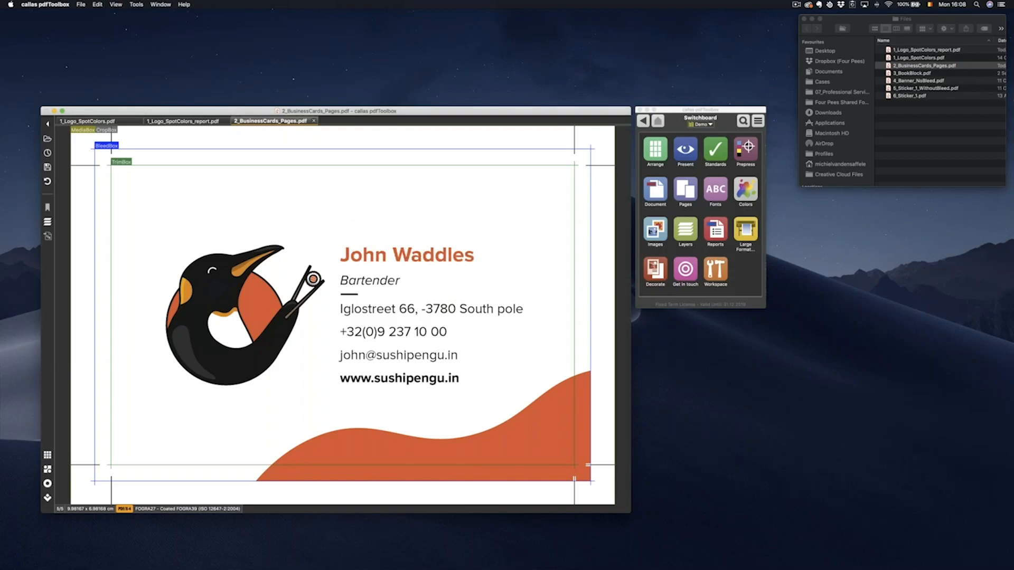
key("Left")
key("Left")
key("Left")
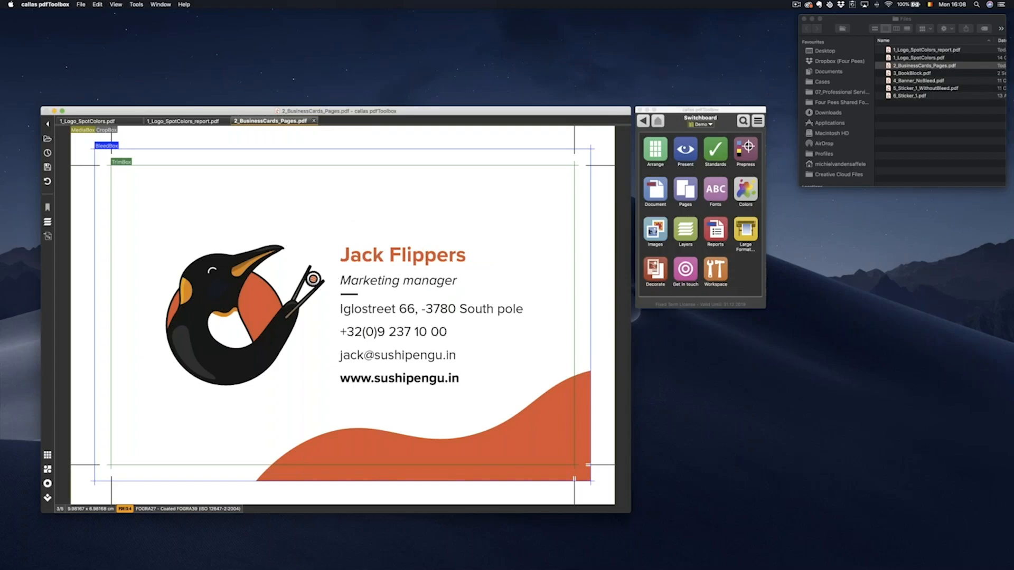
key("Left")
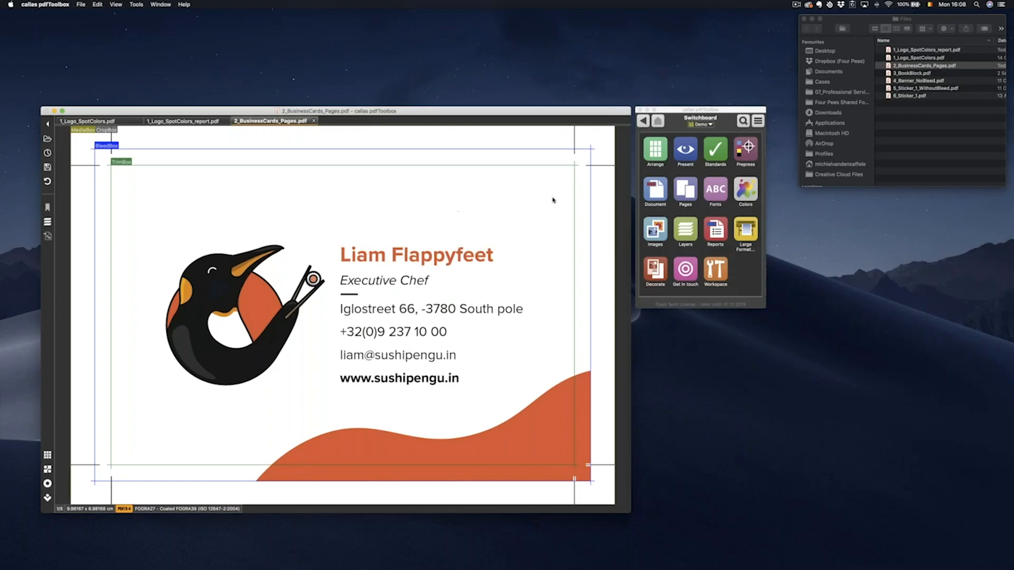
Duplicate all pages of the business card PDF with the number of duplicates set to 2
left_click(655, 153)
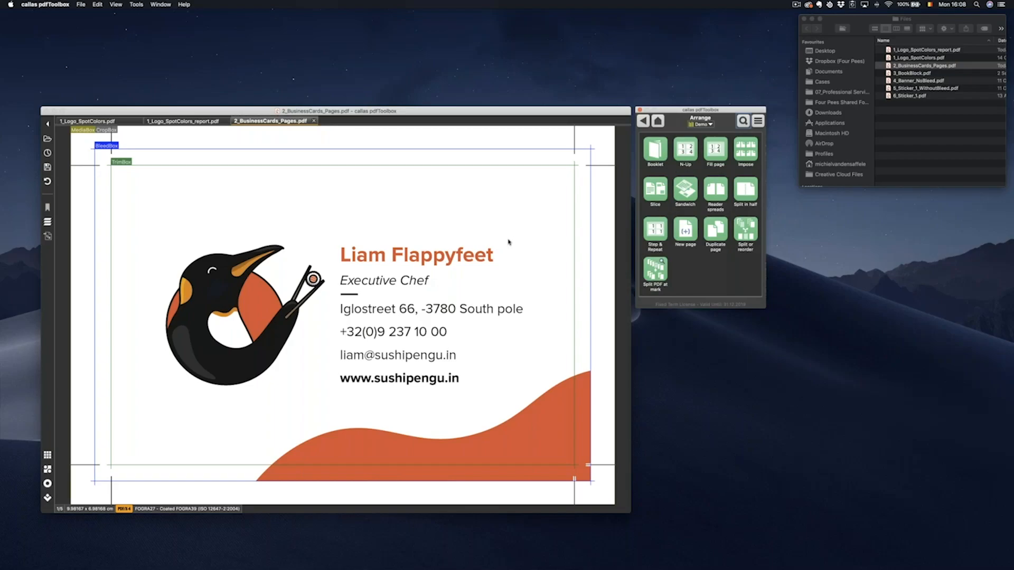
left_click(715, 231)
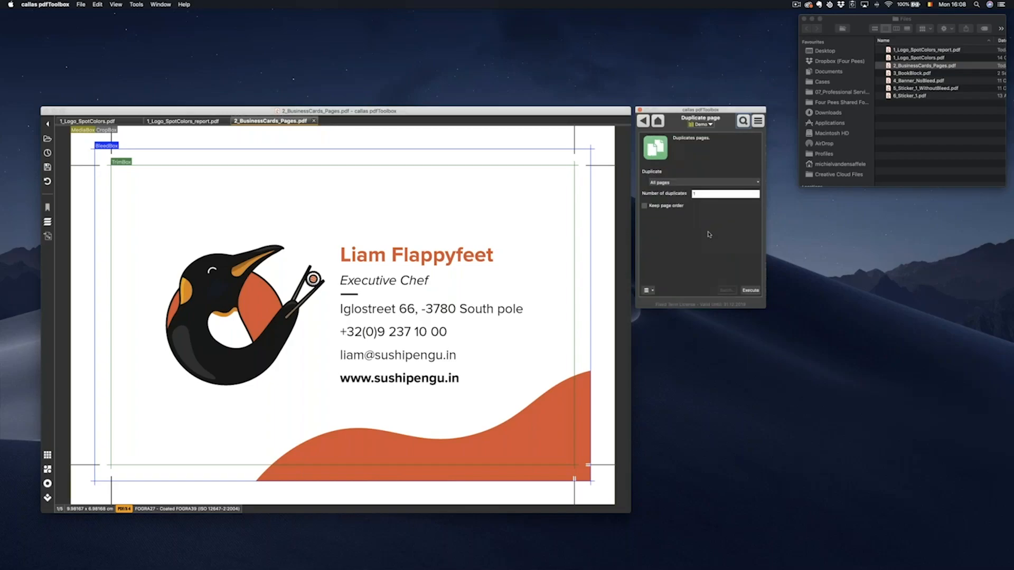
left_click(657, 182)
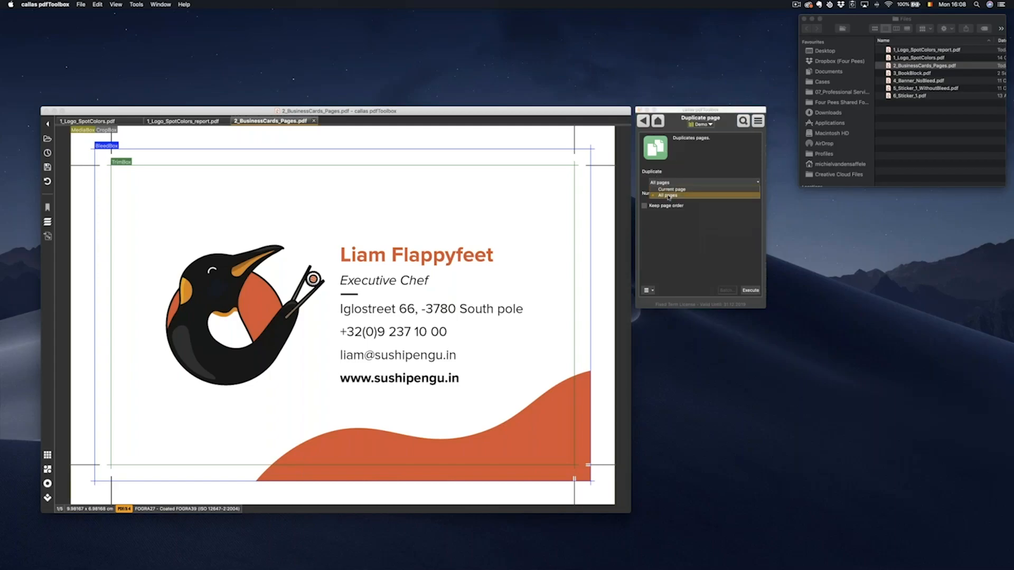
left_click(668, 195)
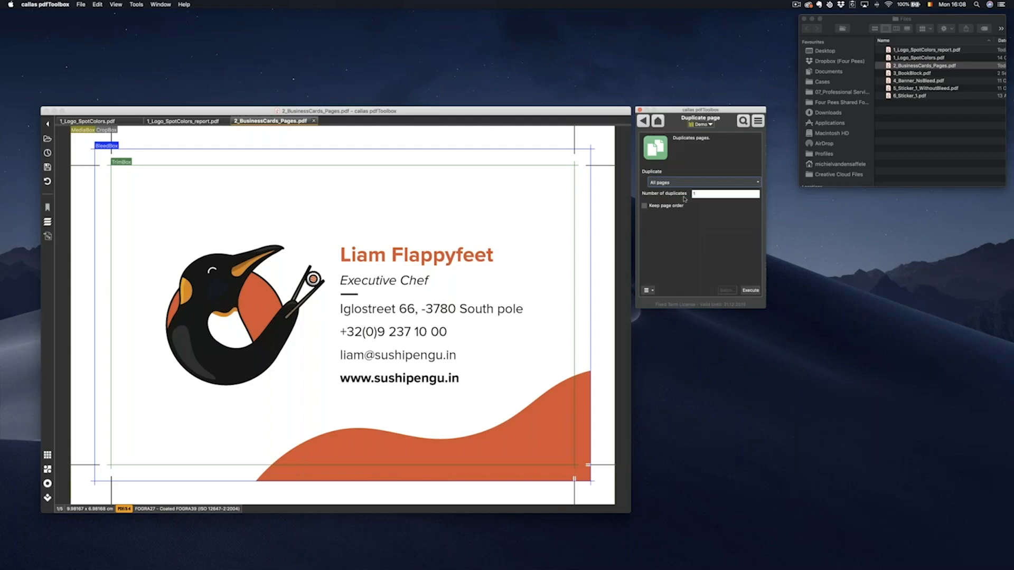
key("Tab")
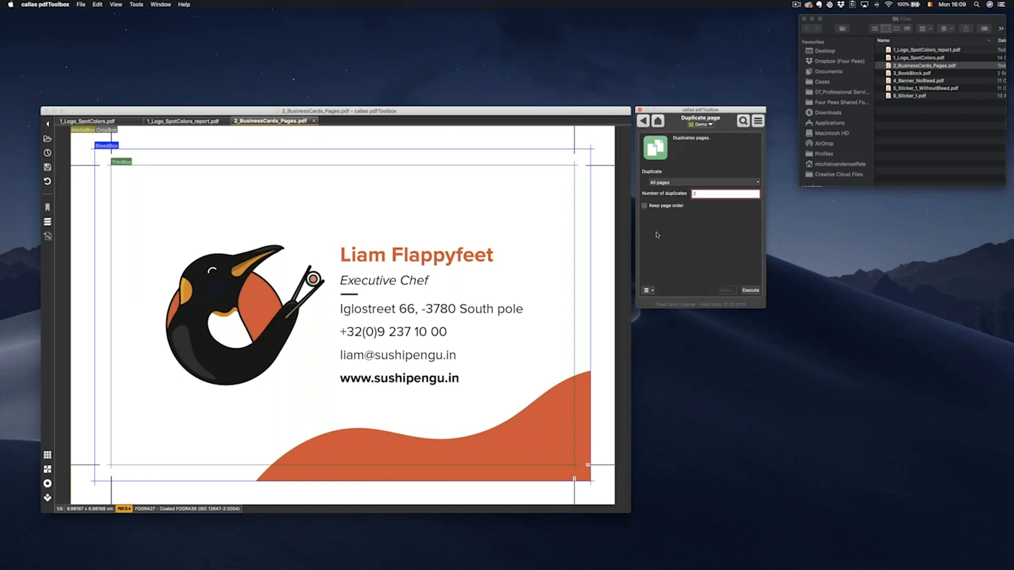
left_click(750, 291)
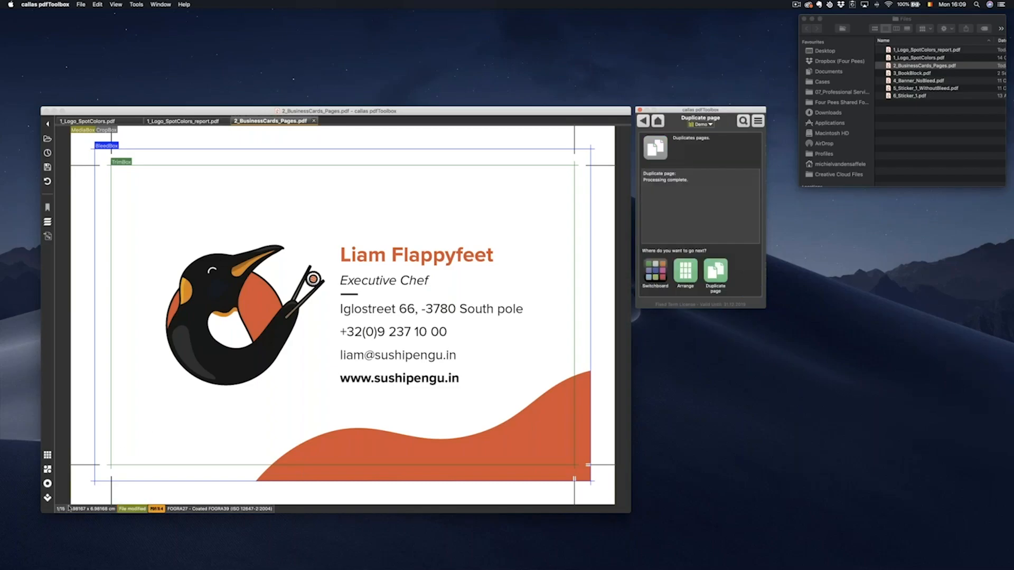
Examine the duplicated business card pages and go back towards the beginning of the document
left_click(226, 429)
key("super+Right")
key("super+Right")
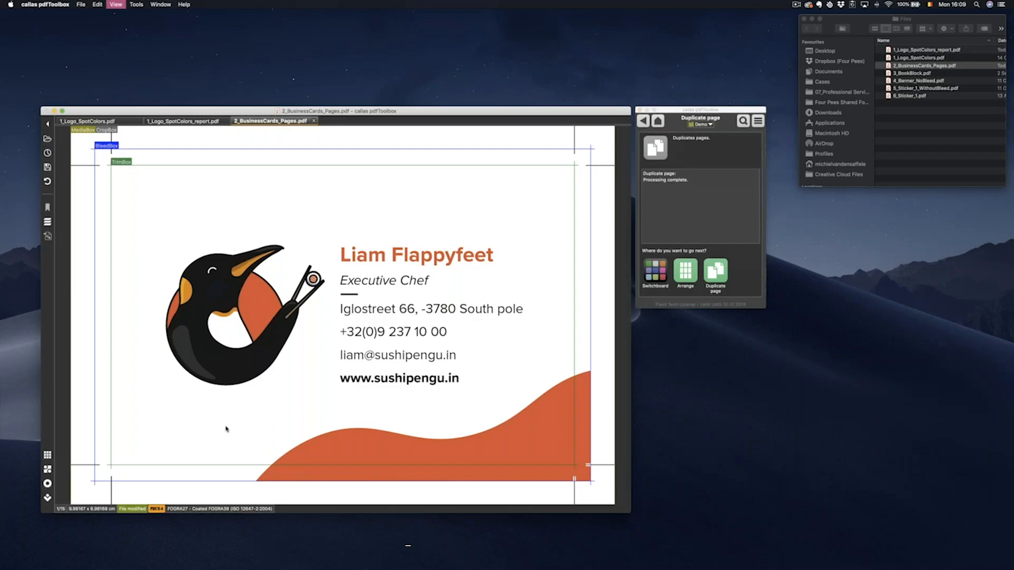
key("super+Right")
key("super+Right")
key("super+Right")
key("super+Right")
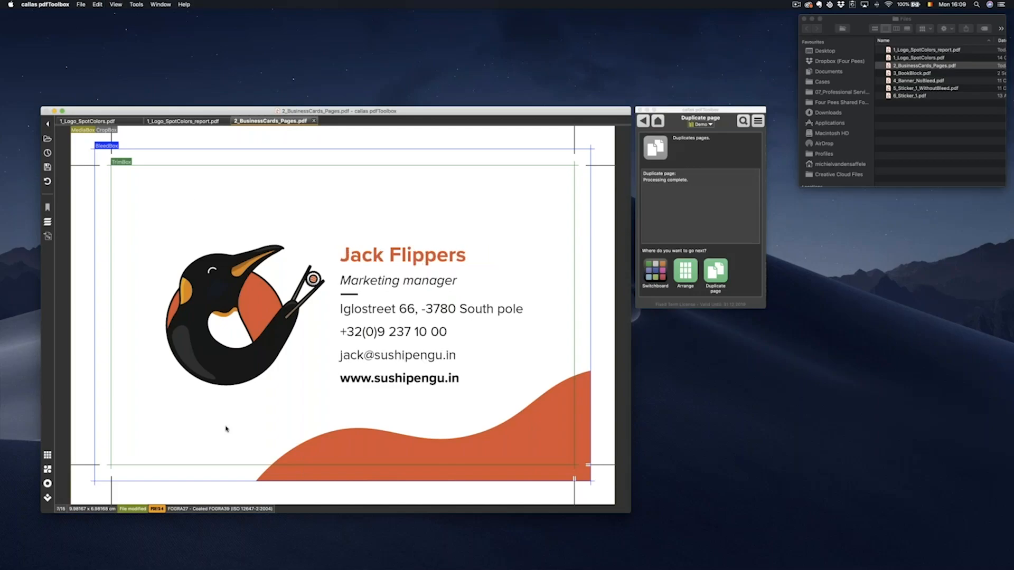
key("super+Left")
key("super+Left")
key("super+Left")
key("super+Left")
key("super+Left")
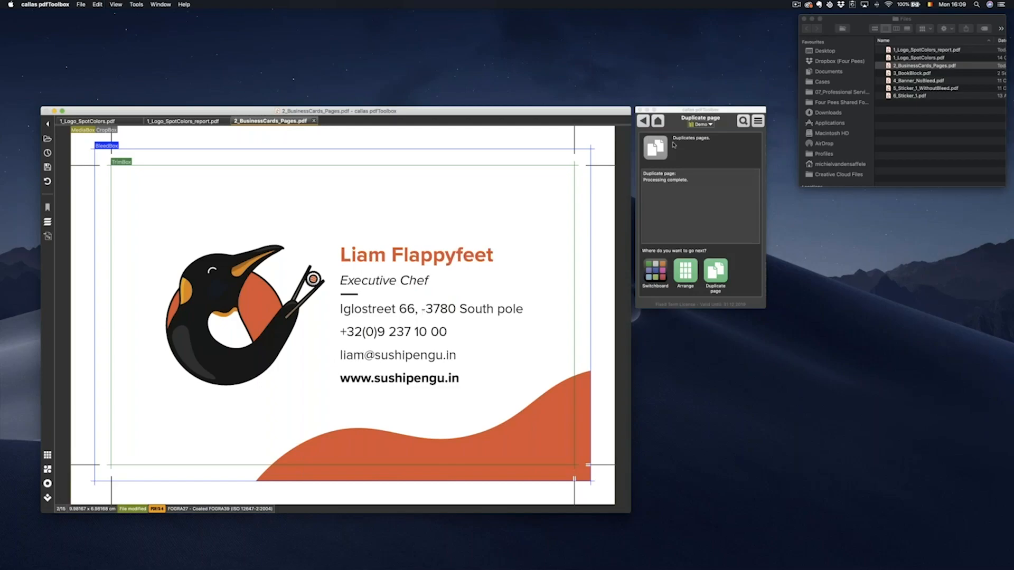
Return to the Arrange actions and open Fill page for the duplicated business cards
left_click(642, 121)
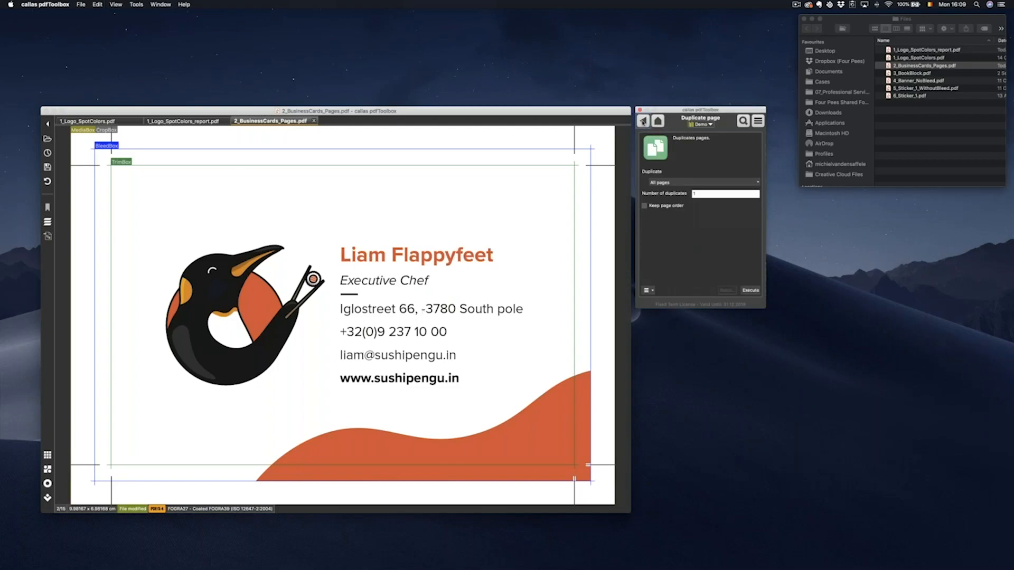
left_click(643, 120)
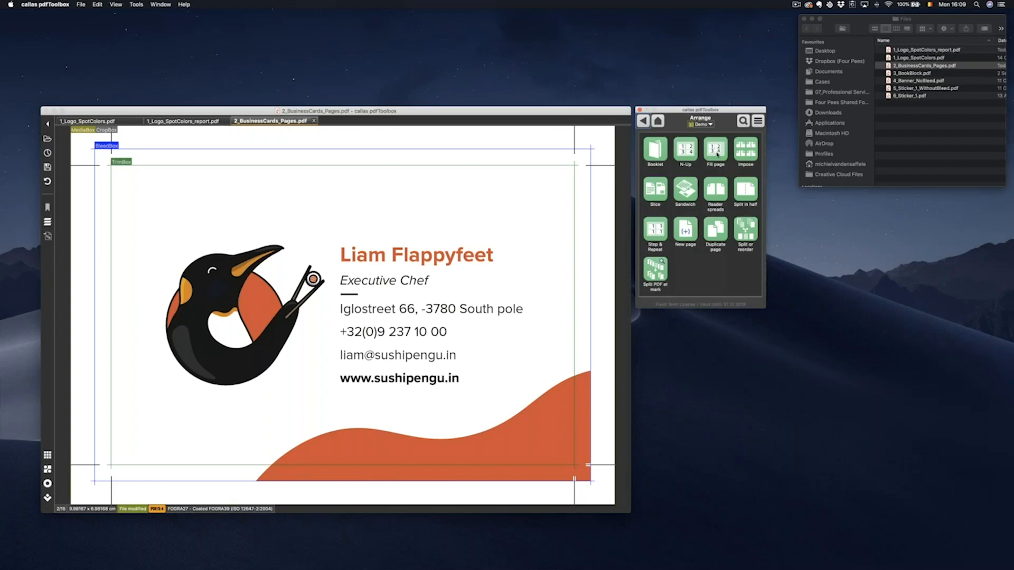
left_click(717, 153)
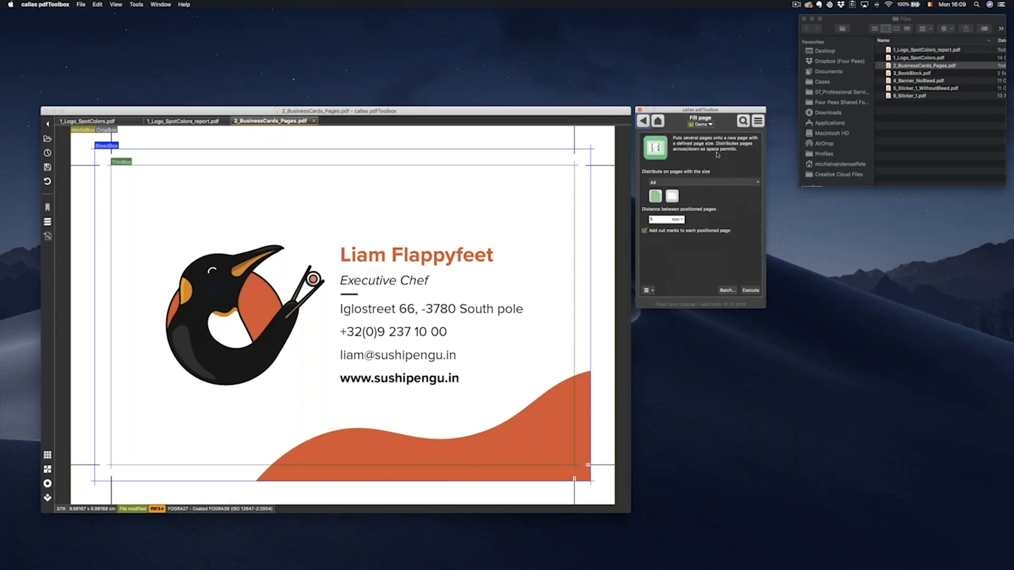
View the page sizes available for Fill page and the sheet size management, keeping A4 selected
left_click(753, 183)
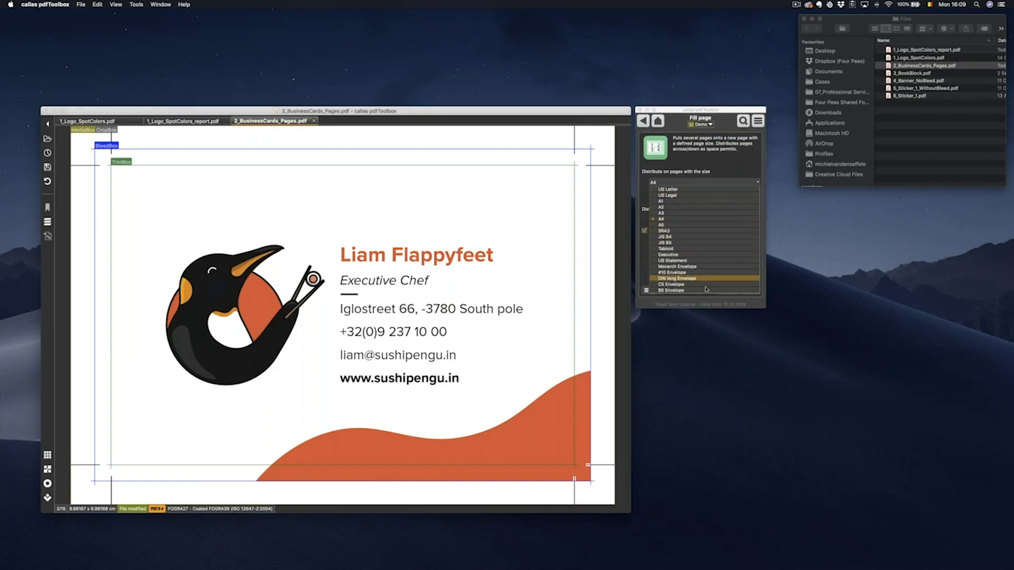
left_click(708, 160)
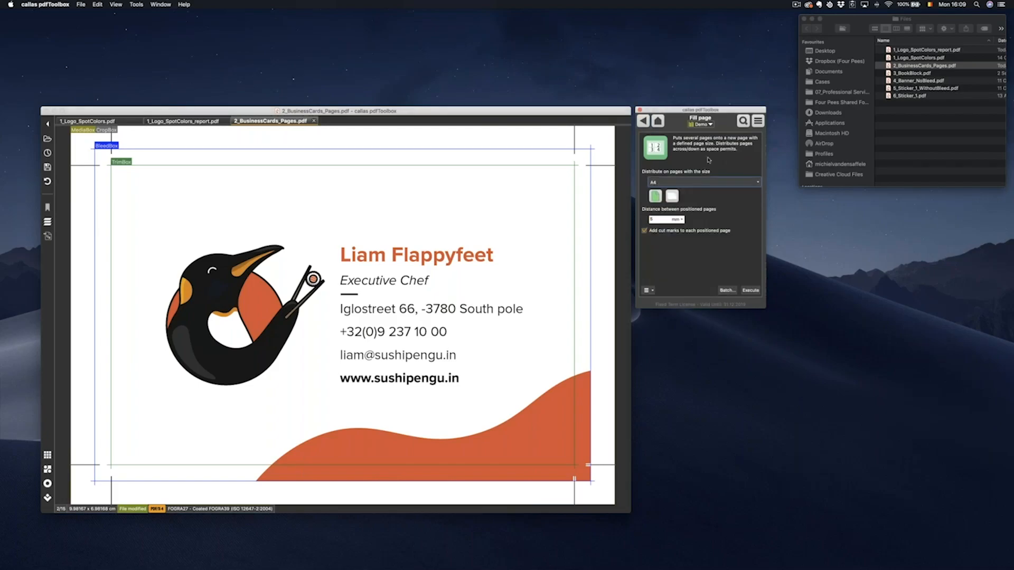
left_click(648, 290)
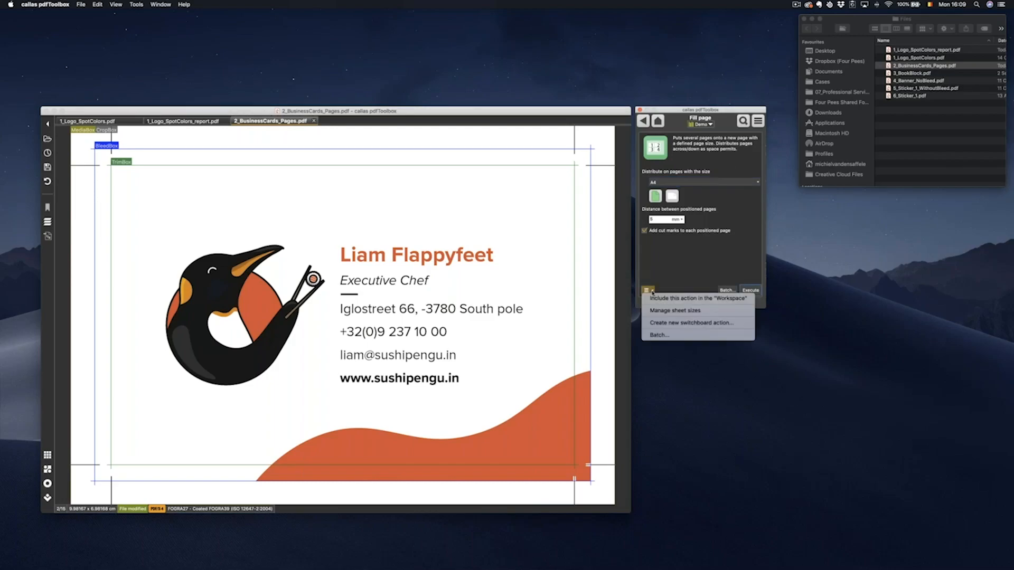
left_click(677, 311)
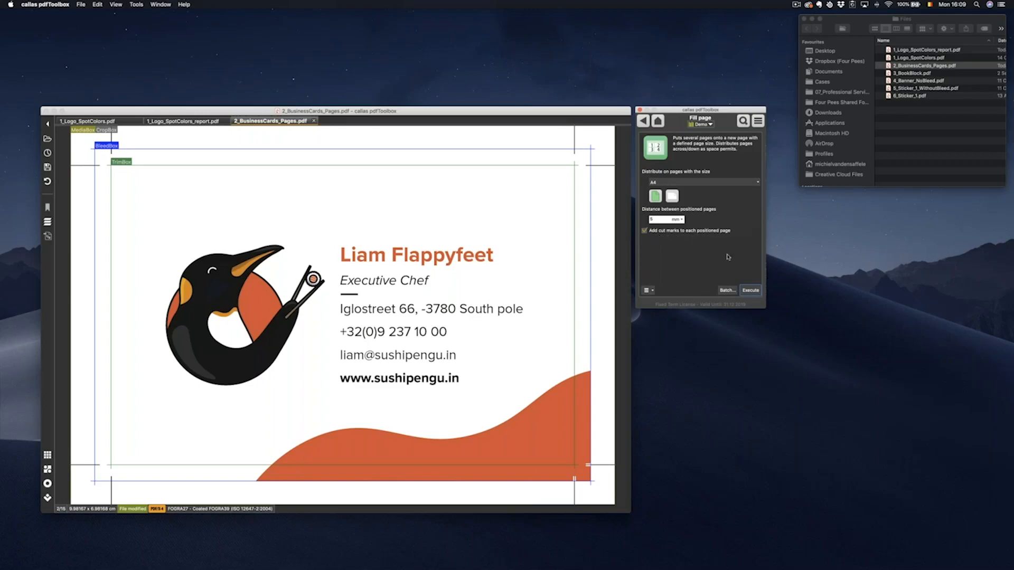
Execute Fill page to distribute the business cards on A4 portrait sheets with cut marks, and review both sheets
left_click(751, 290)
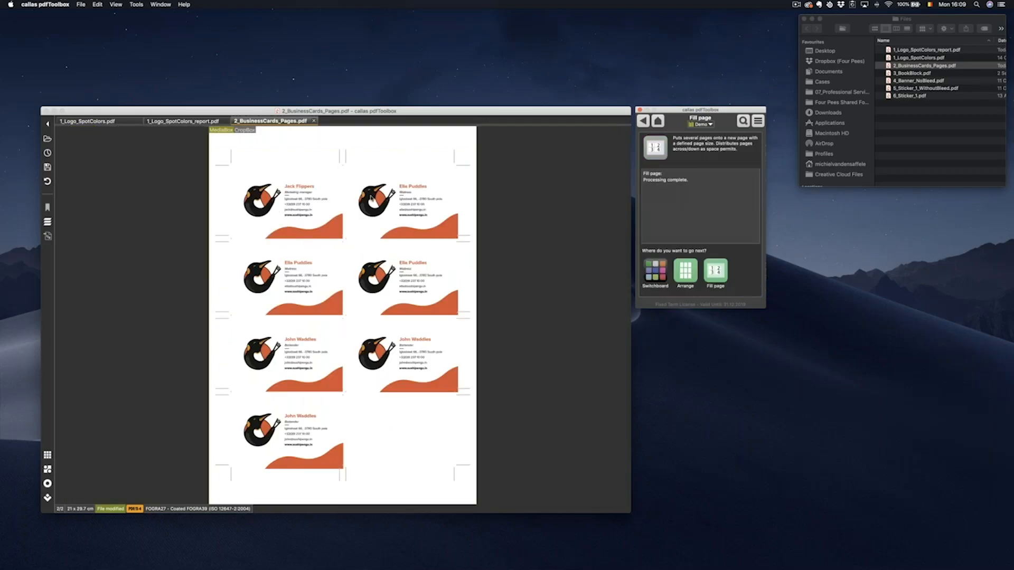
scroll(324, 273, "up", 2)
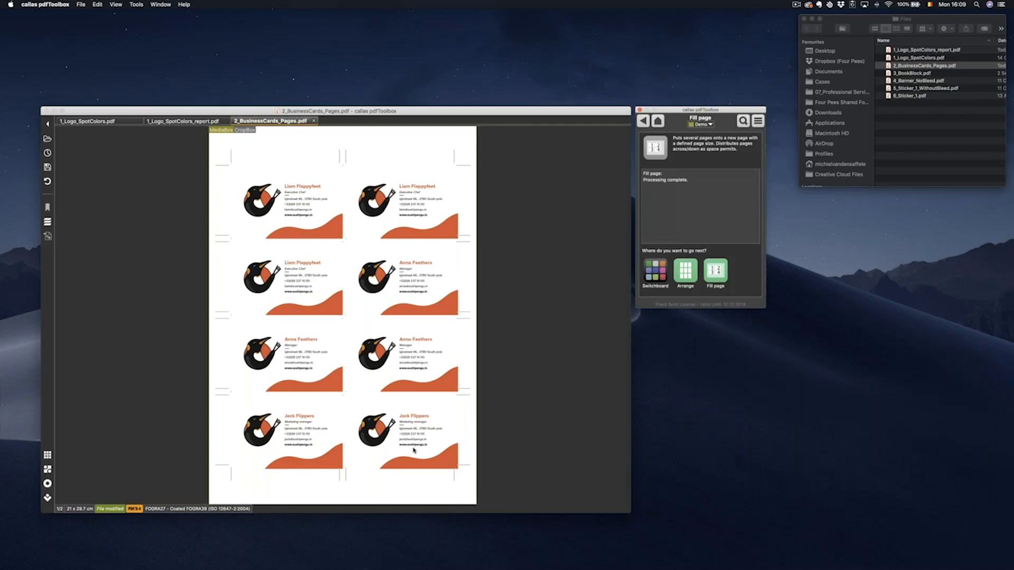
scroll(412, 439, "down", 2)
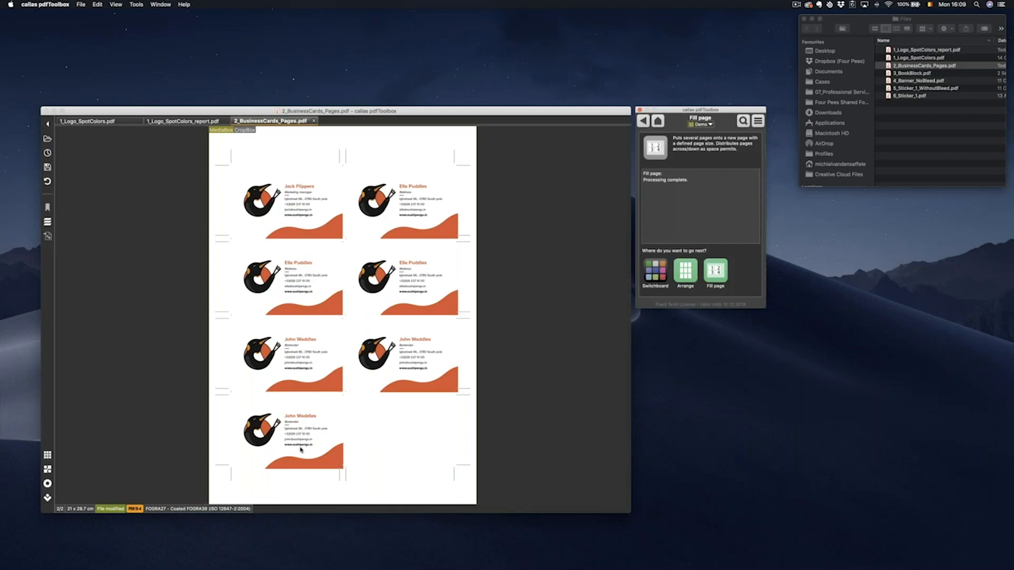
Open the Impose action from the Arrange group and load 3_BookBlock.pdf from the Files folder
left_click(682, 270)
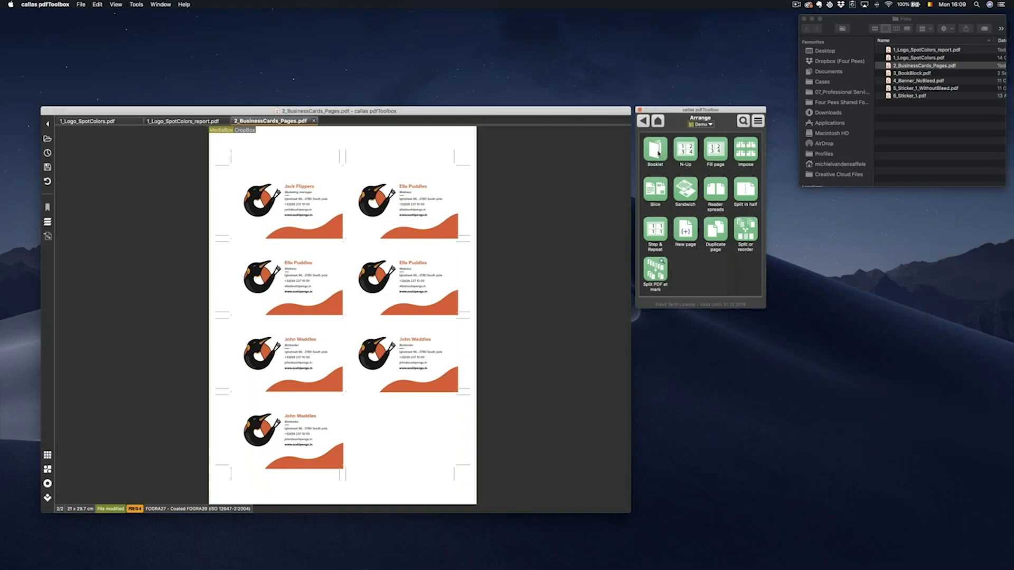
left_click(746, 153)
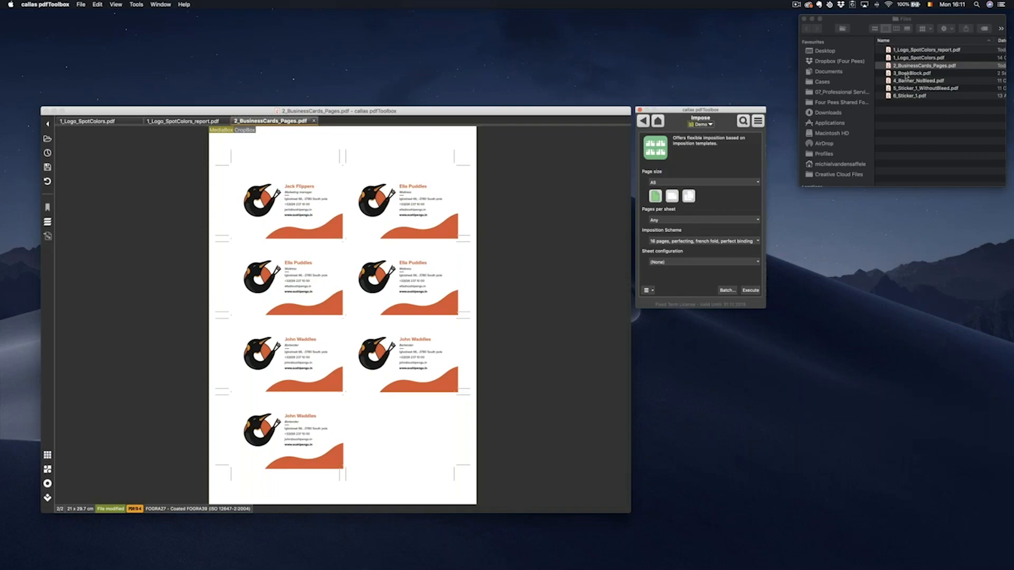
left_click(906, 74)
left_click_drag(907, 74, 463, 172)
left_click(409, 217)
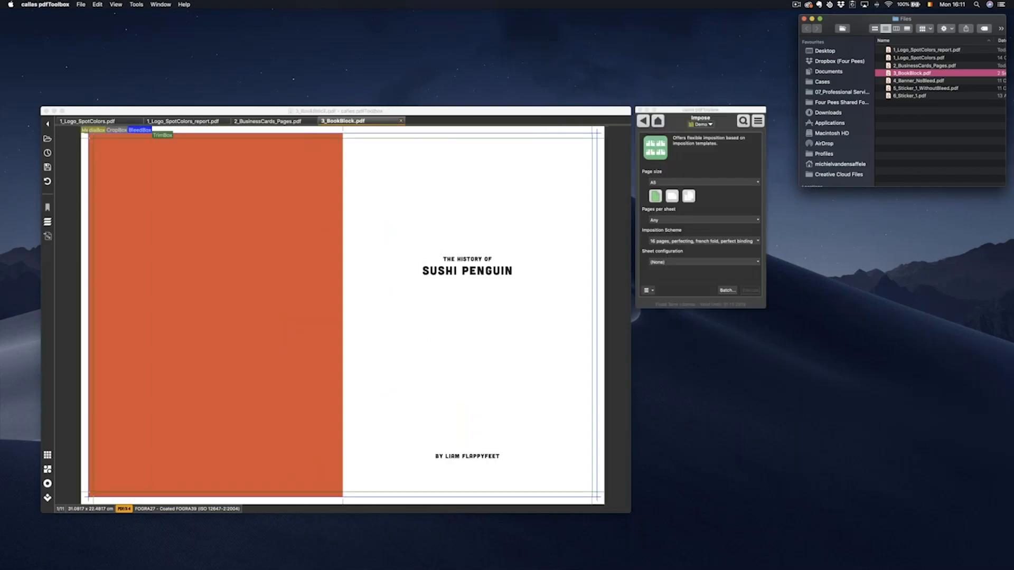
Look through the book block's pages to examine how its double-page spreads are laid out
key("Right")
key("Right")
key("Right")
key("Right")
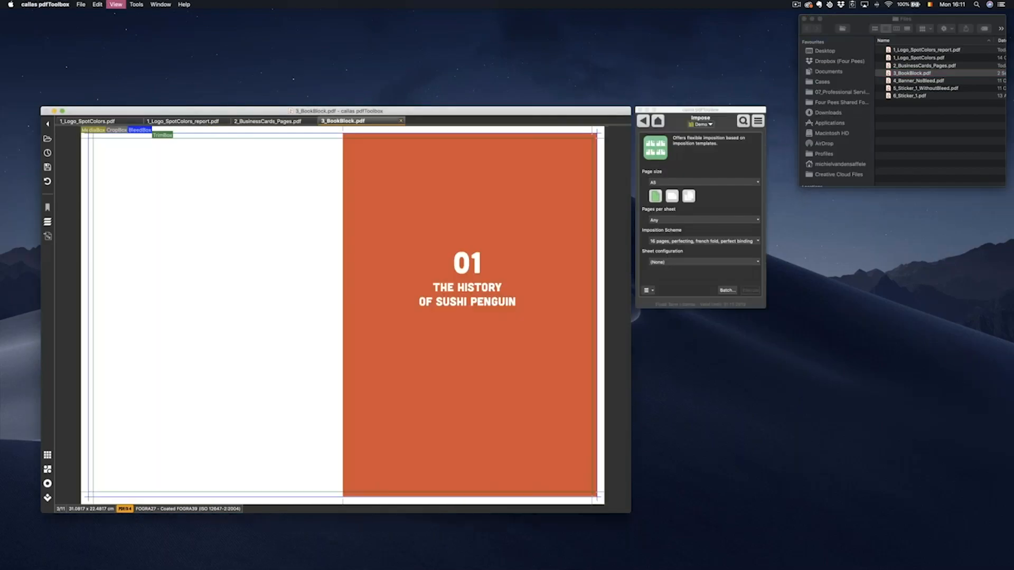
key("Right")
key("Right")
key("Right")
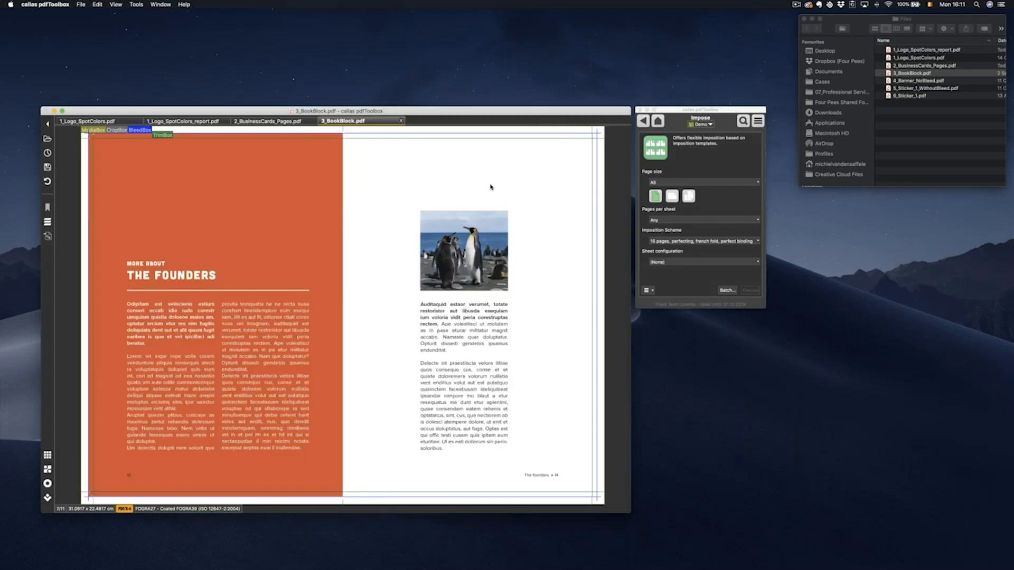
Split the book block's double pages into single pages with the Split in half action
left_click(643, 121)
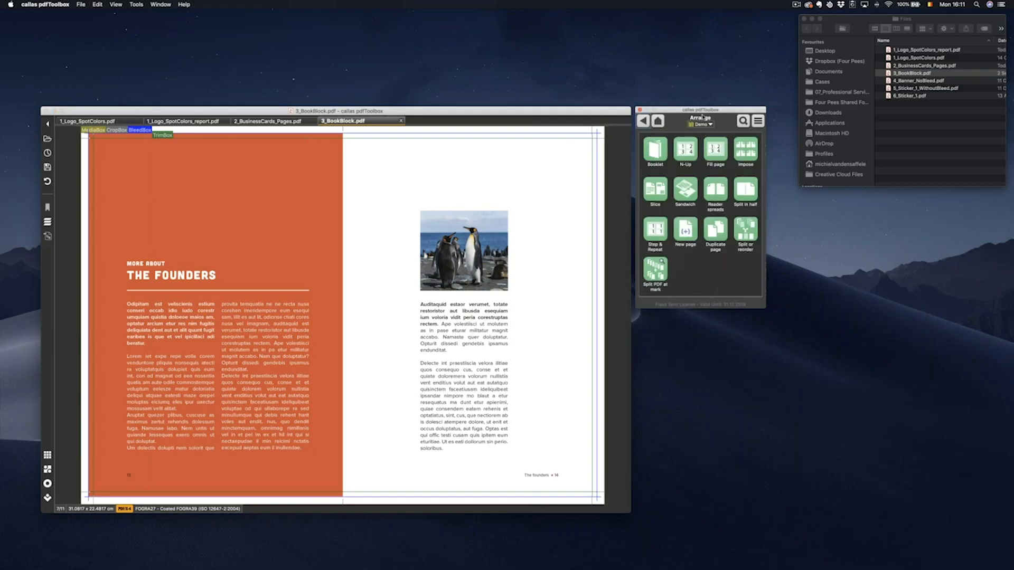
left_click(746, 192)
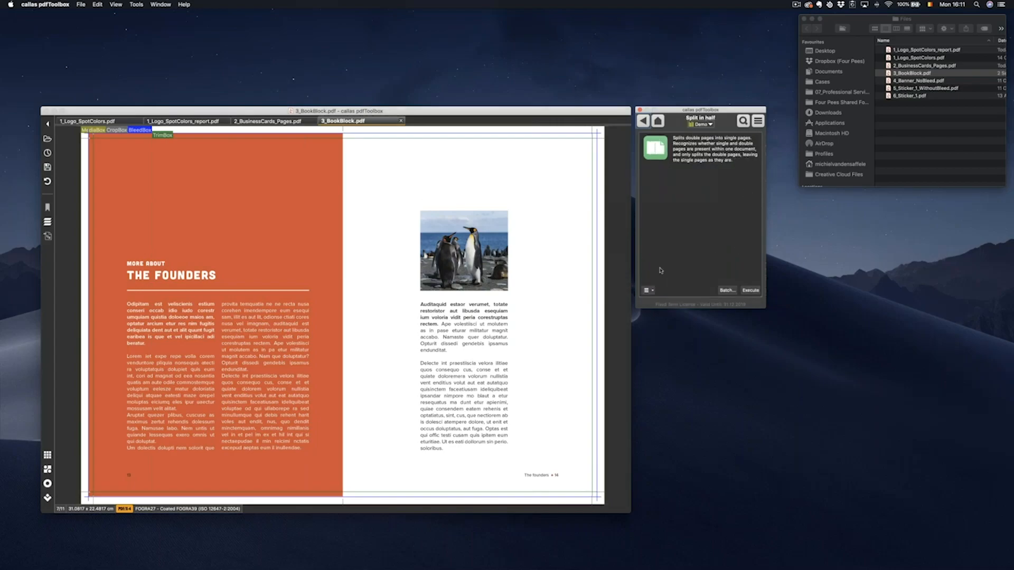
left_click(749, 290)
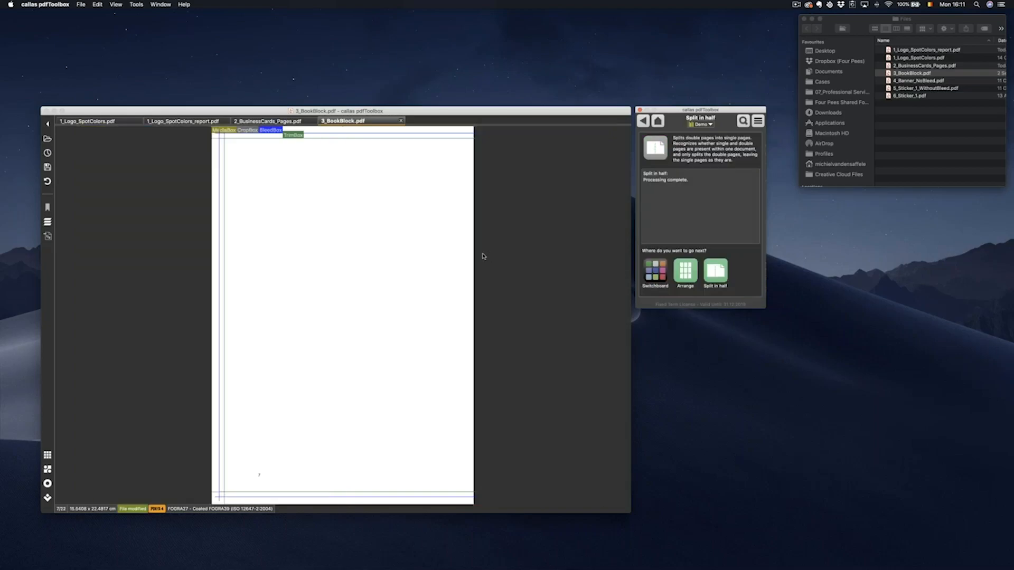
Check the split single pages back to the book block's first page and return to the Arrange actions
key("Left")
key("Left")
key("Left")
key("Left")
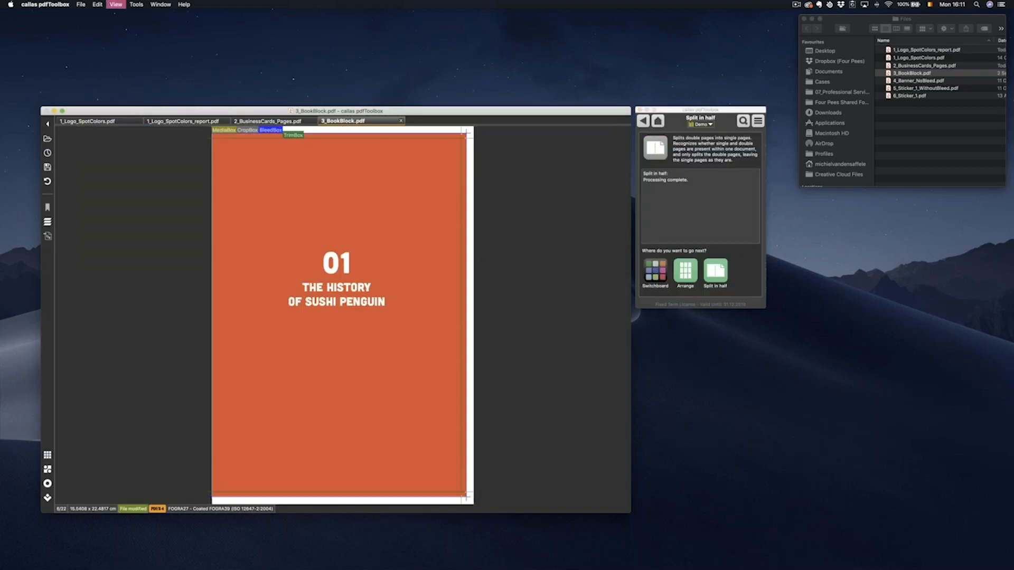
key("Left")
key("Left")
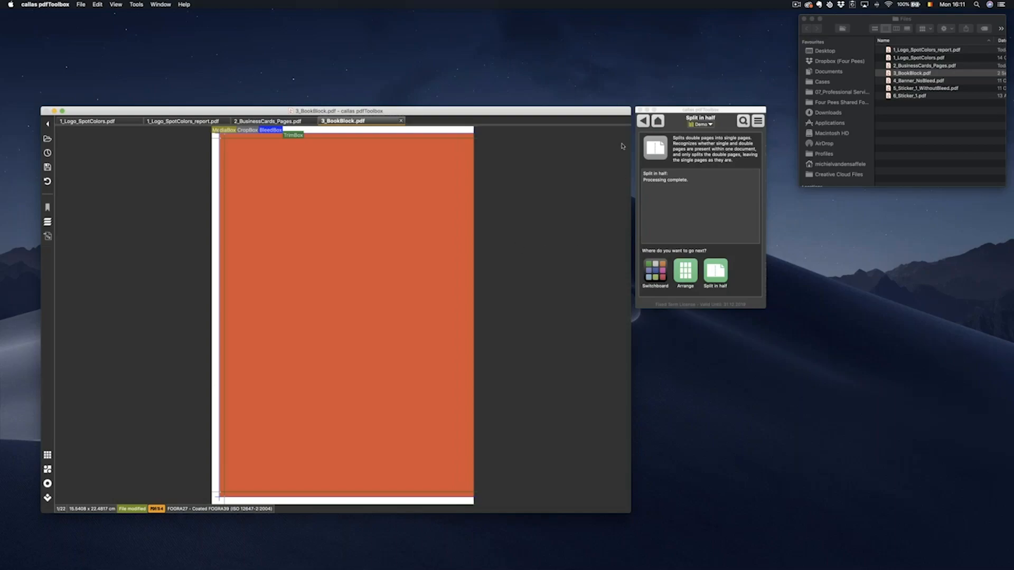
left_click(645, 121)
left_click(646, 121)
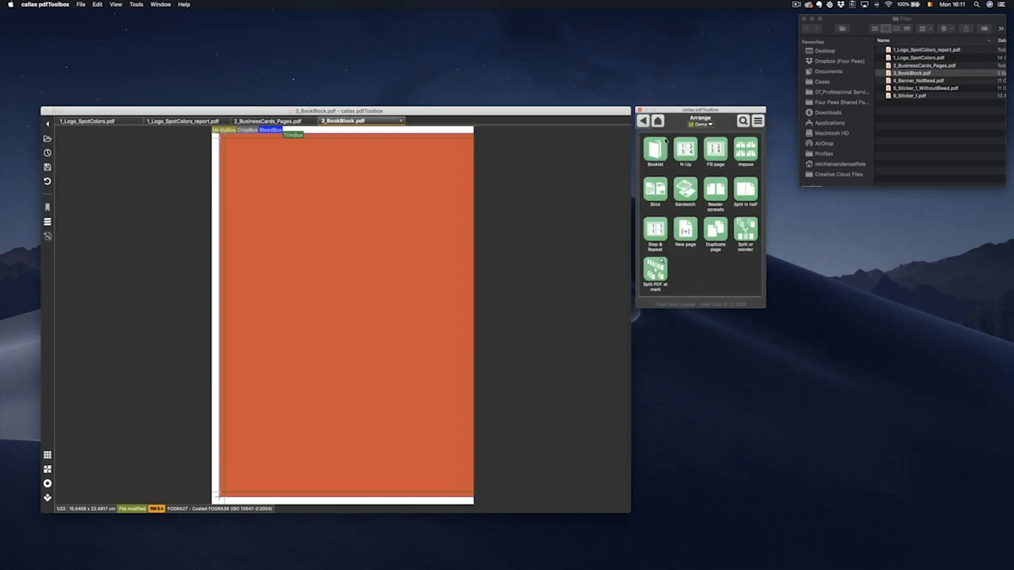
Impose the book block with the 4 pages, work and turn, booklet scheme on SRA3, 4 pages A5, double-sided, gap
left_click(742, 150)
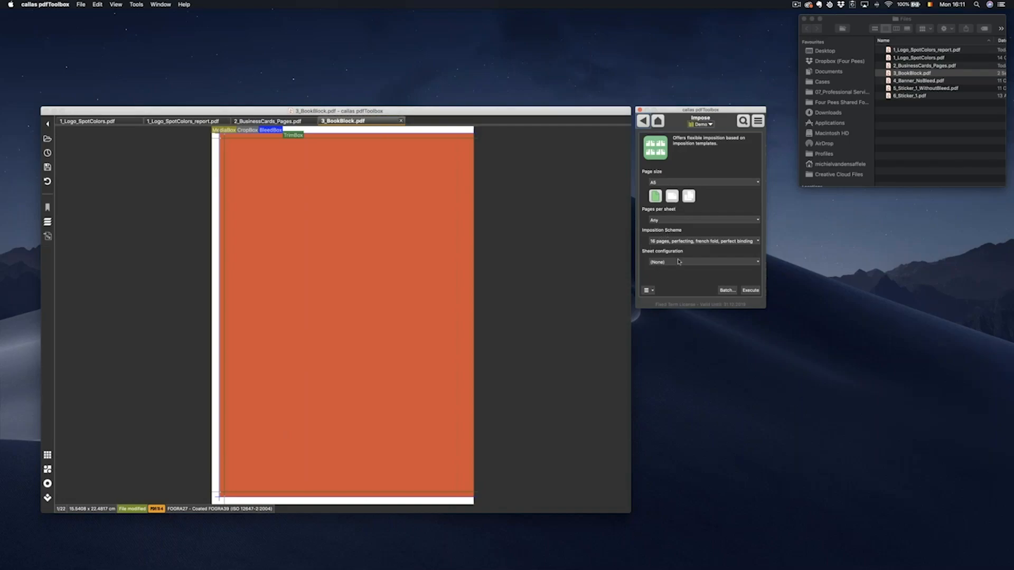
left_click(658, 243)
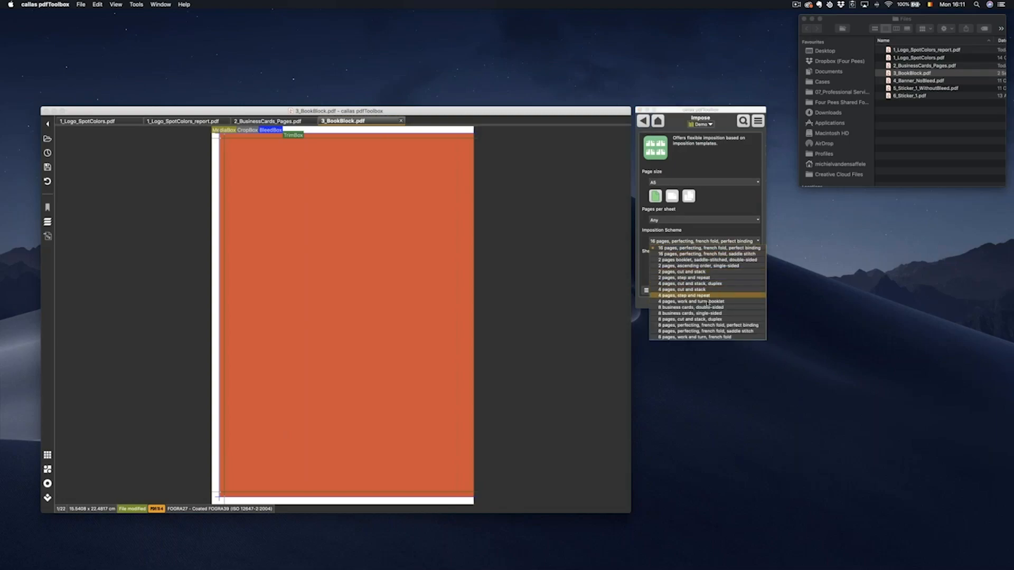
left_click(679, 303)
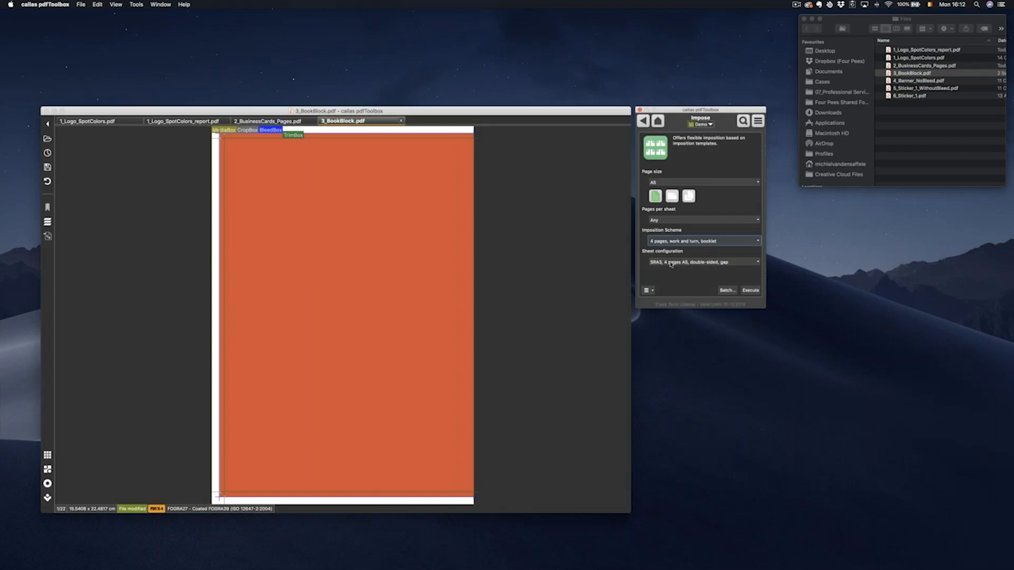
left_click(673, 263)
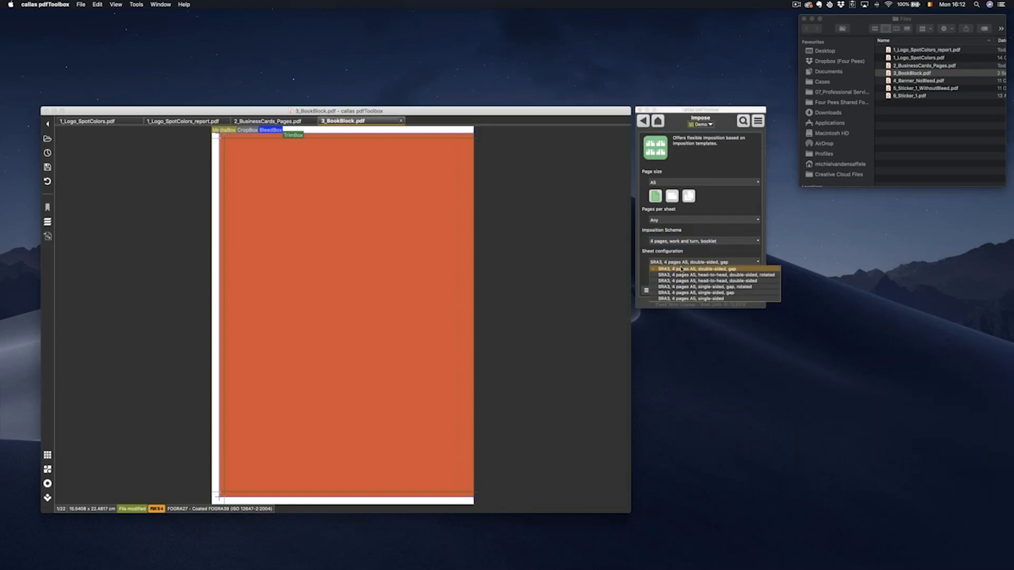
left_click(665, 269)
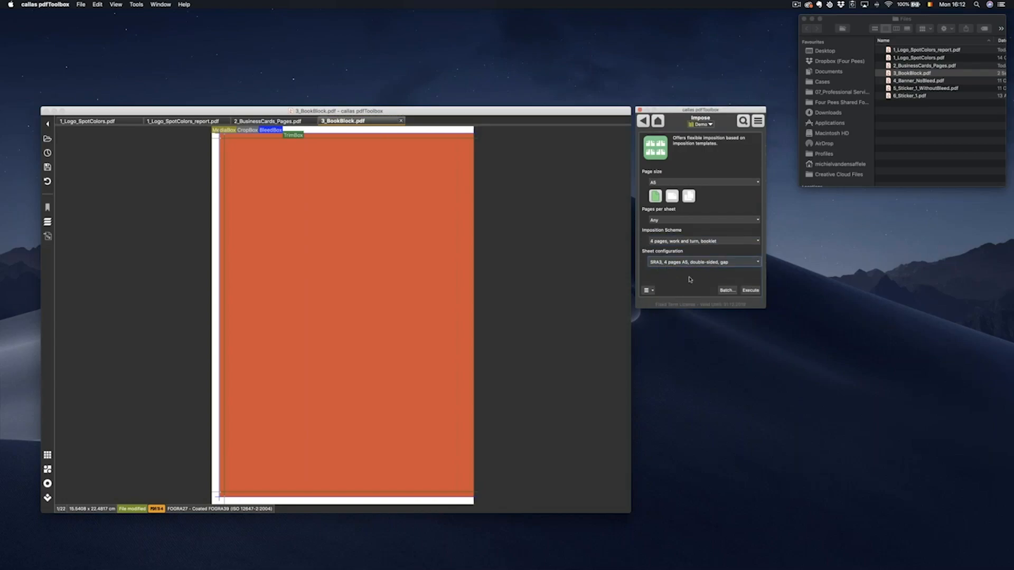
left_click(751, 290)
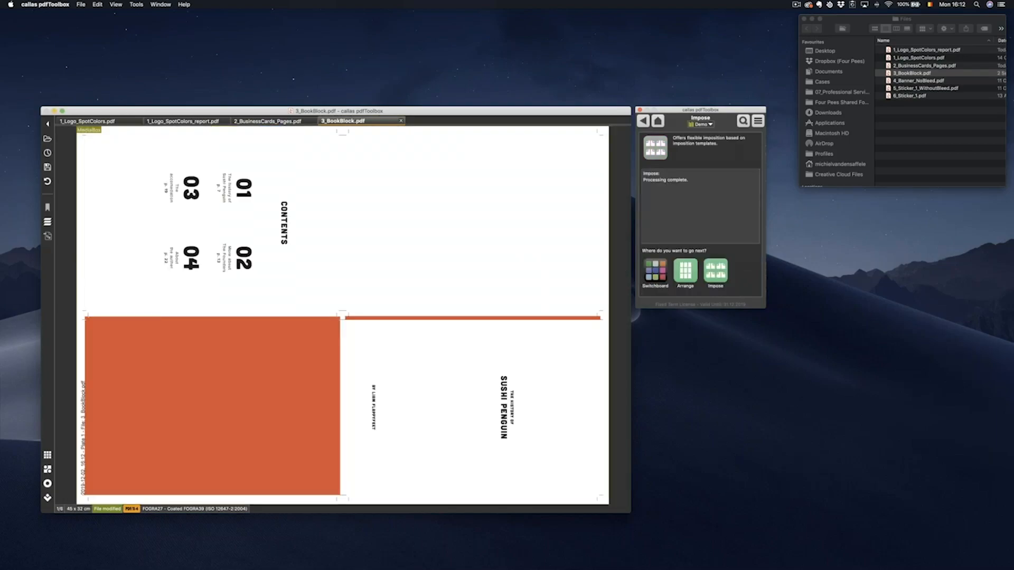
Look through the imposed sheets to examine how the book's pages are arranged and rotated on each plate
left_click(519, 258)
key("Right")
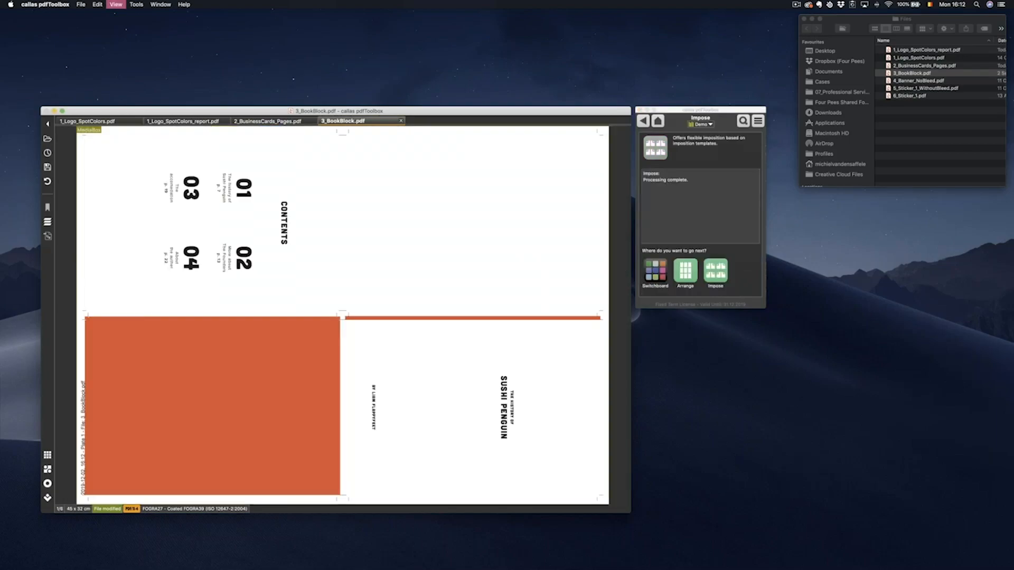
key("Right")
key("Right")
key("Right")
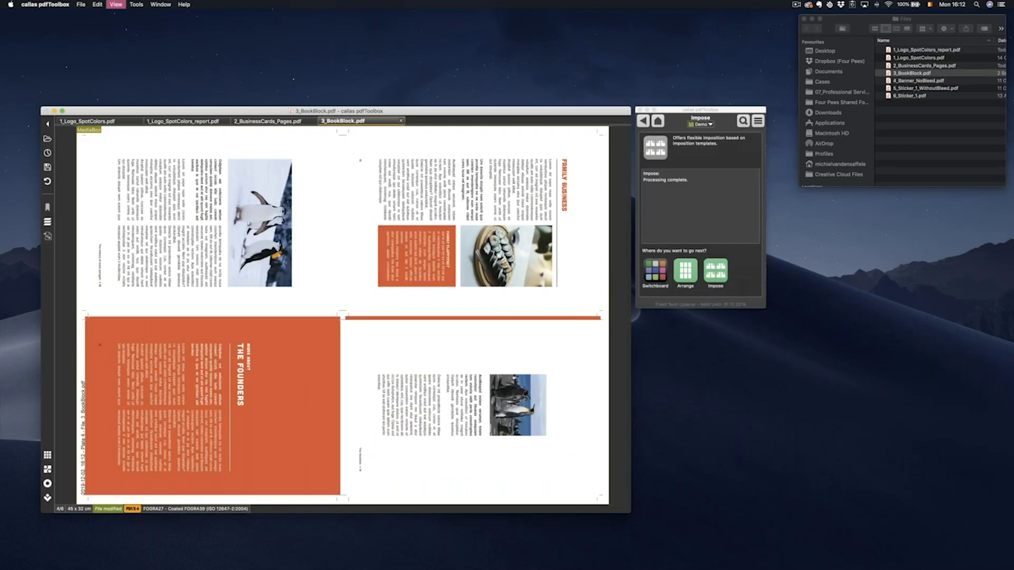
key("Right")
key("Right")
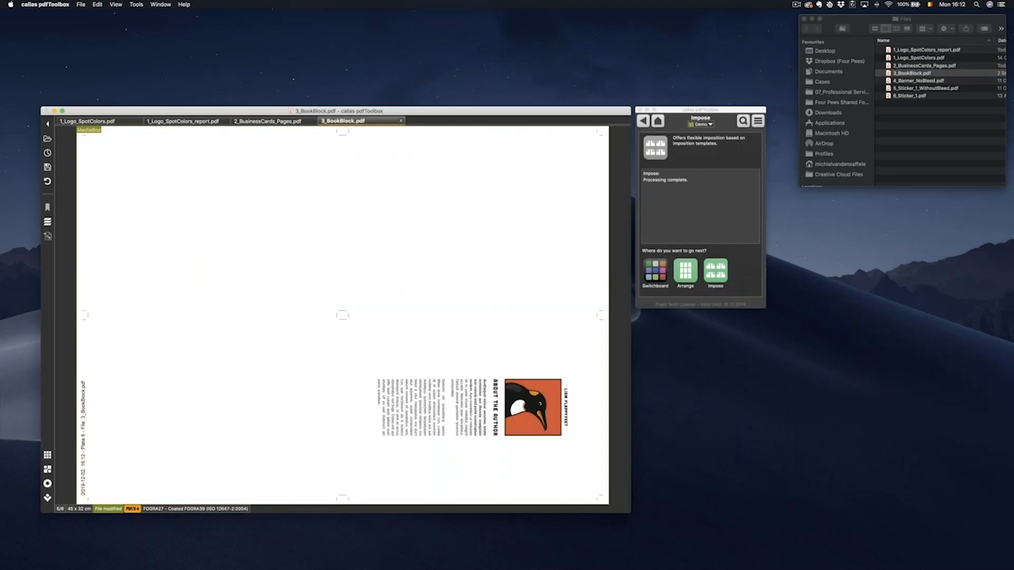
key("Left")
key("Left")
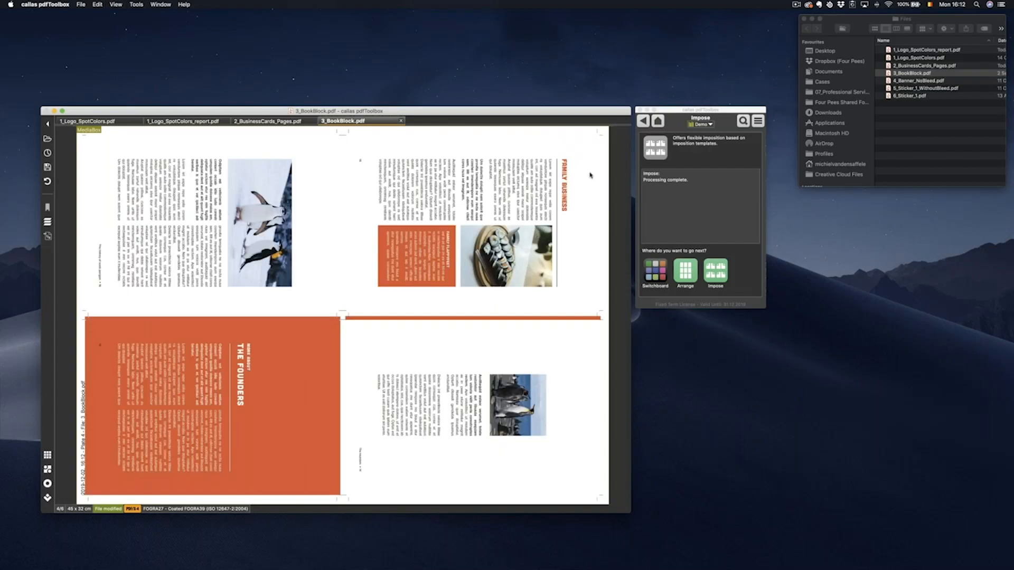
Examine the actions offered in the Document group and return to the Switchboard overview
left_click(657, 121)
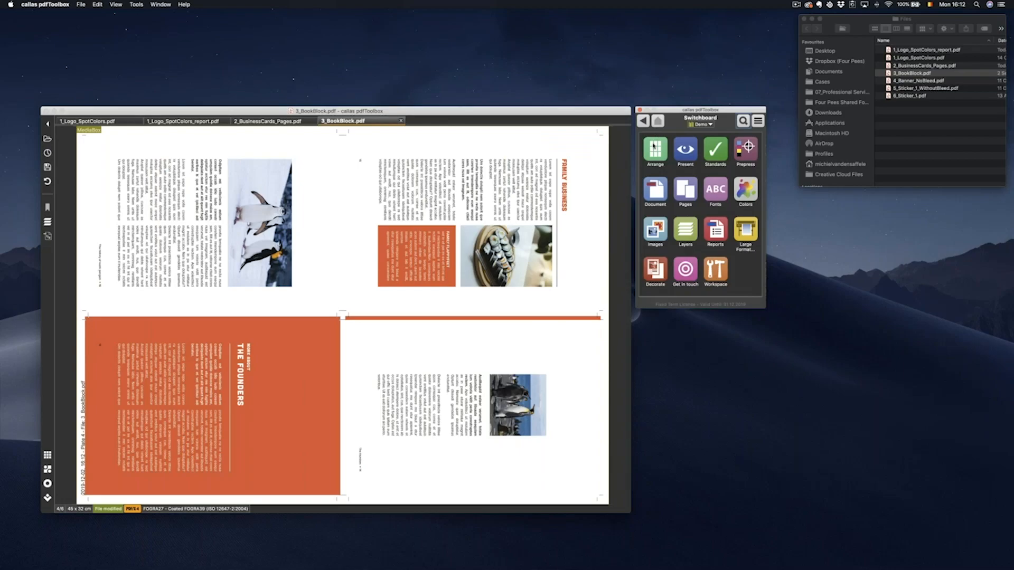
left_click(661, 194)
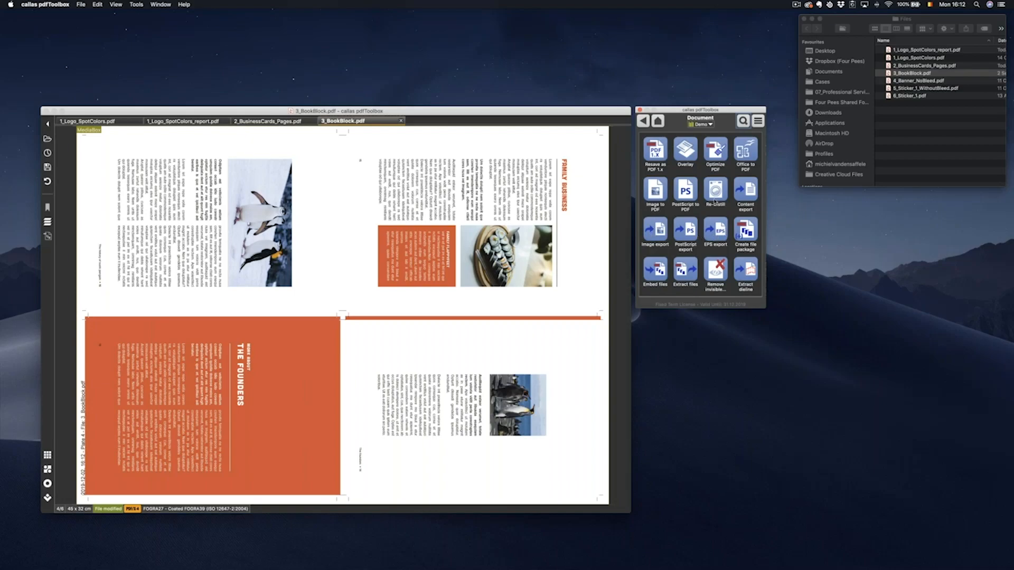
left_click(657, 120)
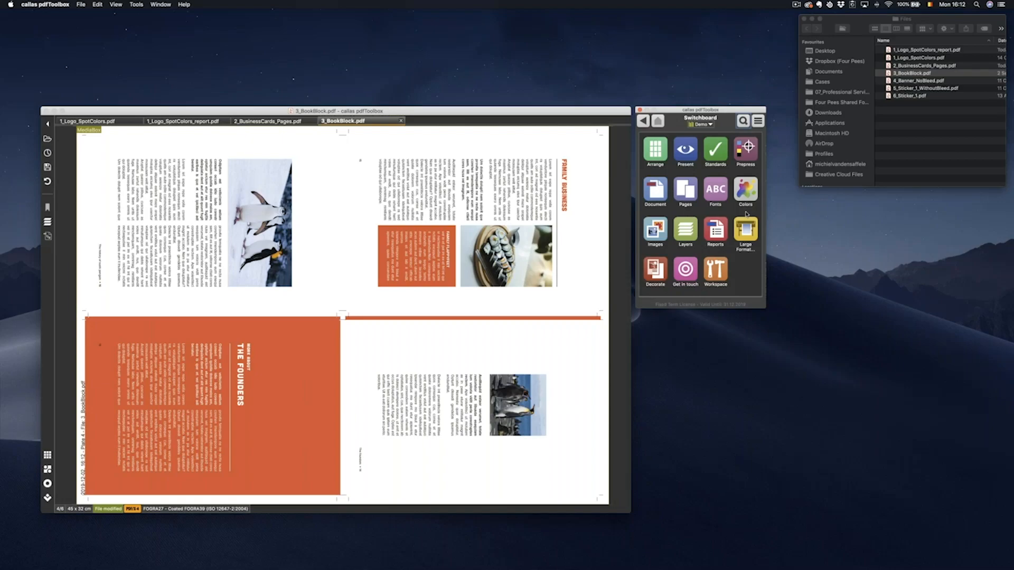
Load 4_Banner_NoBleed.pdf from the Files folder and bring pdfToolbox back to the front
left_click(904, 81)
left_click_drag(906, 82, 516, 198)
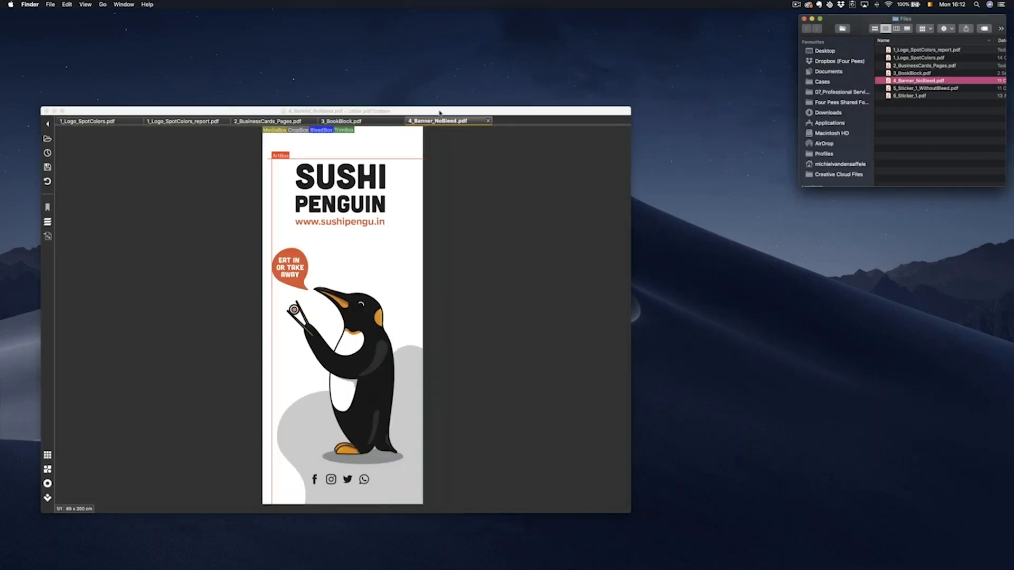
left_click(441, 112)
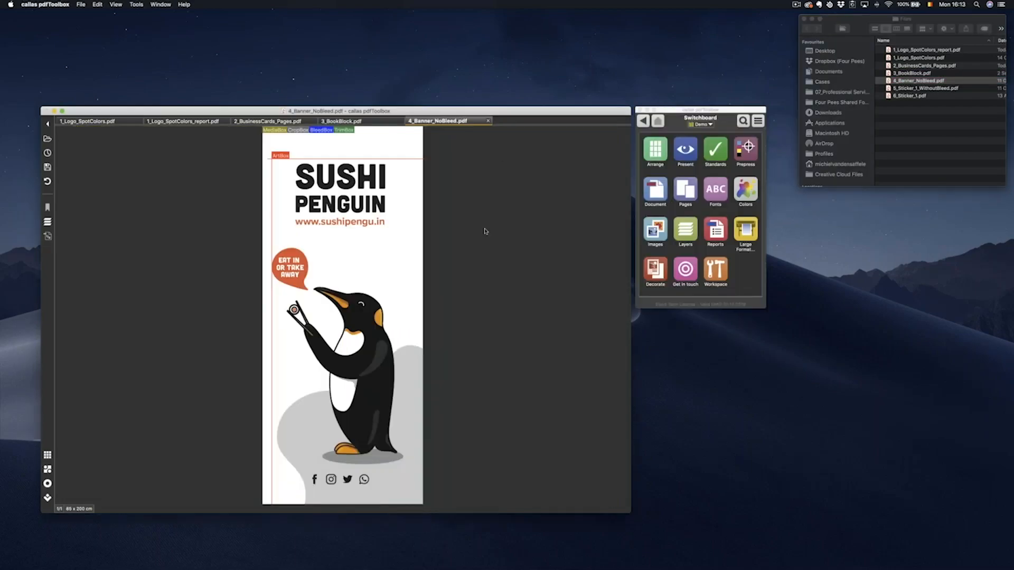
Examine the Add bleed action's width, unit and method options in Large Format Printing, and return to that group's actions
left_click(746, 230)
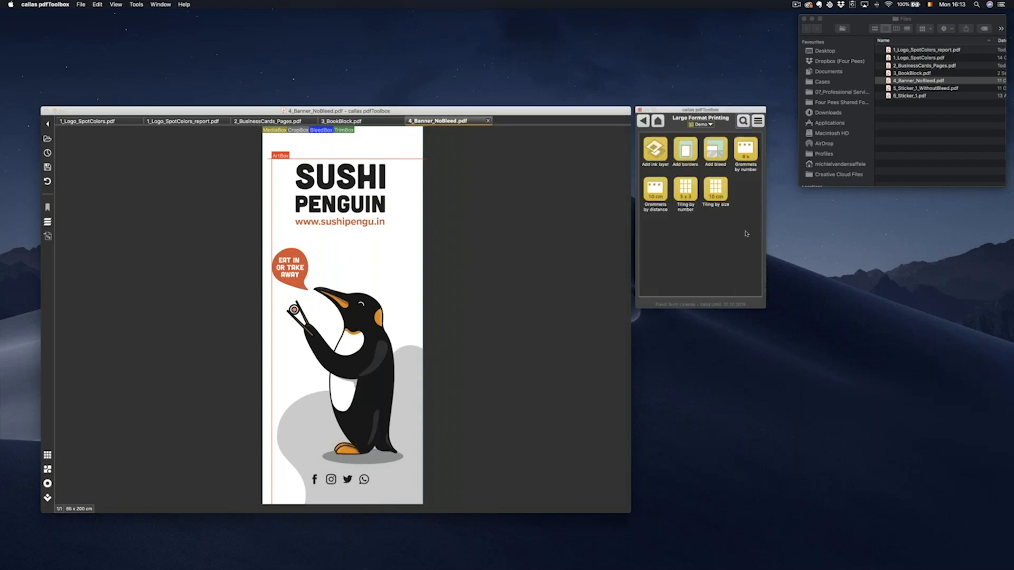
left_click(716, 154)
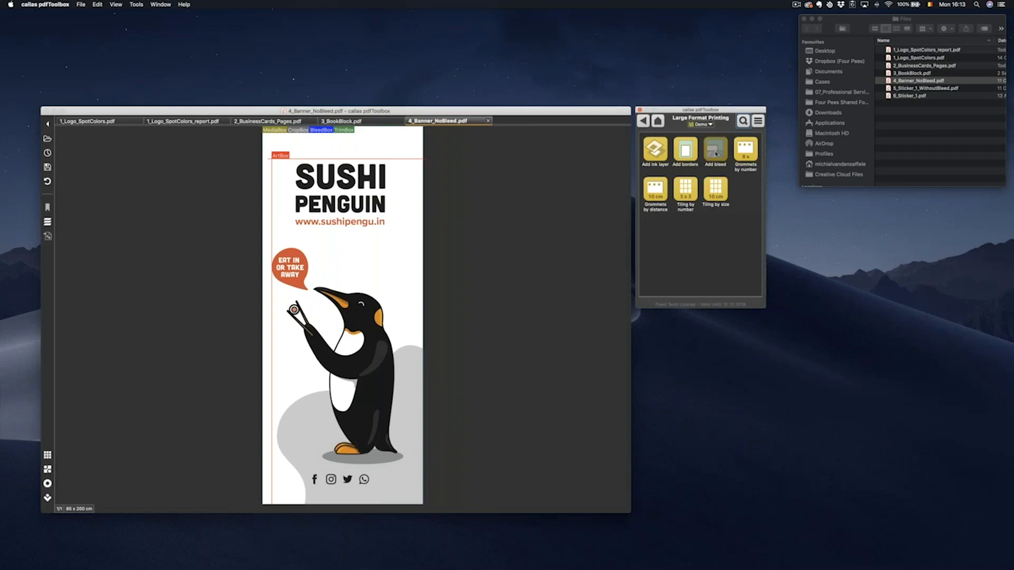
left_click(671, 182)
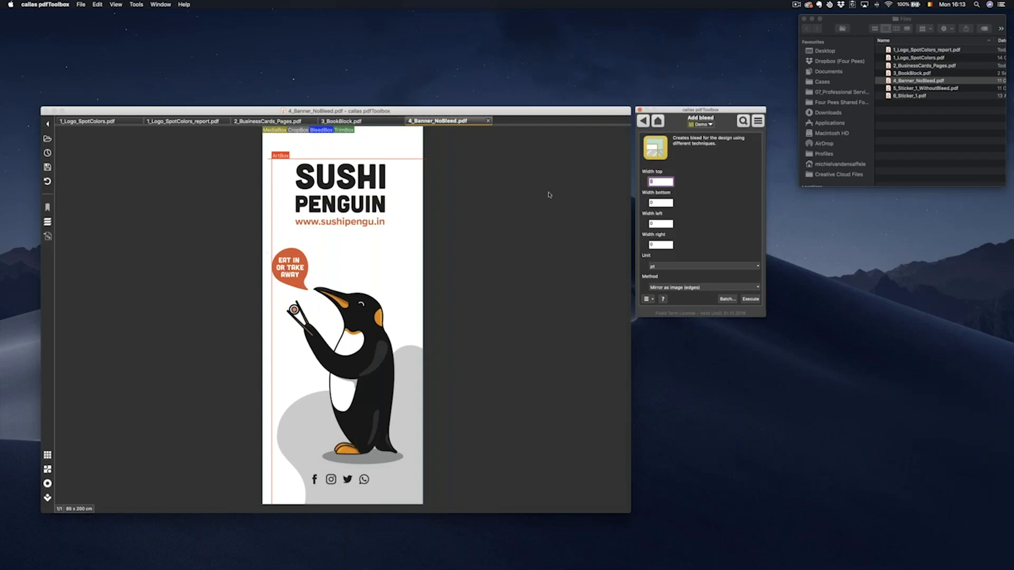
left_click(662, 221)
left_click(668, 182)
left_click(662, 203)
left_click(665, 267)
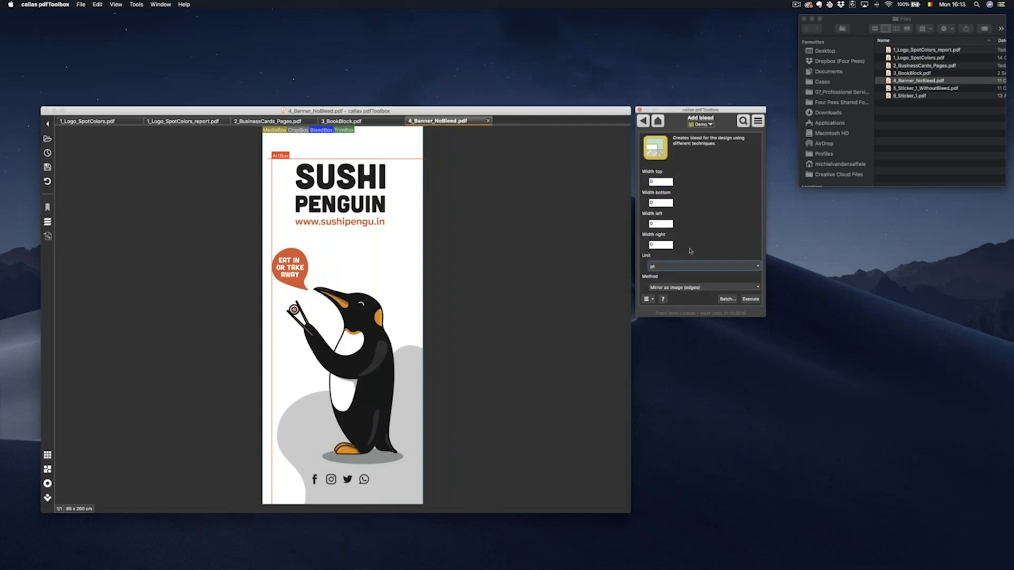
left_click(674, 287)
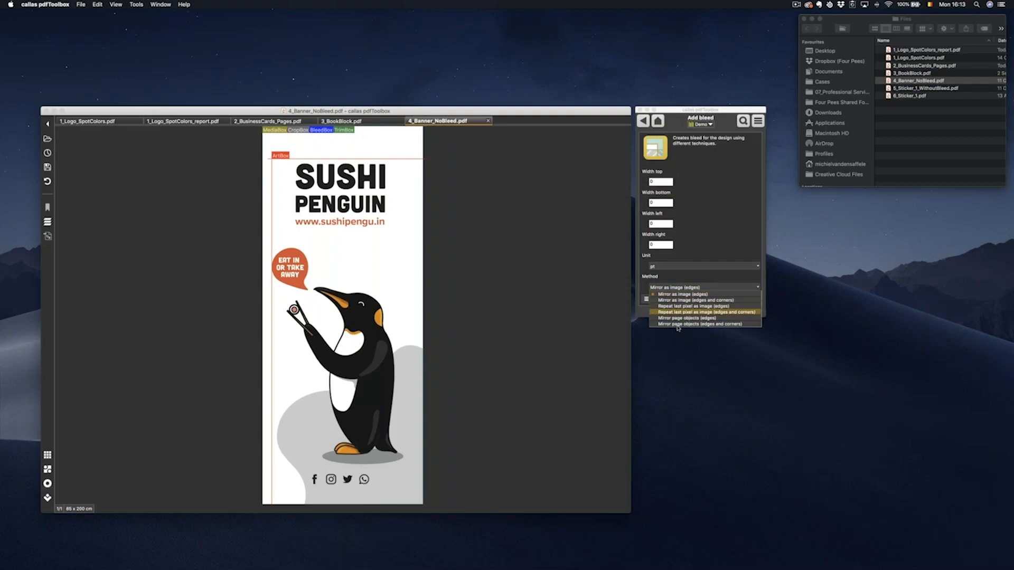
left_click(680, 294)
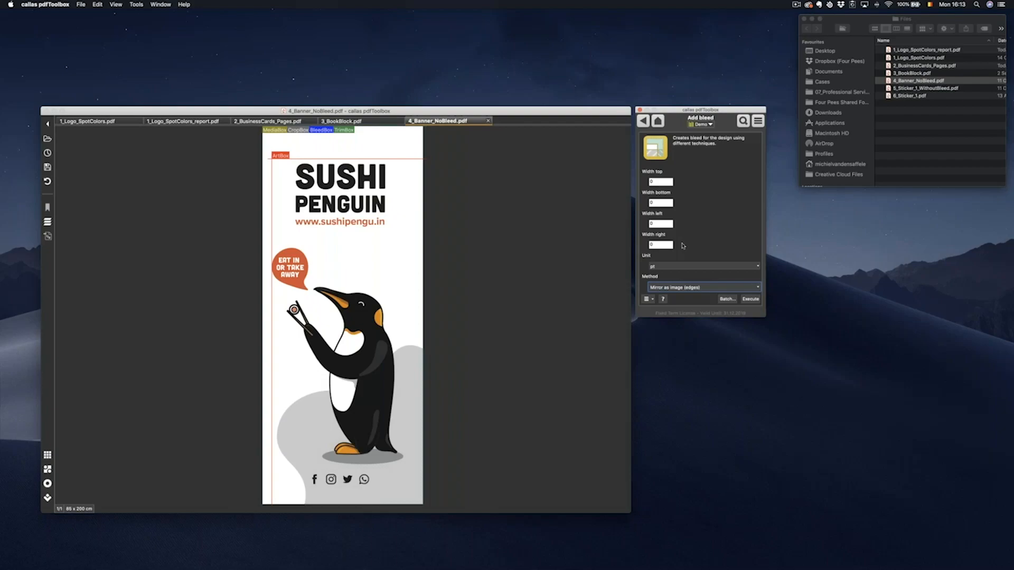
left_click(642, 121)
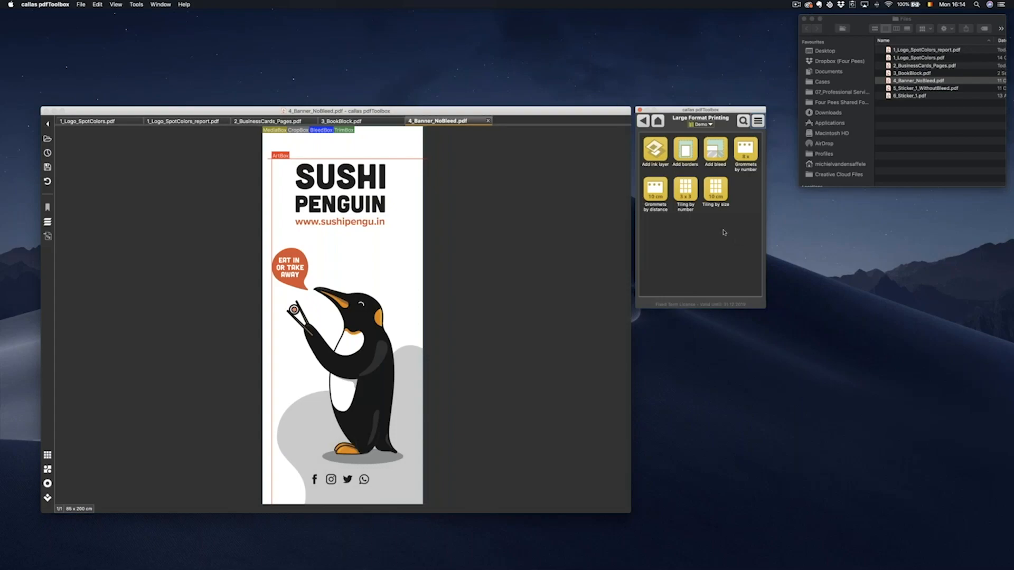
Set up Grommets by distance for the banner with top, bottom, left and right margins of 20 mm
left_click(656, 189)
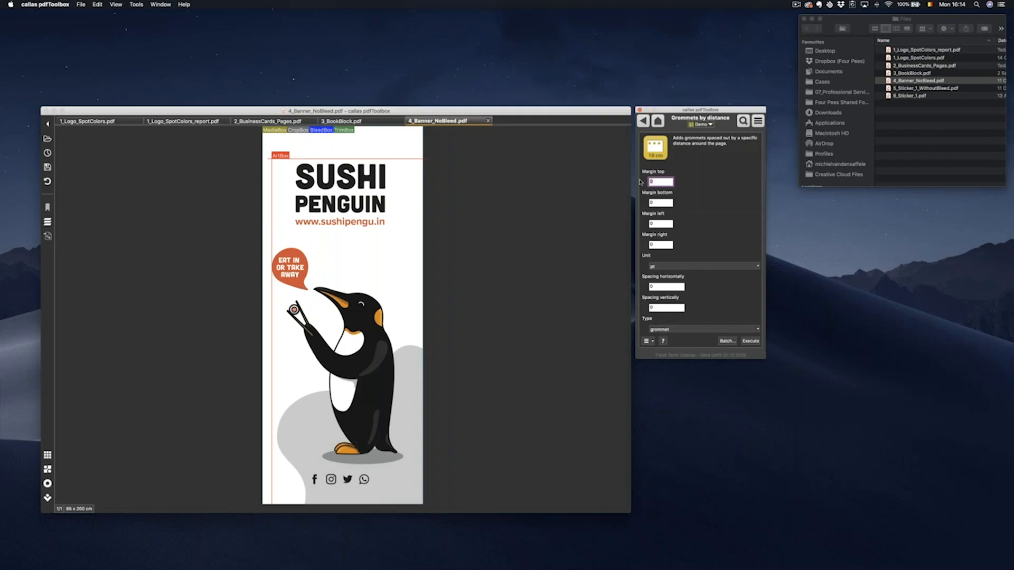
type("20")
key("Tab")
type("20")
key("Tab")
type("20")
key("Tab")
type("20")
left_click(673, 264)
left_click(673, 279)
left_click(671, 286)
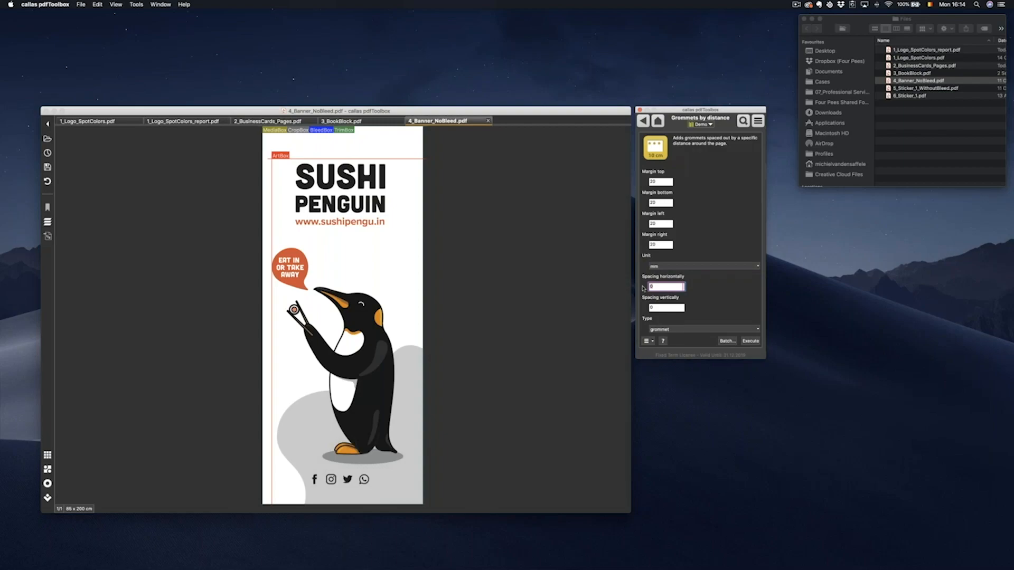
Set the horizontal and vertical grommet spacing to 100 mm and choose grommet as the type
type("100")
key("Tab")
type("100")
left_click(684, 329)
left_click(684, 336)
Execute the grommets action and save the banner as 4_Banner_NoBleed_grommet.pdf in the Files folder
left_click(757, 341)
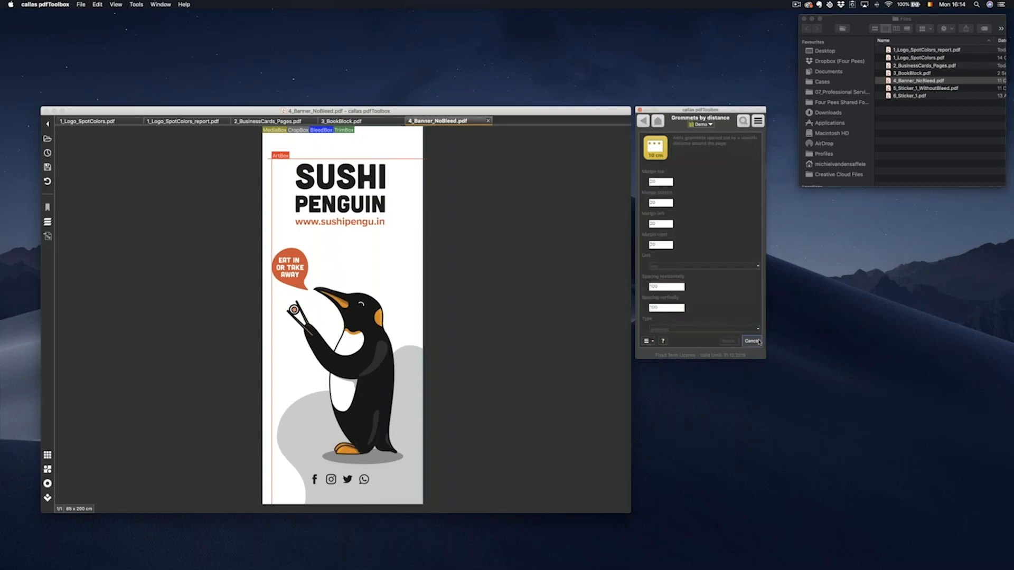
key("Right")
type("_gromm")
type("et")
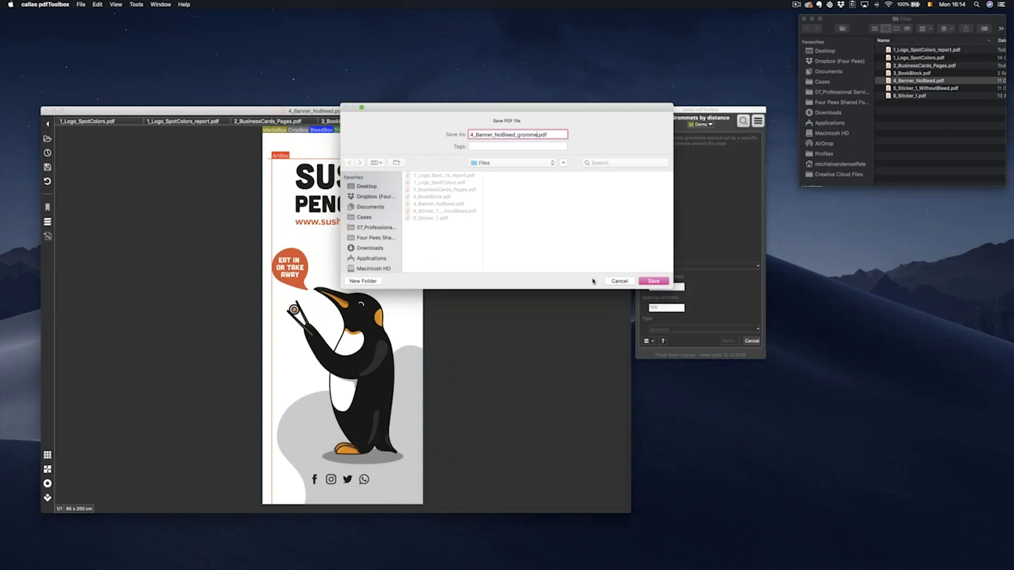
key("Return")
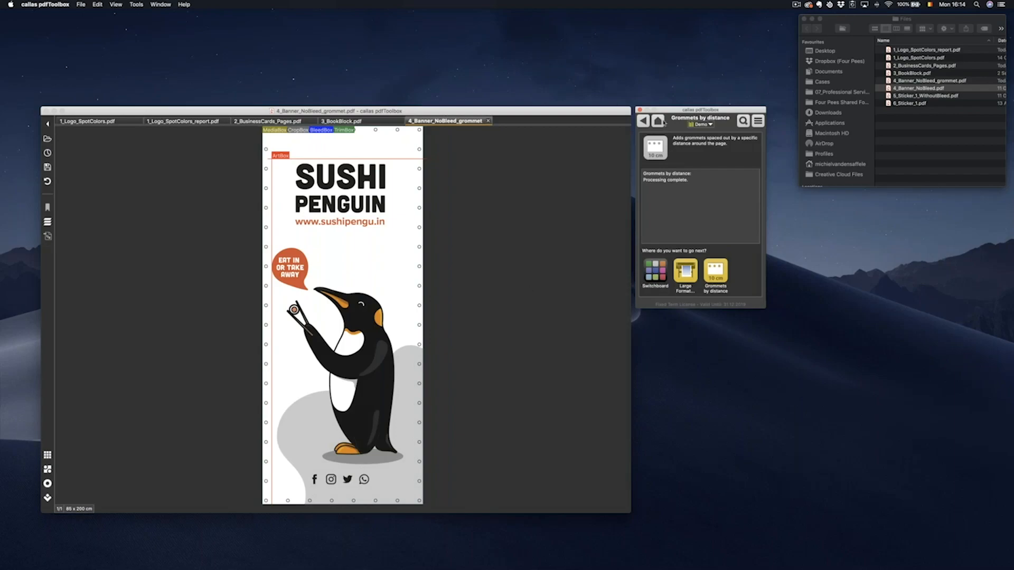
Examine the actions in the Fonts and Images groups and return to the Switchboard overview
left_click(658, 122)
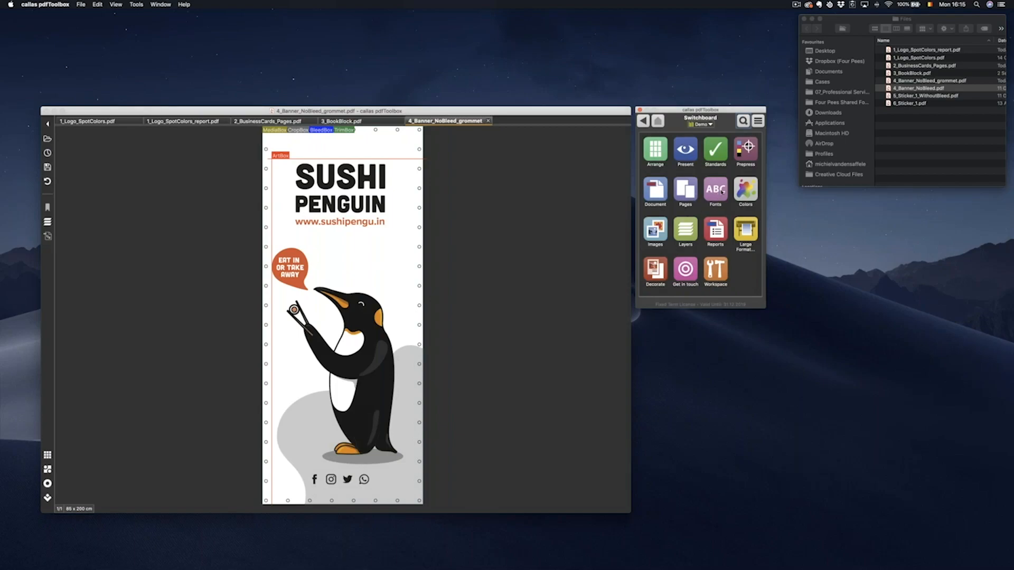
left_click(722, 191)
left_click(658, 121)
left_click(664, 221)
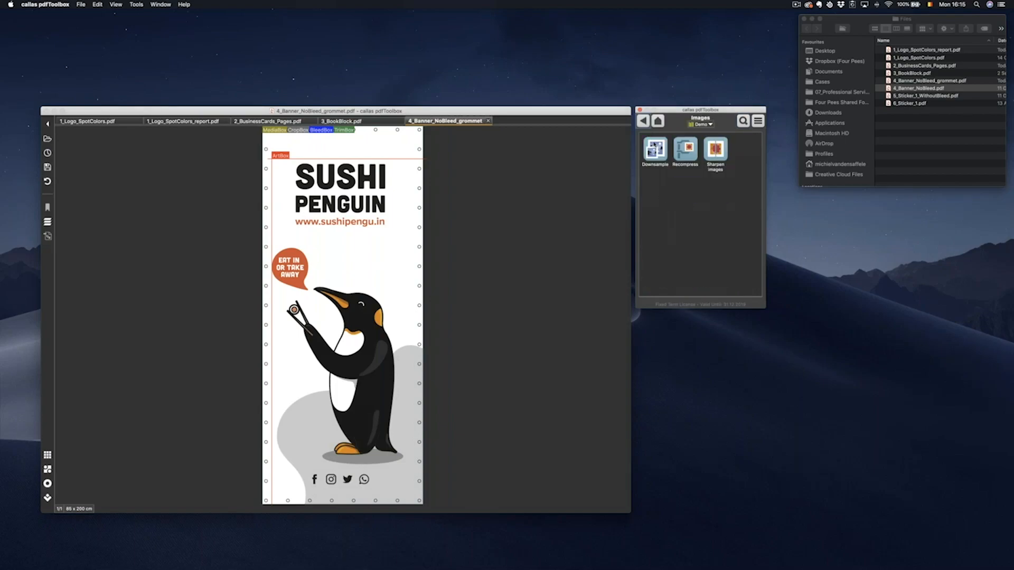
left_click(658, 122)
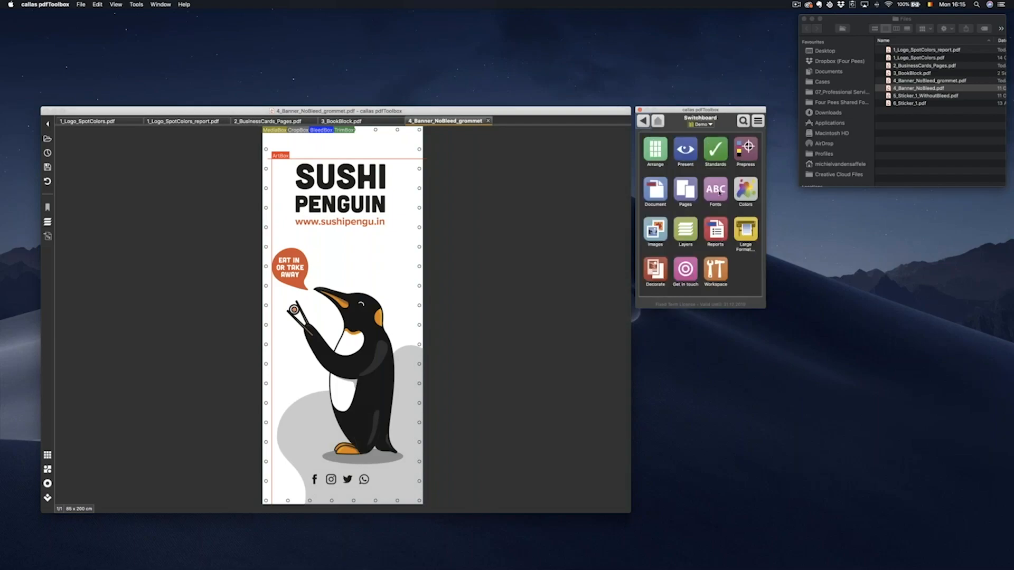
Open the PDF/X-1a conversion from the Standards group and set its intended output to ISO Coated v2 300% (ECI)
left_click(716, 150)
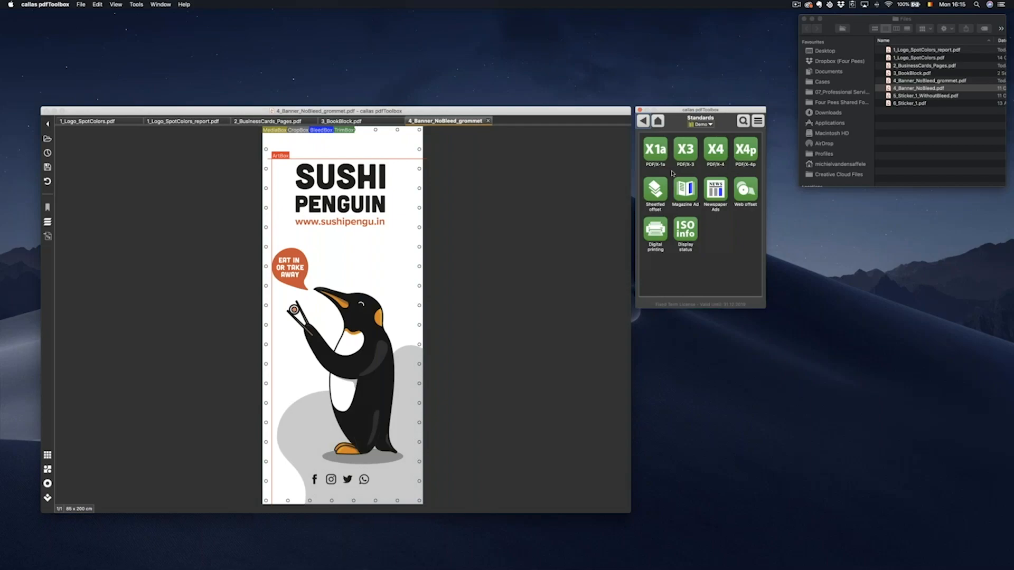
left_click(655, 153)
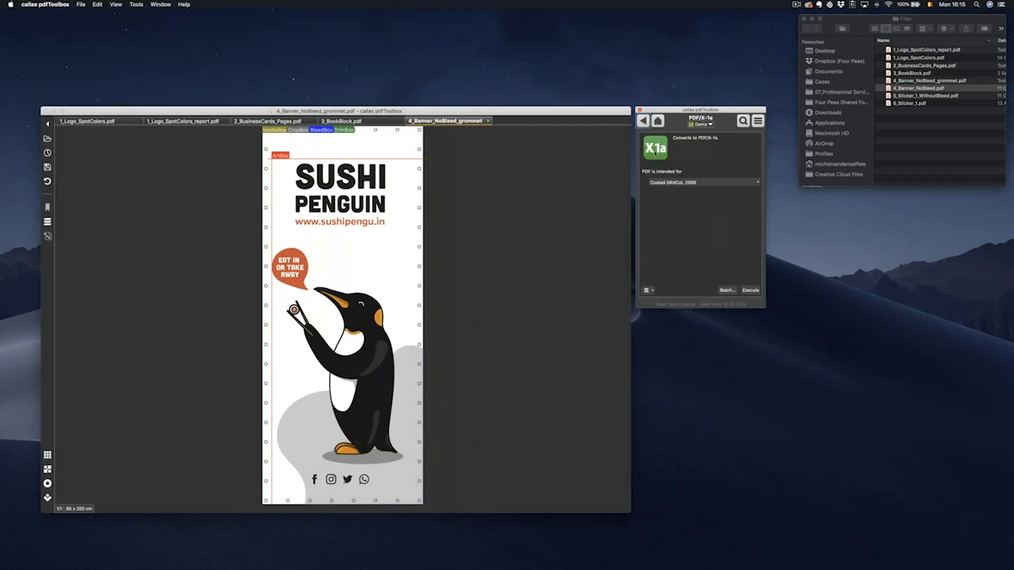
left_click(691, 185)
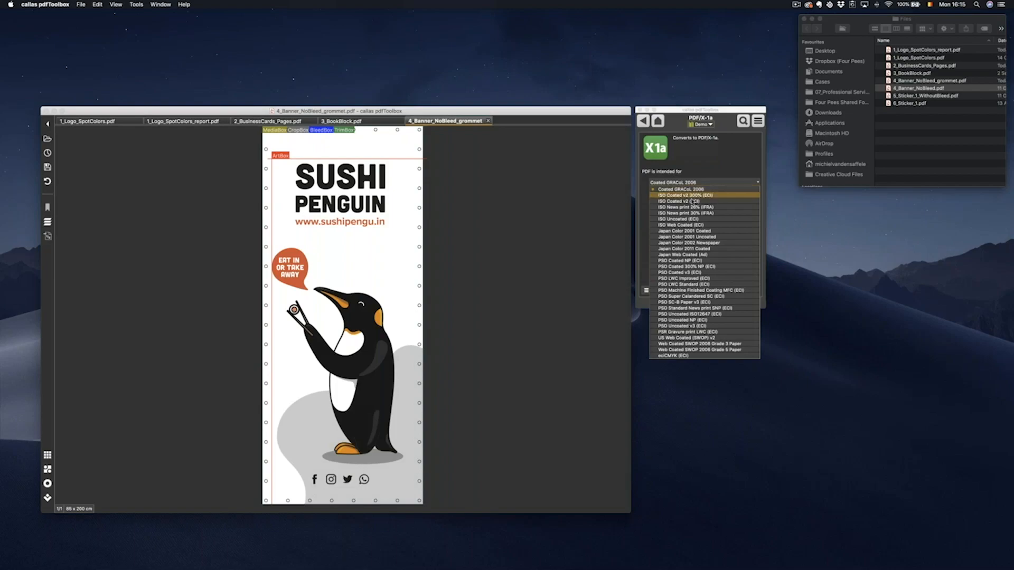
left_click(686, 195)
Execute the PDF/X-1a conversion and save the banner as 4_Banner_NoBleed_grommet_PDFX.pdf in the Files folder
left_click(756, 291)
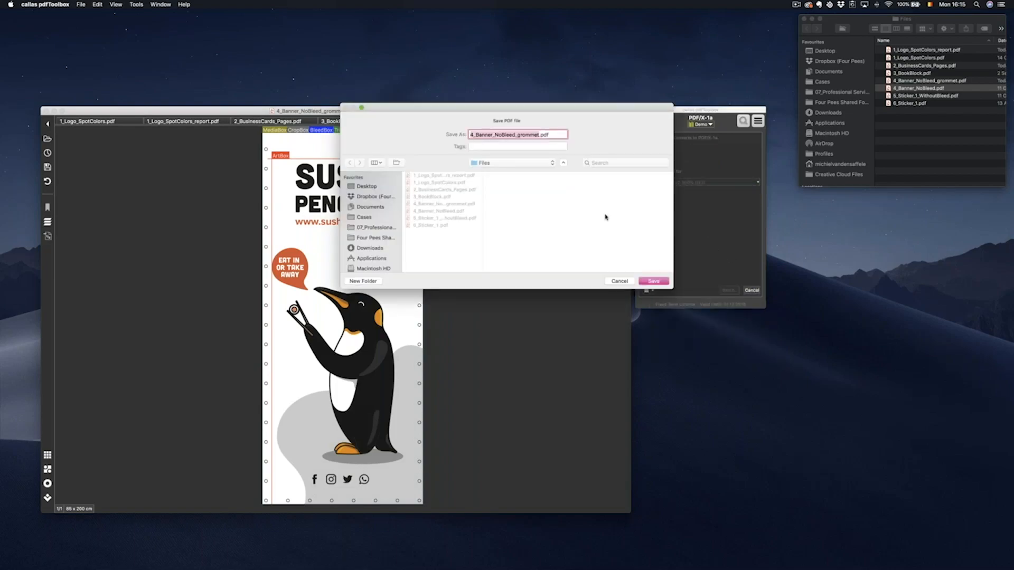
key("Right")
type("_")
type("PDFX")
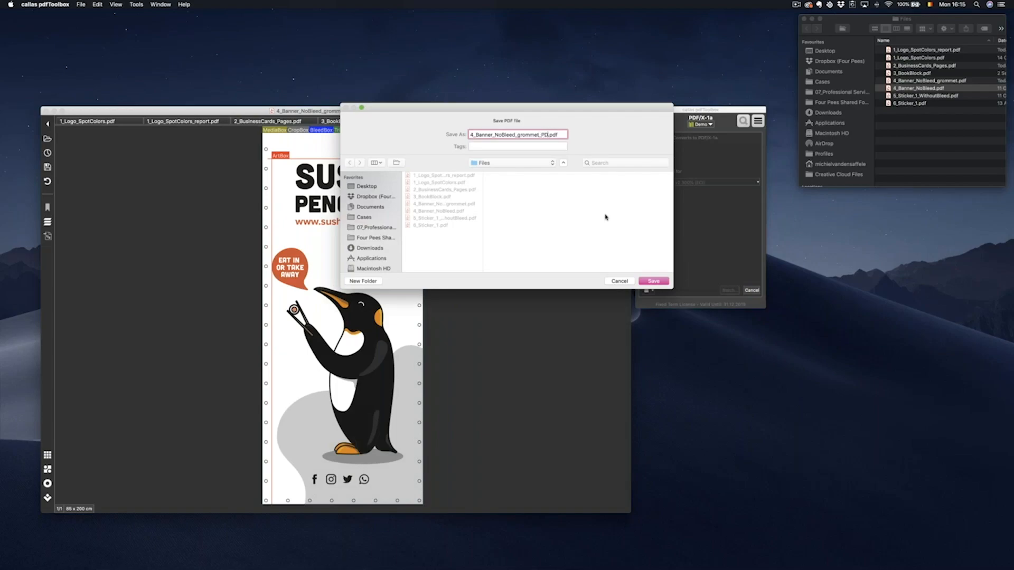
key("Return")
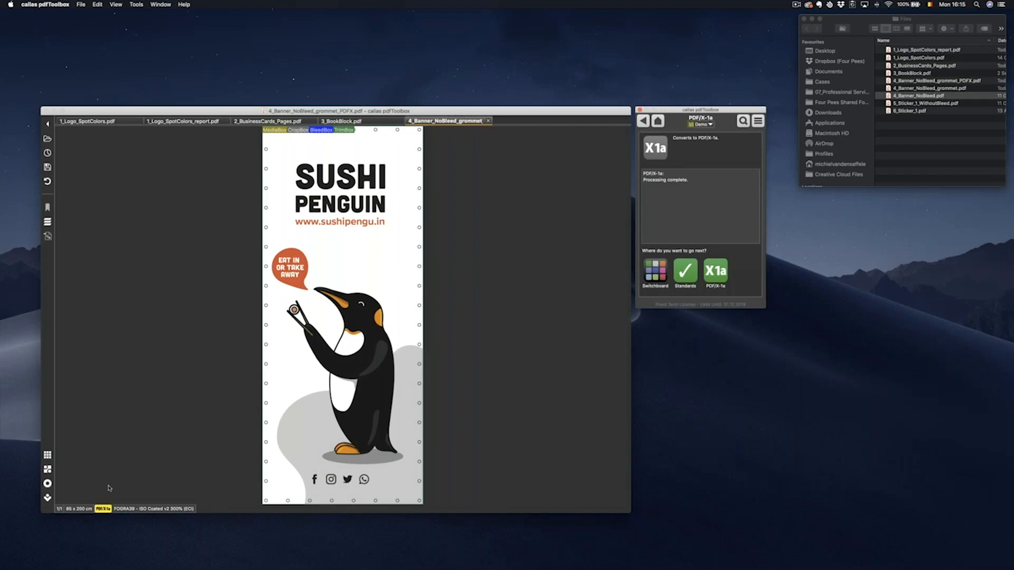
Verify the converted banner's PDF/X-1a compliance, then leave the result and return to the Switchboard overview
left_click(103, 511)
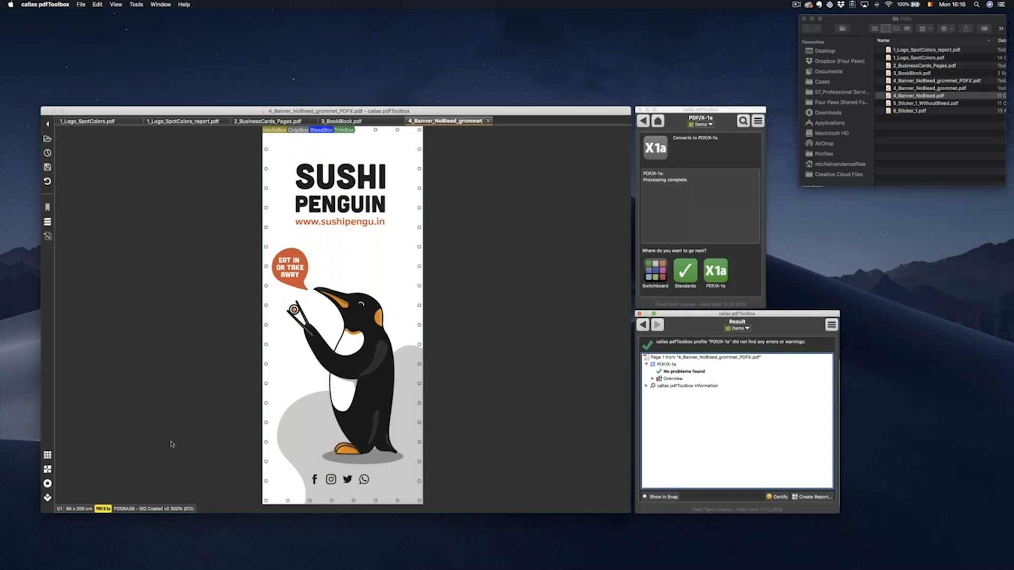
left_click(644, 324)
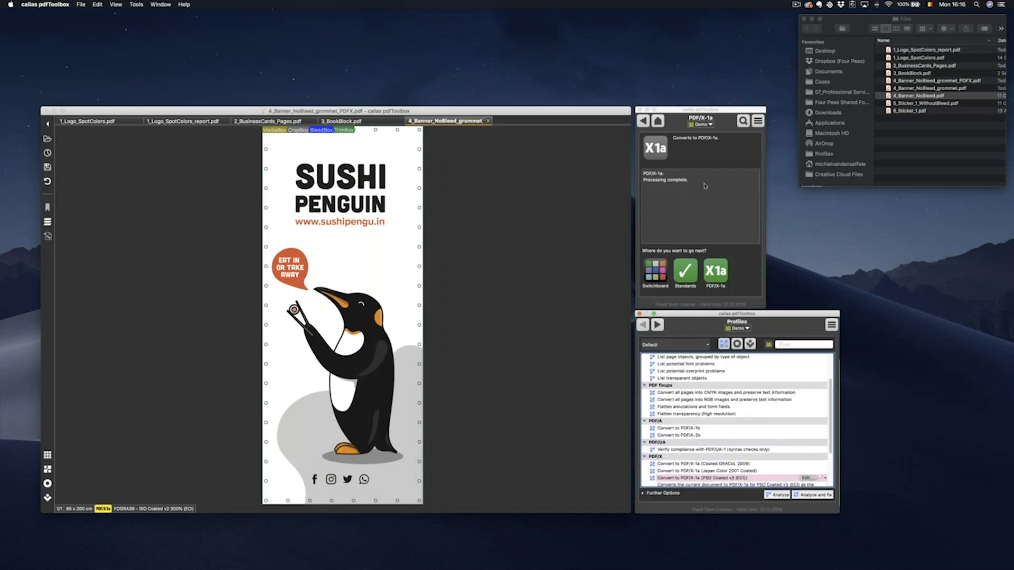
left_click(655, 270)
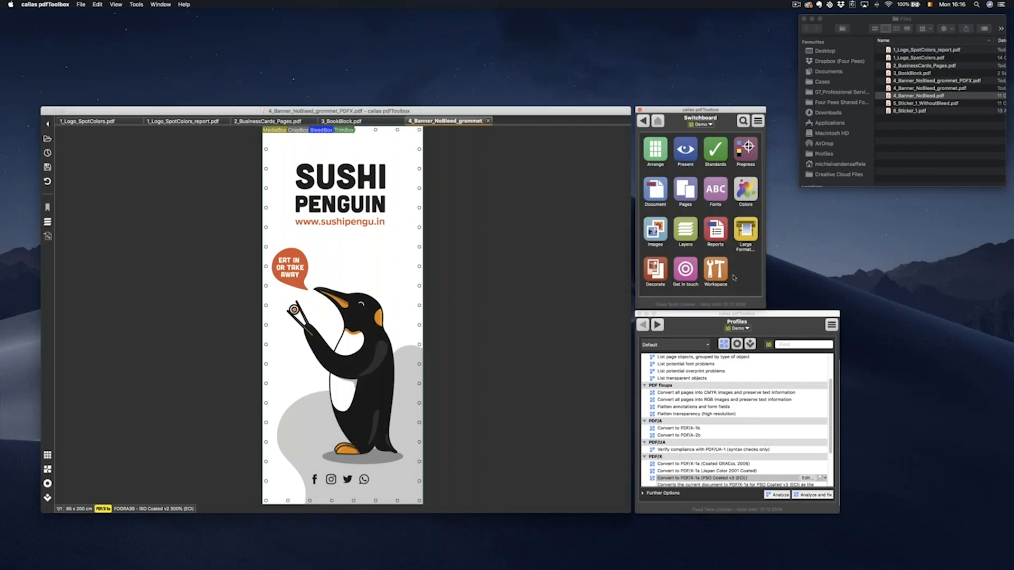
Show the profiles and switch to the list of single checks
left_click(716, 319)
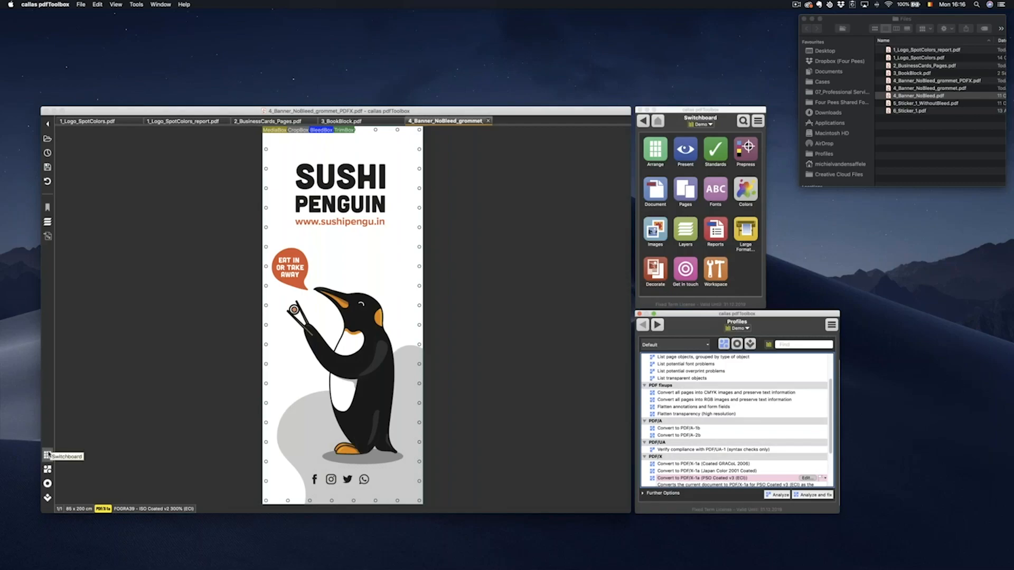
left_click(47, 469)
left_click(47, 469)
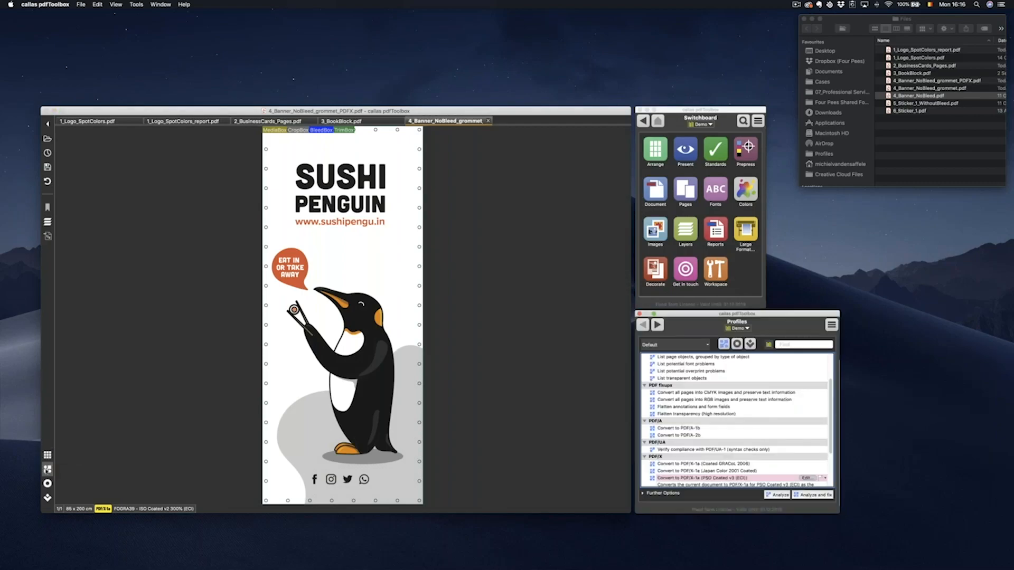
left_click(47, 469)
left_click(47, 483)
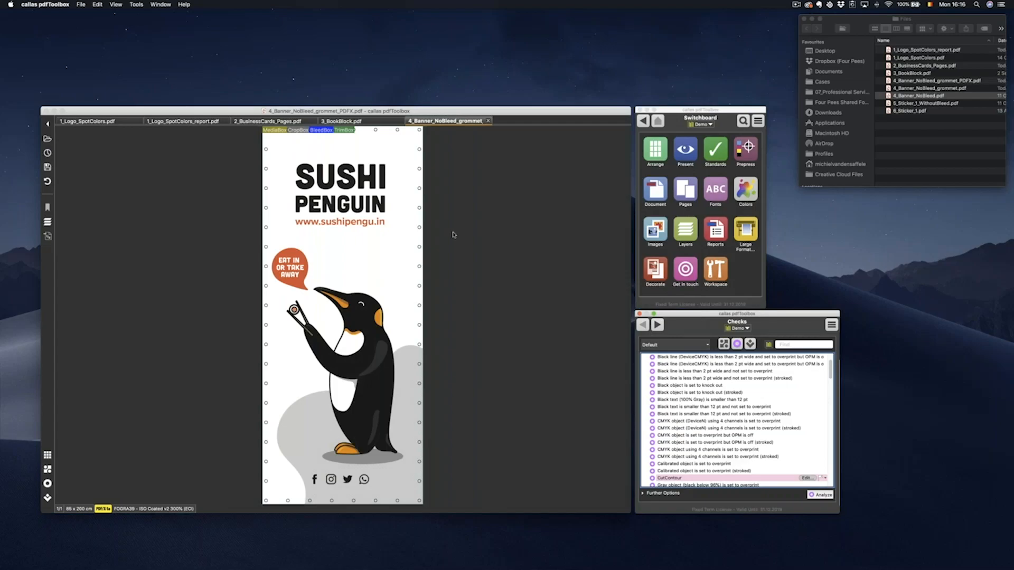
Close the modified 1_Logo_SpotColors.pdf without saving and reopen the original logo file from the Files folder
left_click(119, 123)
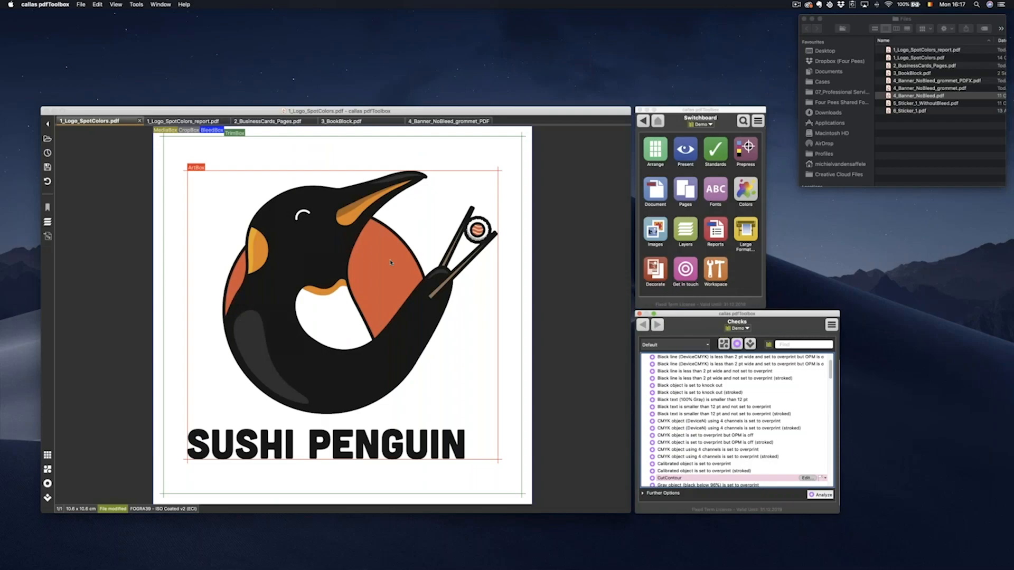
left_click(139, 121)
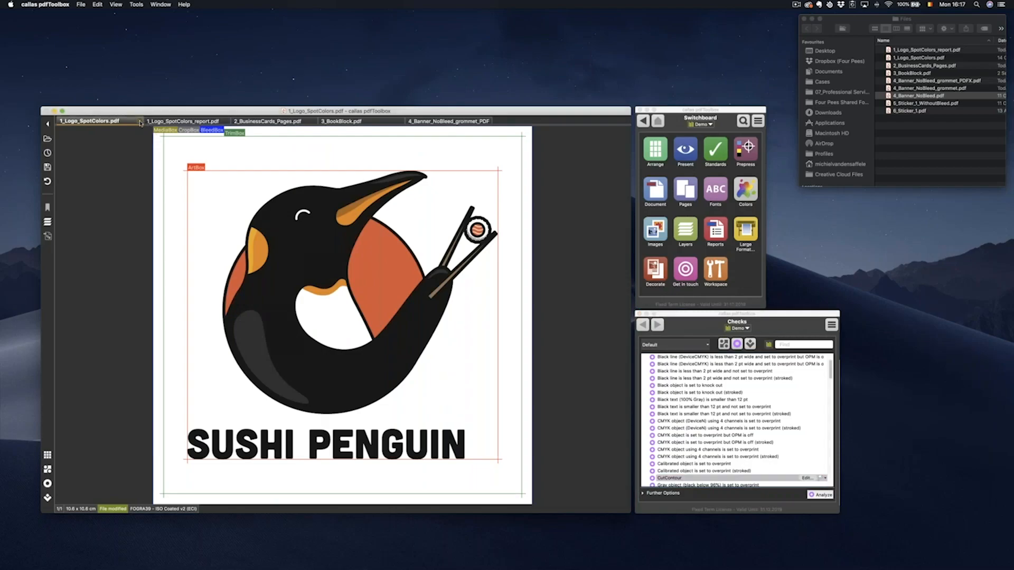
left_click(396, 328)
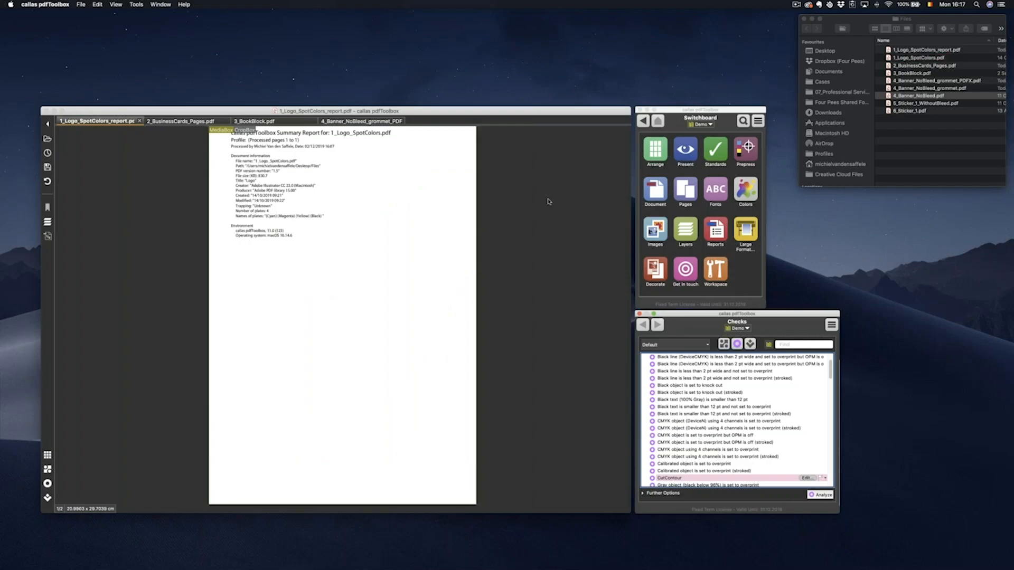
left_click_drag(435, 133, 434, 124)
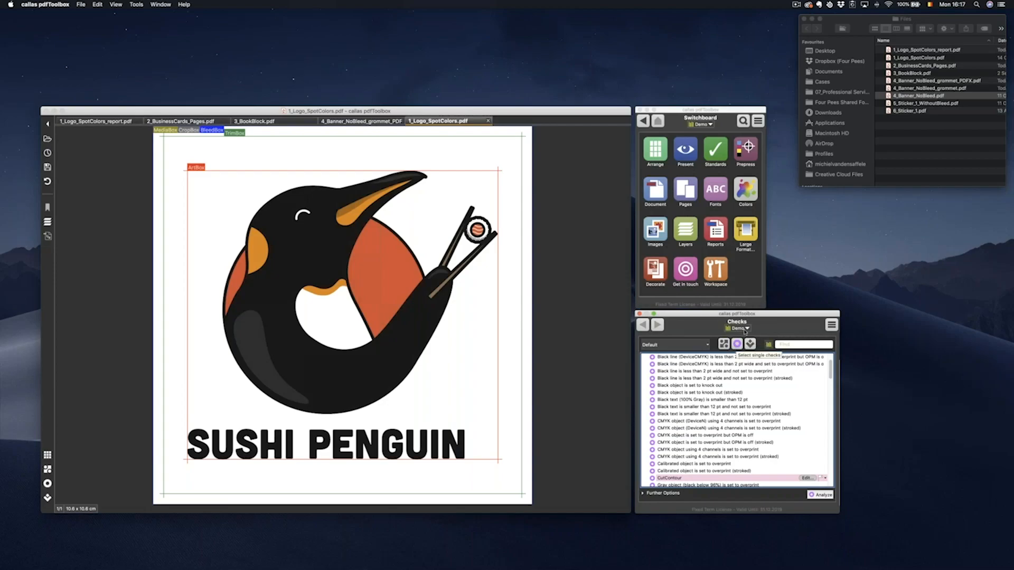
Switch to the Essentials library and browse its single checks down to the Text group
left_click(747, 328)
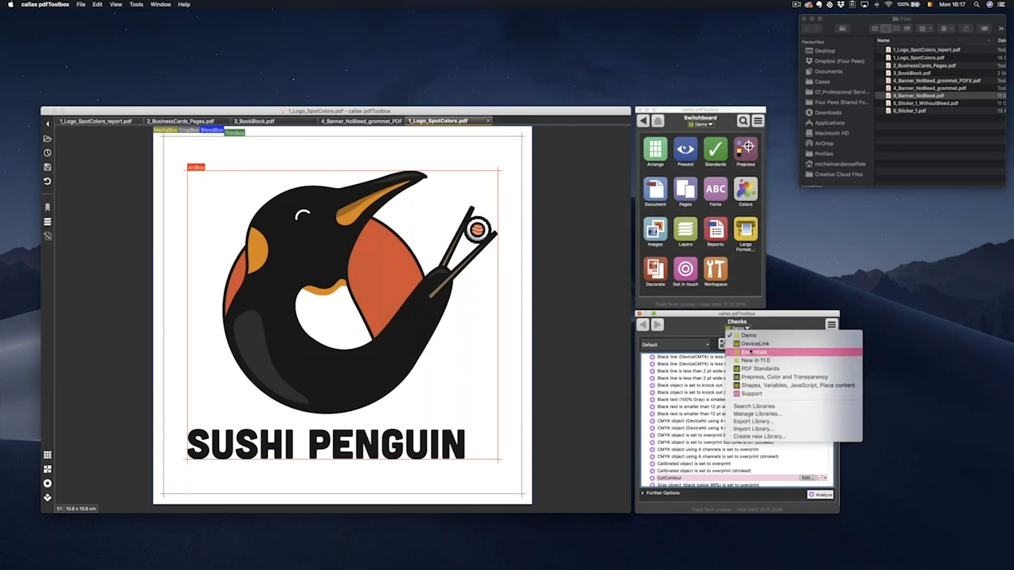
left_click(745, 365)
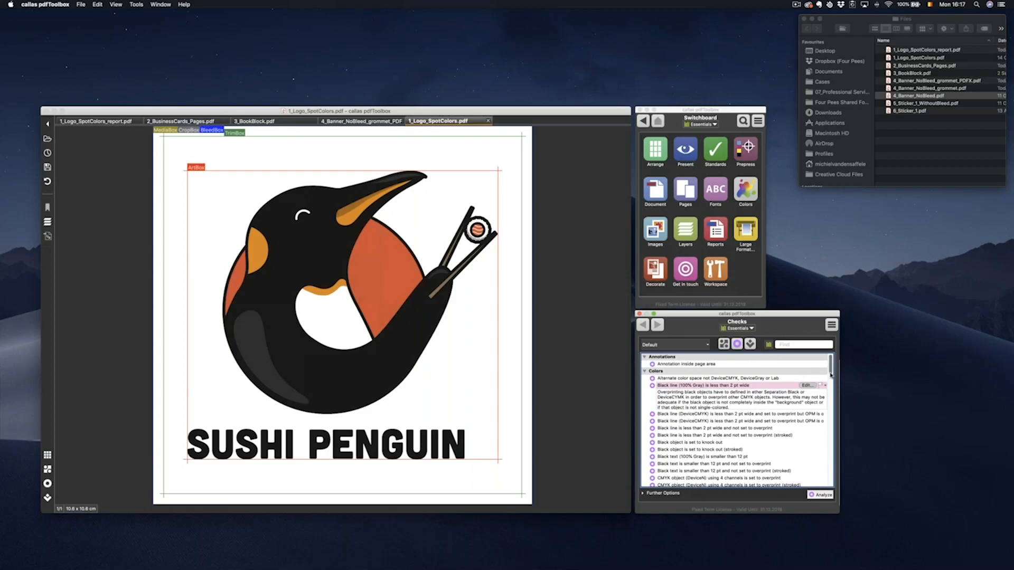
scroll(831, 390, "down", 3)
left_click_drag(831, 390, 836, 487)
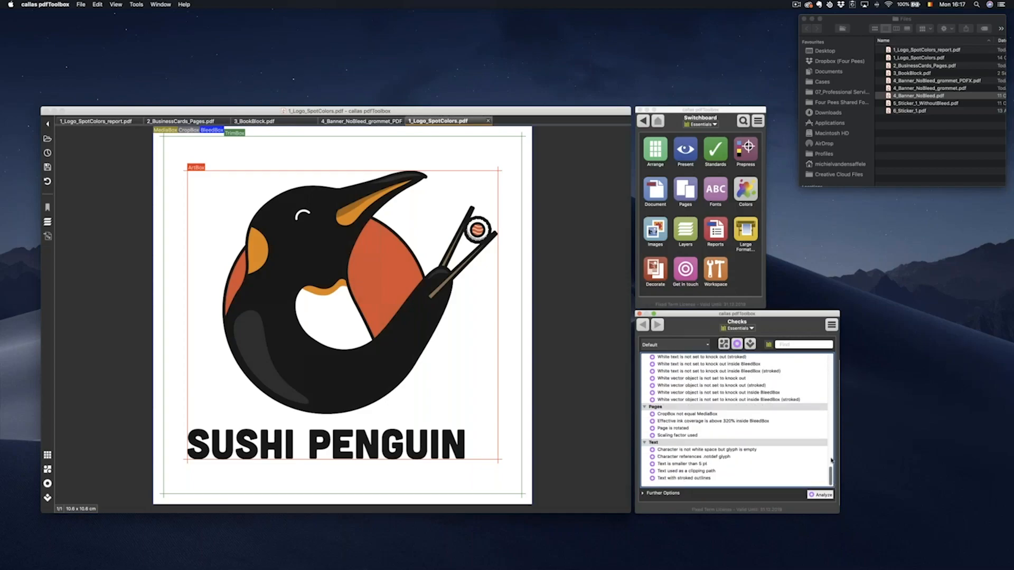
Filter the checks by RGB and analyze the logo with the "Object defined in DeviceRGB" check
left_click(786, 345)
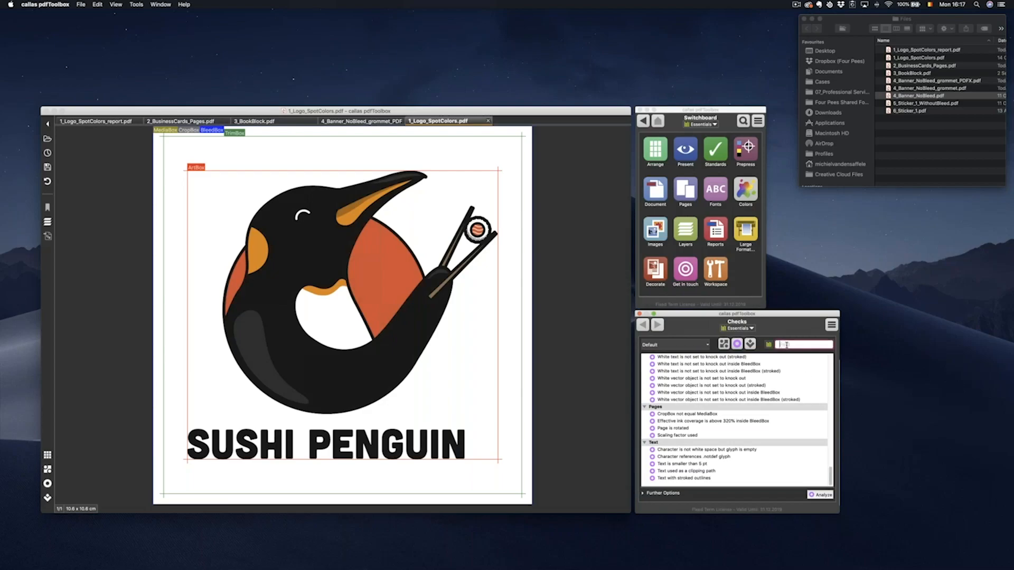
type("RGB")
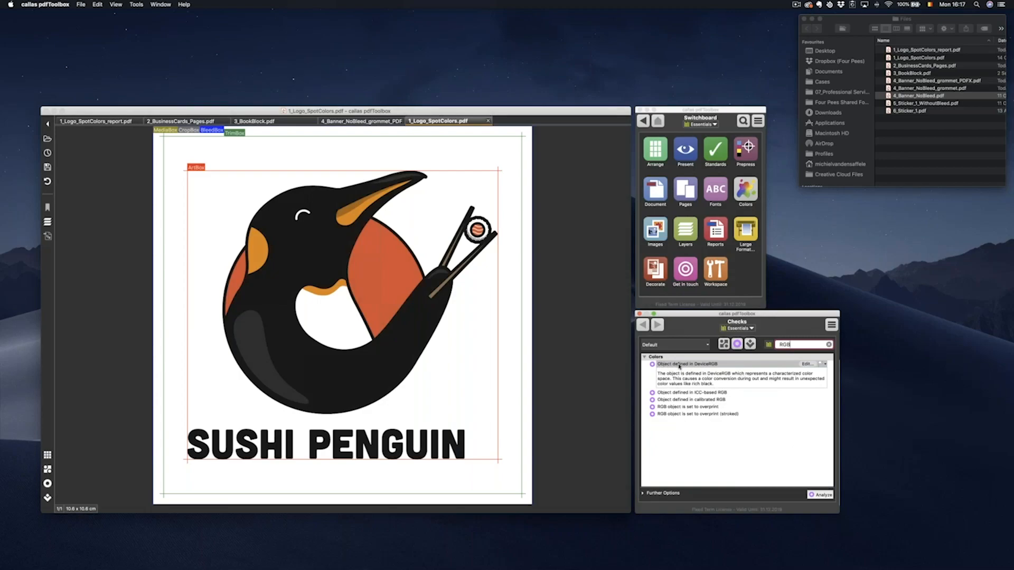
left_click(818, 495)
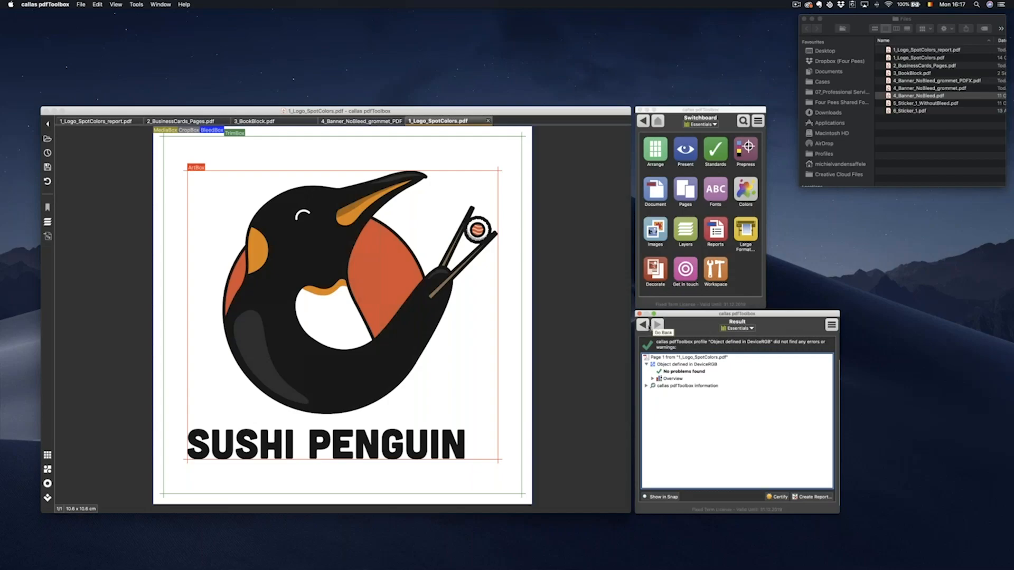
Analyze the logo with the "Object defined in ICC-based RGB" check and return to the list of checks
left_click(643, 324)
left_click(697, 393)
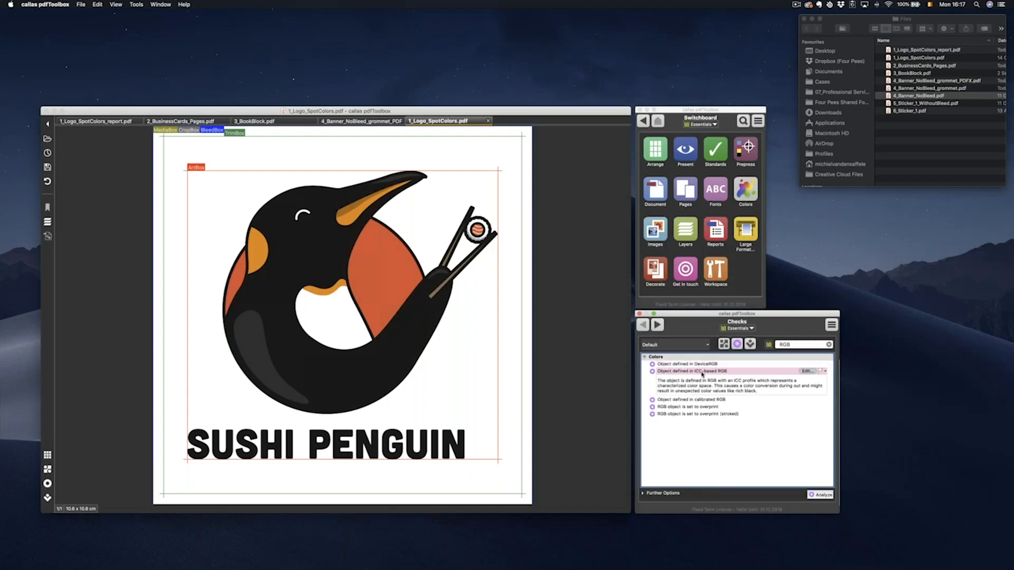
left_click(820, 495)
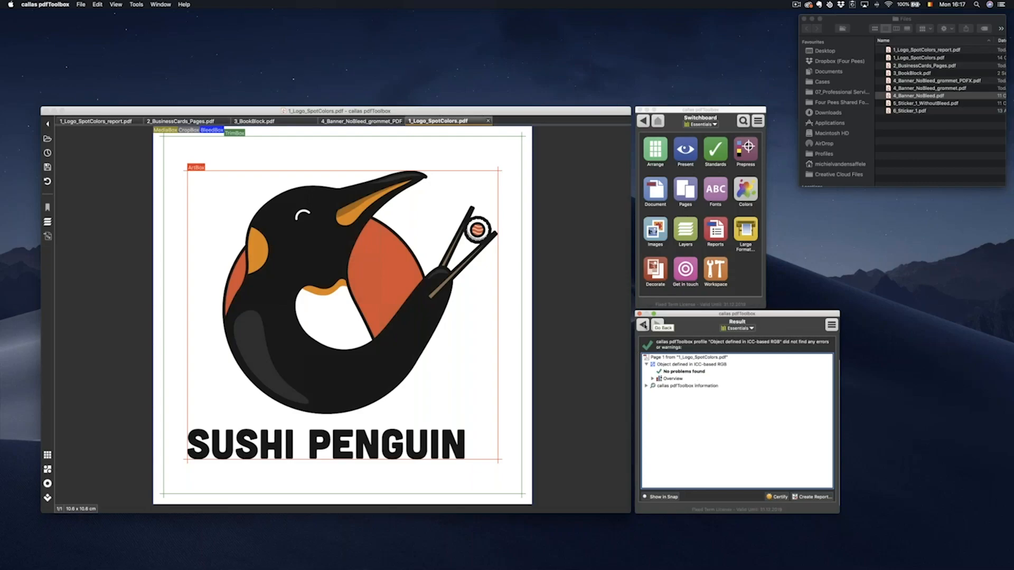
left_click(642, 324)
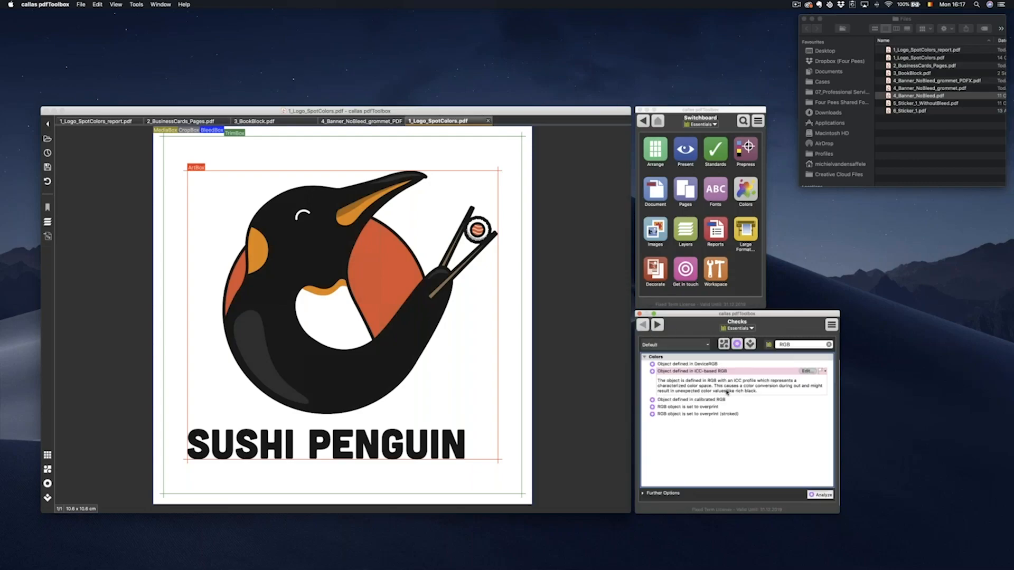
Filter the checks by spot, analyze the logo with the "Spot color is used" check and inspect the matches
left_click(796, 345)
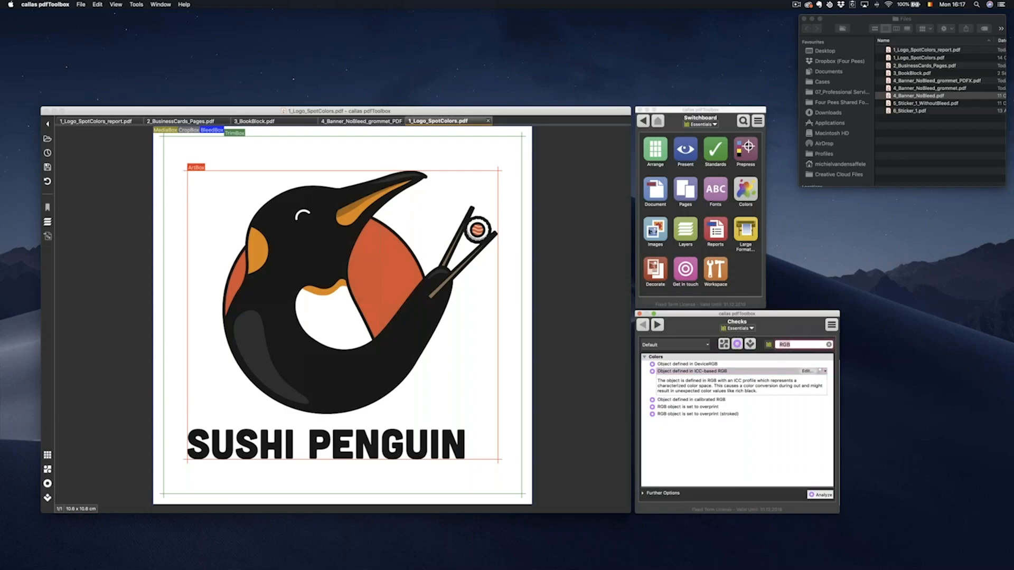
key("BackSpace")
key("BackSpace")
key("BackSpace")
type("spot")
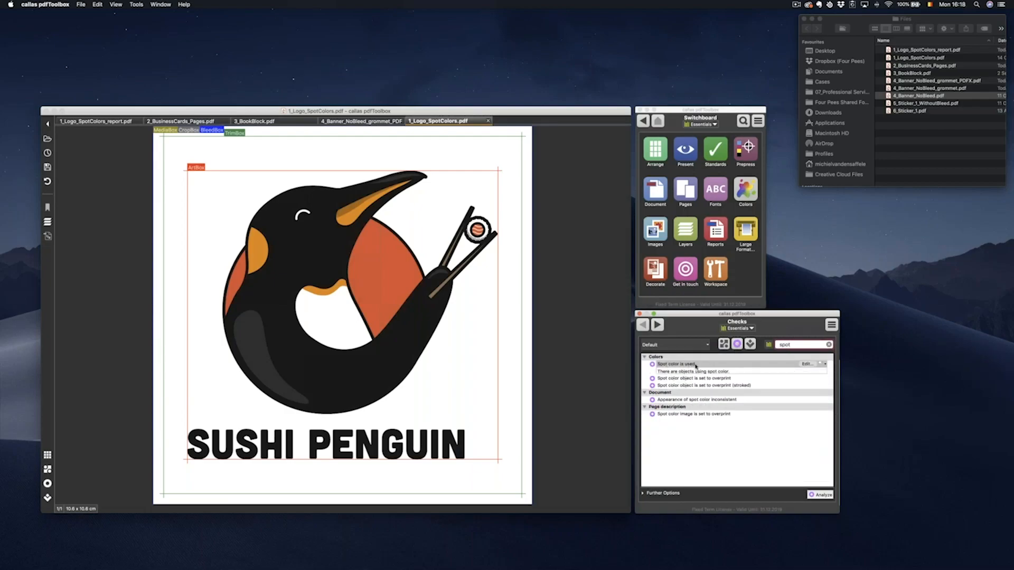
left_click(695, 366)
left_click(822, 495)
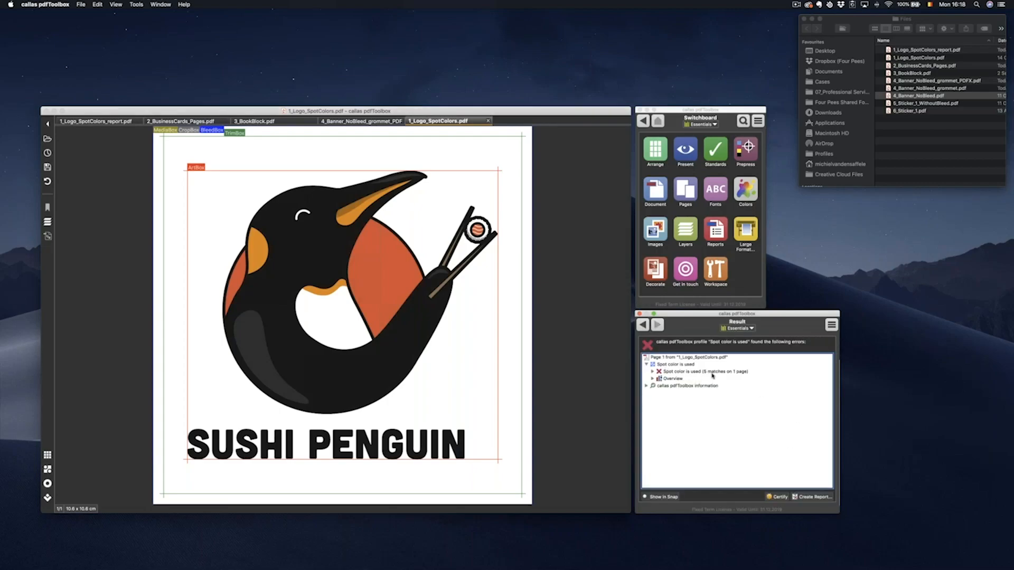
left_click(652, 371)
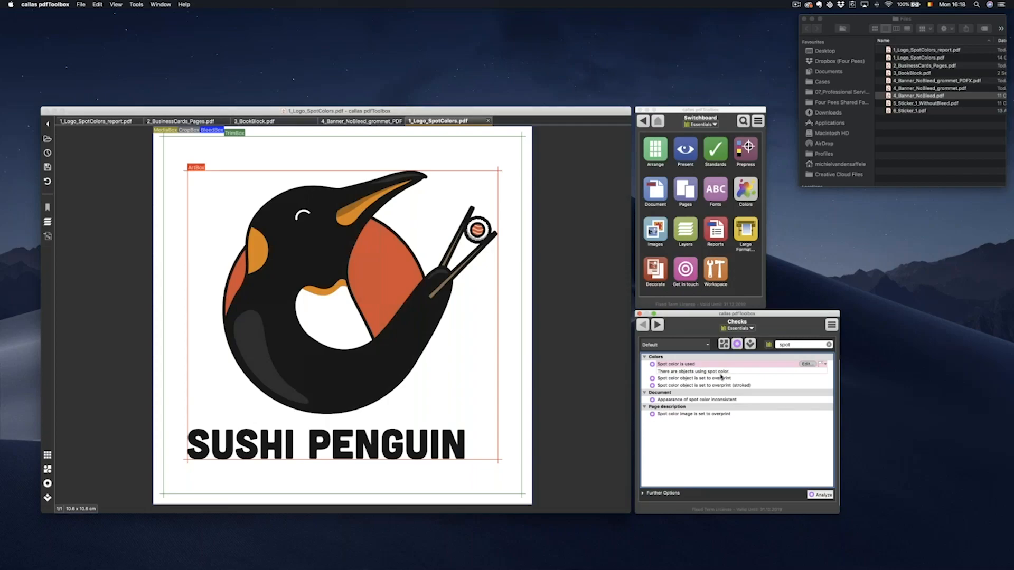
Clear the filter on the checks and start creating a new check in the Essentials library
left_click(828, 345)
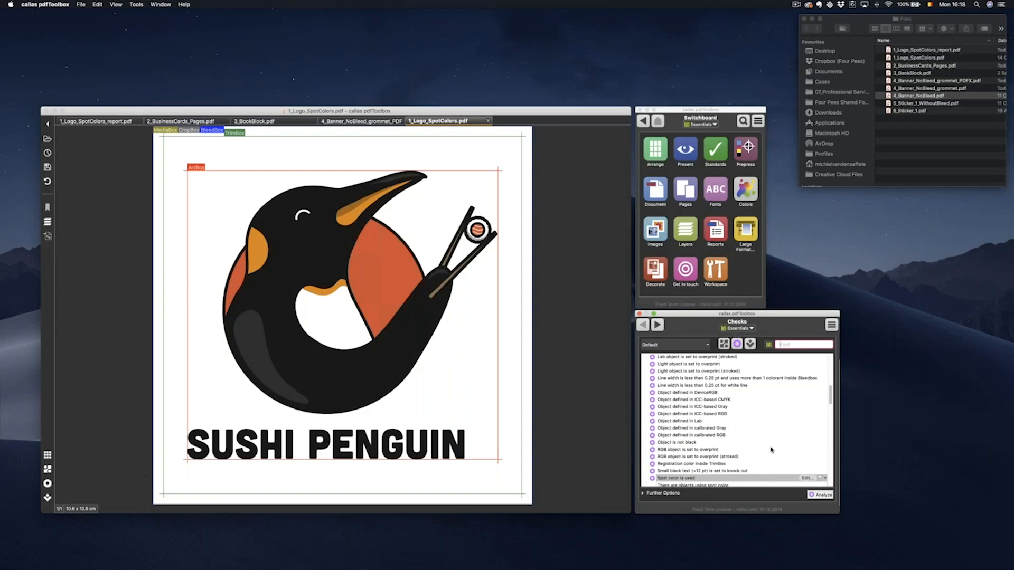
scroll(735, 396, "up", 15)
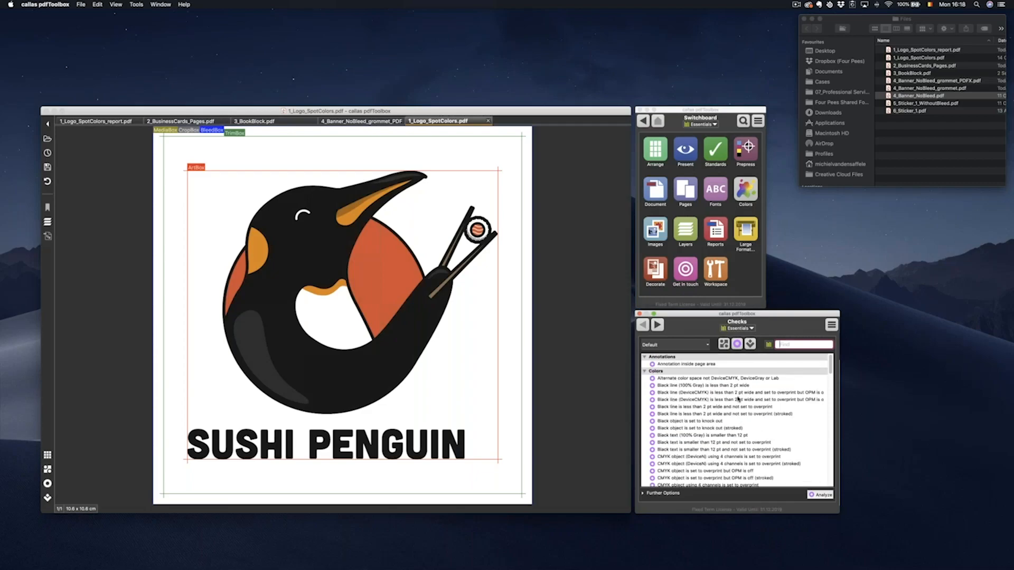
left_click(831, 326)
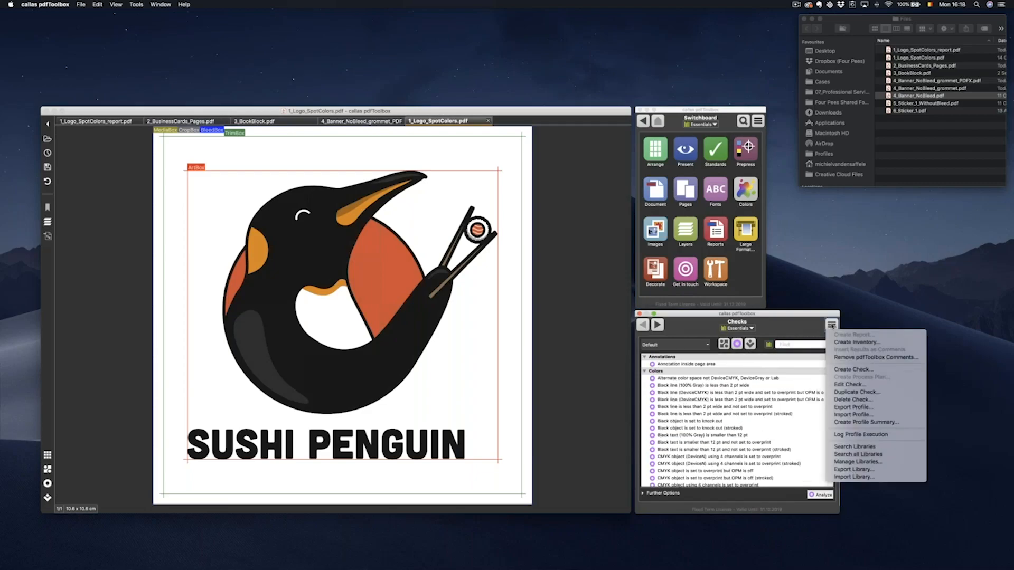
left_click(843, 369)
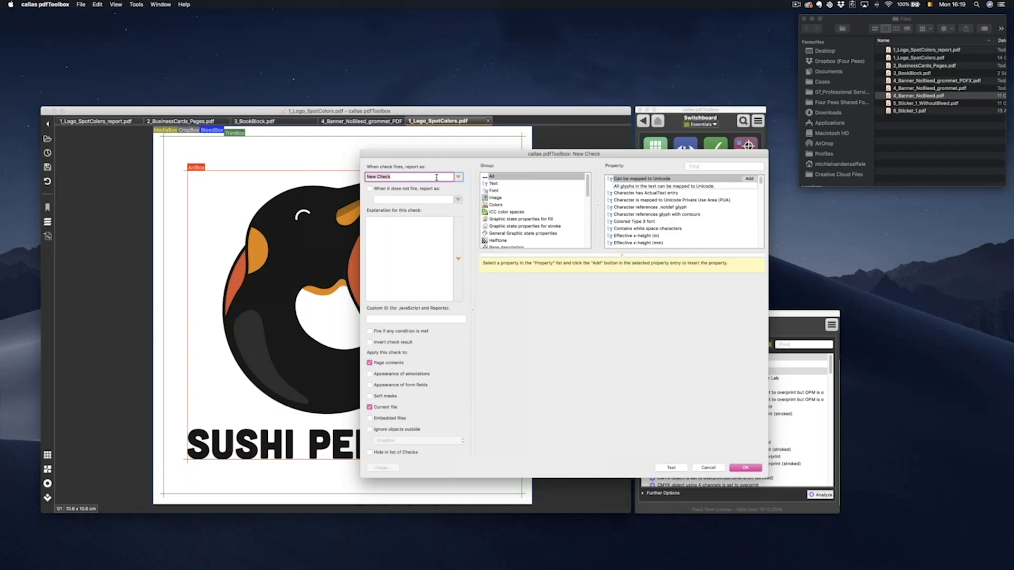
Name the new check Sushi penguin orange and move its dialog clear of the list of checks
type("Spot")
left_click_drag(495, 153, 385, 152)
key("BackSpace")
key("BackSpace")
type("ushi pen")
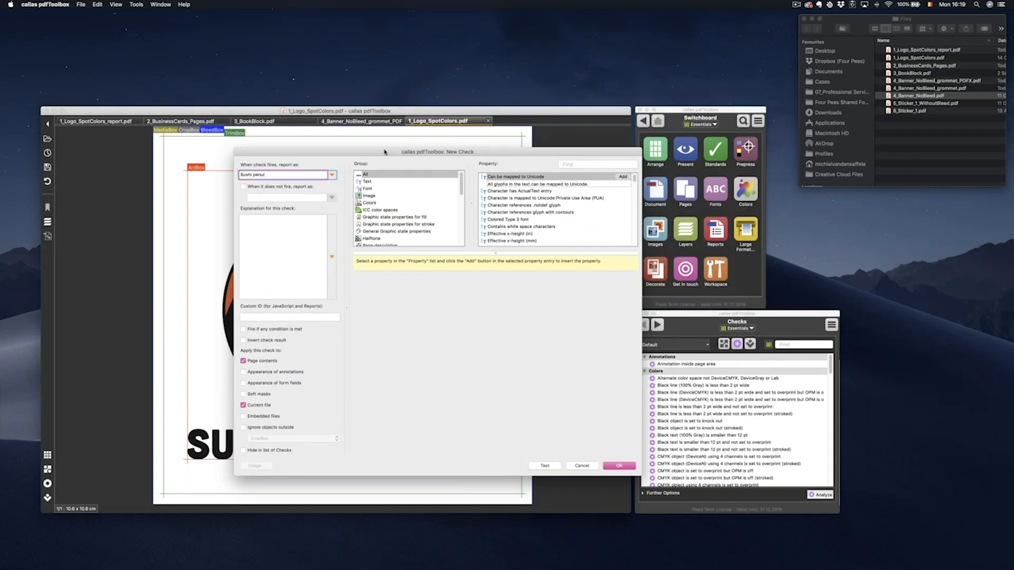
type("guin orange")
Extend the check's name to "Sushi penguin orange" spot used, with quotation marks around the color name
left_click_drag(301, 174, 240, 174)
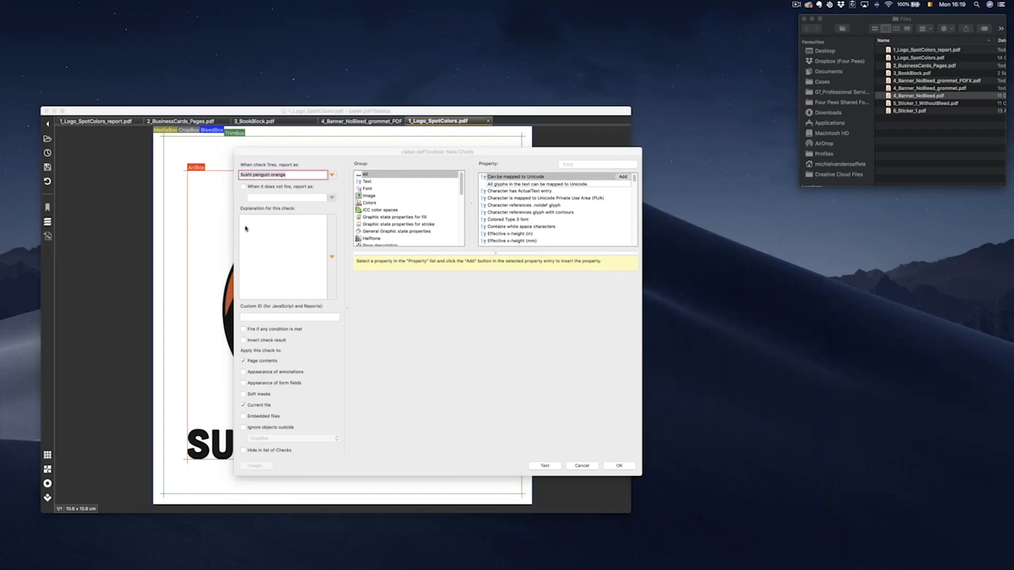
left_click(323, 155)
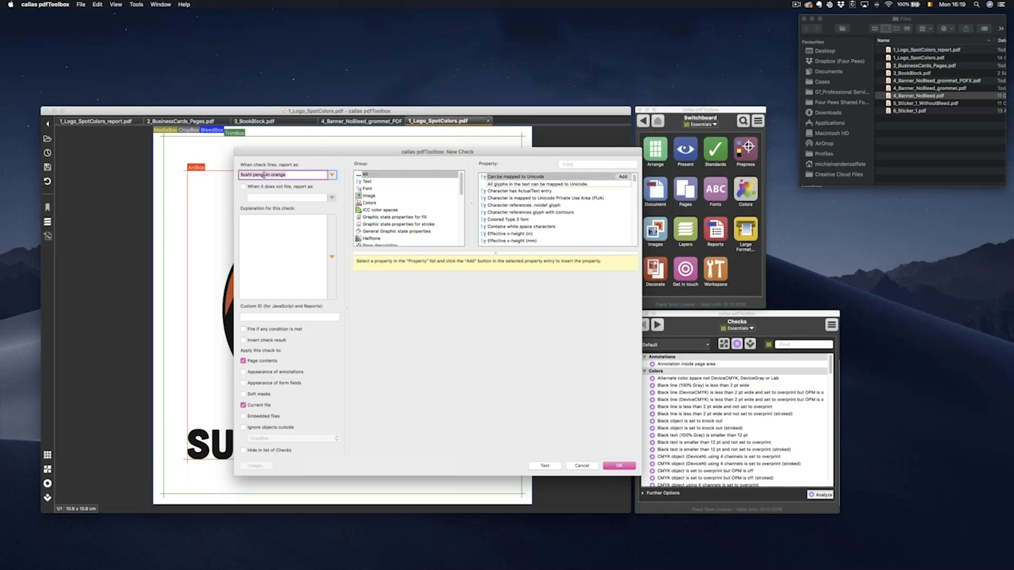
left_click(293, 176)
type("spot used")
type("\"")
type("\"")
left_click_drag(315, 175, 248, 179)
left_click(317, 176)
left_click_drag(242, 174, 328, 170)
left_click(319, 175)
Search the properties for spot color name and add the Spot color name property as a condition of the new check
left_click(588, 162)
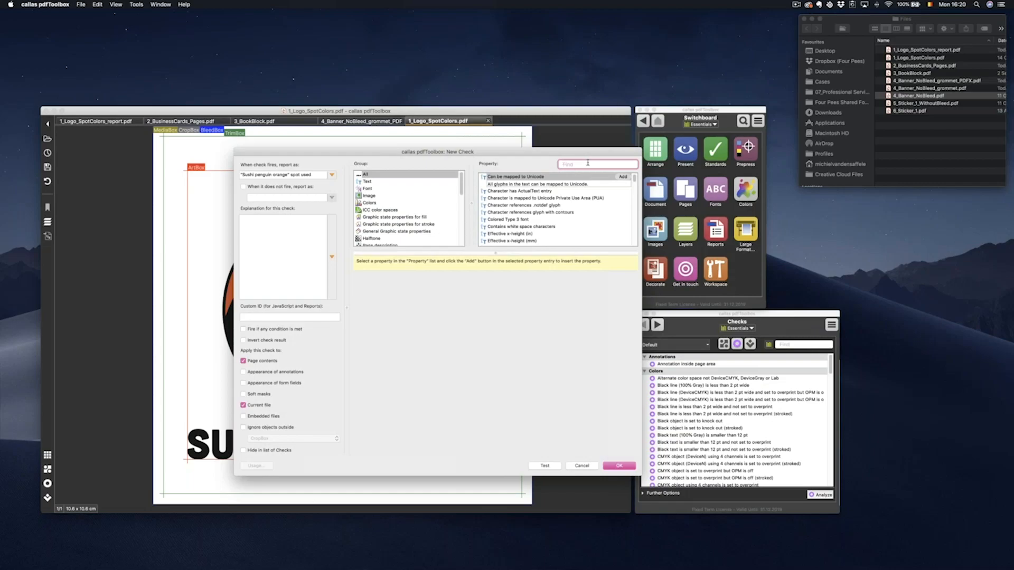
type("spot")
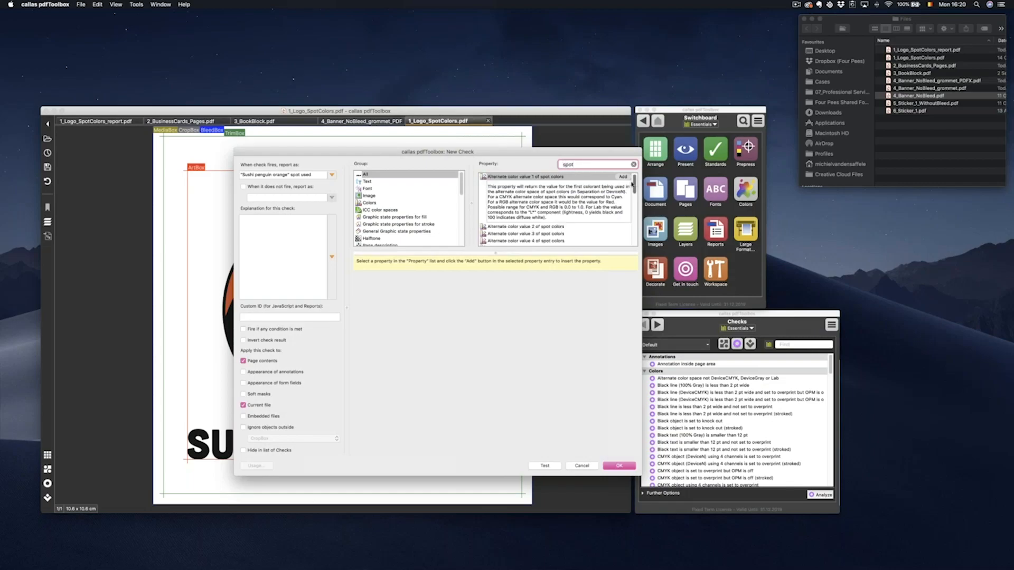
left_click_drag(634, 183, 606, 177)
type("colo na")
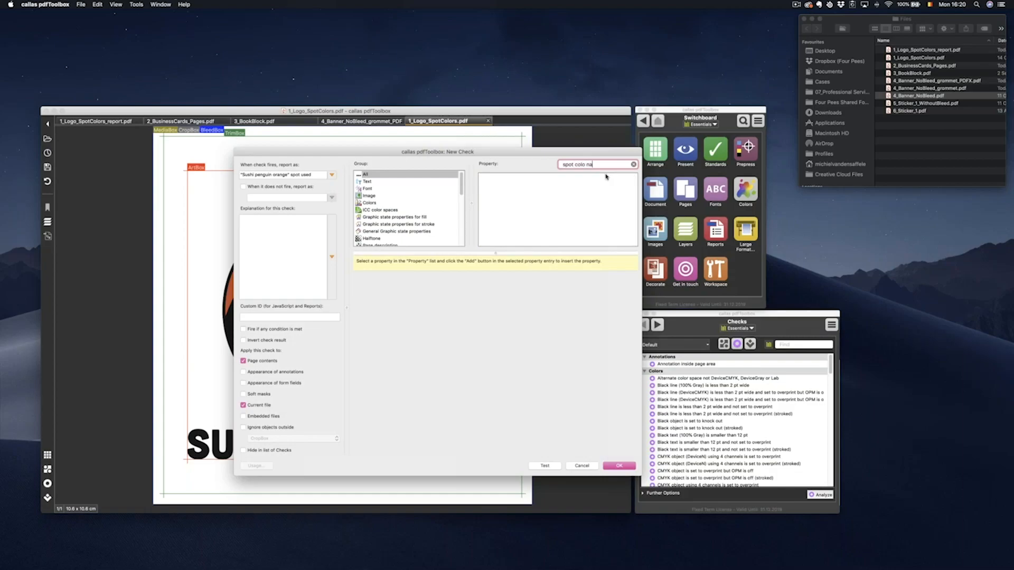
key("BackSpace")
key("BackSpace")
key("BackSpace")
key("BackSpace")
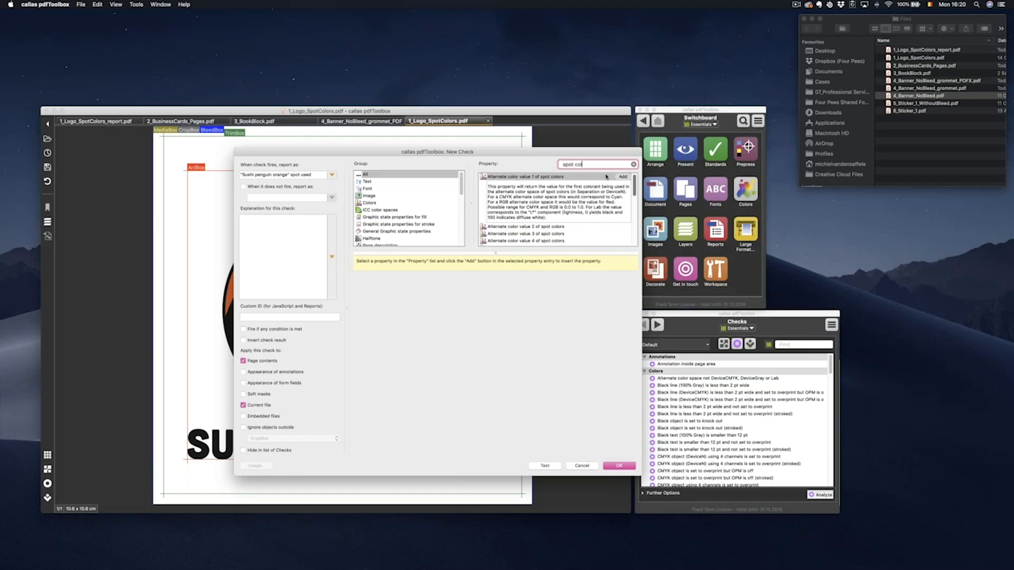
type("or name")
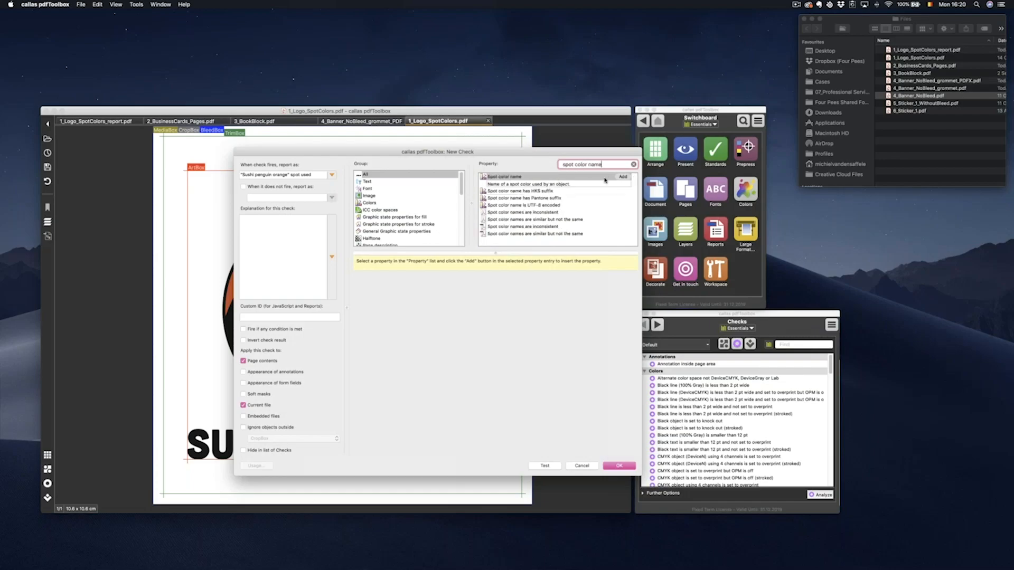
left_click(507, 177)
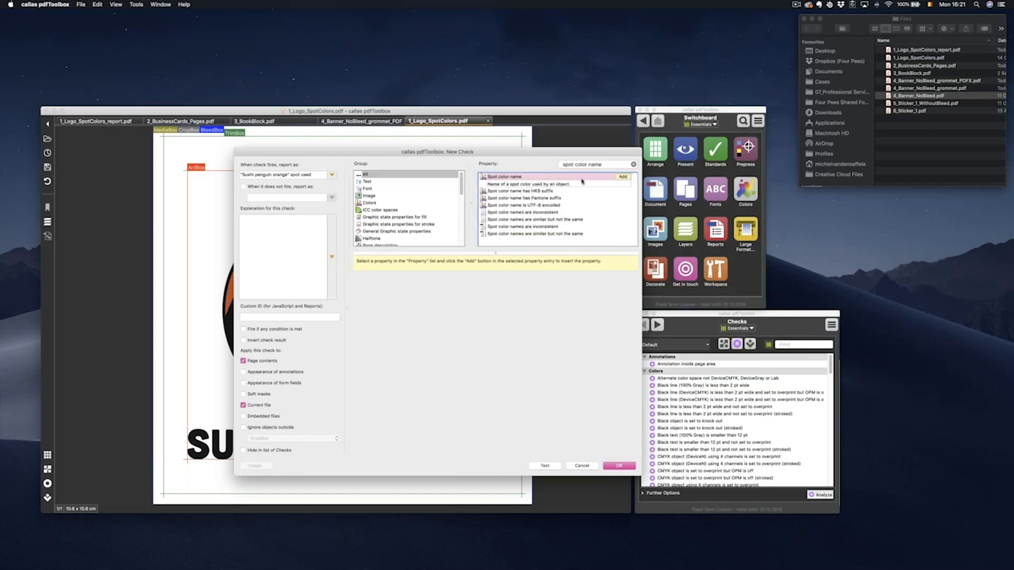
left_click(622, 177)
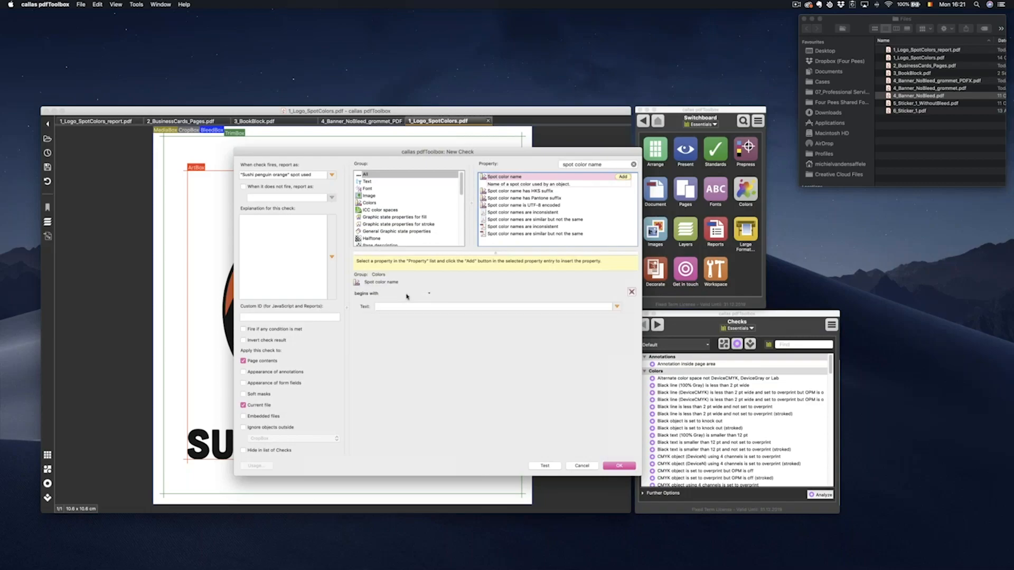
Set the Spot color name condition to equal to Sushi penguin orange and test the check on the logo
left_click(404, 294)
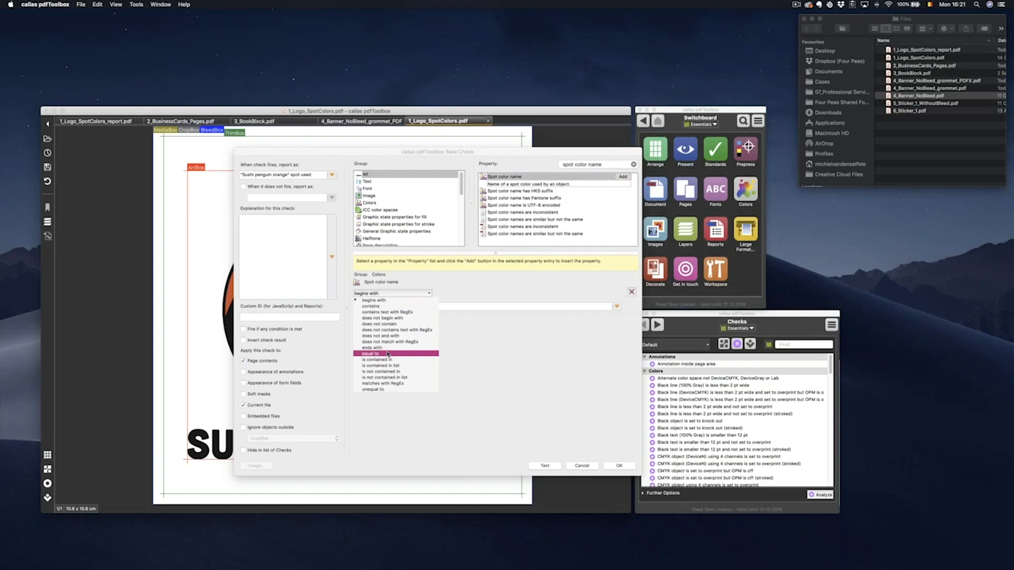
left_click(388, 354)
left_click(397, 306)
type("Sushi penguin orange")
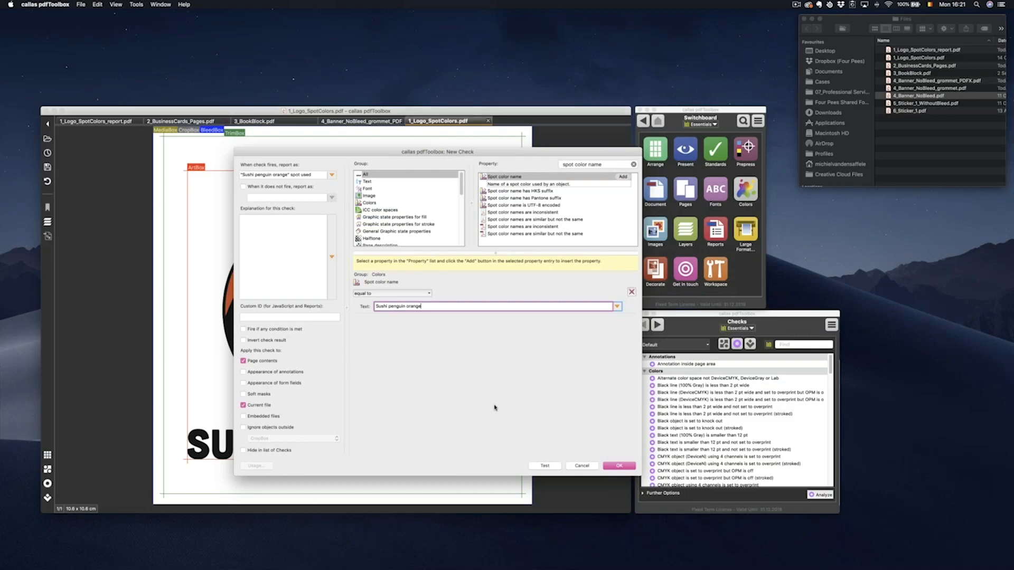
left_click(544, 465)
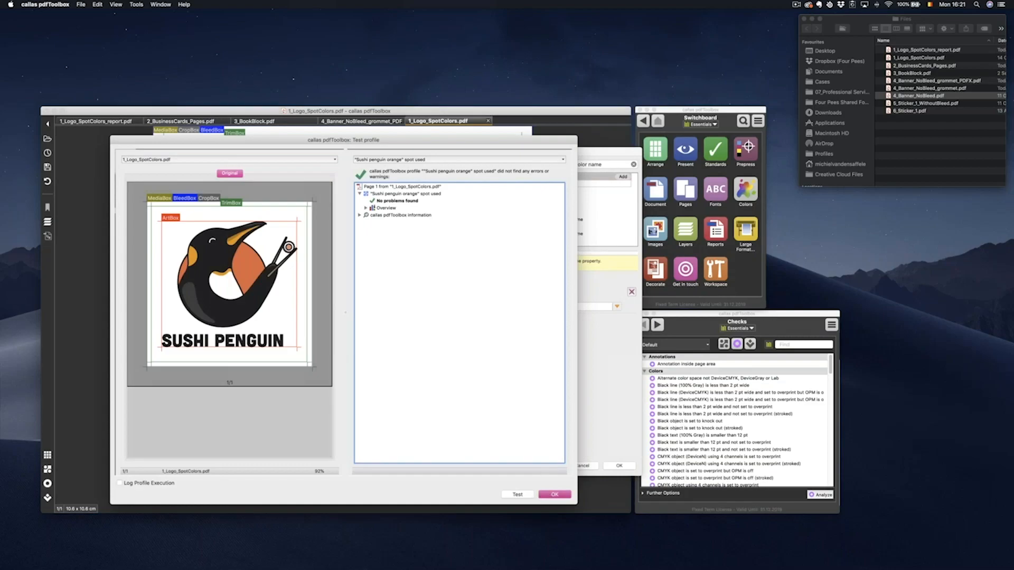
left_click(549, 494)
Change the condition's text to Sushi Penguin Orange, running a test between capitalizing the second and third words
key("BackSpace")
type("Penguin orange")
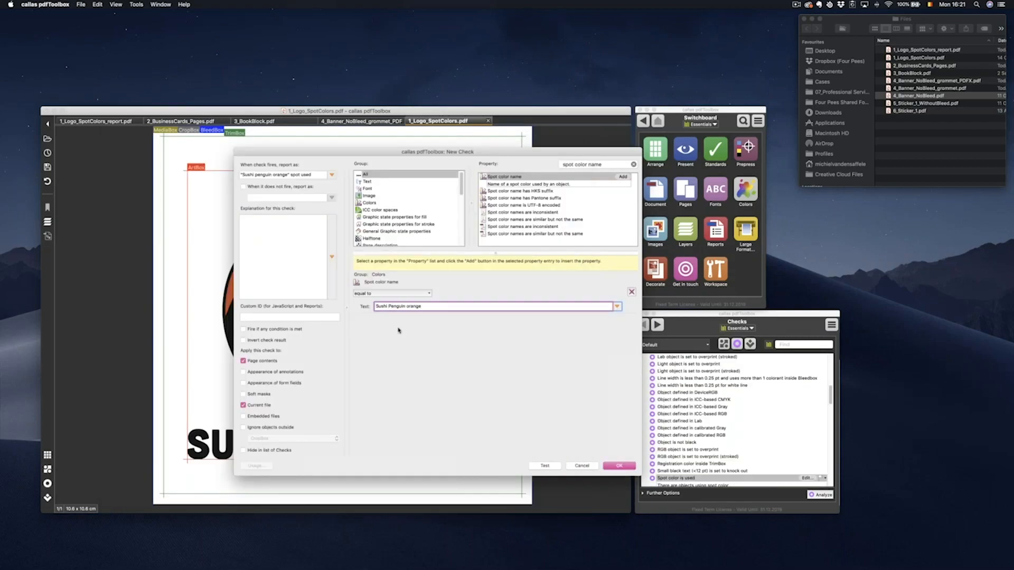
left_click(544, 466)
left_click(556, 495)
type("O")
Test the new check on 1_Logo_SpotColors.pdf again and save it to the list of checks
left_click(545, 465)
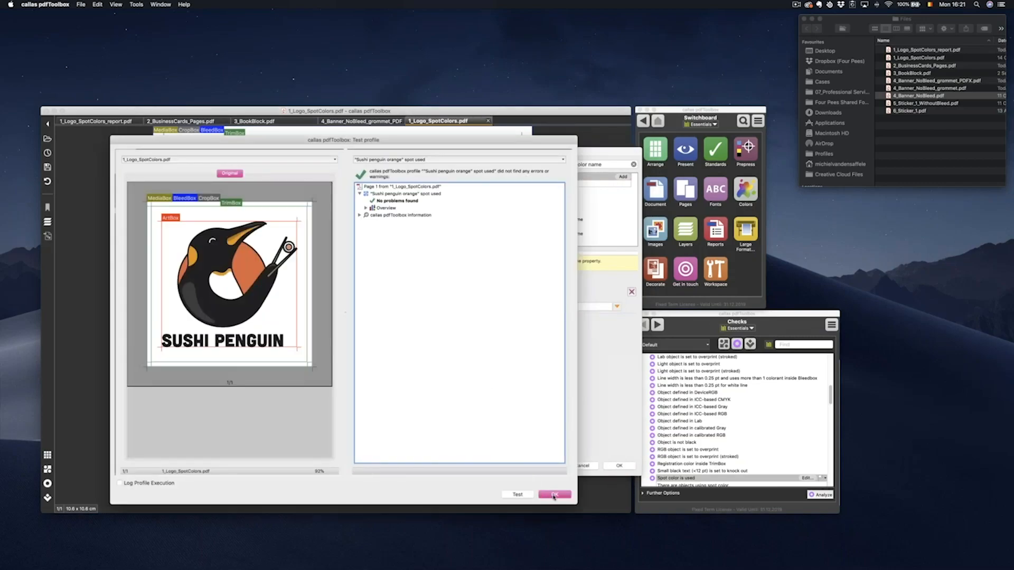
left_click(554, 494)
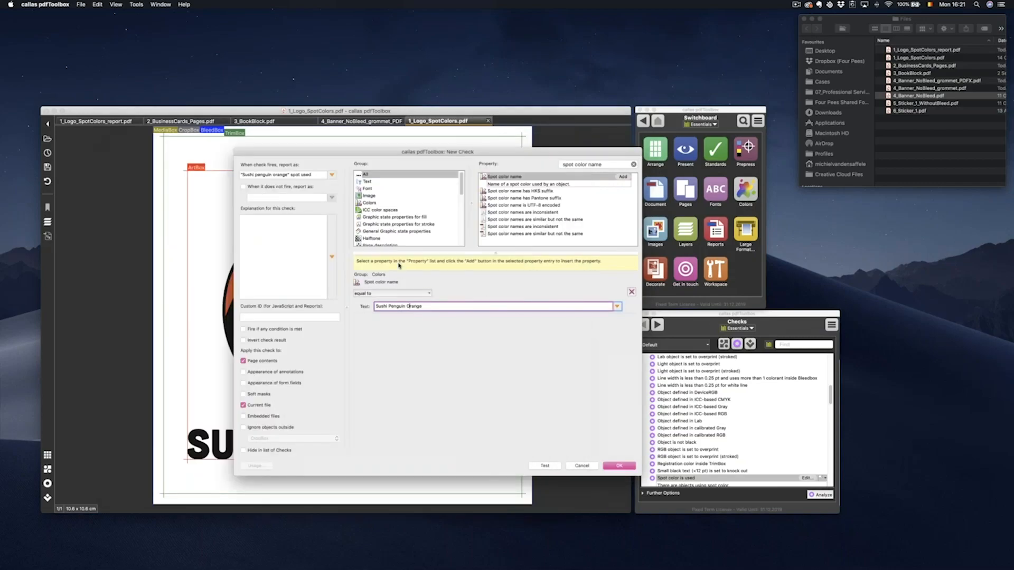
left_click_drag(414, 153, 505, 134)
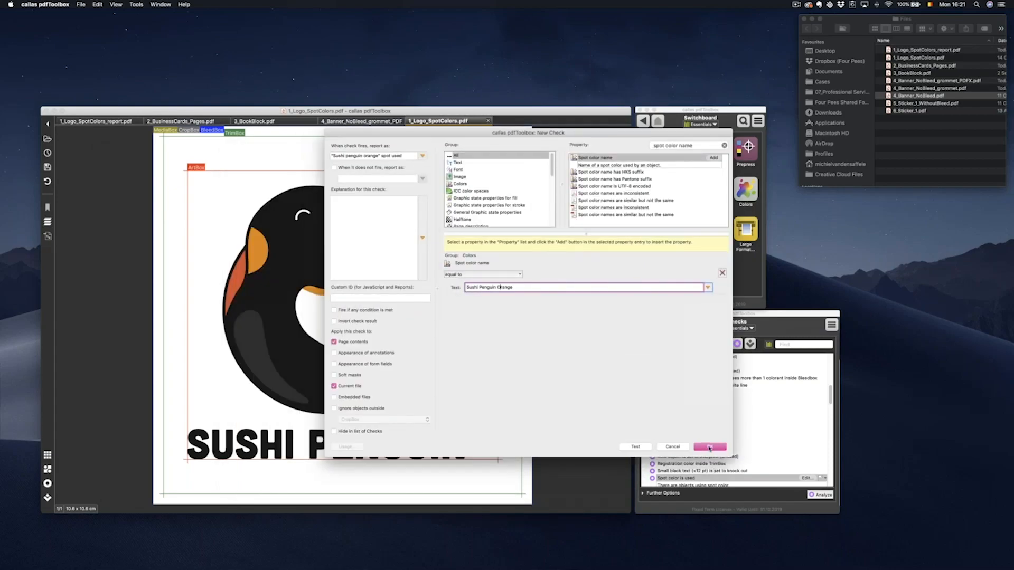
left_click(709, 447)
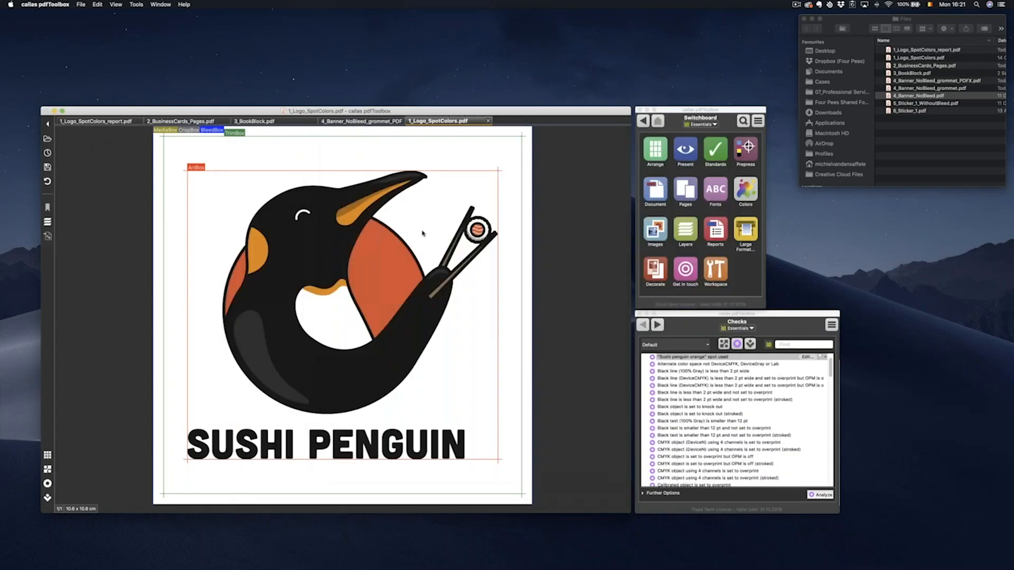
Look at the existing logo report and create a new detailed Colors report for 1_Logo_SpotColors.pdf
left_click(115, 122)
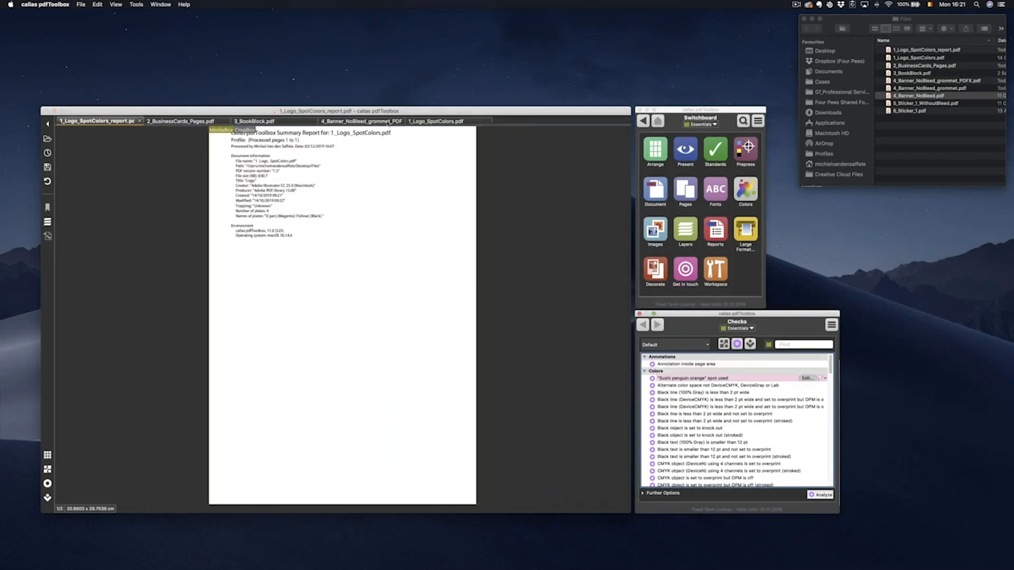
left_click(432, 122)
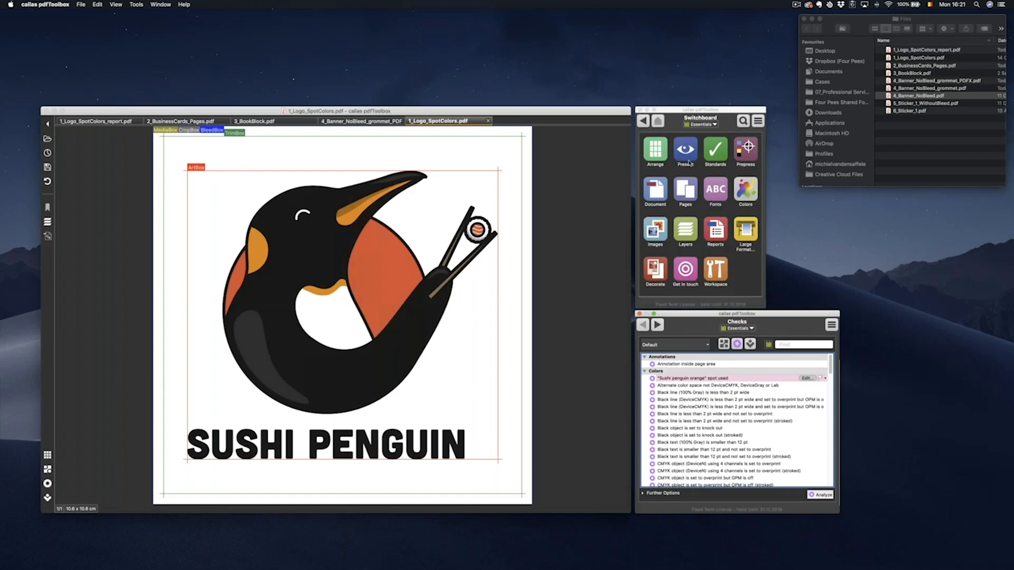
left_click(715, 229)
left_click(715, 150)
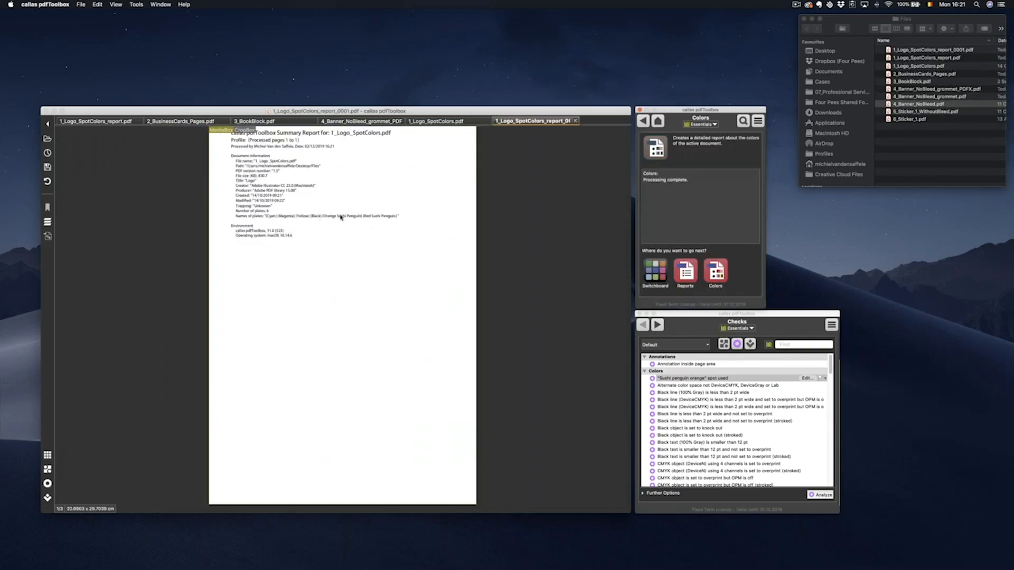
Open the "Sushi penguin orange" spot used check for editing and put orange ahead of sushi penguin in its name
left_click(782, 359)
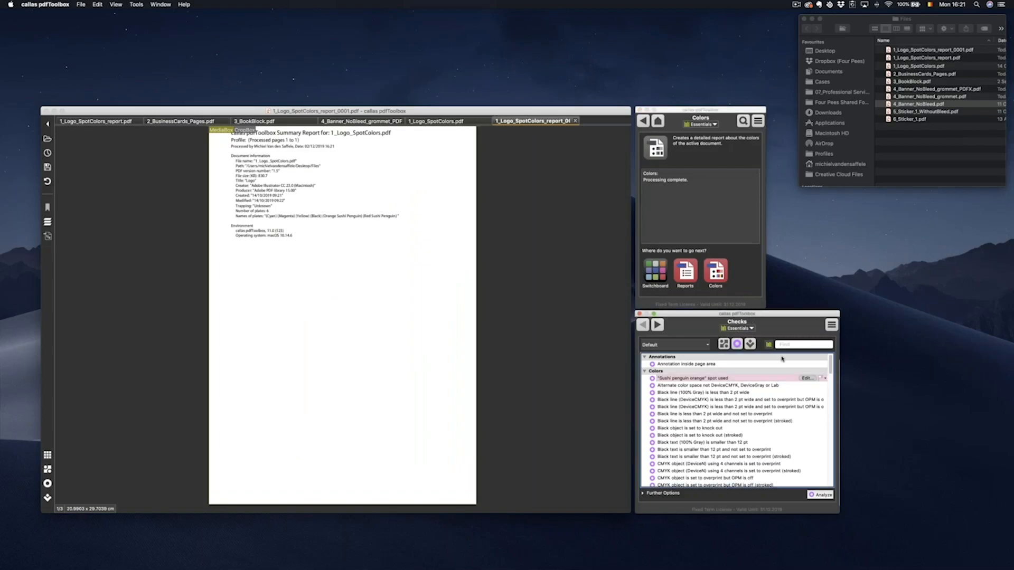
left_click(806, 378)
left_click_drag(363, 155, 377, 155)
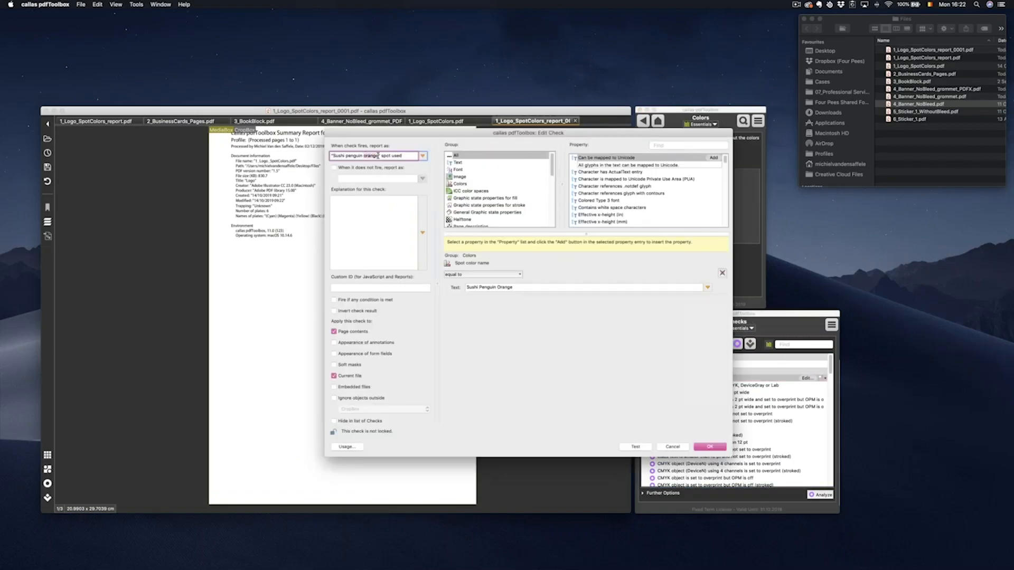
key("BackSpace")
type("orange")
key("BackSpace")
type("s")
left_click_drag(372, 133, 421, 130)
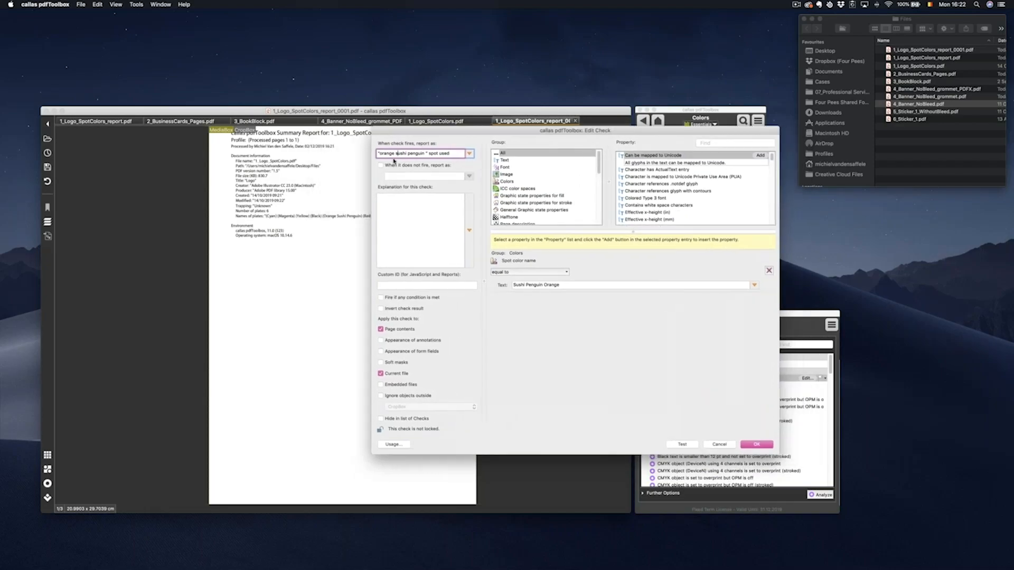
Capitalize each word of the color in the check's name so it reads "Orange Sushi Penguin" spot used
key("BackSpace")
type("O")
left_click(399, 153)
key("BackSpace")
type("S")
left_click(411, 153)
key("BackSpace")
type("P")
Test the renamed check on the open report and on 1_Logo_SpotColors.pdf, then close the test results
left_click(691, 443)
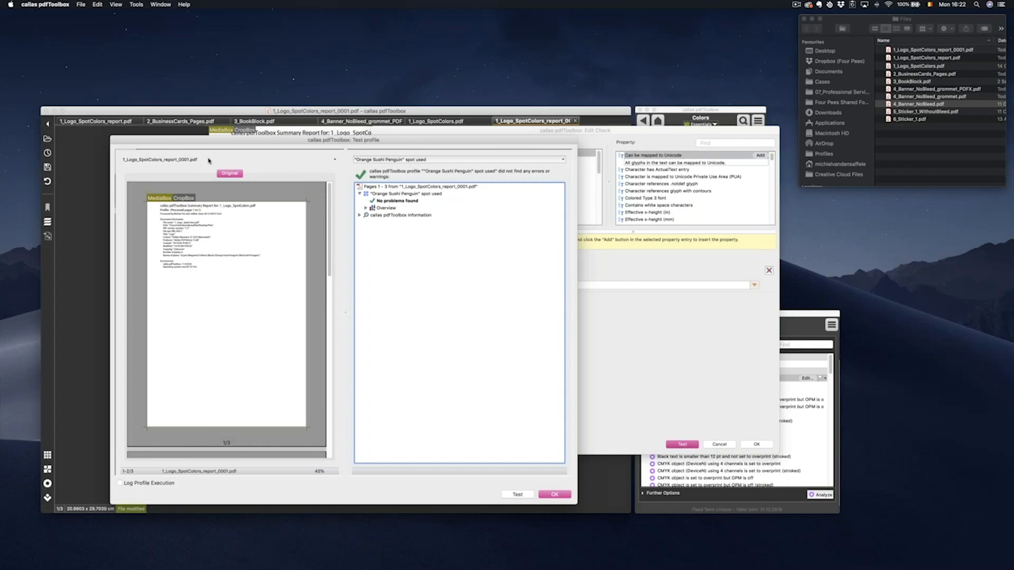
left_click(208, 161)
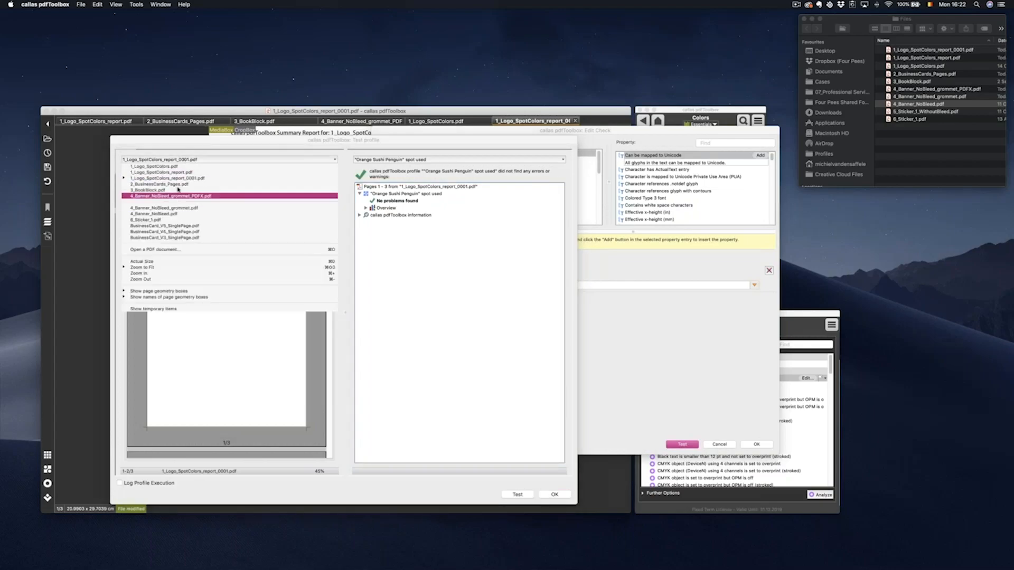
left_click(178, 188)
left_click(194, 160)
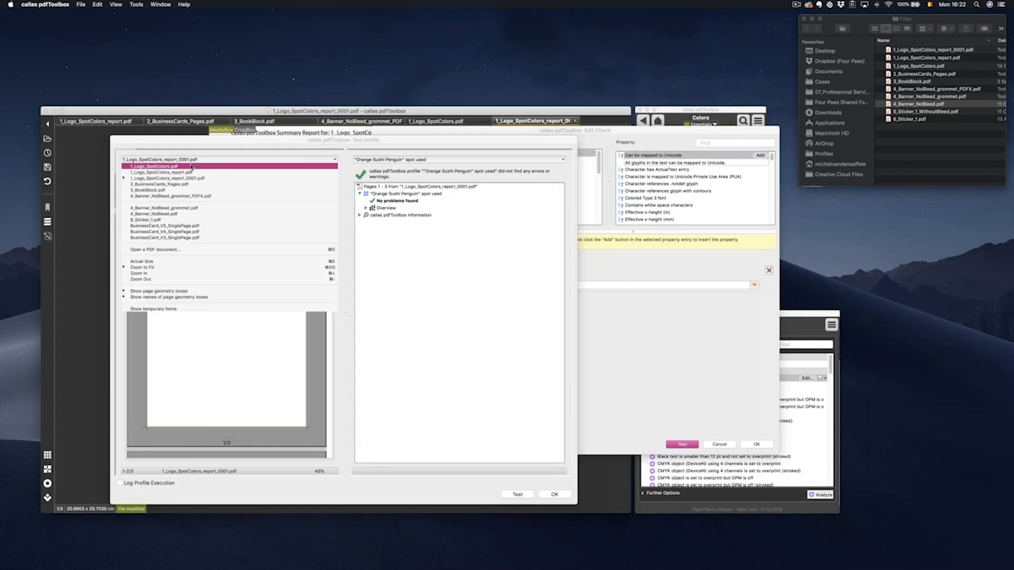
left_click(191, 167)
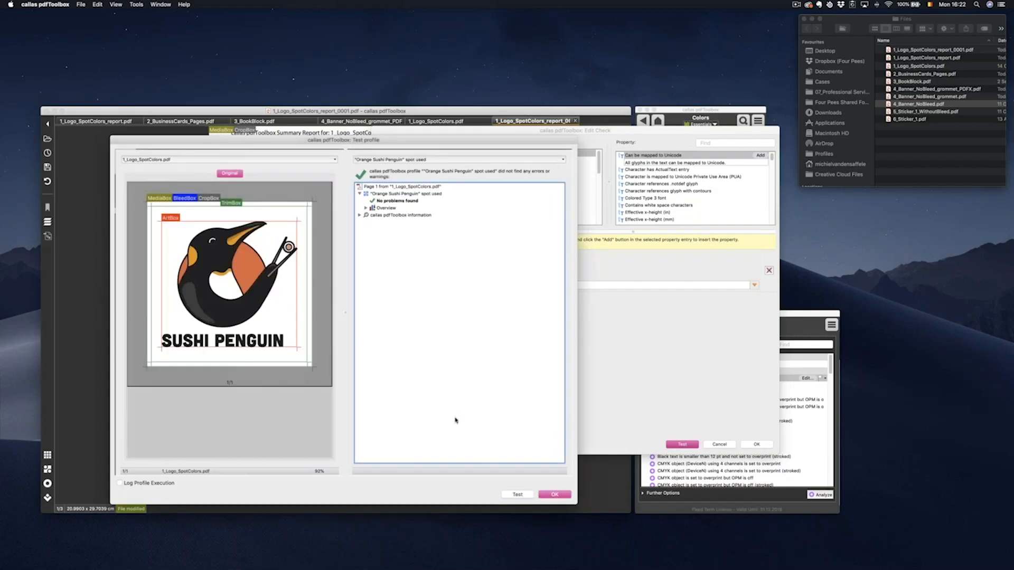
left_click(555, 495)
key("Return")
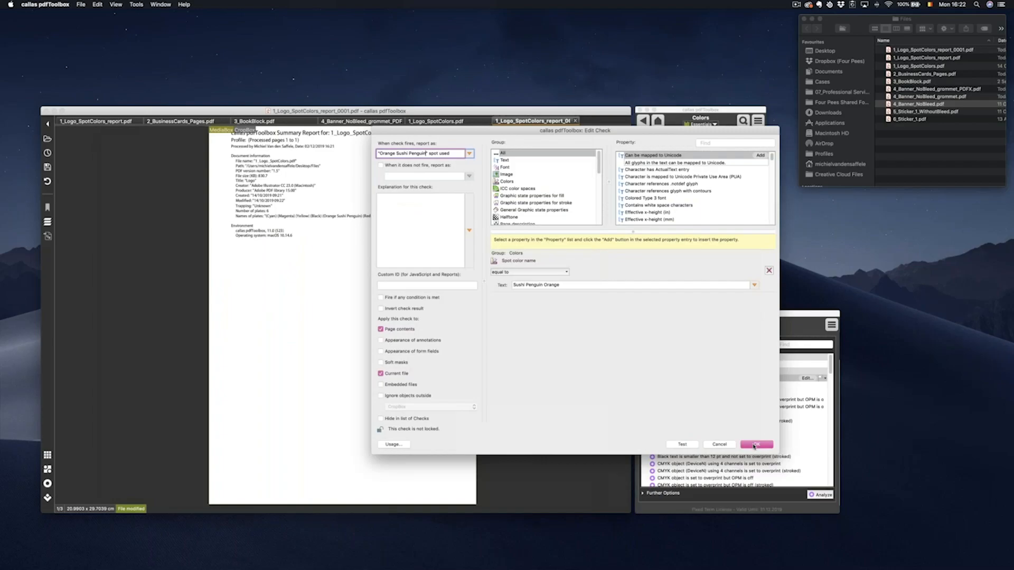
Switch to the 1_Logo_SpotColors.pdf document and run the check's test on it again
left_click(434, 122)
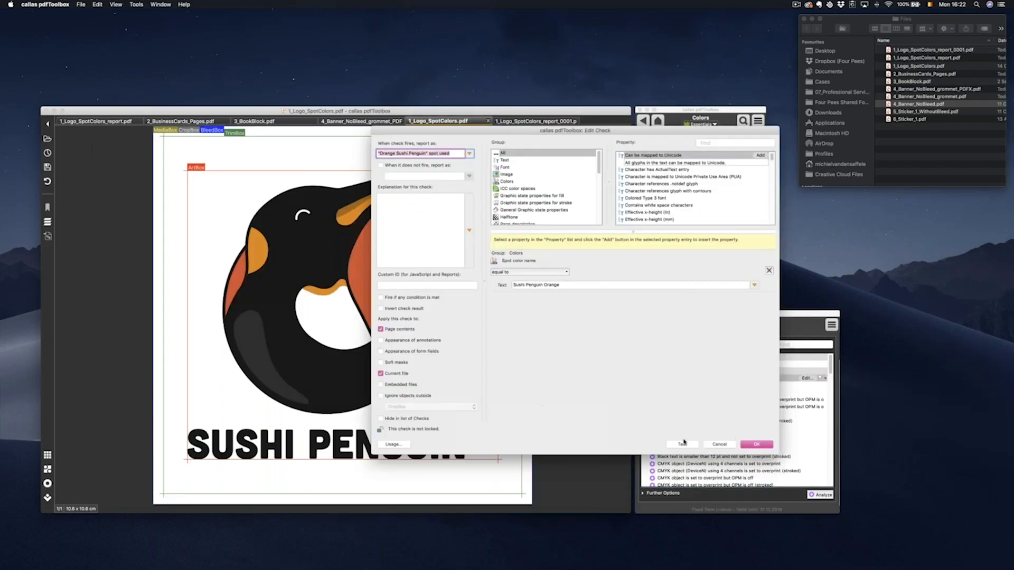
left_click(682, 445)
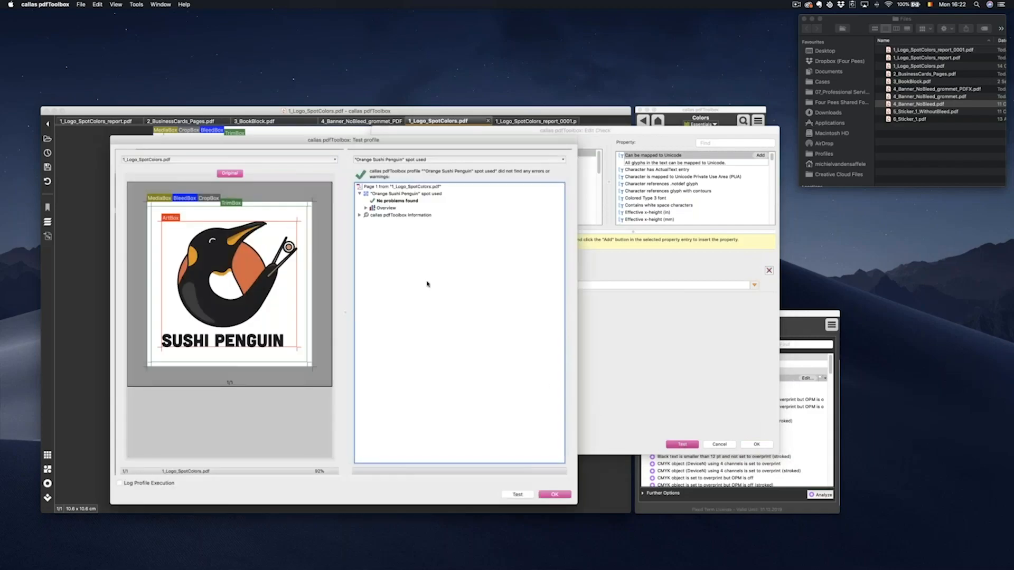
left_click(556, 494)
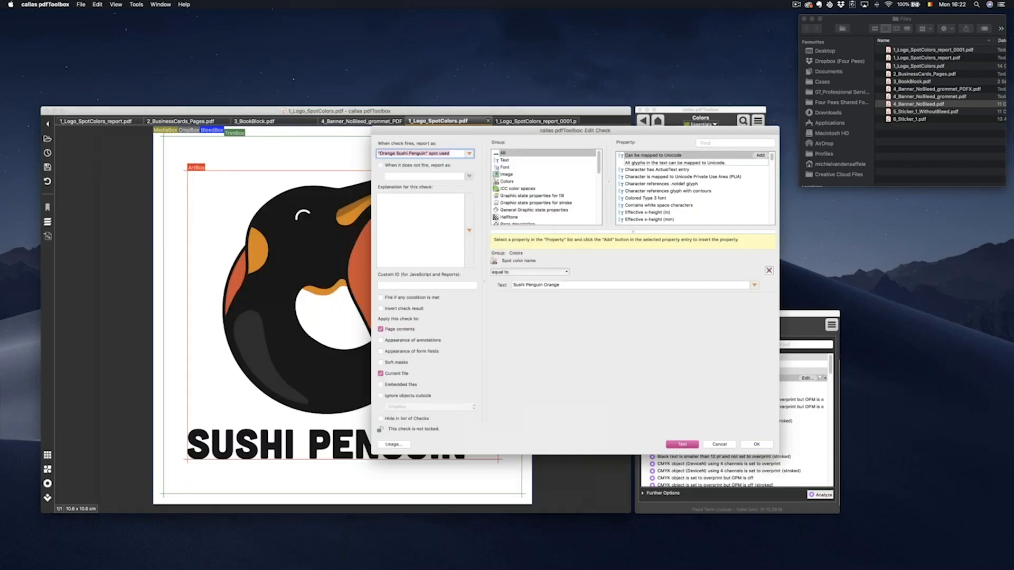
Change the Spot color name condition's comparison to contains and test the check on the logo
left_click(528, 271)
left_click(528, 280)
left_click(682, 444)
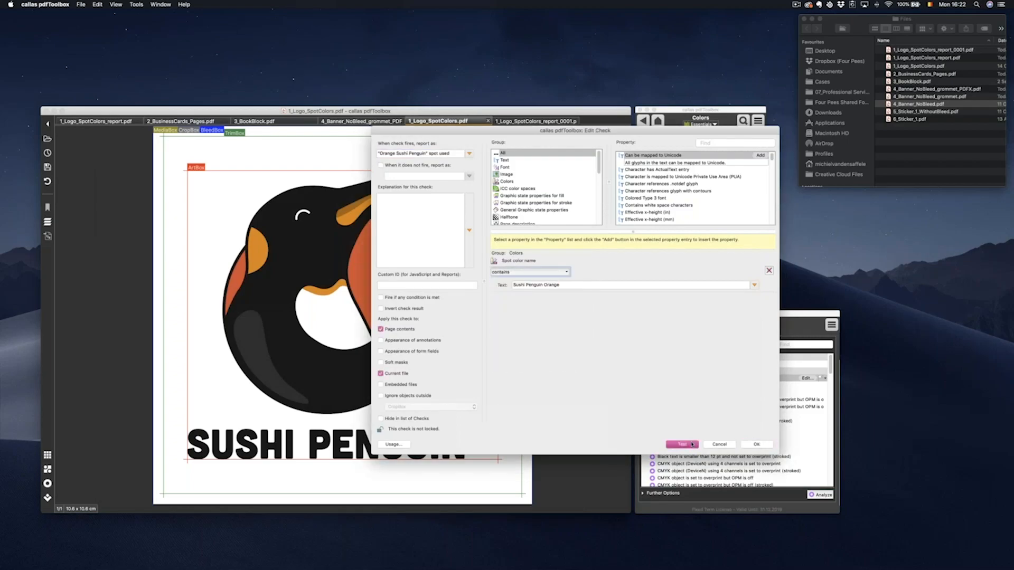
left_click(549, 495)
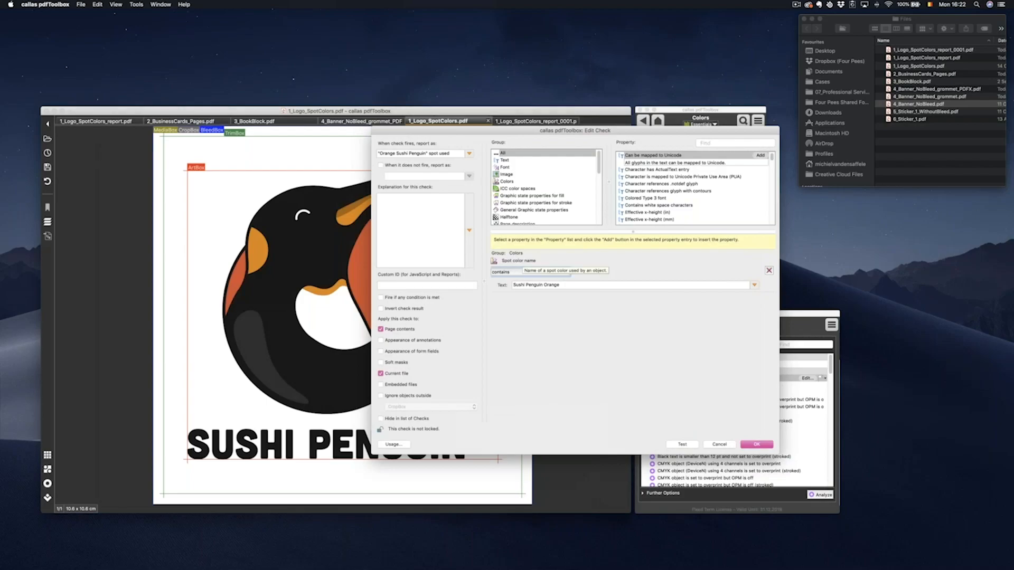
Replace the Spot color name condition with the Is spot color property, set to is true
left_click(769, 271)
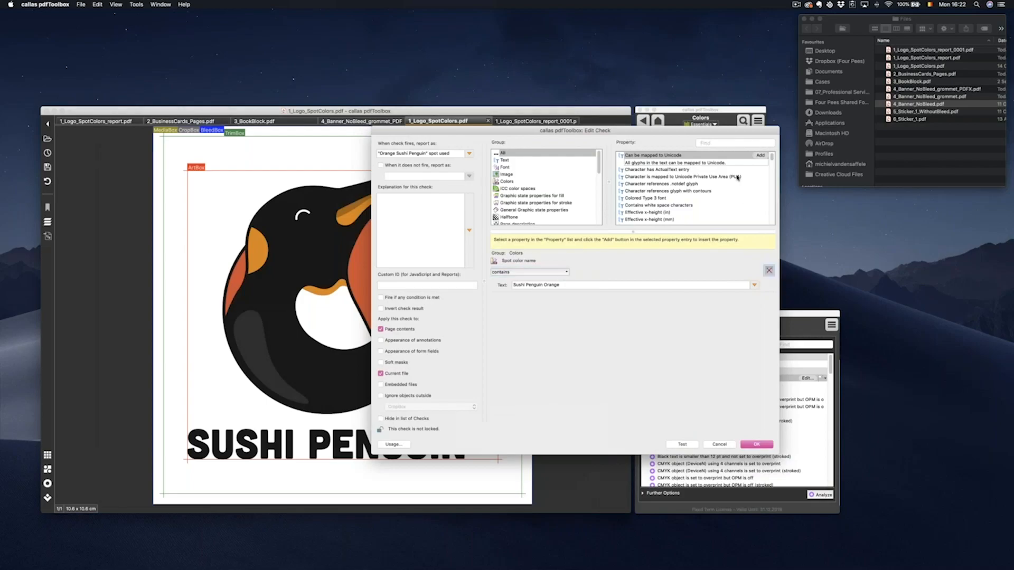
left_click(725, 144)
type("spot")
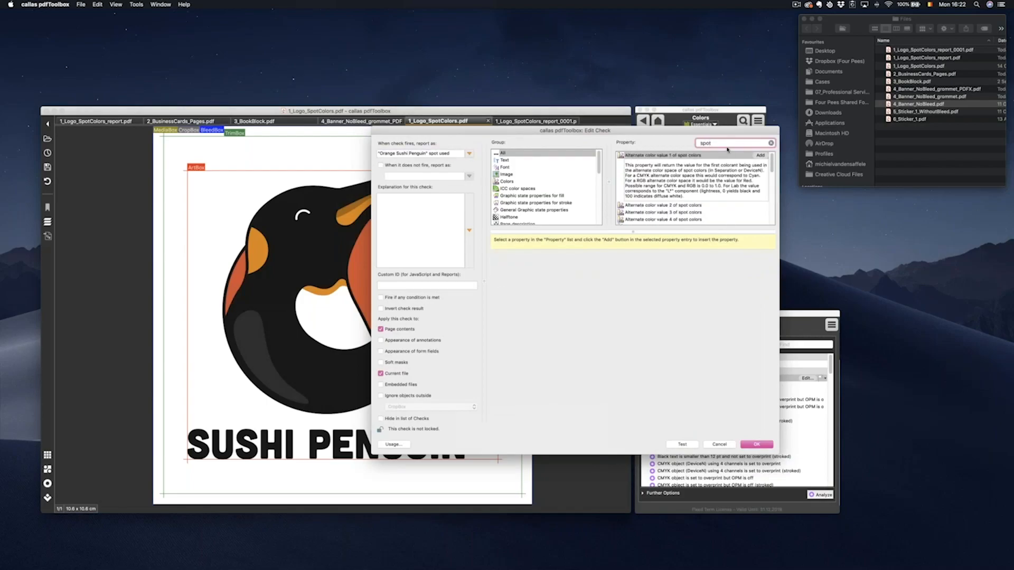
type(" color")
scroll(771, 164, "down", 3)
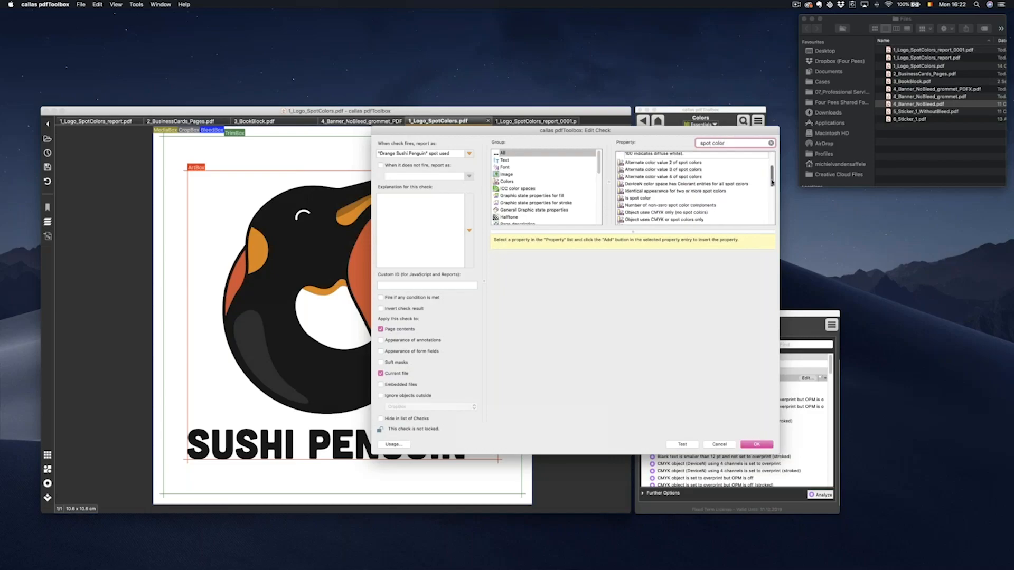
left_click(640, 169)
left_click(761, 155)
left_click(506, 272)
left_click(507, 283)
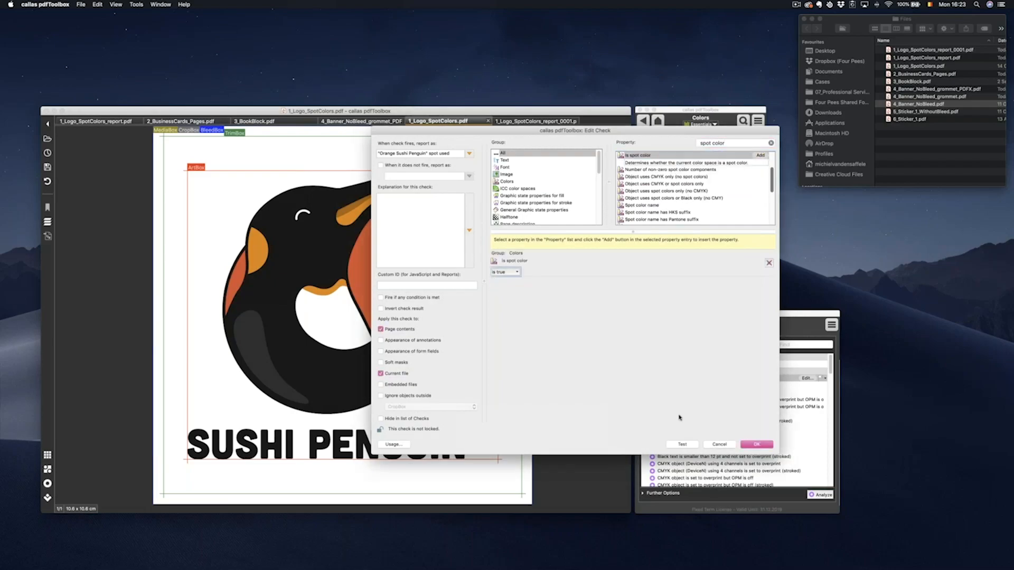
Test the Is spot color check on the logo, list its matches, and uncover the logo after closing the results
left_click(682, 445)
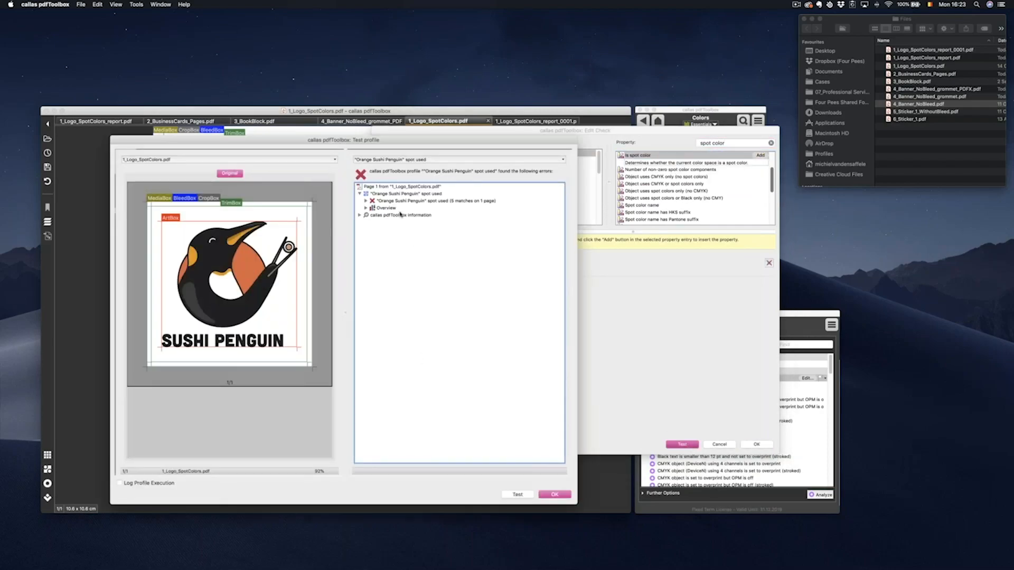
left_click(366, 201)
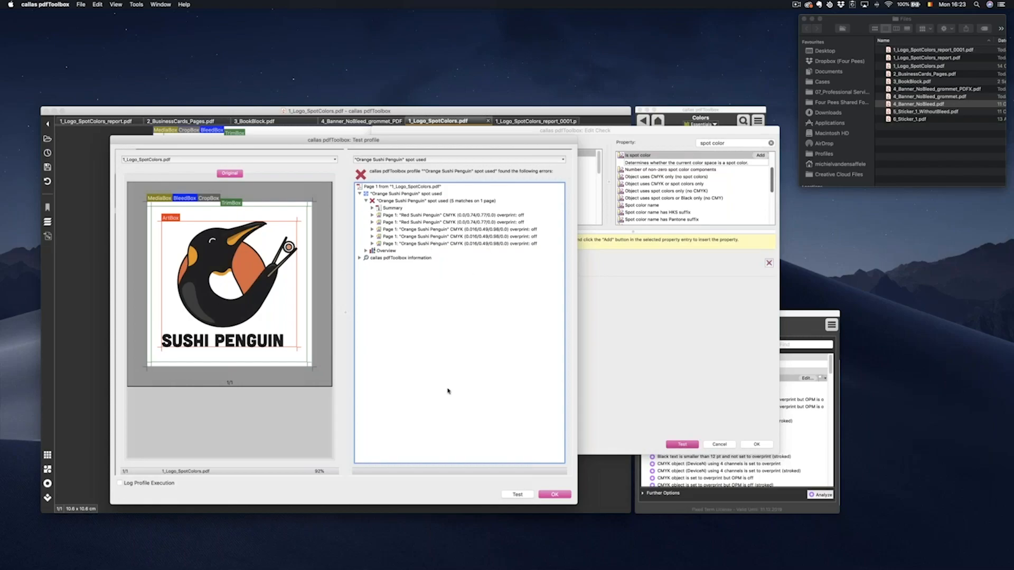
left_click(563, 495)
left_click_drag(507, 127, 657, 133)
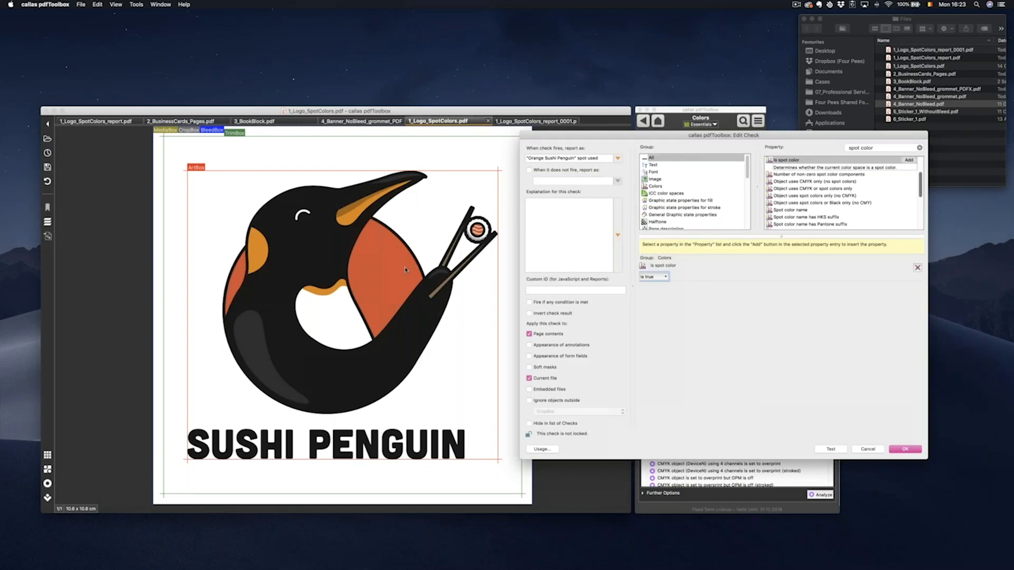
Add a Size of filled vector object condition, higher or wider with width 2 cm, and test the check on the logo
triple_click(855, 148)
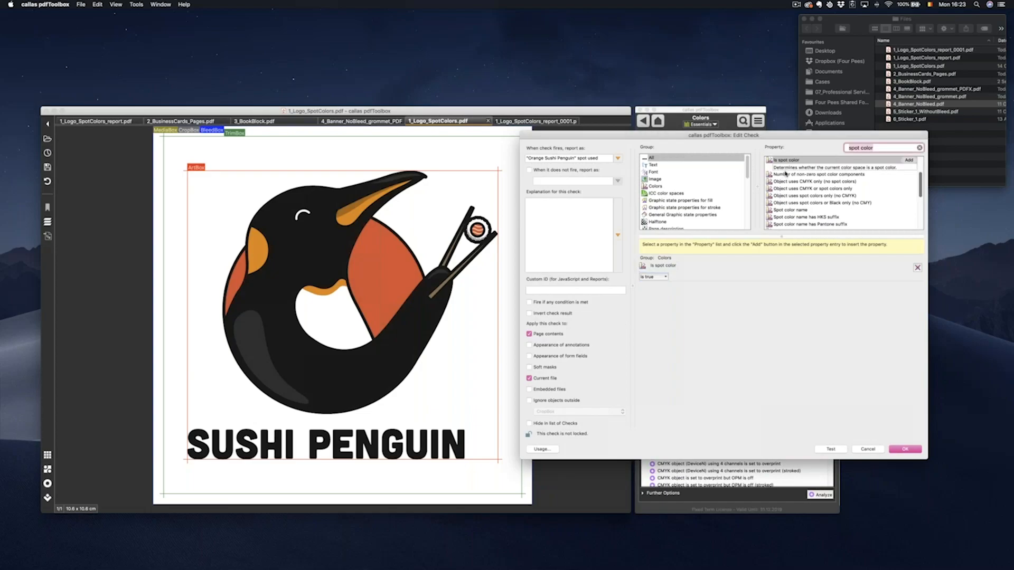
type("size")
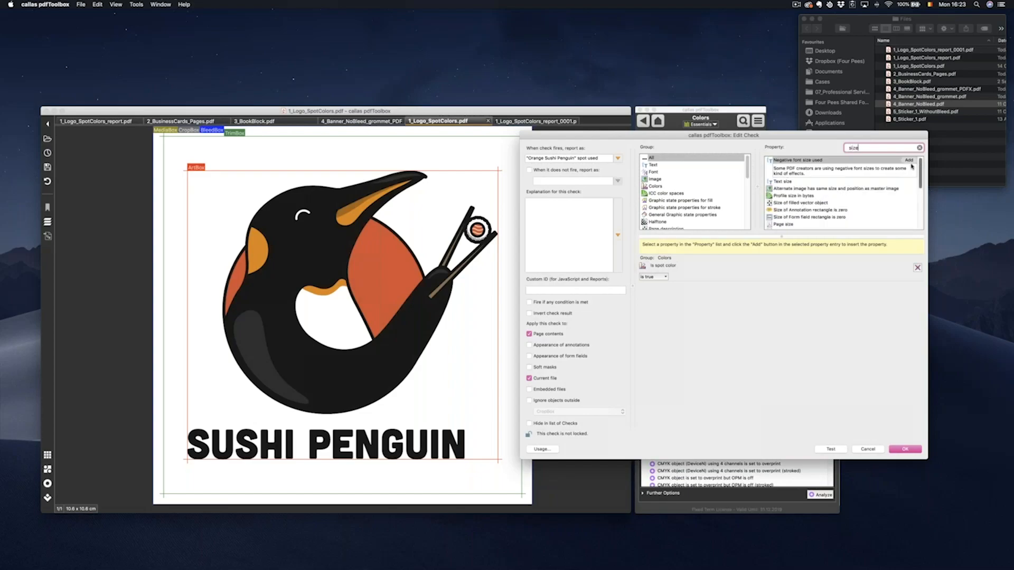
left_click(782, 204)
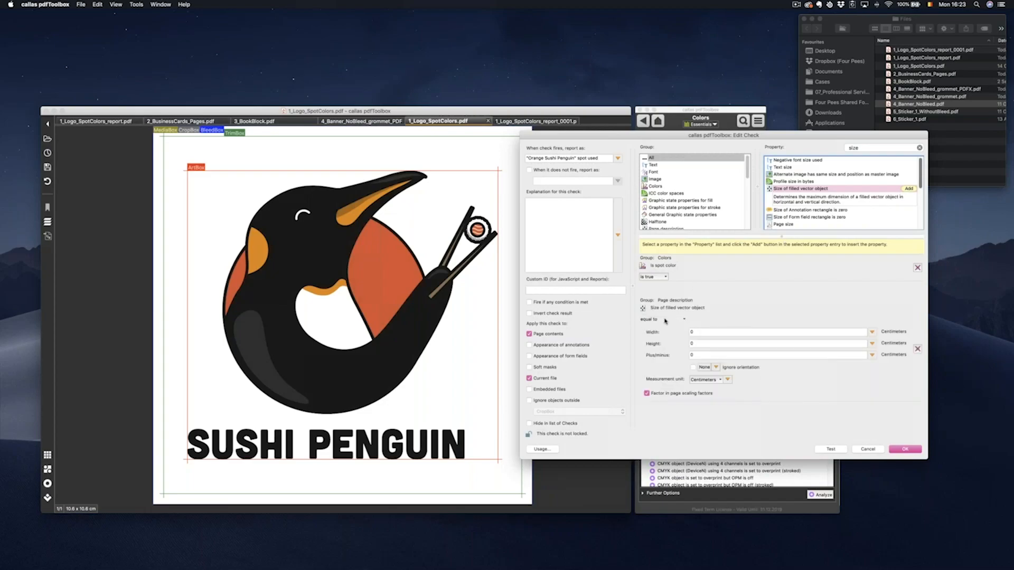
left_click(663, 319)
left_click(663, 344)
key("Tab")
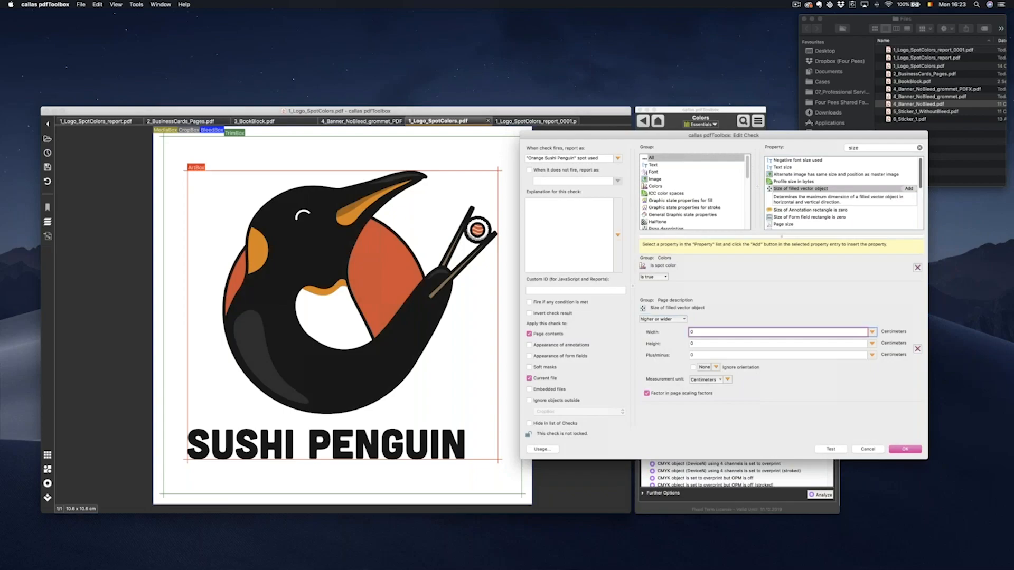
type("2")
left_click(824, 449)
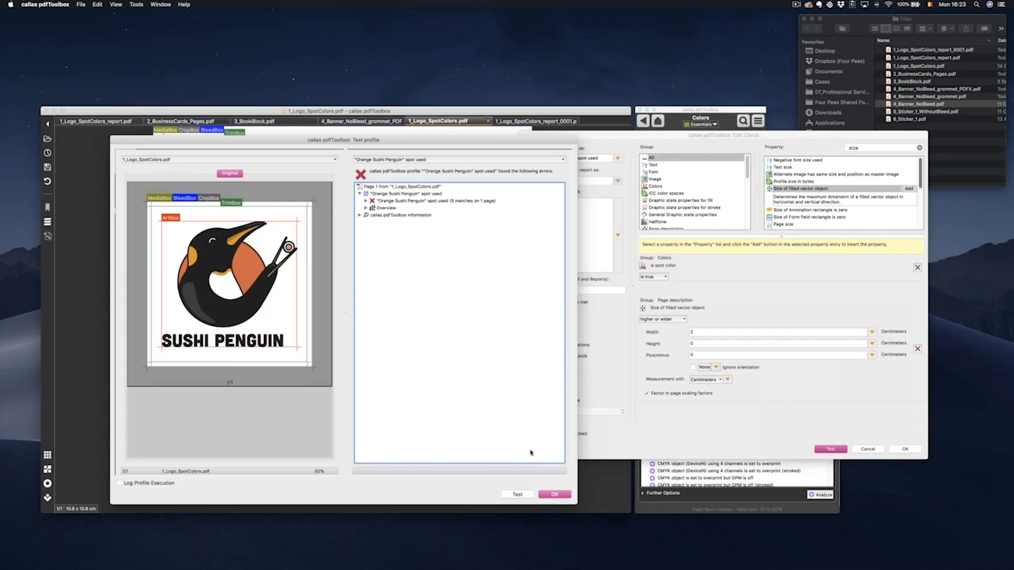
left_click(549, 494)
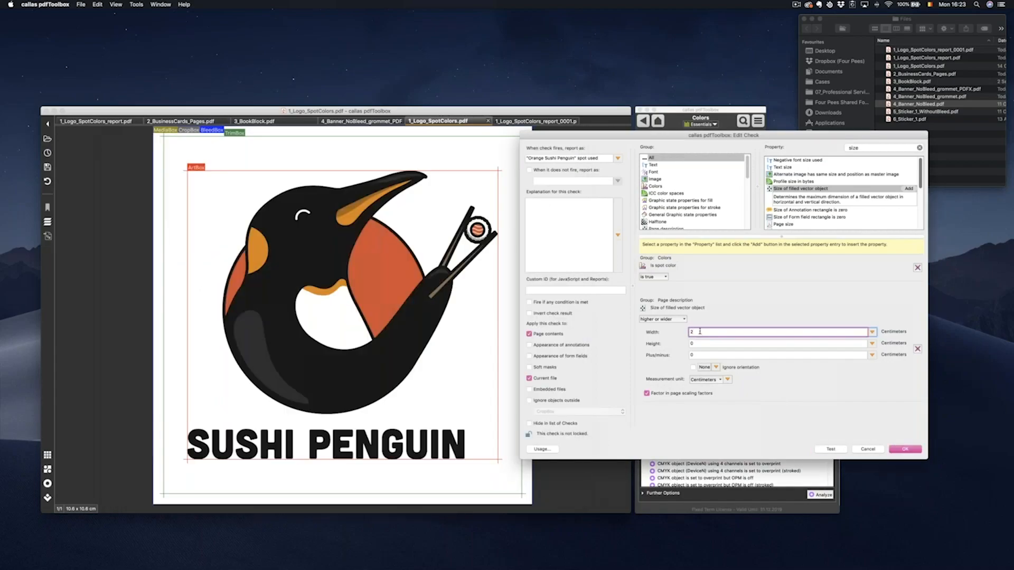
Set the size condition's width and height to 5 cm, testing each change on the logo, and highlight the matching Red Sushi Penguin object
type("5")
left_click(827, 449)
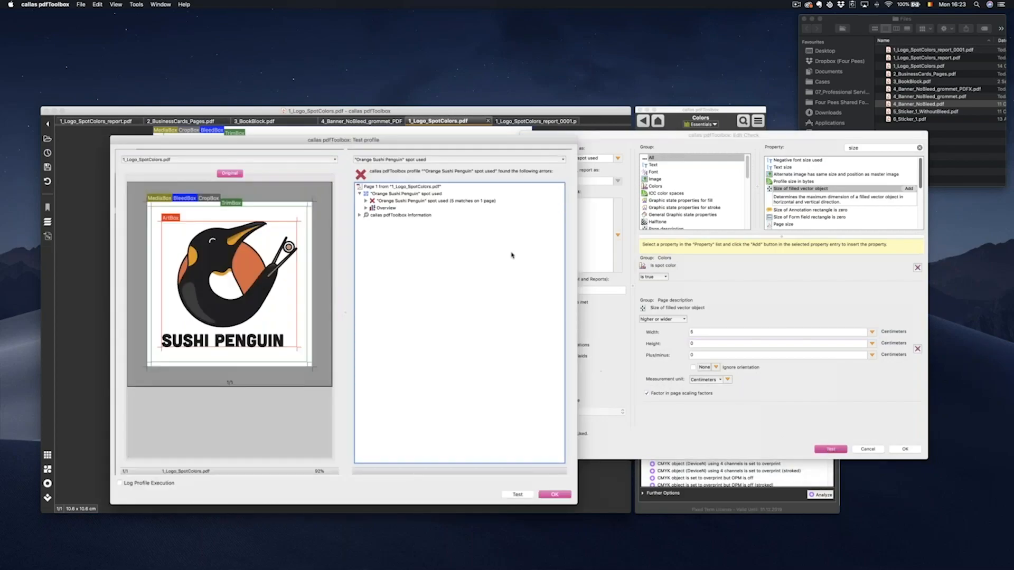
left_click(555, 494)
double_click(691, 344)
left_click(831, 449)
left_click(365, 201)
left_click(388, 215)
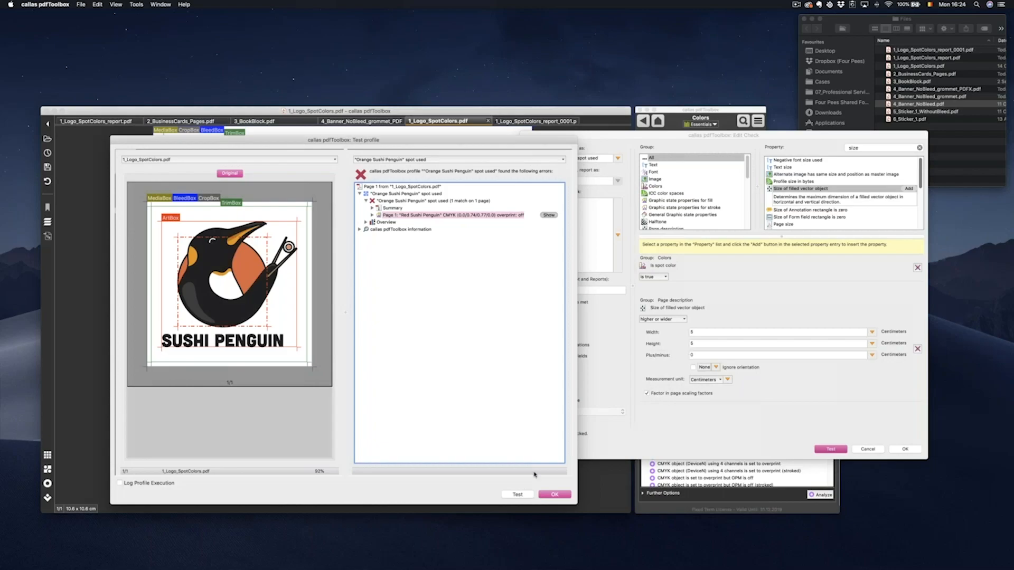
key("Return")
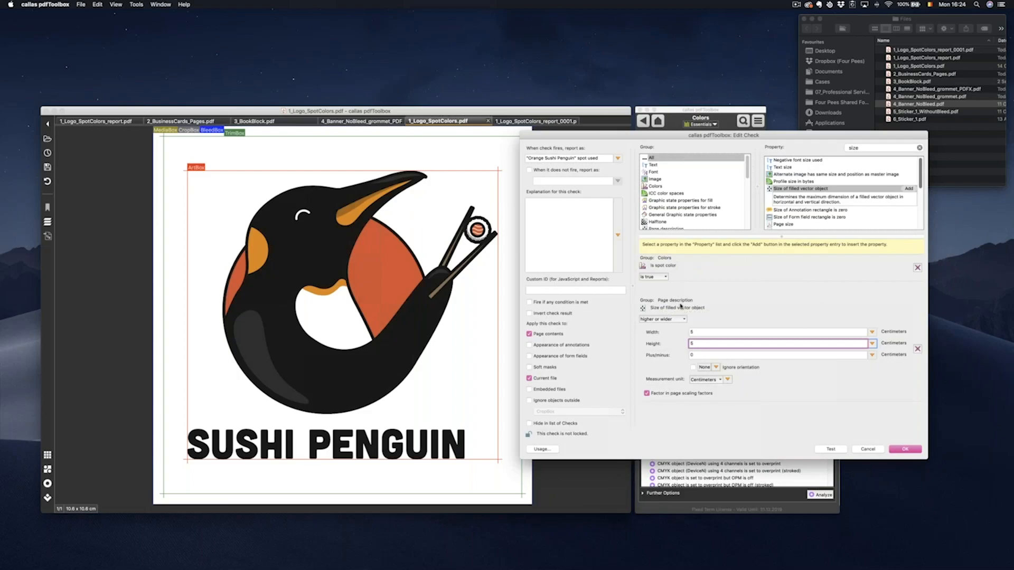
Toggle Fire if any condition is met for the check and discard all of its edits
left_click(529, 303)
left_click(869, 449)
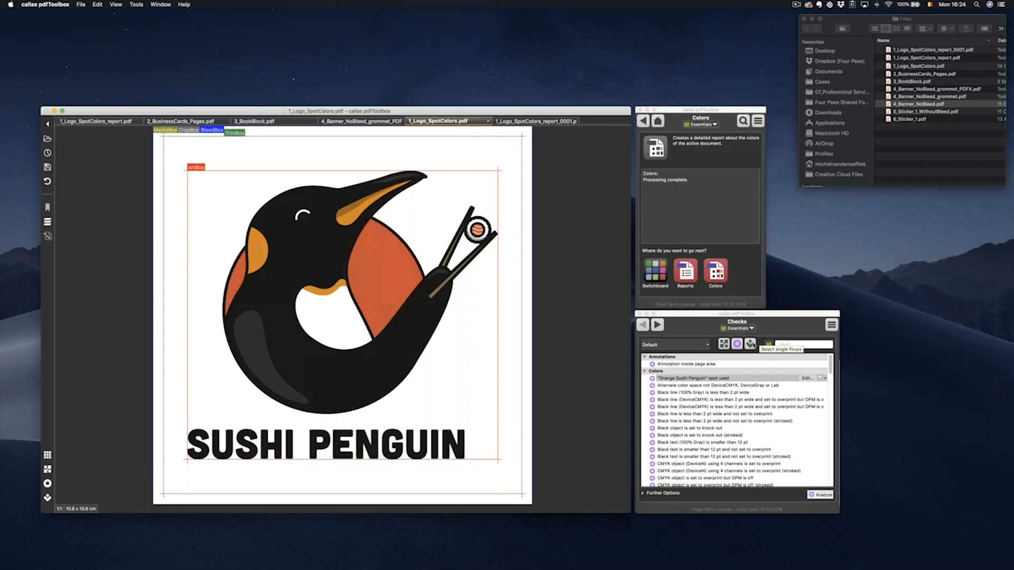
Switch to single fixups and create a new fixup named Remove text
left_click(751, 344)
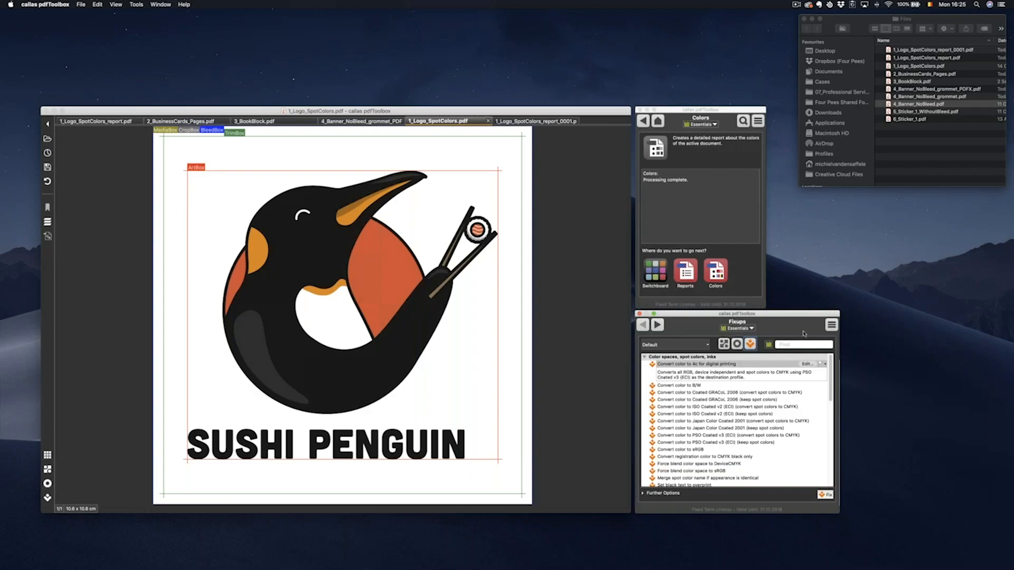
left_click(831, 325)
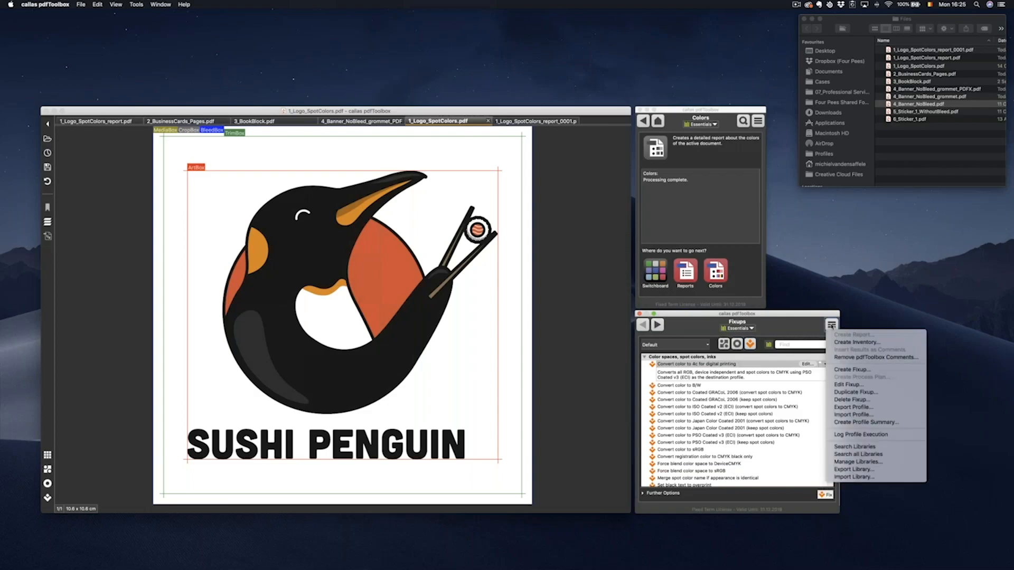
left_click(851, 369)
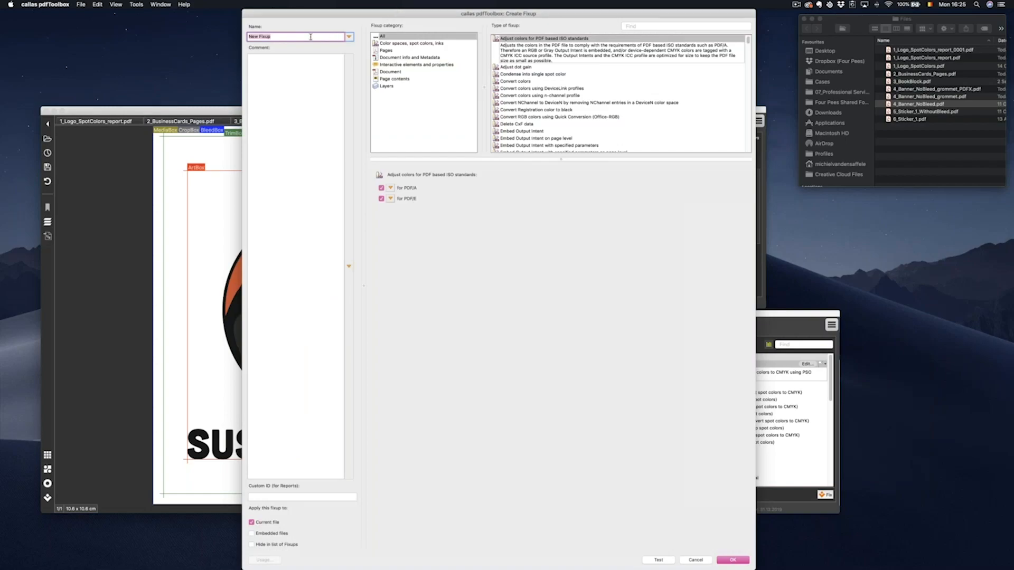
type("Remove text")
triple_click(284, 38)
left_click(283, 37)
Search the fixup types for "remove ob" and choose Remove objects as the fixup type
left_click(642, 26)
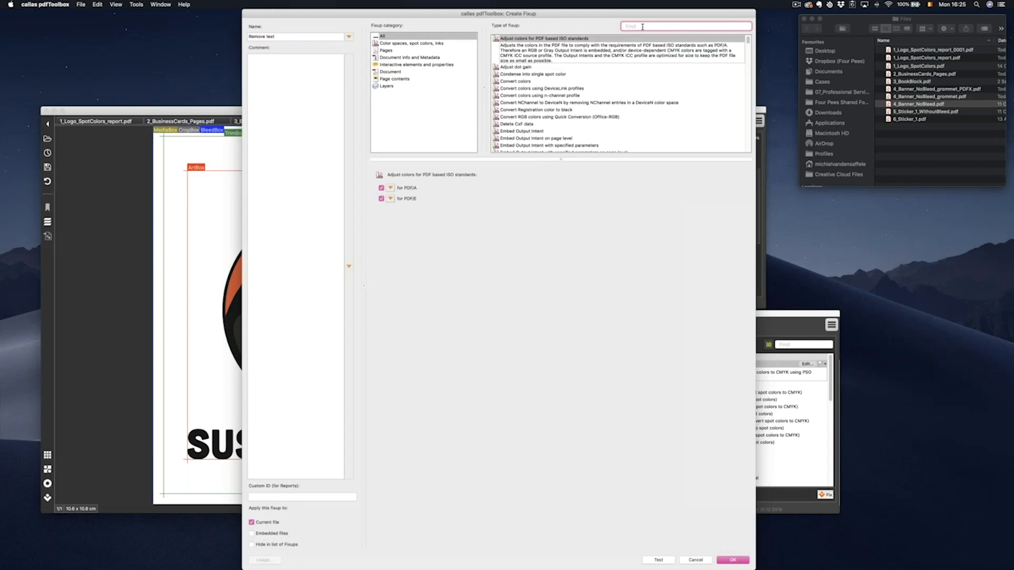
type("remove")
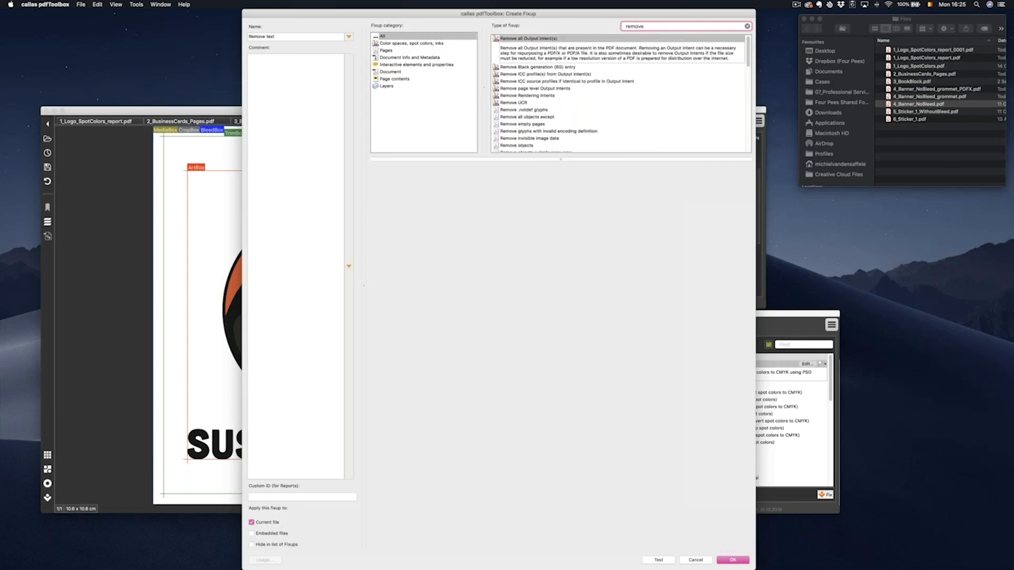
type(" ob")
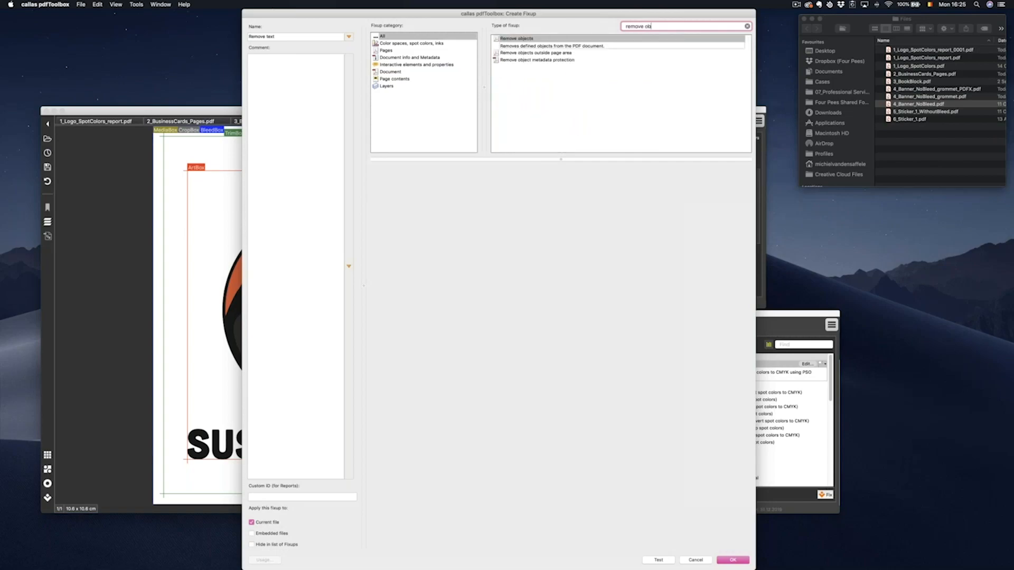
left_click(571, 39)
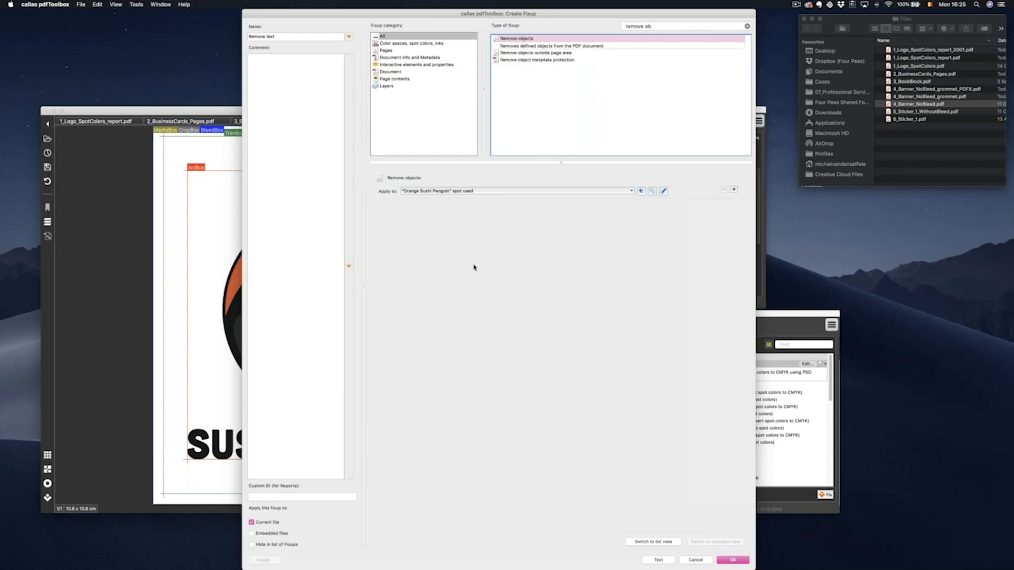
Search the available checks for "text" and apply the Remove objects fixup to Text objects
left_click(439, 192)
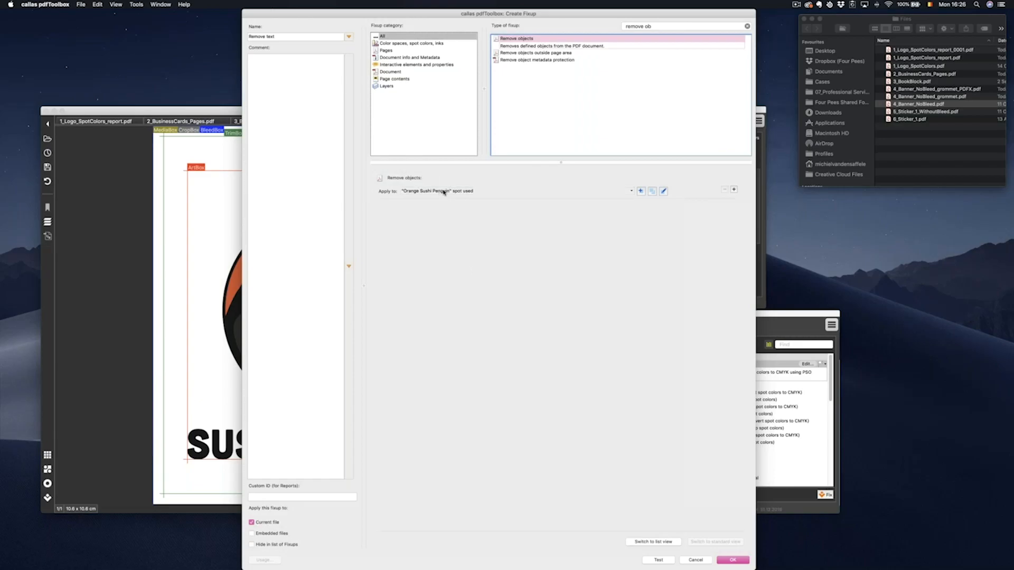
left_click(632, 192)
left_click(647, 178)
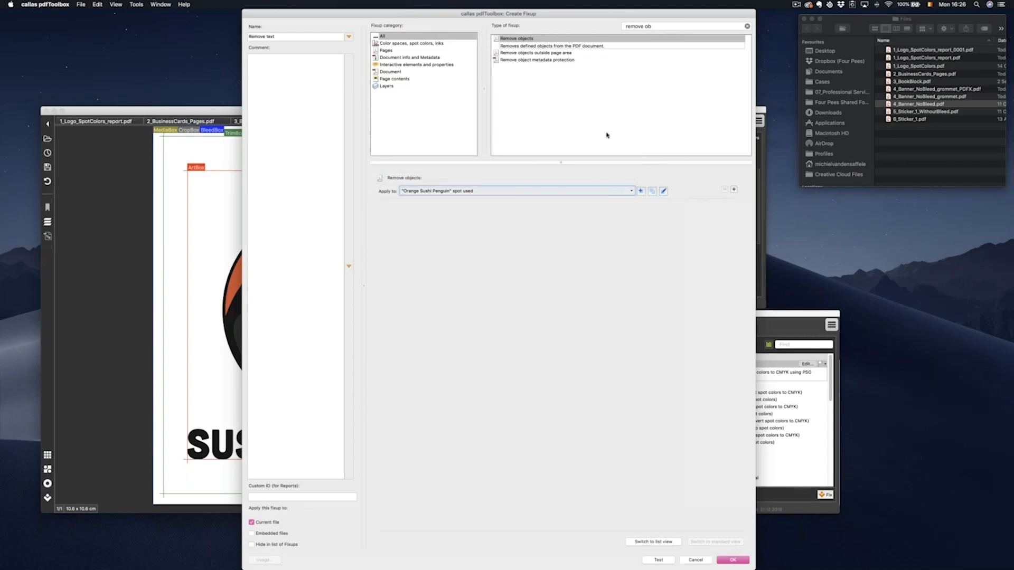
left_click(632, 191)
left_click(561, 15)
left_click(632, 191)
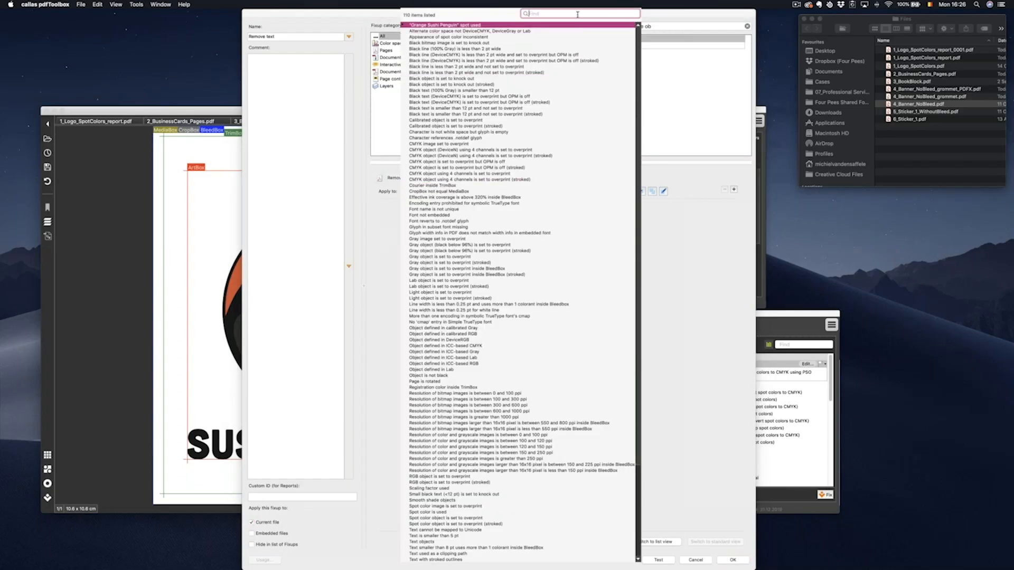
type("text")
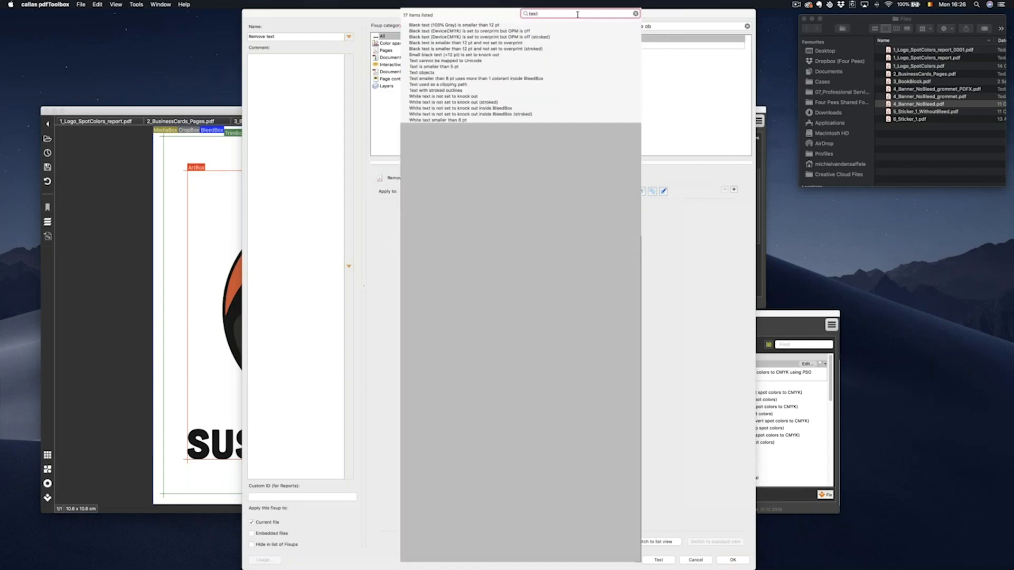
left_click(437, 73)
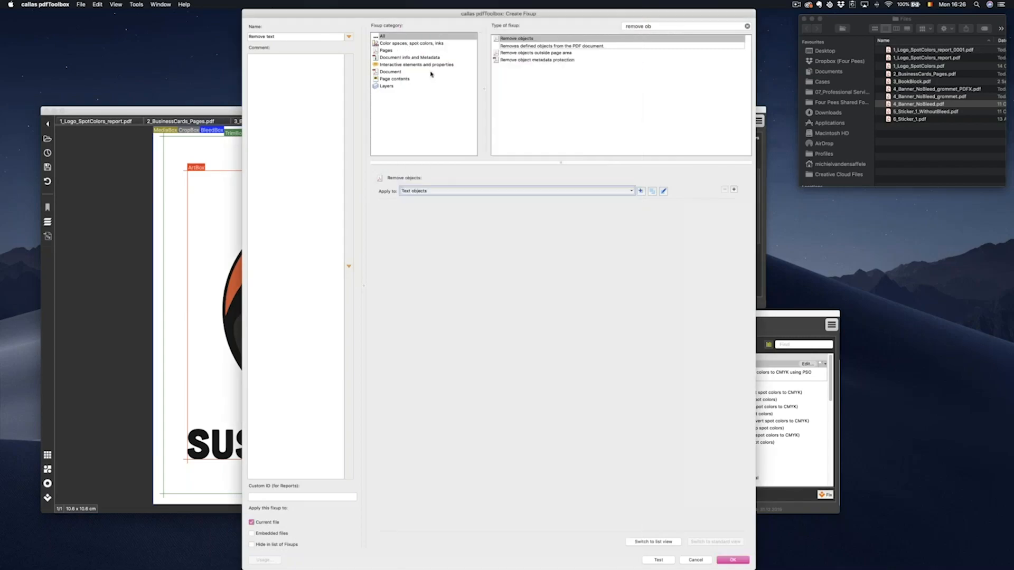
Examine the conditions of the Text objects check, then test the Remove text fixup on the logo and review the results overview
left_click(664, 191)
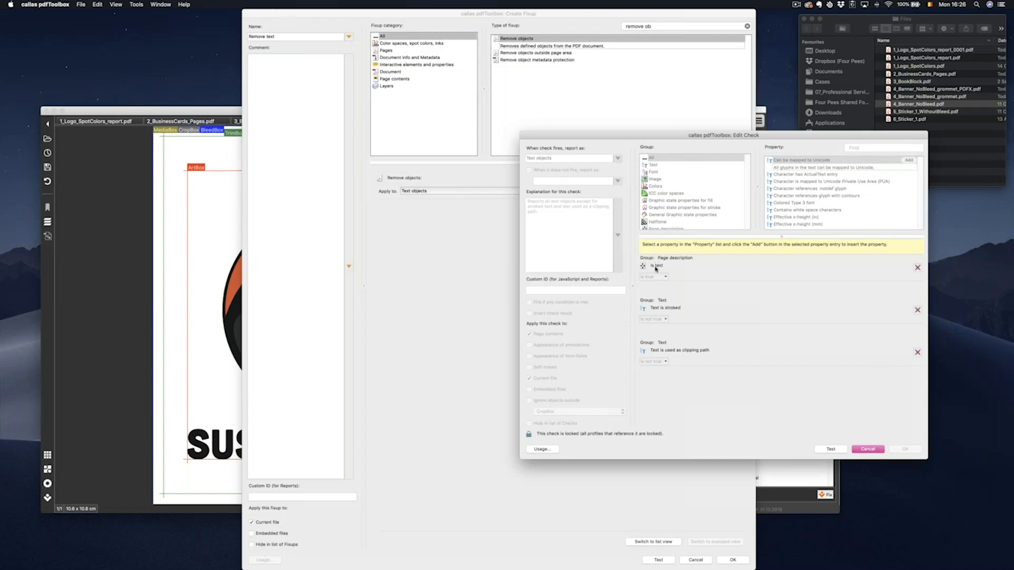
left_click(867, 449)
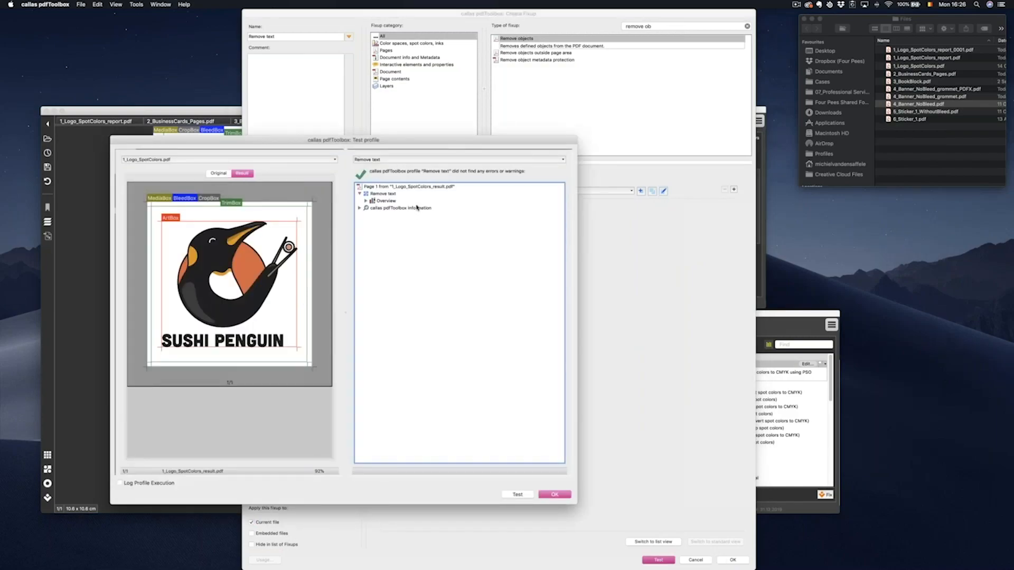
left_click(365, 200)
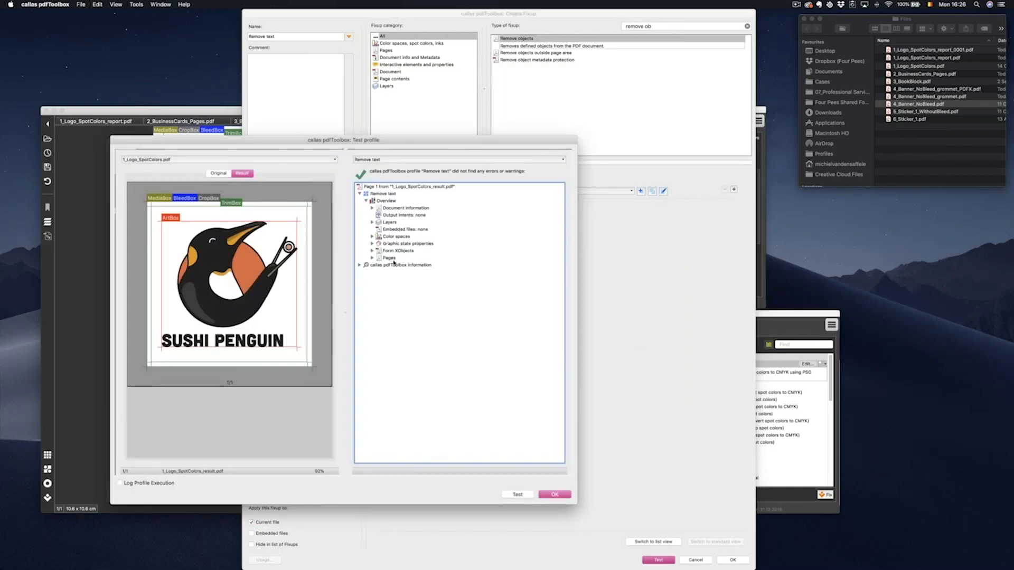
left_click(563, 495)
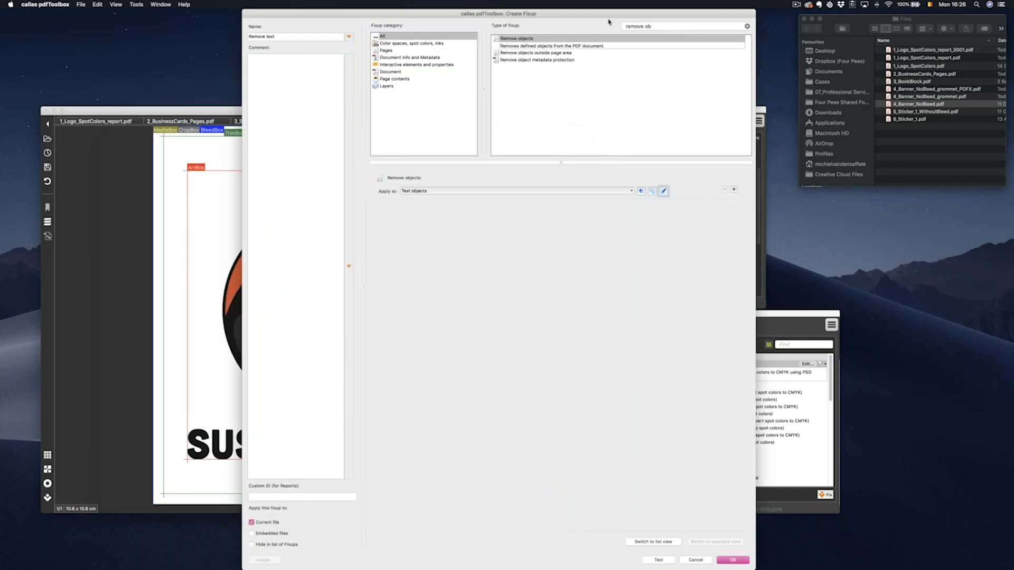
Create a new check named text for the fixup, using the Is text property set to is true
left_click_drag(609, 16, 691, 16)
left_click(723, 192)
left_click(867, 150)
type("is text")
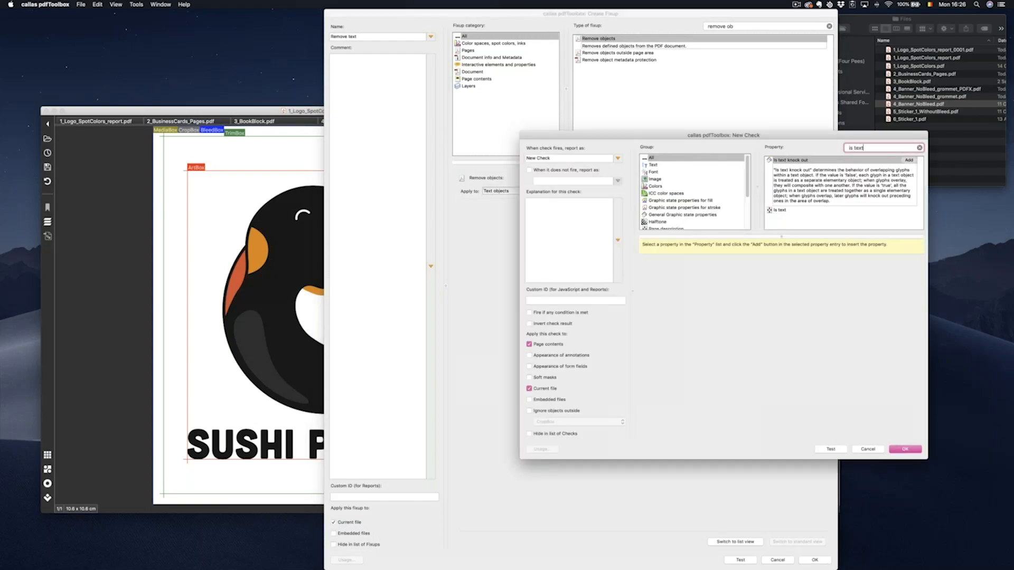
left_click(796, 210)
left_click(908, 167)
triple_click(561, 159)
type("text")
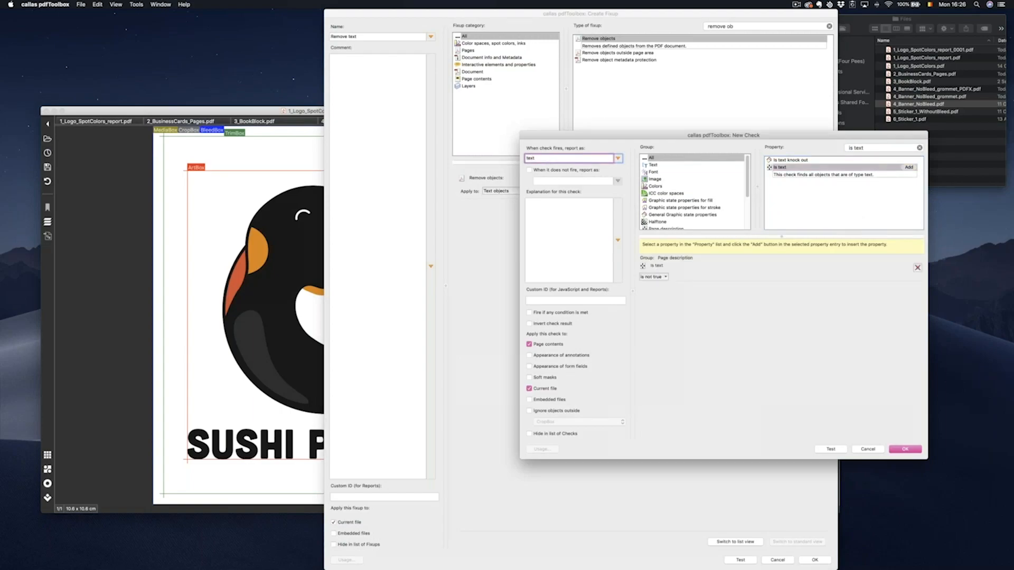
left_click(648, 275)
left_click(653, 287)
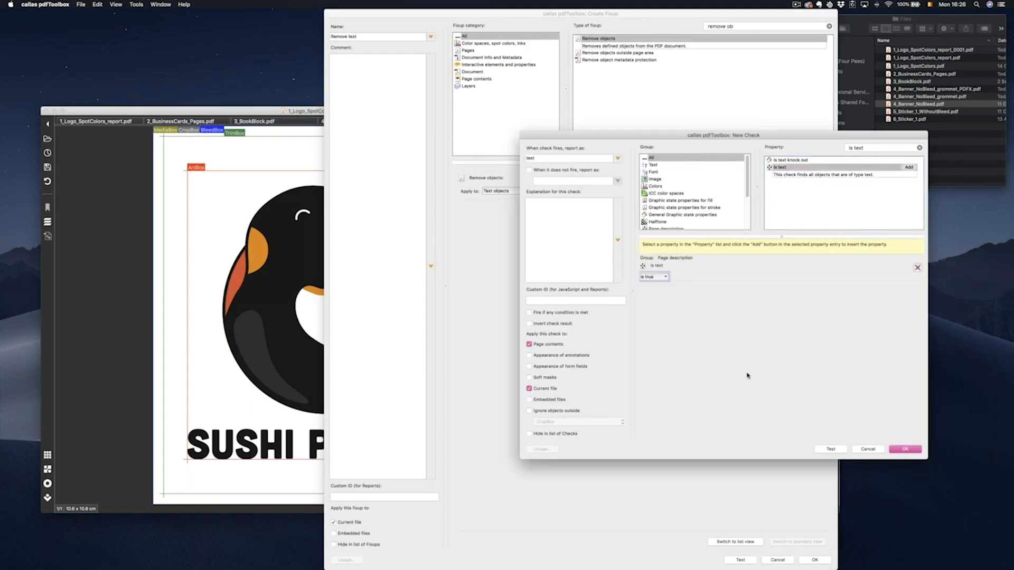
Test the new text check on the logo, close the results, and discard the check
left_click(830, 449)
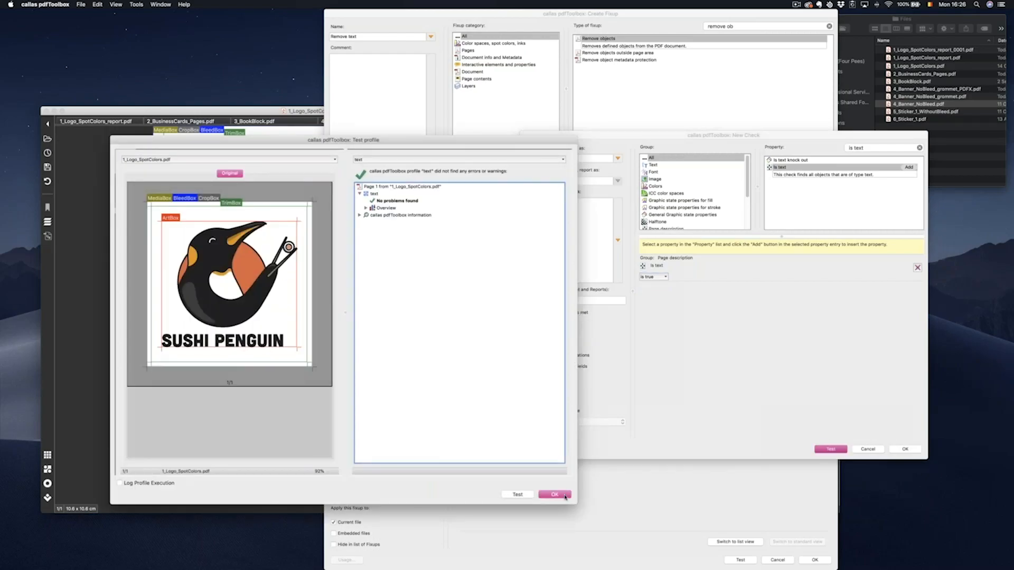
left_click(565, 497)
left_click(866, 448)
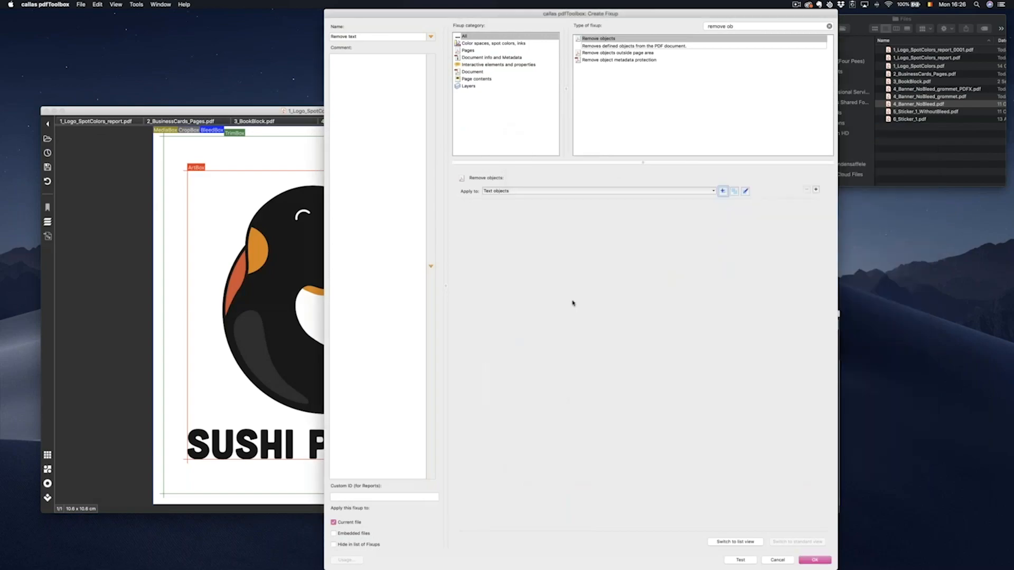
Change the fixup type to Convert colors, found by searching for "convert", and set the destination to Coated FOGRA39 (ISO 12647-2:2004)
left_click_drag(740, 26, 682, 22)
type("c")
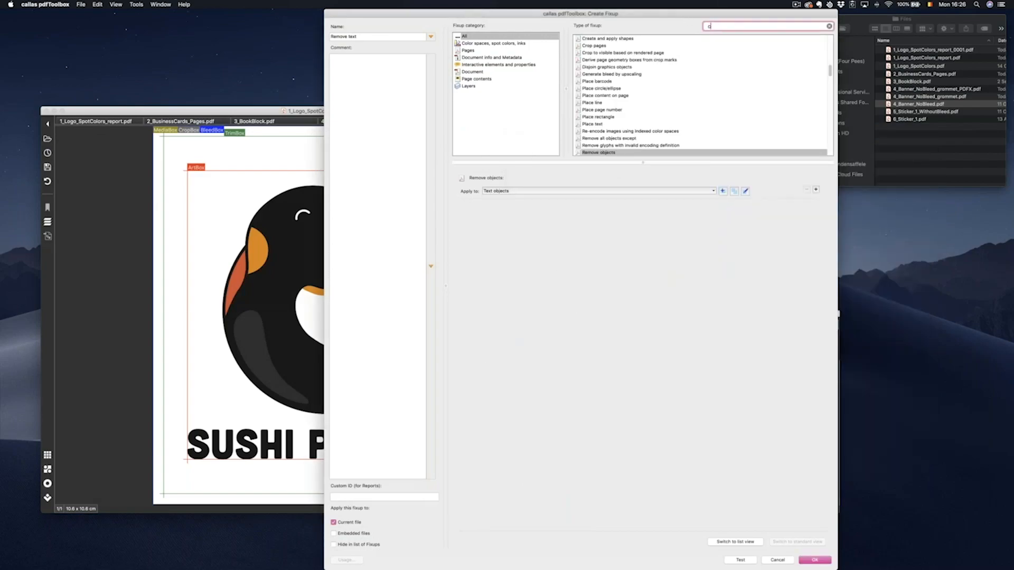
type("onvert")
left_click(829, 46)
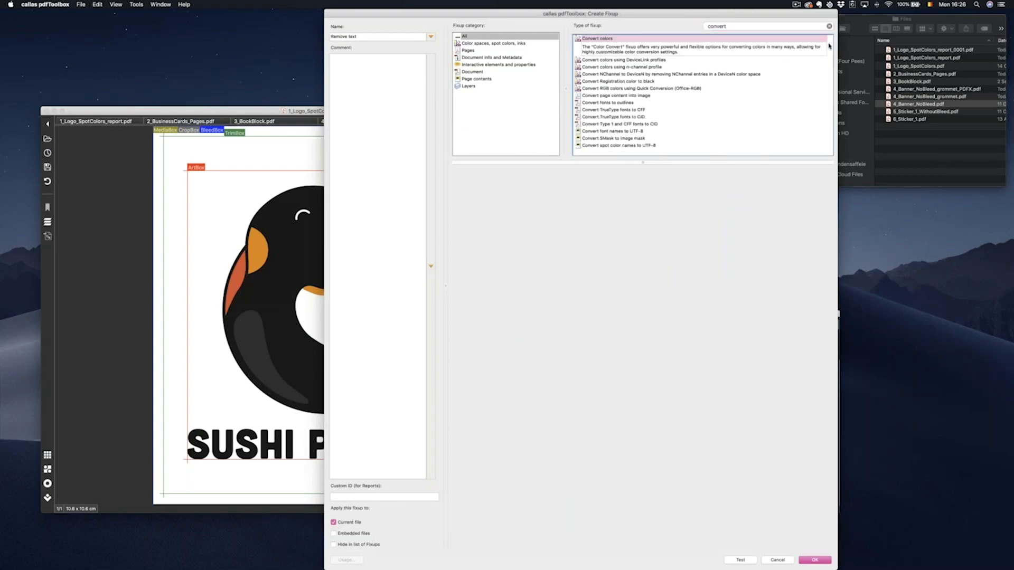
left_click_drag(637, 162, 637, 165)
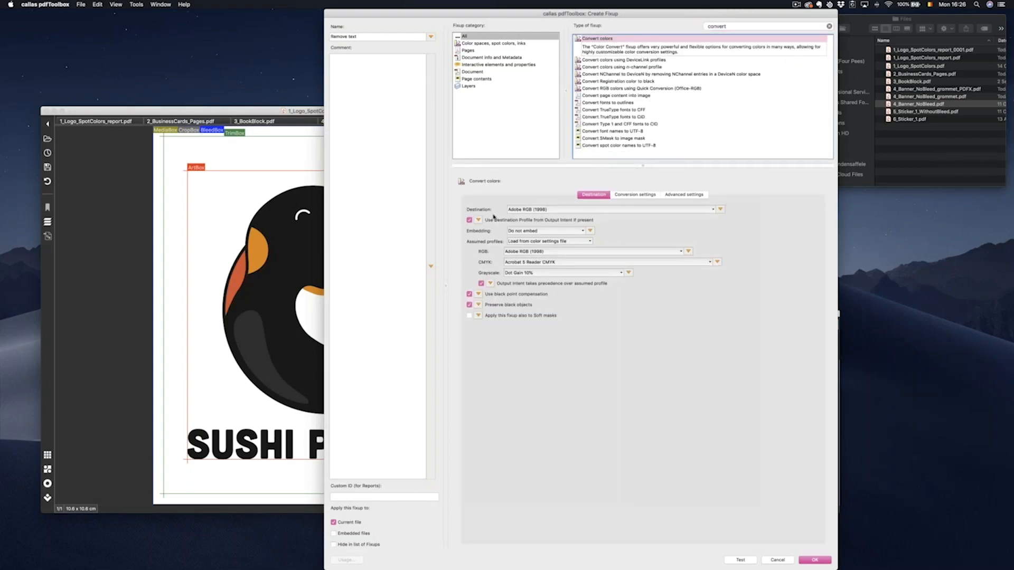
left_click(549, 211)
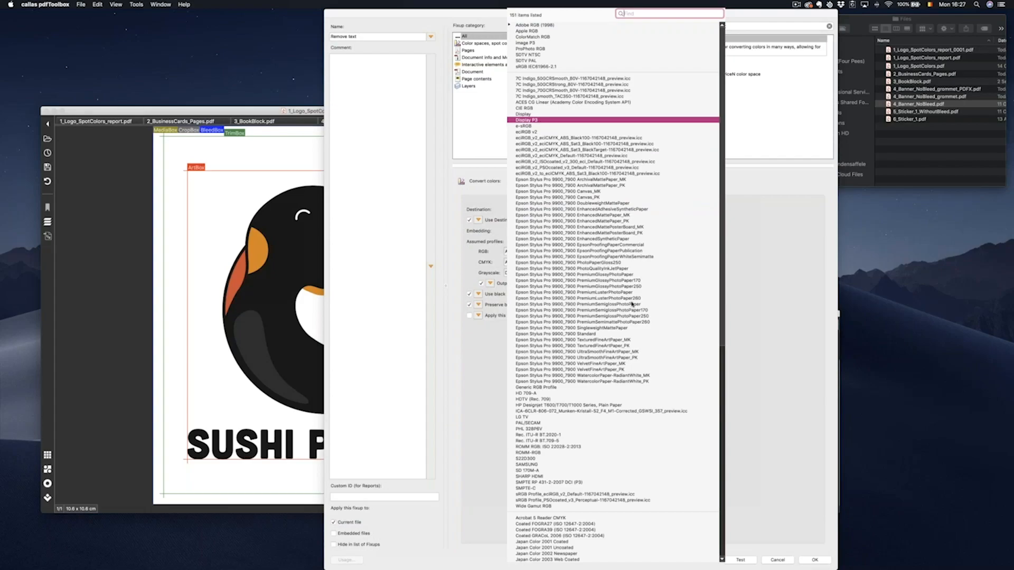
scroll(634, 311, "down", 5)
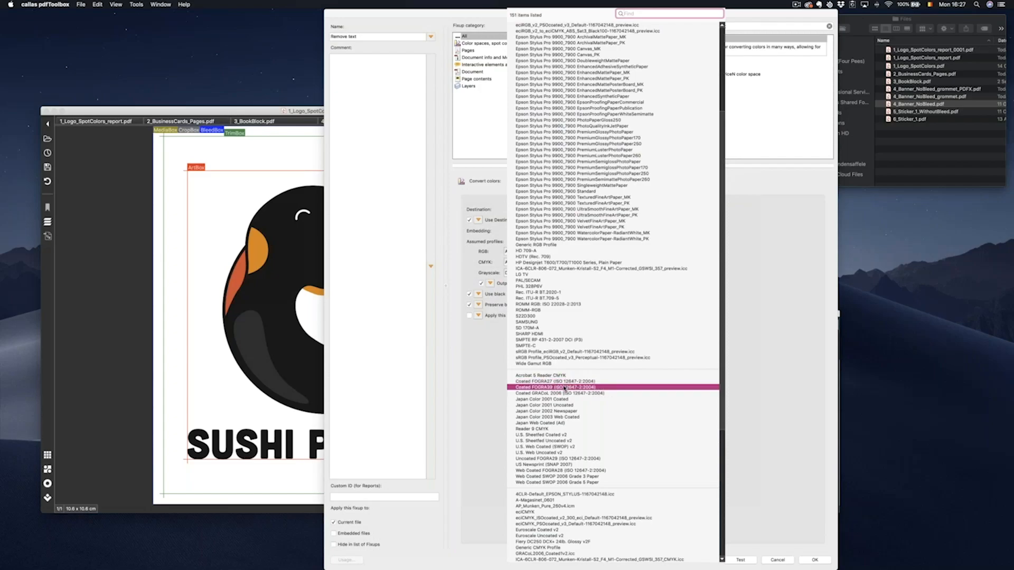
left_click(565, 389)
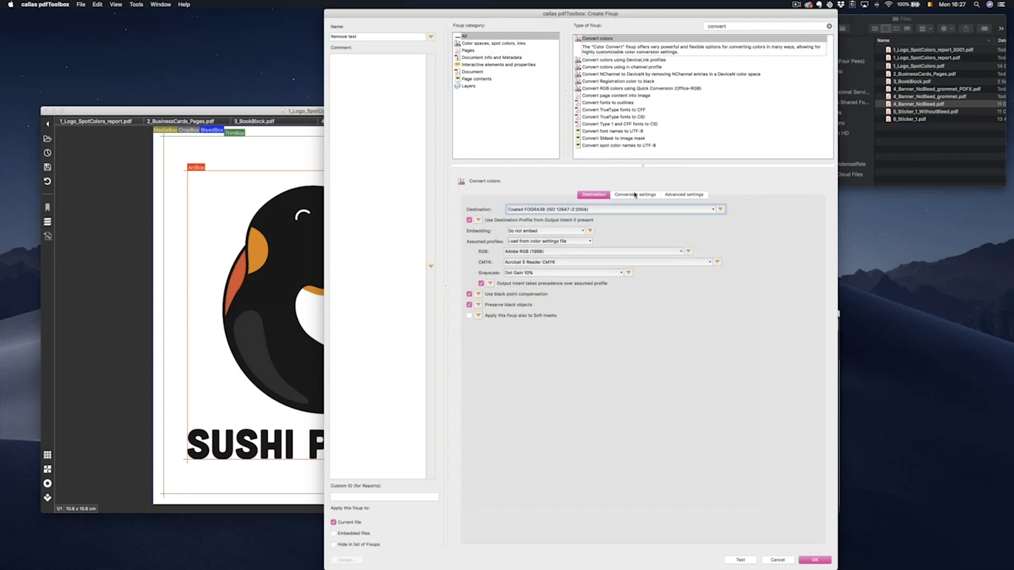
Restrict the color conversion to objects using Spot color(s), check the advanced settings, and save the fixup
left_click(618, 195)
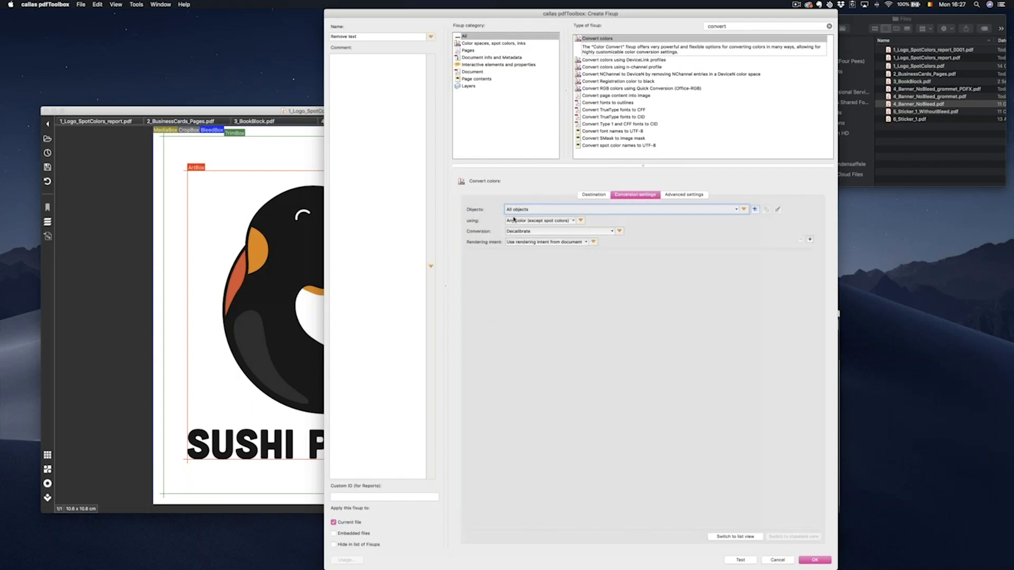
left_click(565, 223)
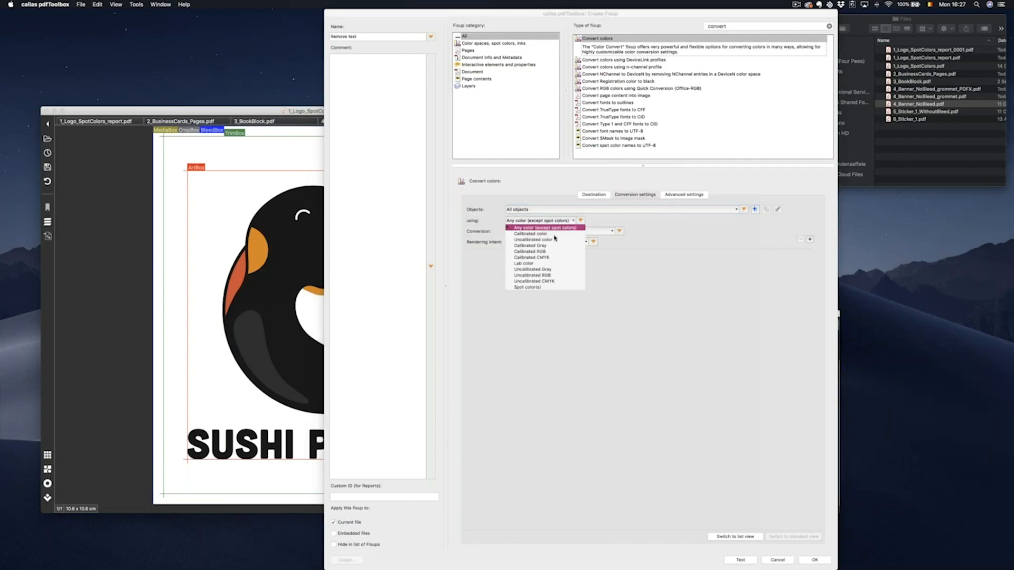
left_click(538, 287)
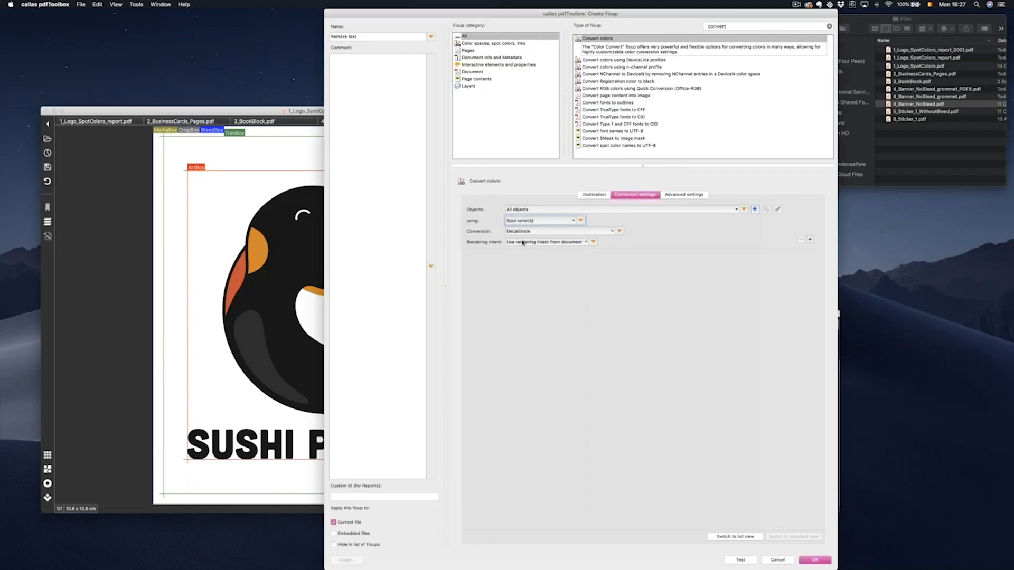
left_click(683, 195)
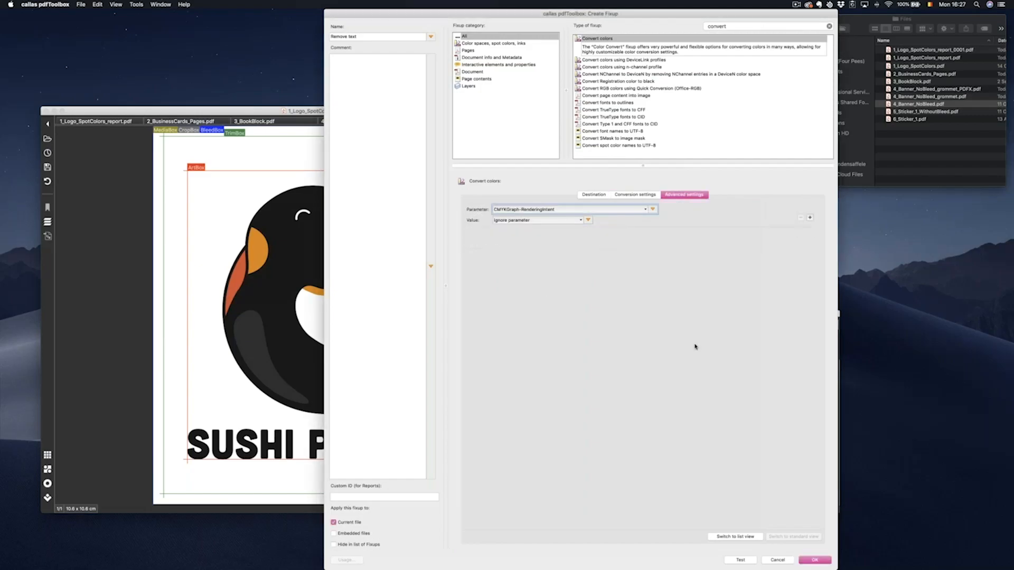
key("Return")
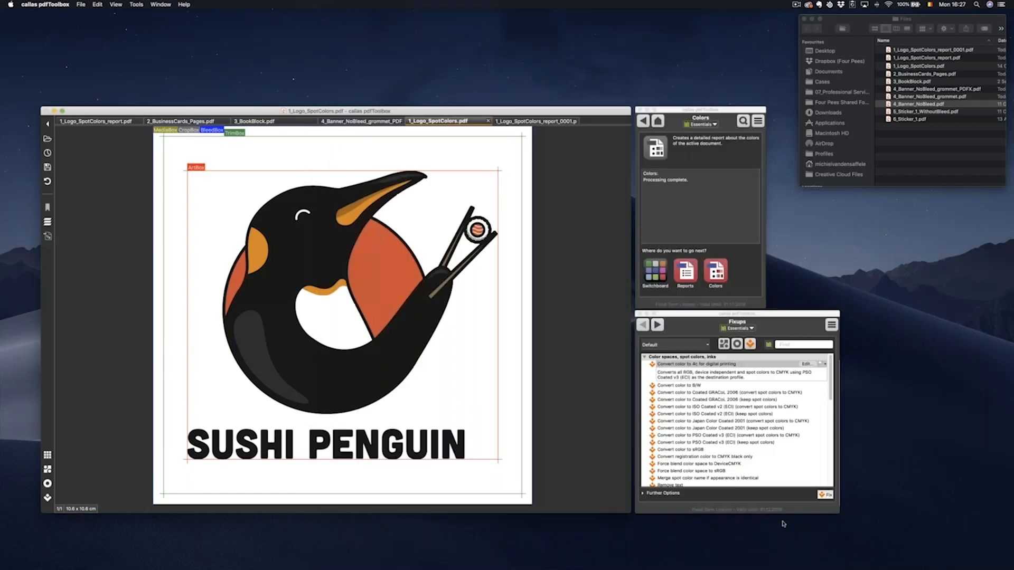
Run the Remove text fixup on the logo and save the result as 1_Logo_SpotColorstest.pdf
left_click(823, 495)
key("Right")
type("test")
key("Return")
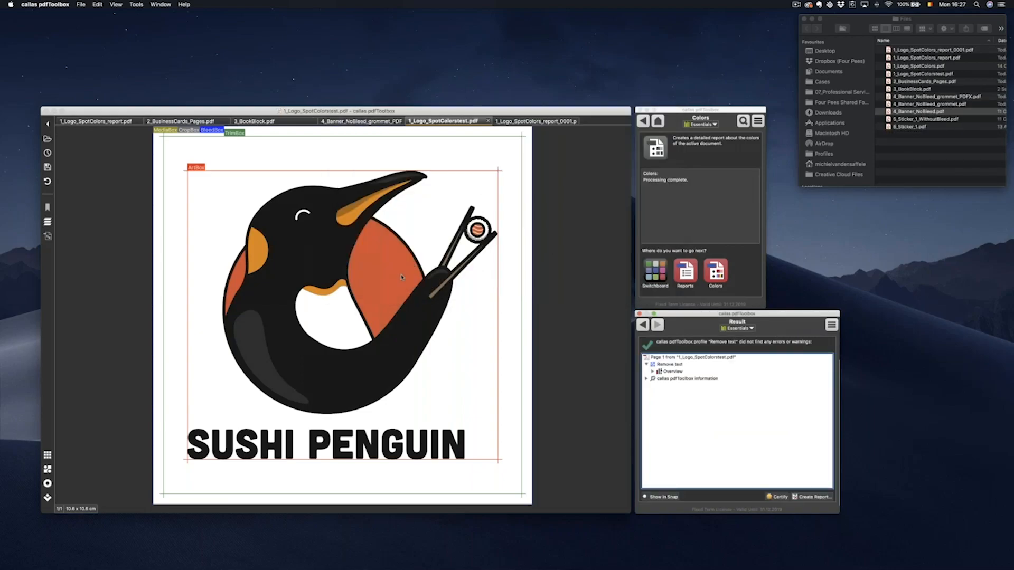
left_click(378, 268)
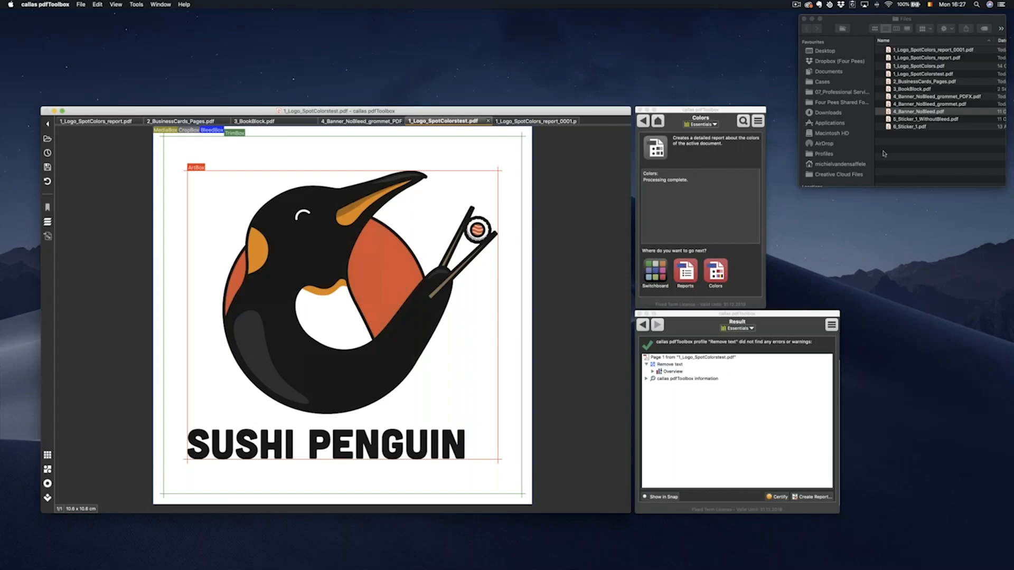
Switch from fixups to profiles and examine the summary of the Convert to PDF/X-1a (PSO Coated v3 (ECI)) profile
left_click(642, 325)
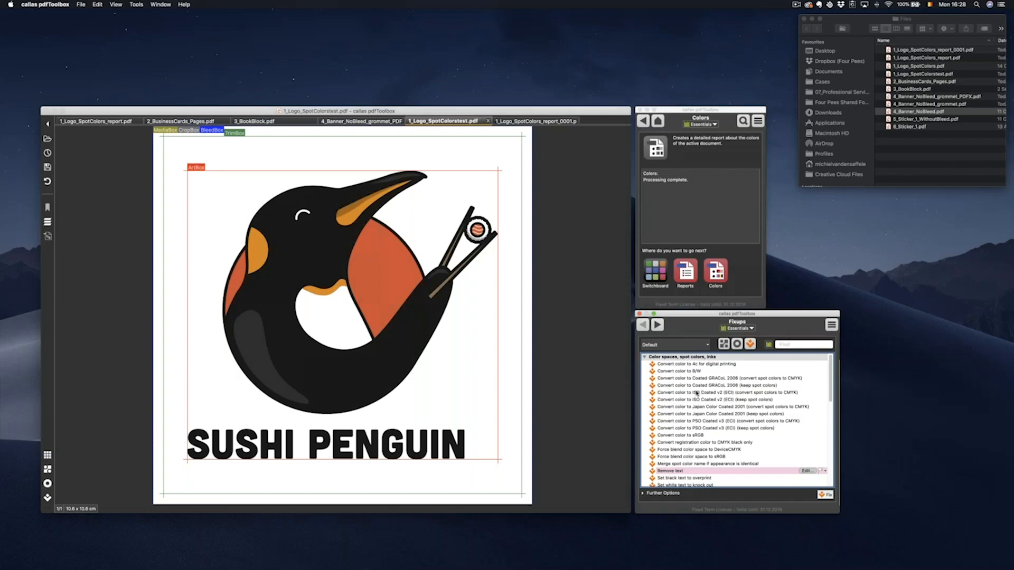
left_click(723, 345)
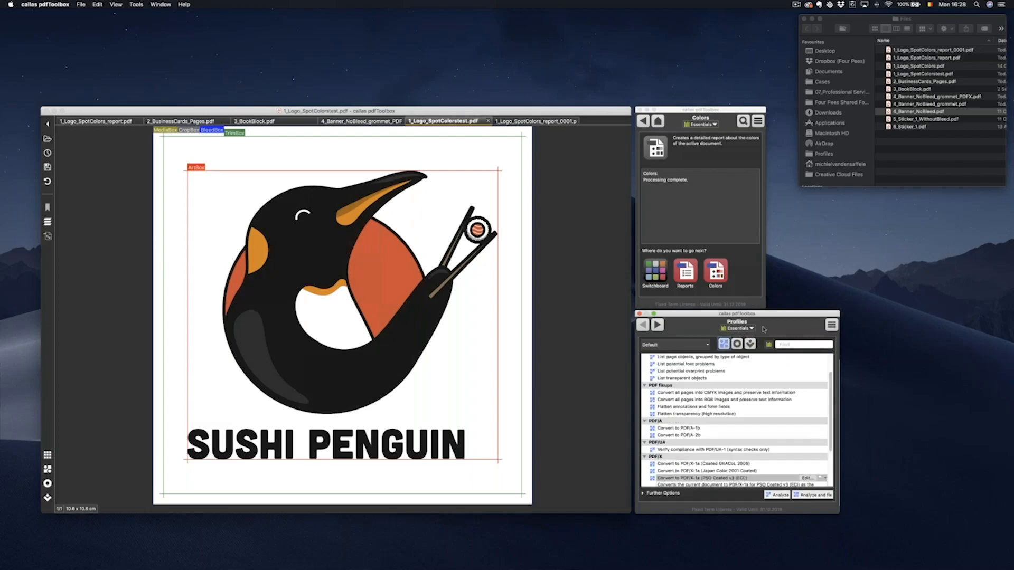
left_click_drag(833, 421, 833, 457)
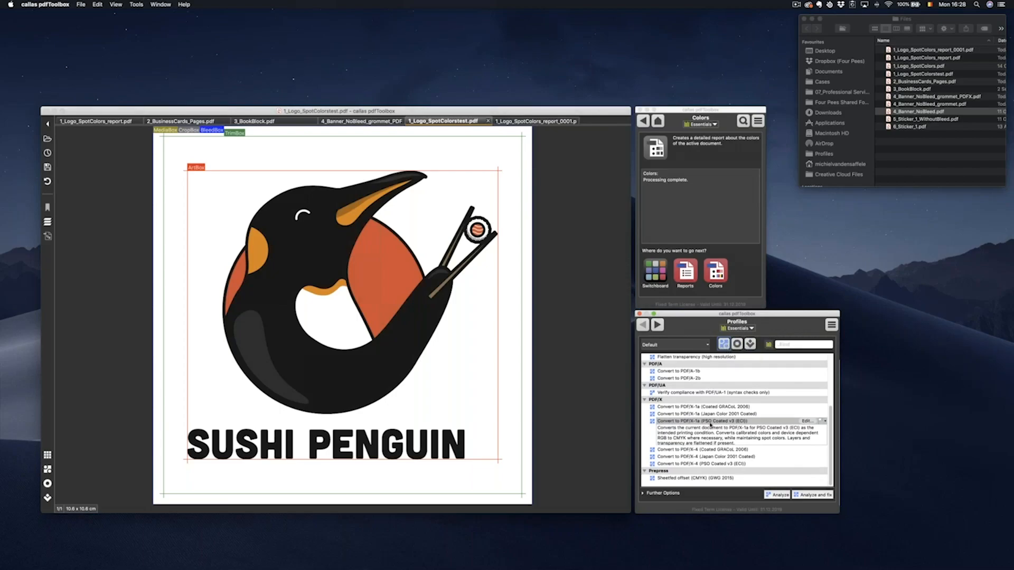
left_click(710, 421)
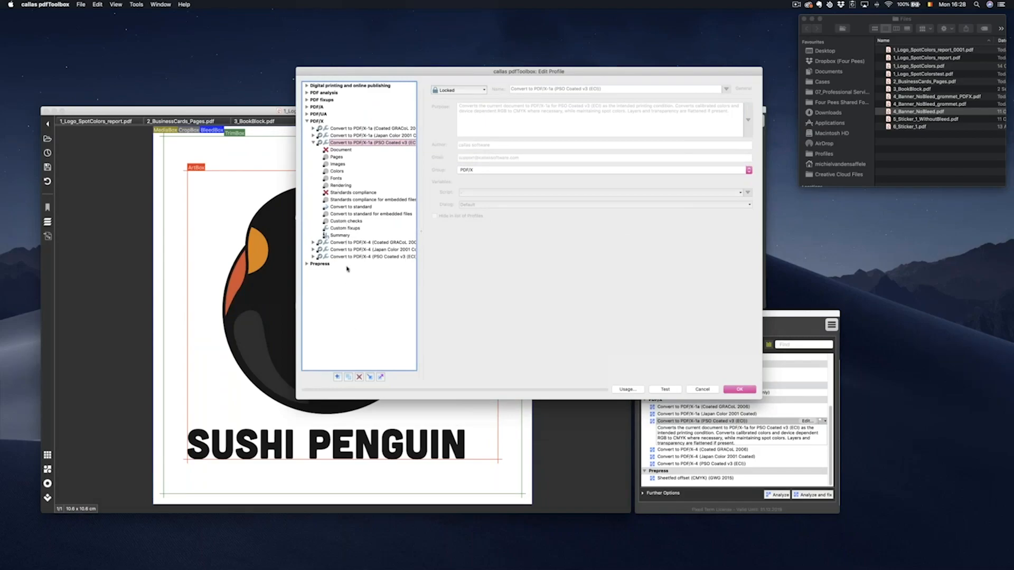
left_click(340, 236)
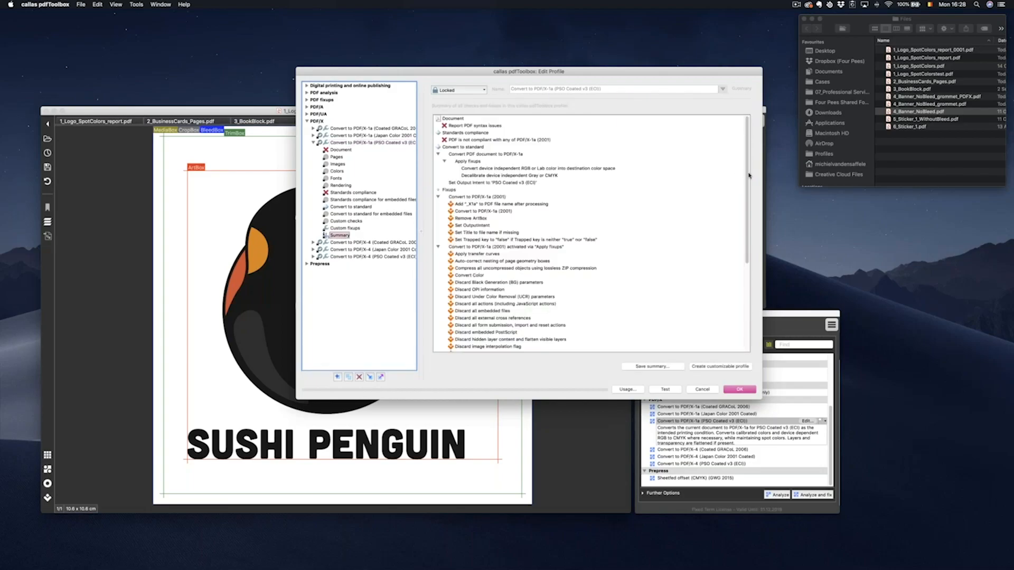
scroll(750, 188, "down", 8)
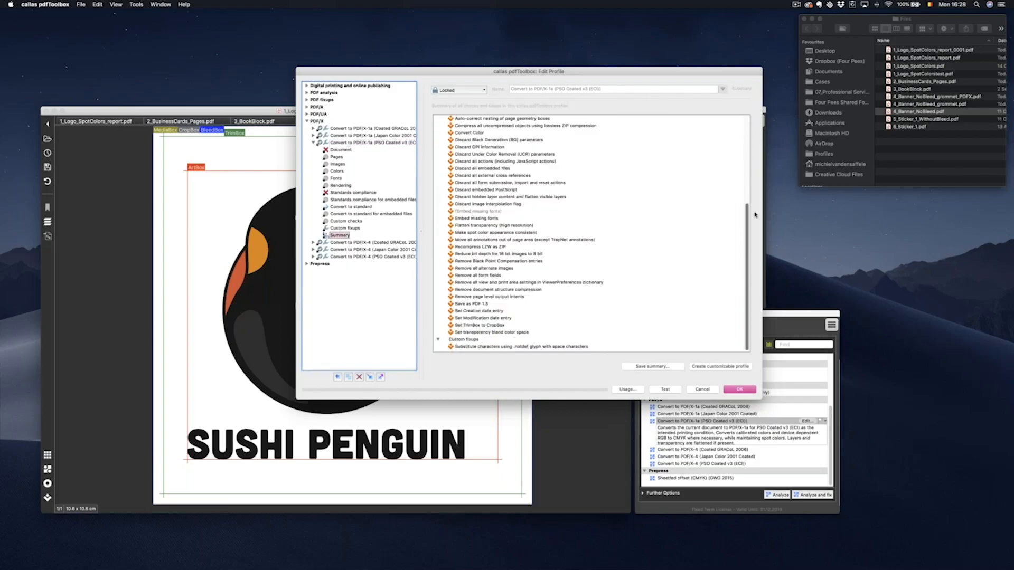
scroll(756, 158, "up", 4)
scroll(756, 136, "up", 3)
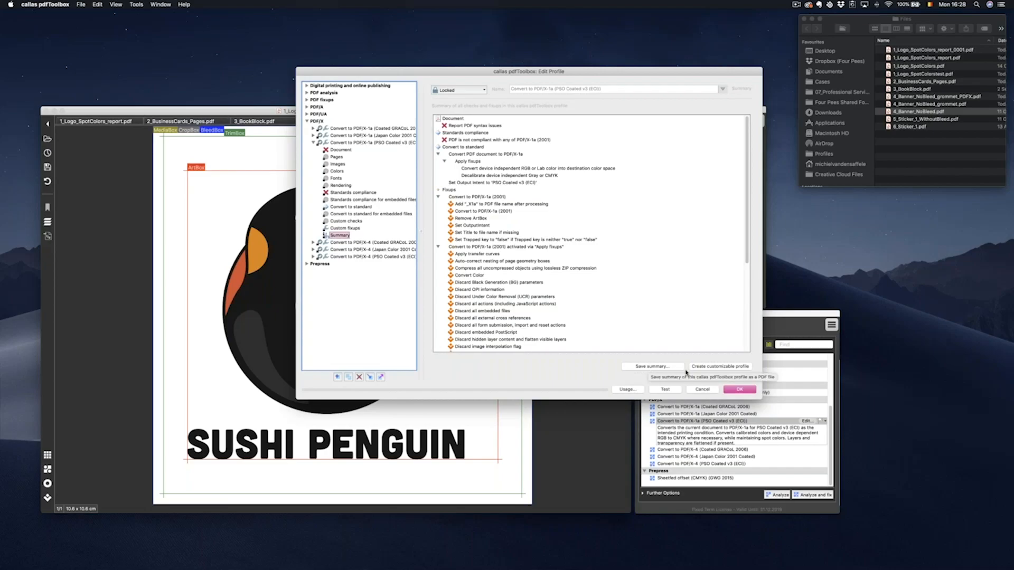
Create a customizable copy of the PDF/X-1a (PSO Coated v3 (ECI)) profile and review its custom fixups and custom checks
left_click(722, 365)
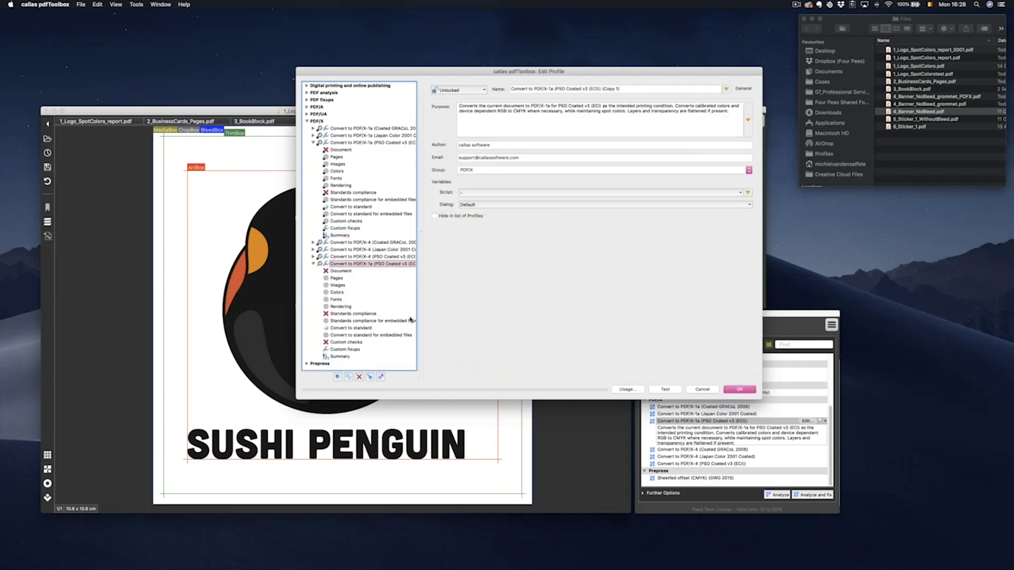
left_click(355, 350)
scroll(571, 250, "down", 3)
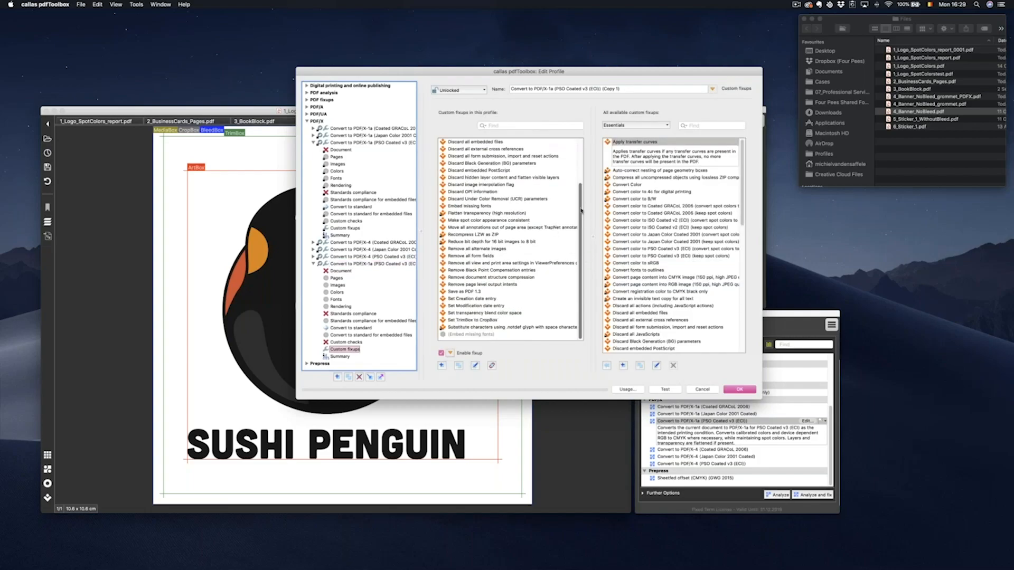
scroll(582, 221, "up", 3)
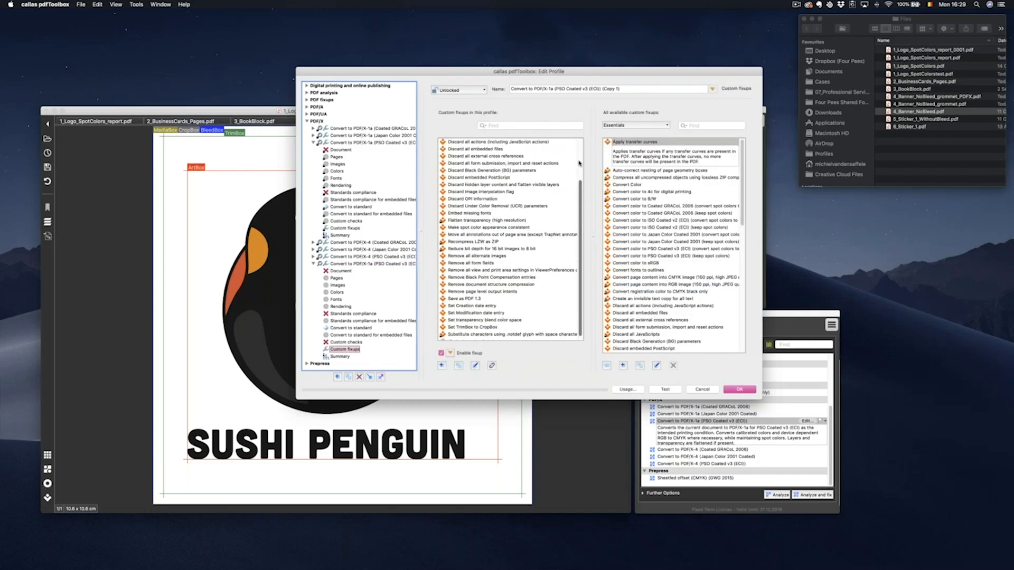
left_click(336, 343)
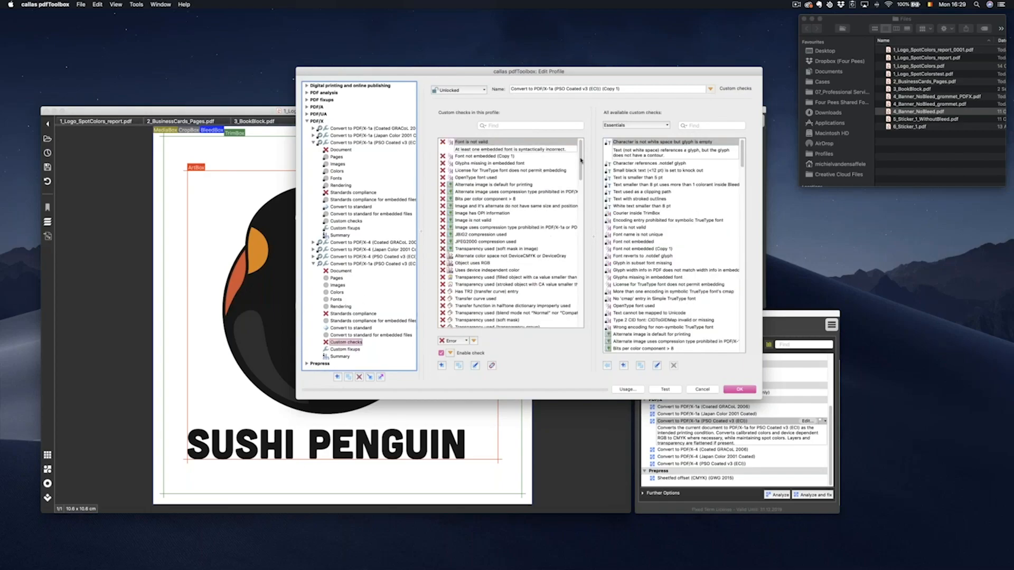
left_click_drag(582, 164, 584, 318)
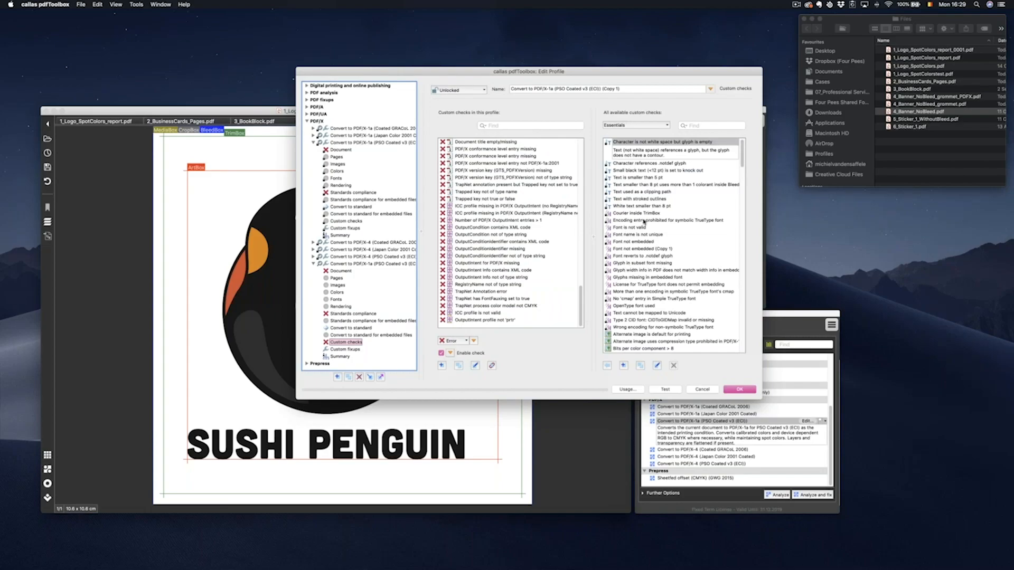
Search the available custom checks for "sushi" and add the "Orange Sushi Penguin" spot used check to the copied profile
left_click(709, 126)
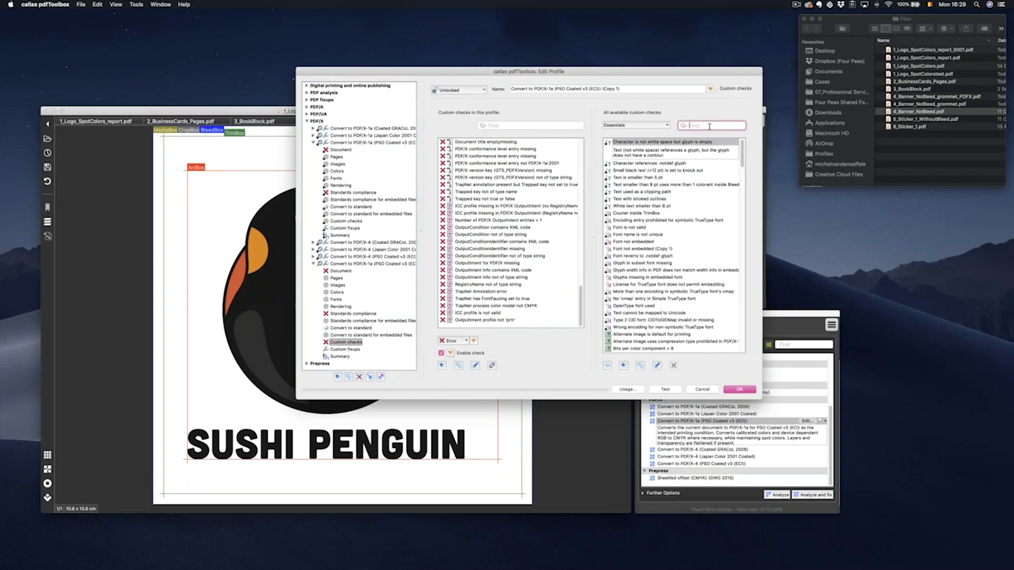
type("sushi")
left_click(670, 142)
left_click(606, 366)
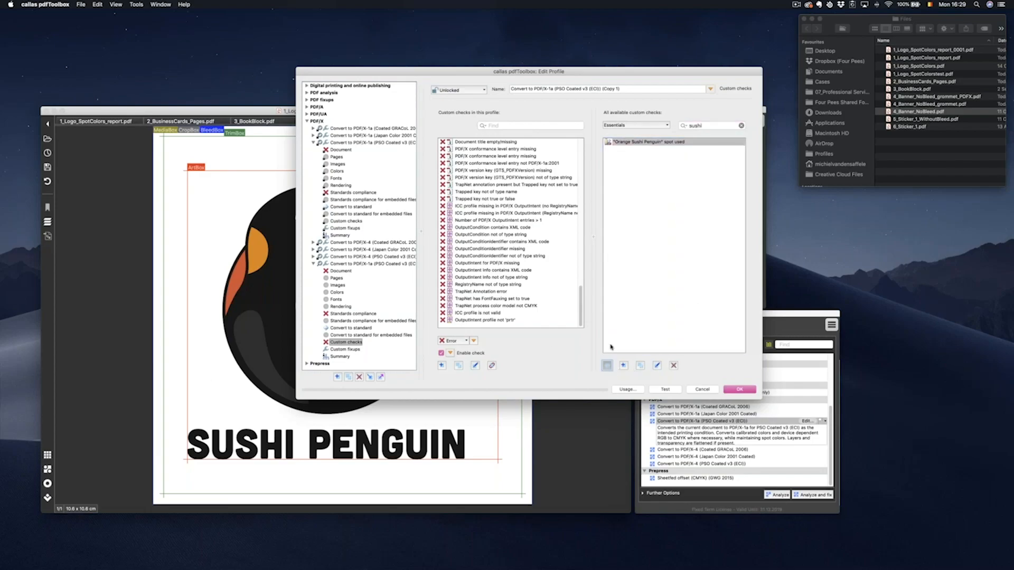
left_click_drag(581, 298, 583, 137)
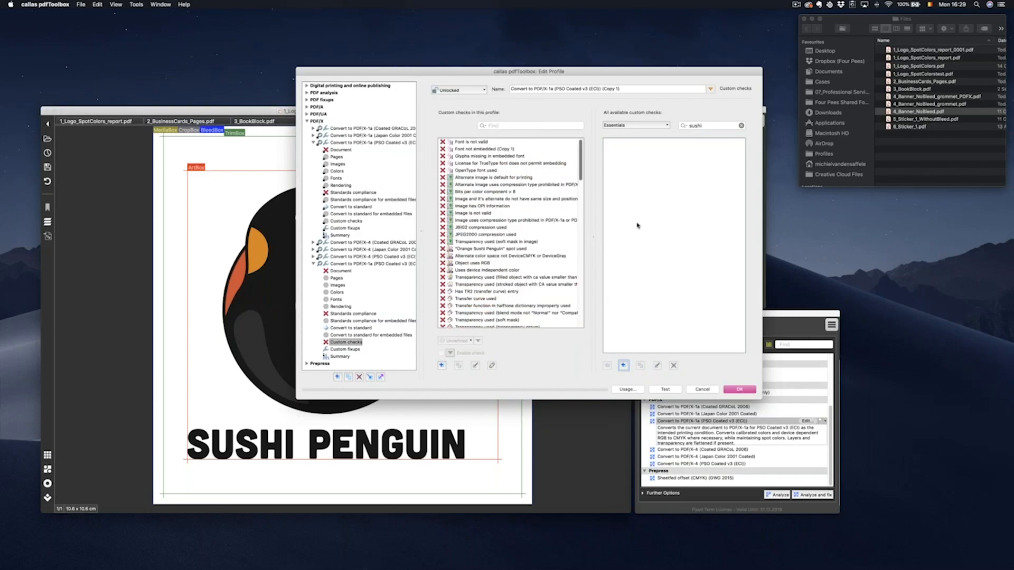
Review the Embed missing fonts fixup in the copied profile, then discard all profile changes
left_click(356, 351)
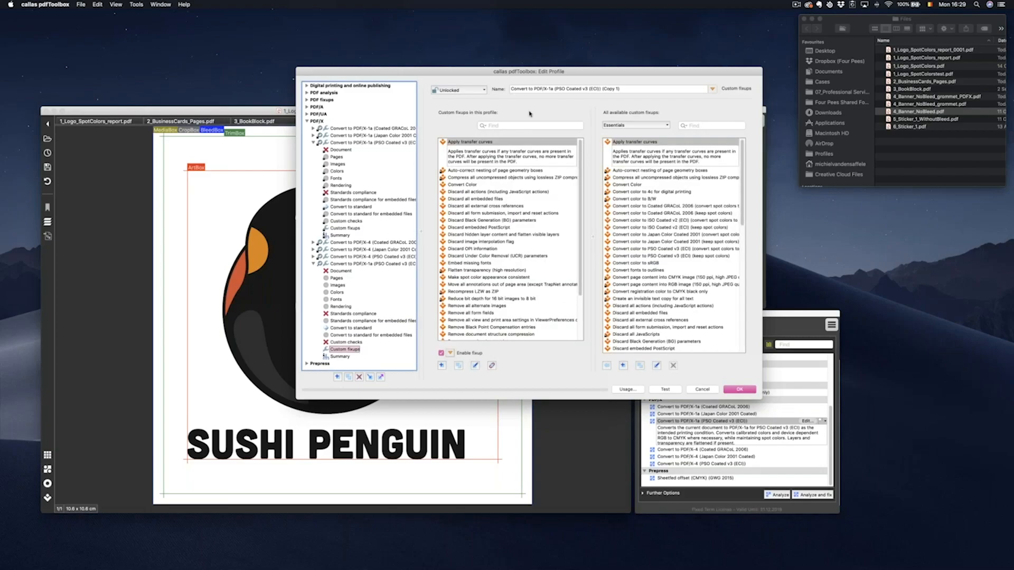
left_click(476, 263)
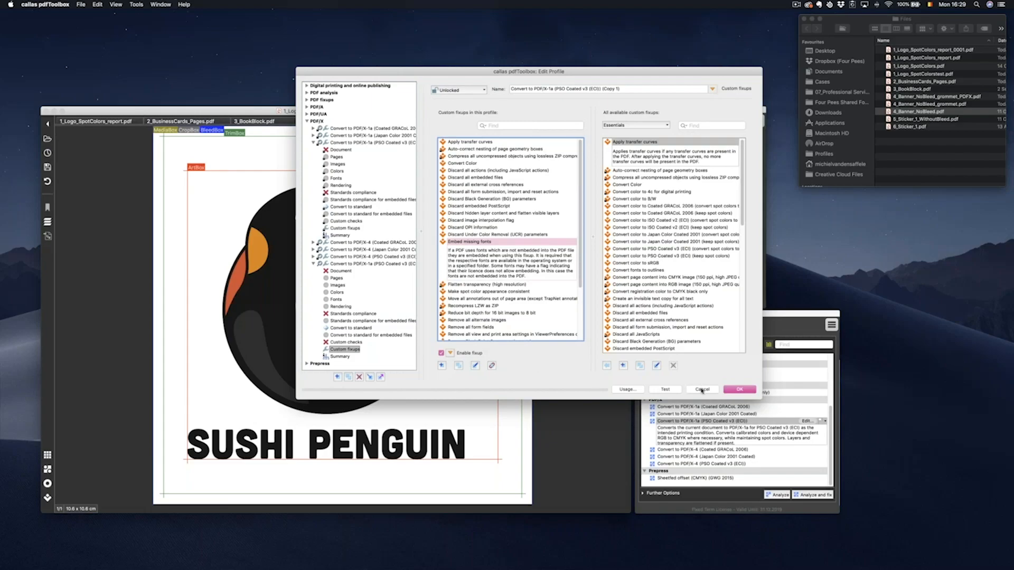
left_click(702, 389)
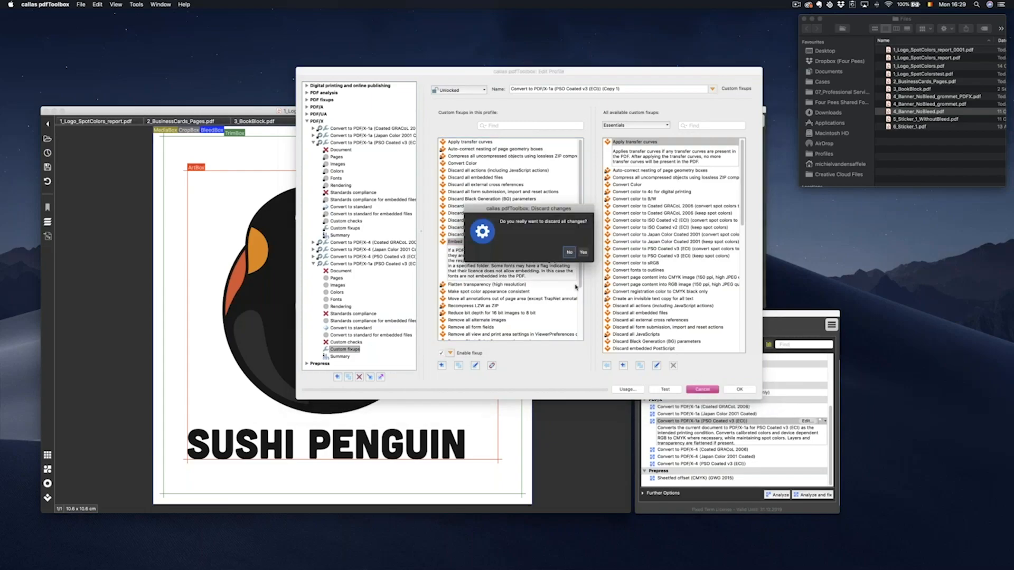
left_click(582, 253)
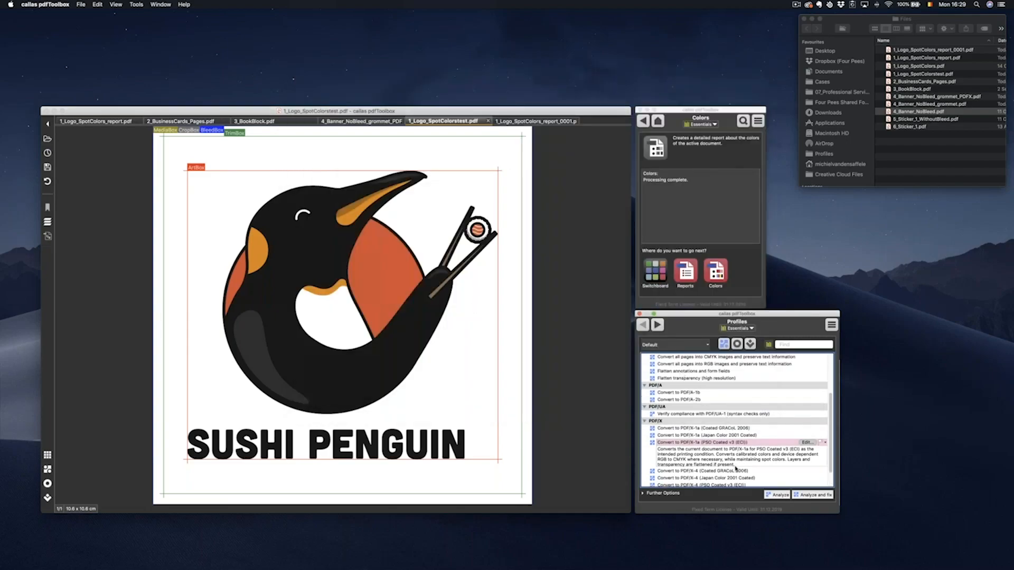
Analyze and fix the logo with the Convert to PDF/X-4 (PSO Coated v3 (ECI)) profile, saving it as 1_Logo_SpotColorstest2.pdf
left_click(734, 485)
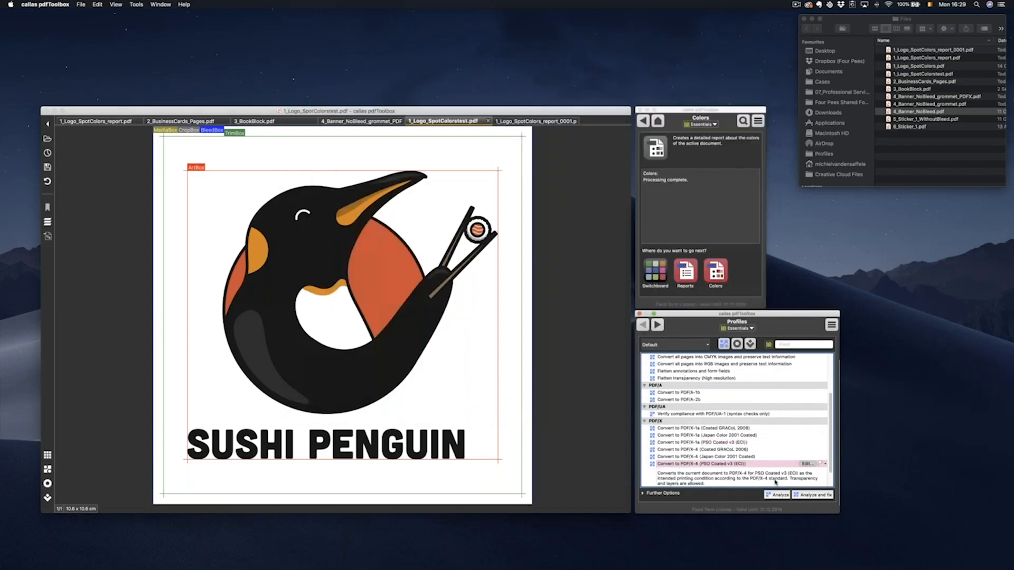
left_click(808, 495)
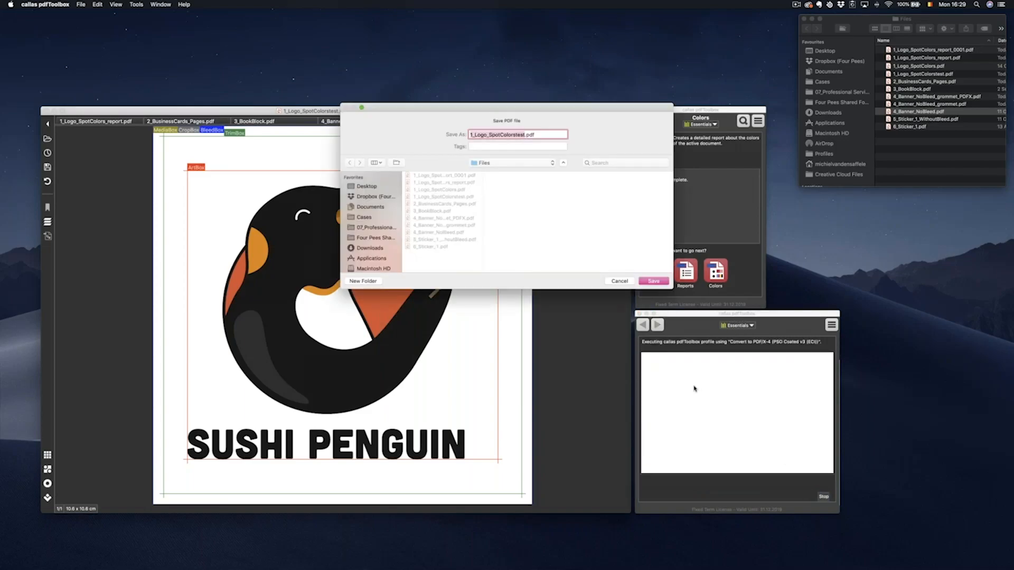
key("Right")
type("2")
key("Return")
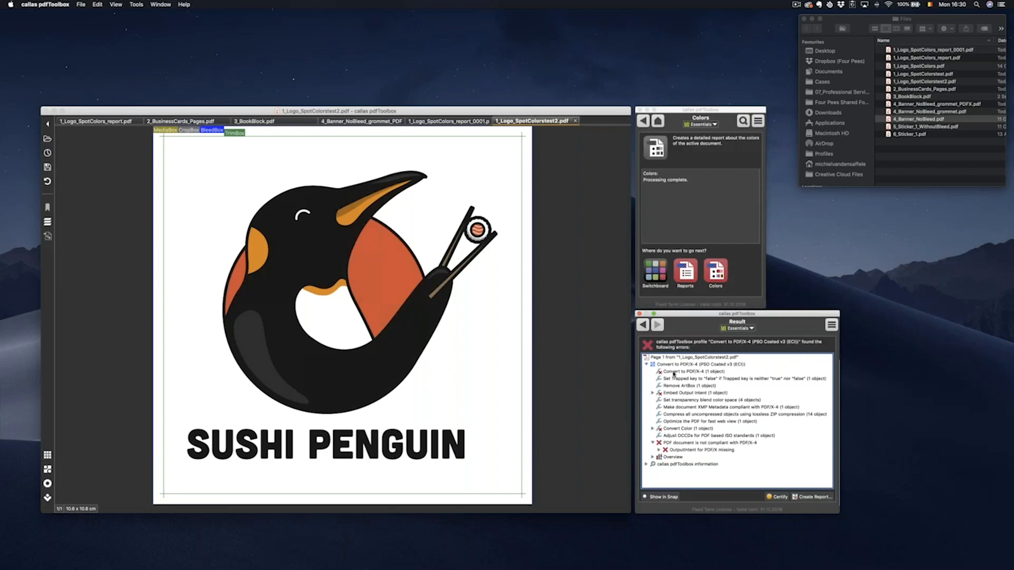
Save a PDF report of the conversion results with overview and details as 1_Logo_SpotColorstest2_report.pdf and review its pages
left_click(813, 497)
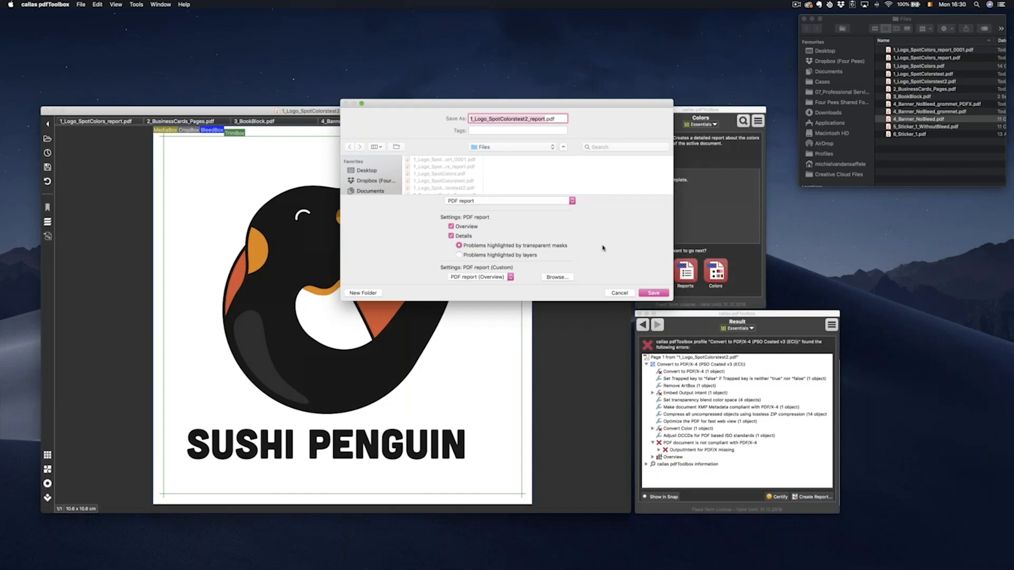
left_click(654, 293)
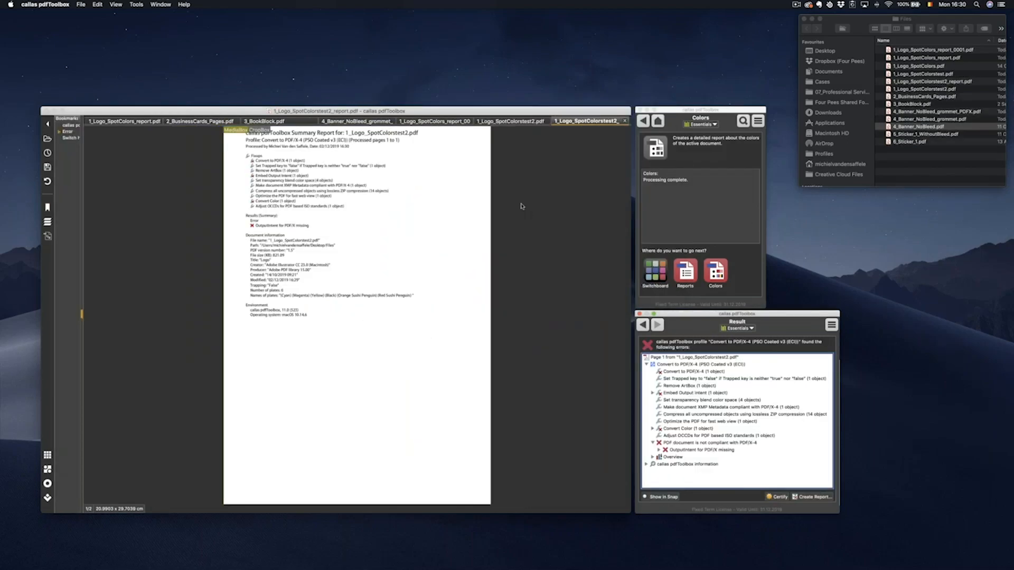
left_click(522, 206)
key("Right")
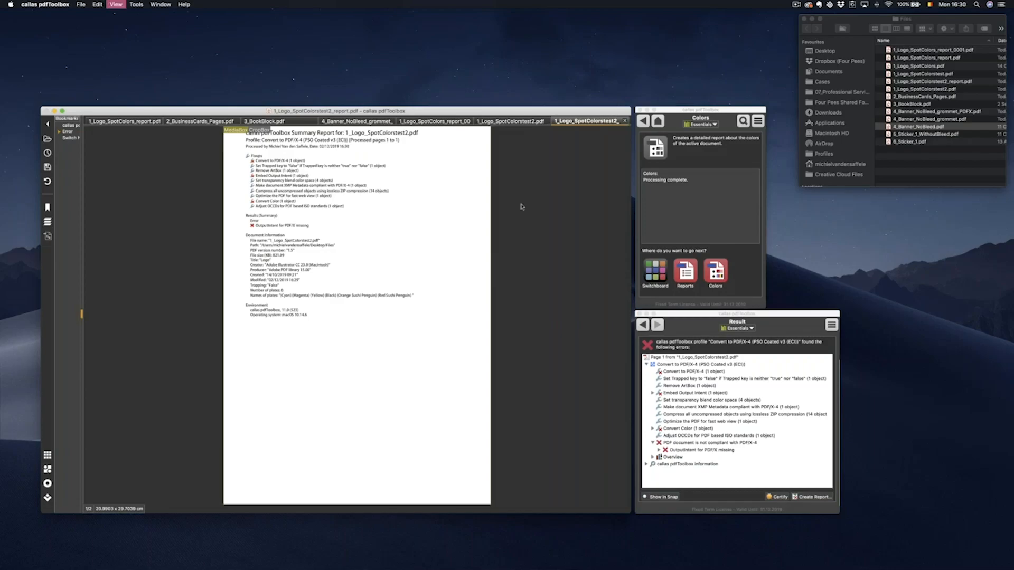
key("Left")
key("Right")
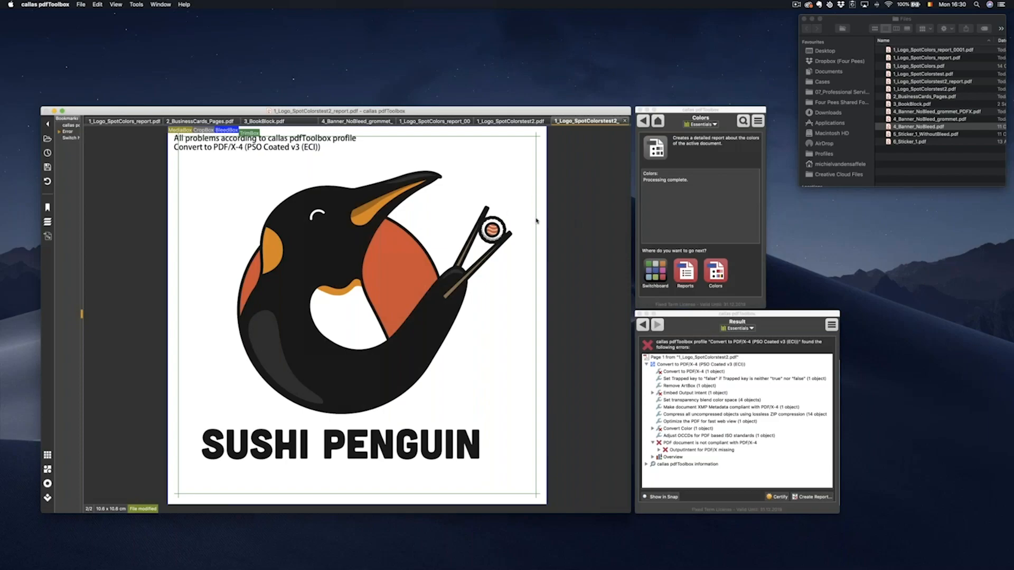
key("Page_Up")
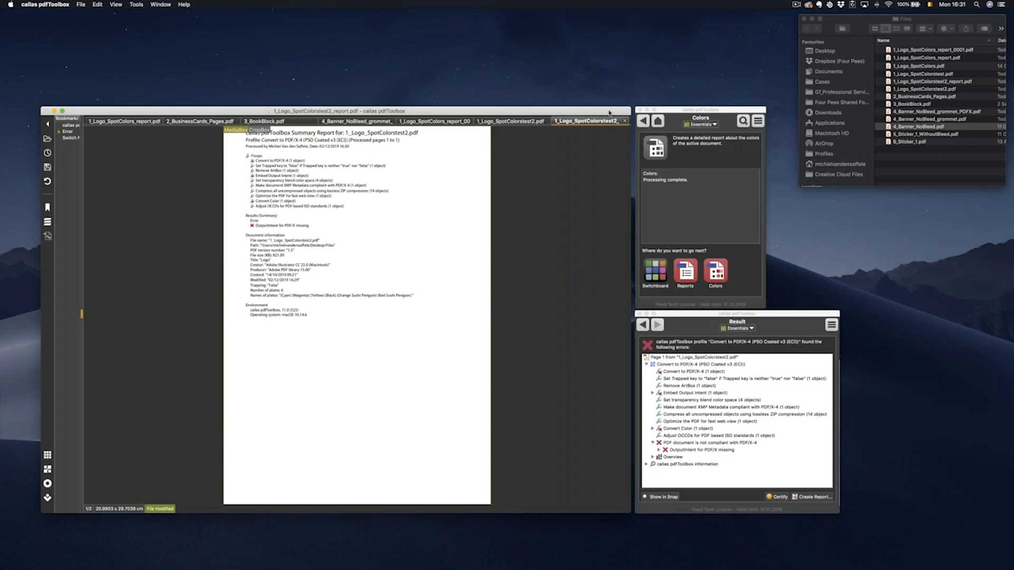
Return to the Switchboard overview and the profiles list, and look over the lists of checks and fixups
left_click(657, 121)
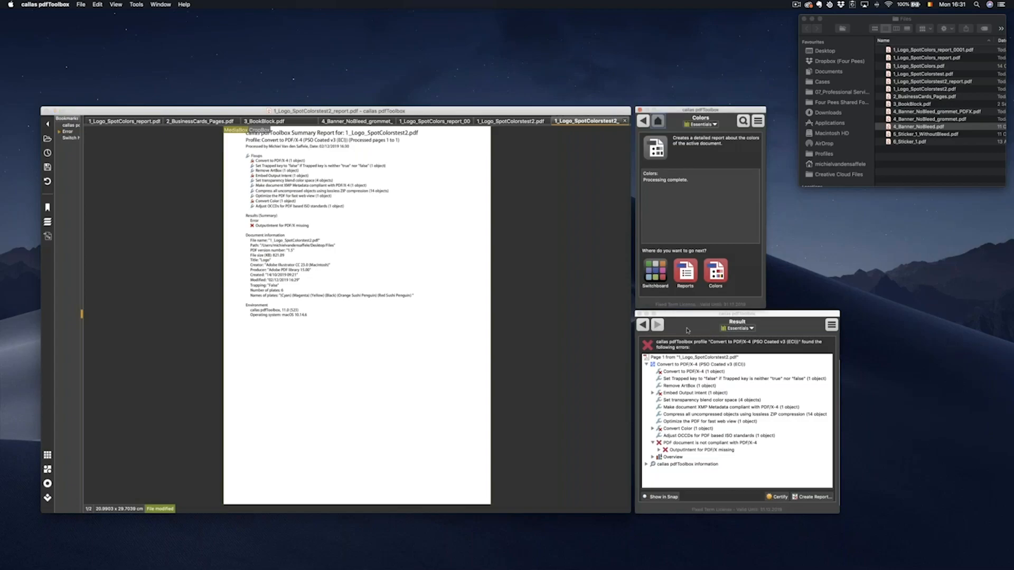
left_click(642, 325)
left_click(643, 325)
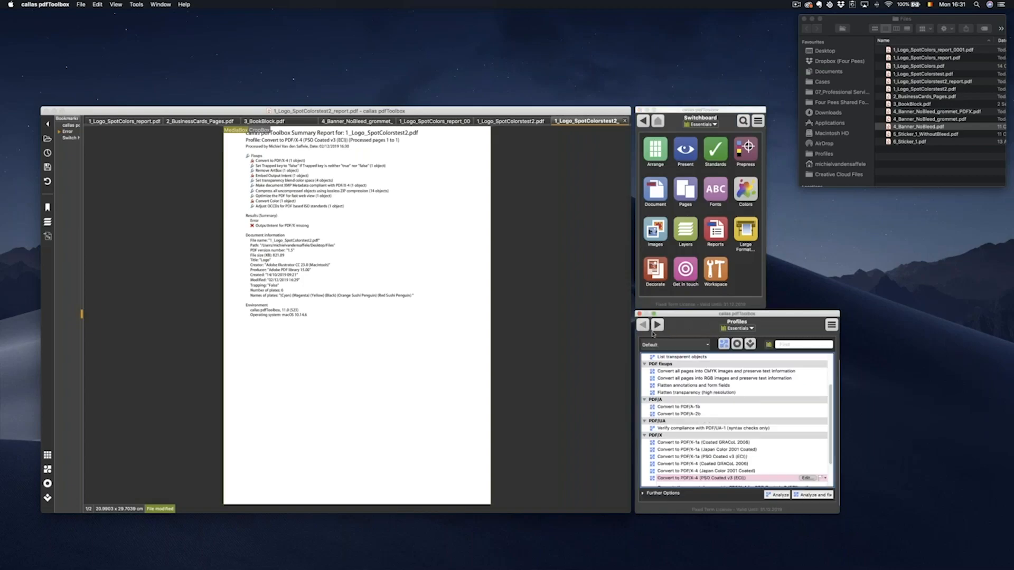
left_click(736, 344)
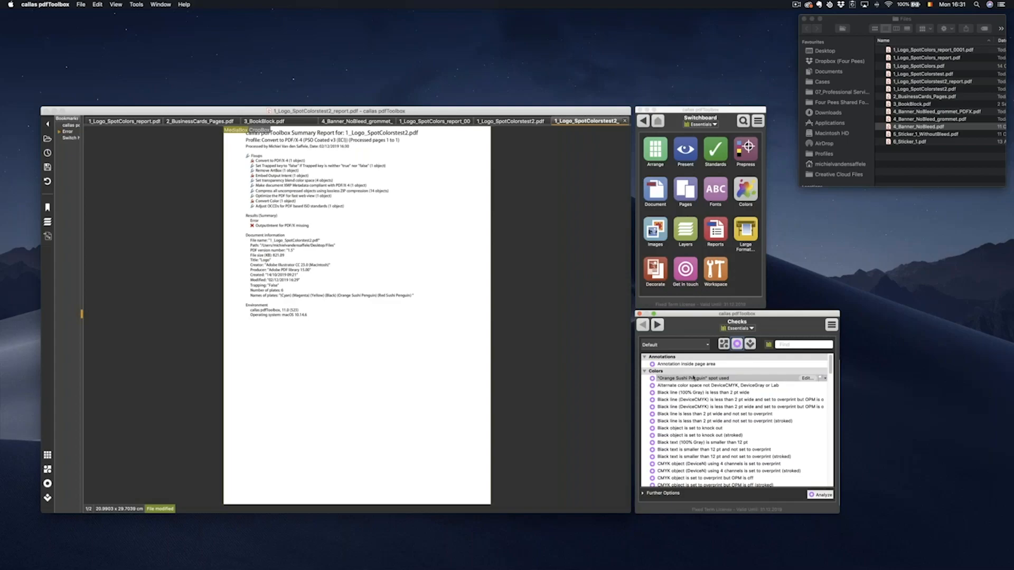
left_click(749, 344)
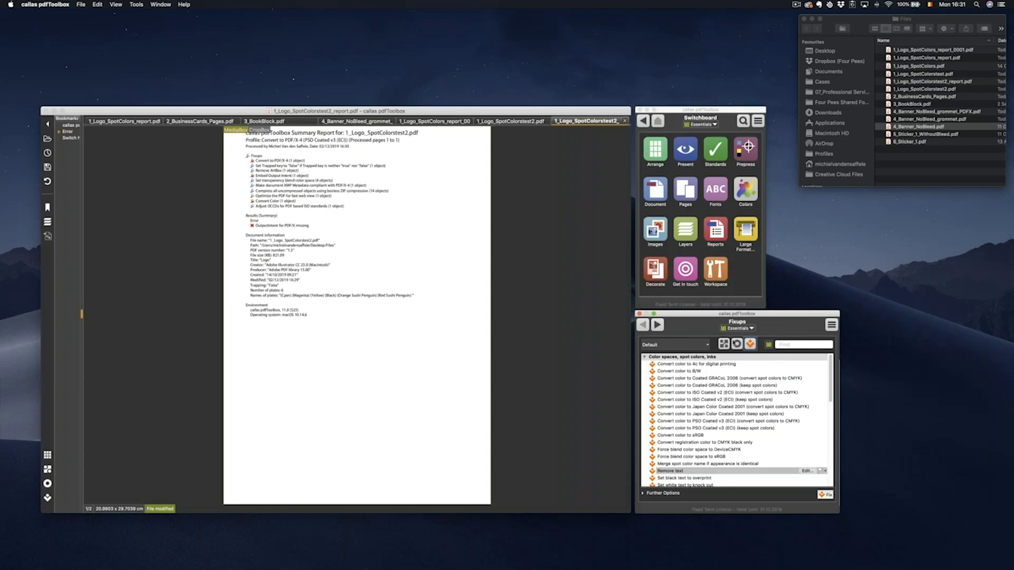
left_click(724, 344)
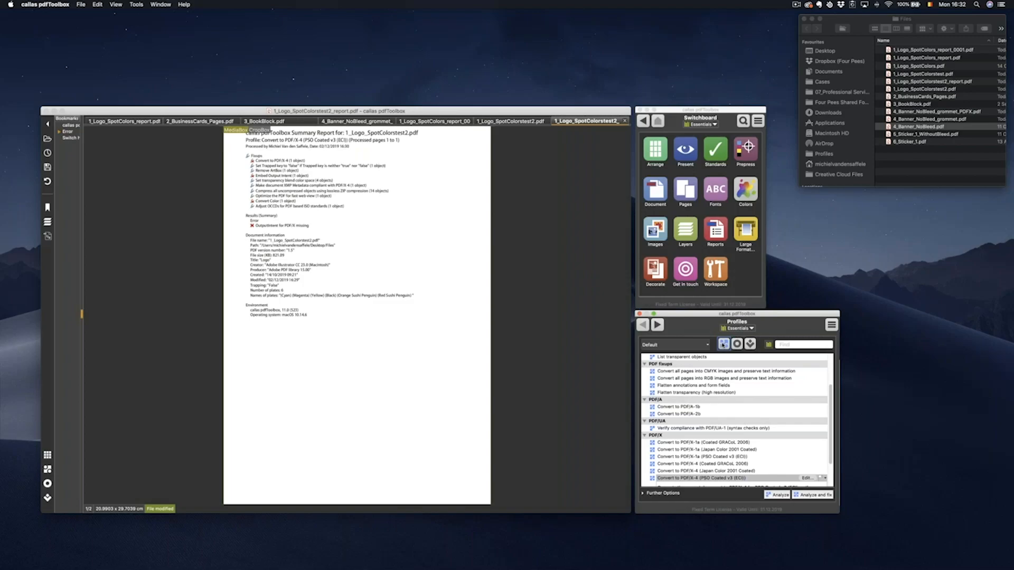
Open 5_Sticker_1_WithoutBleed.pdf and create a new process plan
left_click_drag(934, 135, 599, 192)
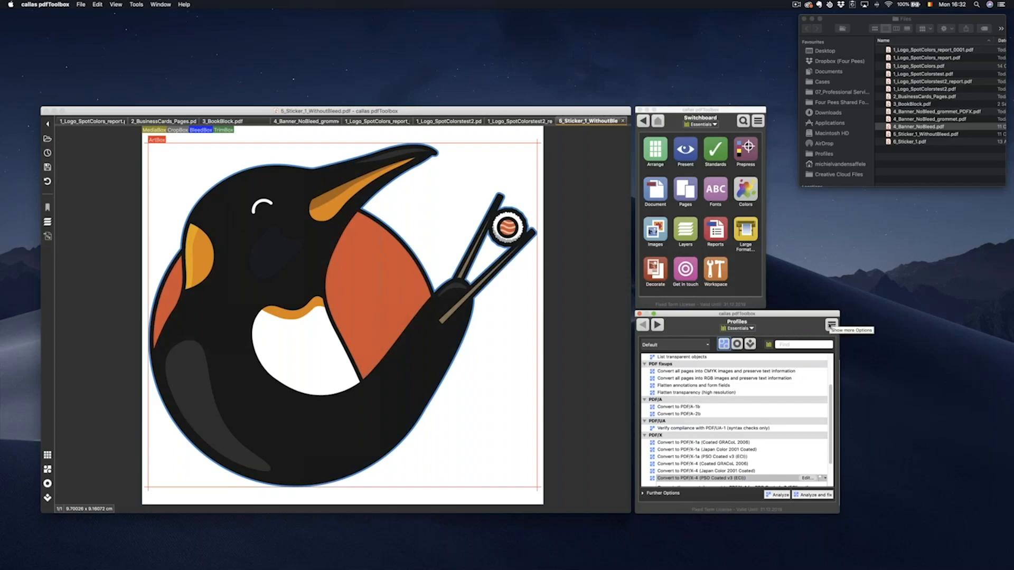
left_click(831, 325)
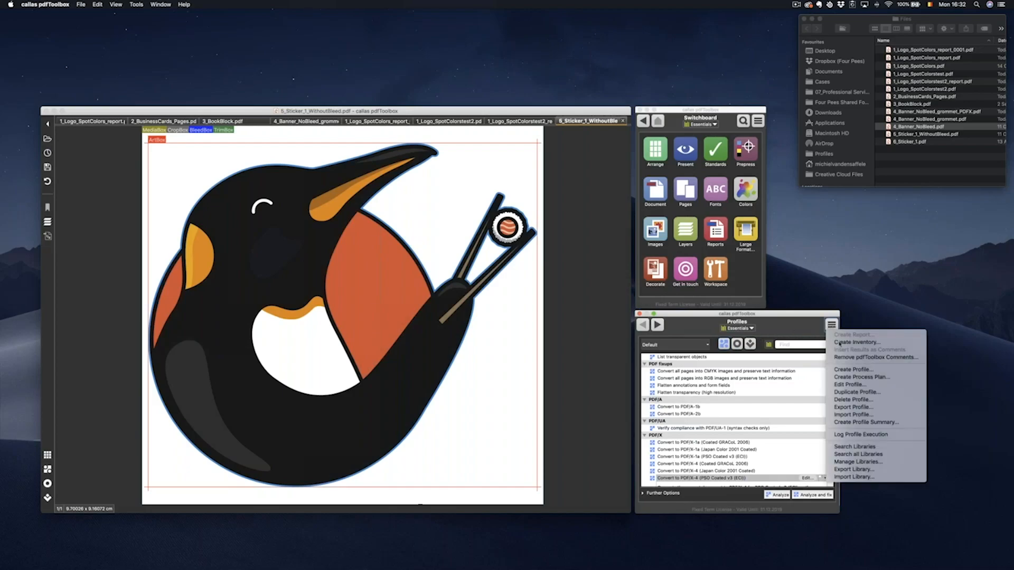
left_click(853, 377)
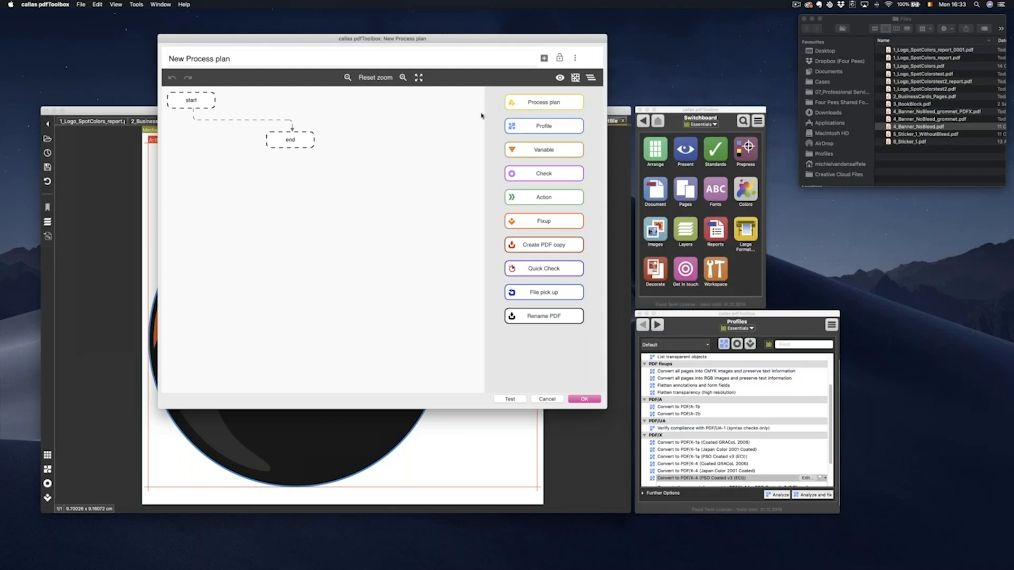
Add a Profile step to the process plan and connect it between the start and end nodes
left_click_drag(301, 152, 405, 281)
left_click_drag(544, 126, 329, 158)
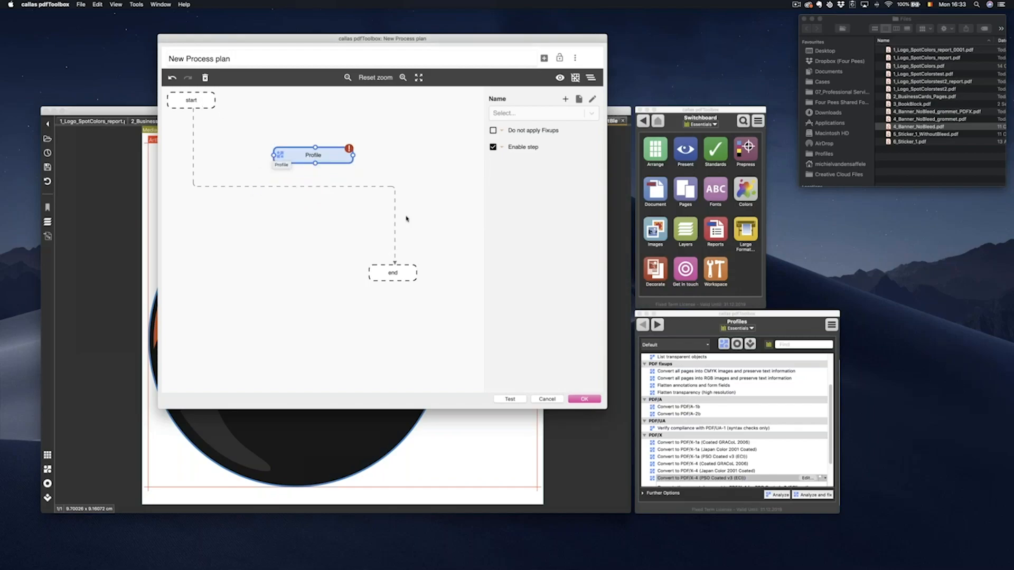
left_click(396, 258)
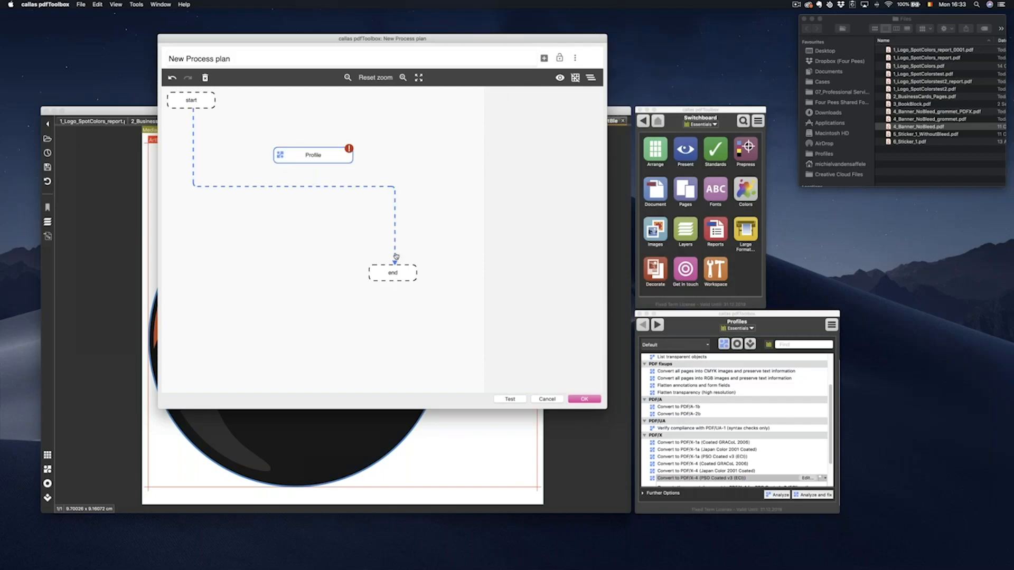
left_click_drag(396, 258, 273, 156)
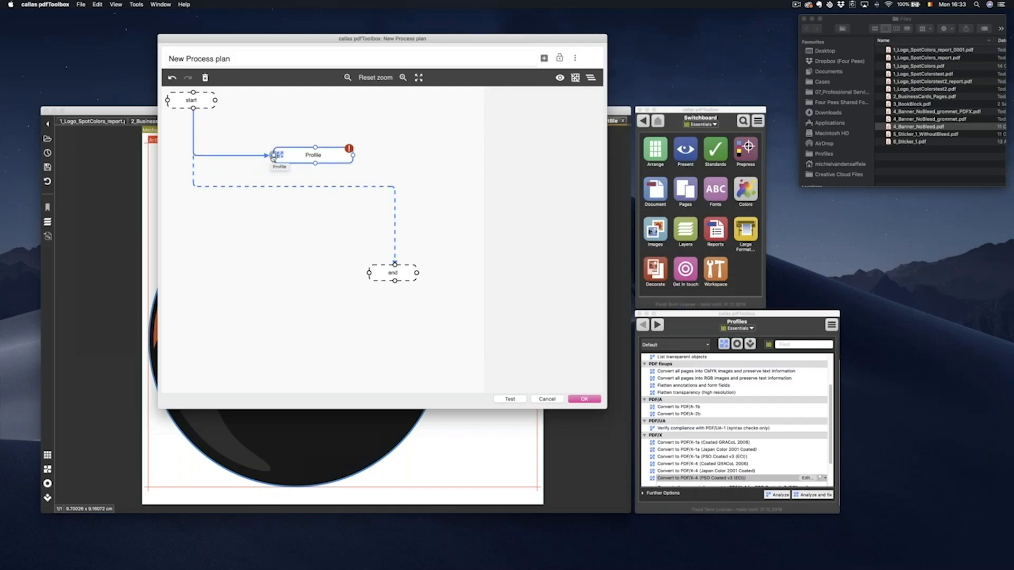
left_click_drag(352, 154, 414, 206)
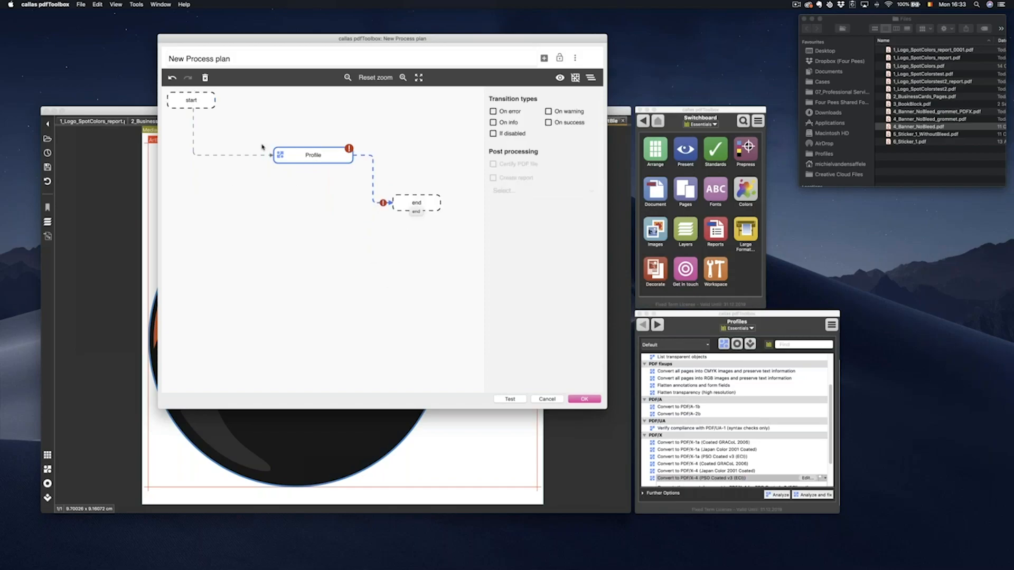
left_click_drag(315, 162, 273, 162)
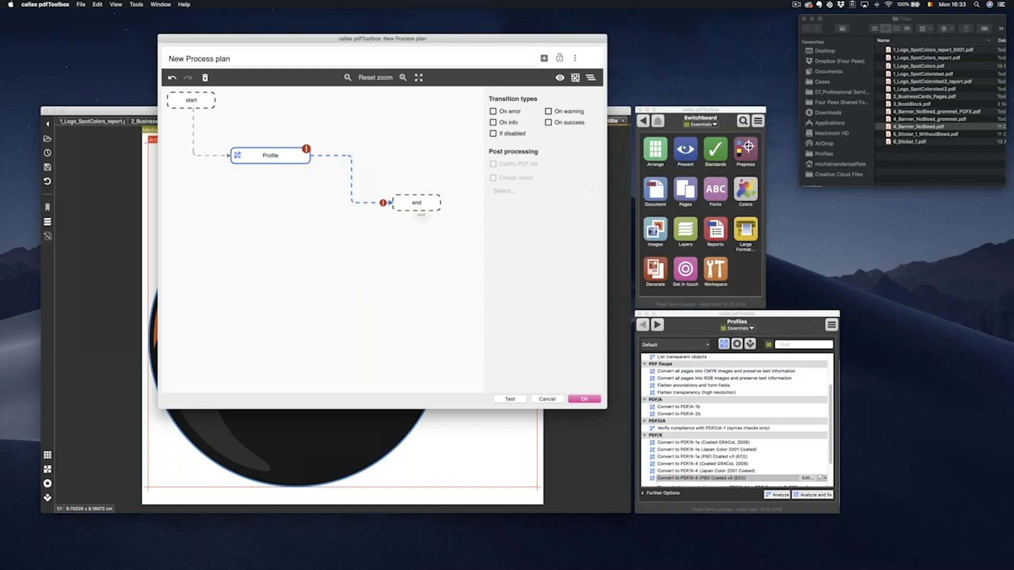
left_click(293, 159)
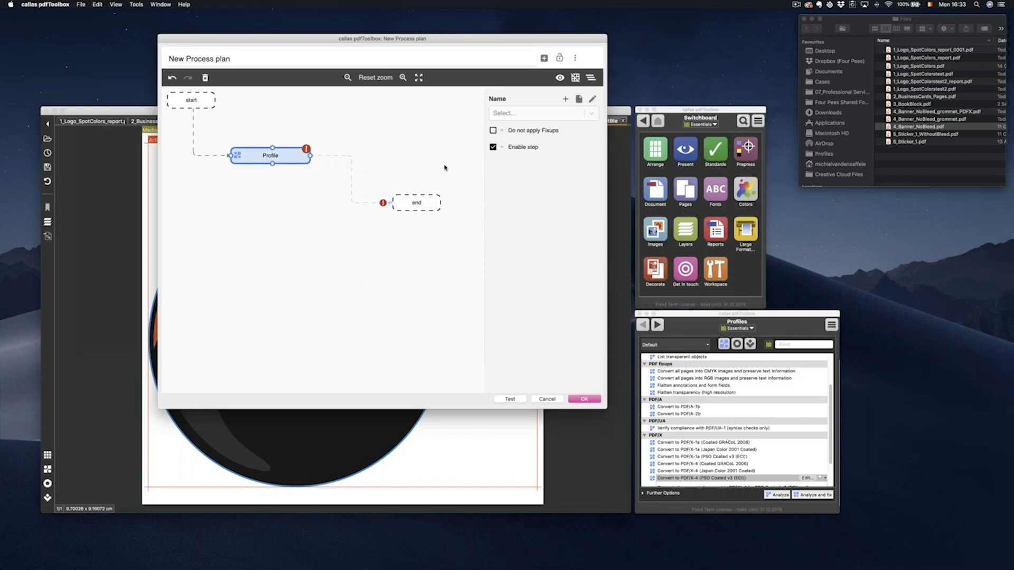
left_click(335, 118)
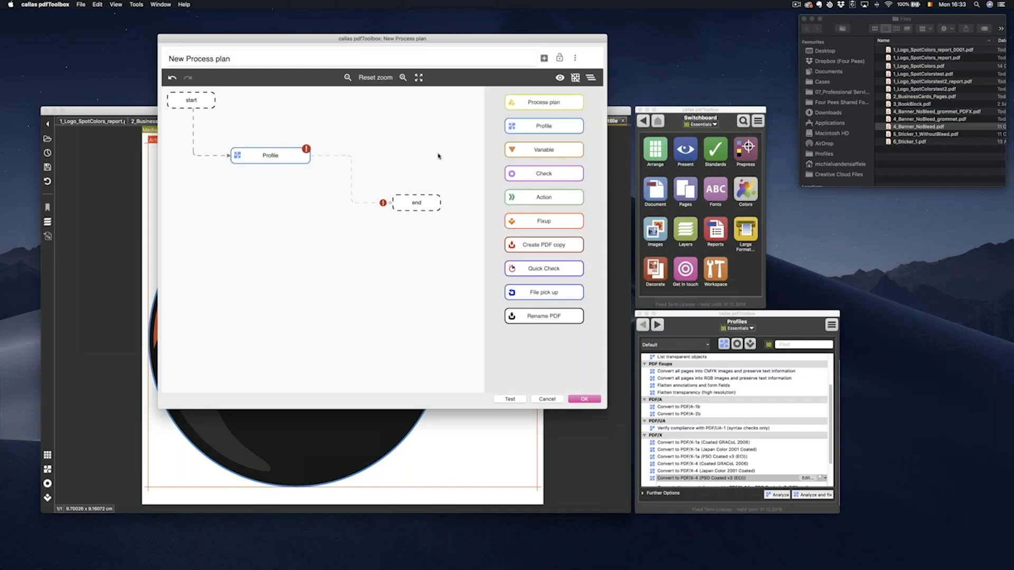
Add a Fixup step below the Profile step and connect it between the Profile step and the end node
left_click_drag(544, 221, 313, 235)
left_click(271, 155)
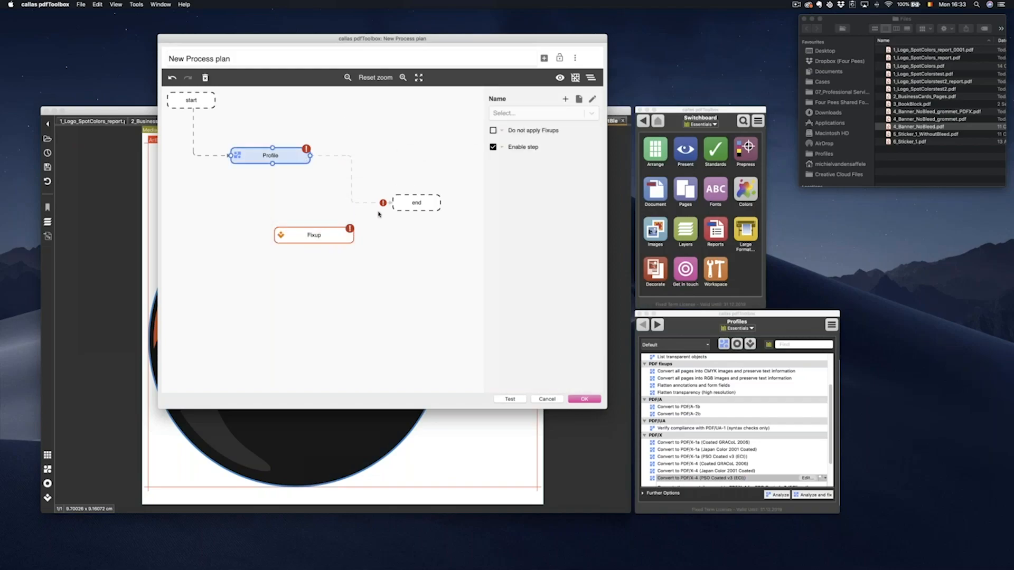
left_click_drag(410, 204, 421, 307)
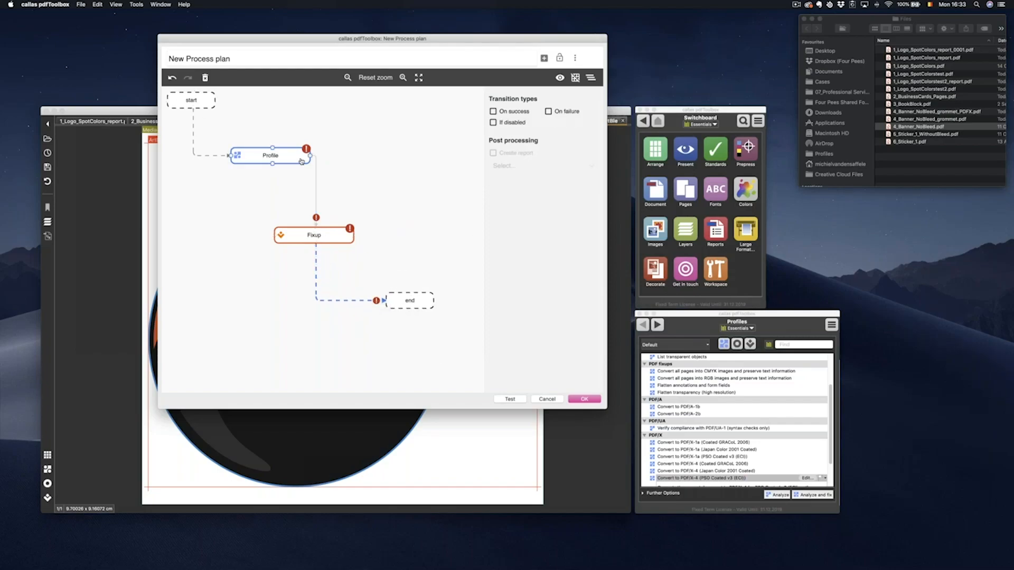
left_click_drag(293, 163, 284, 169)
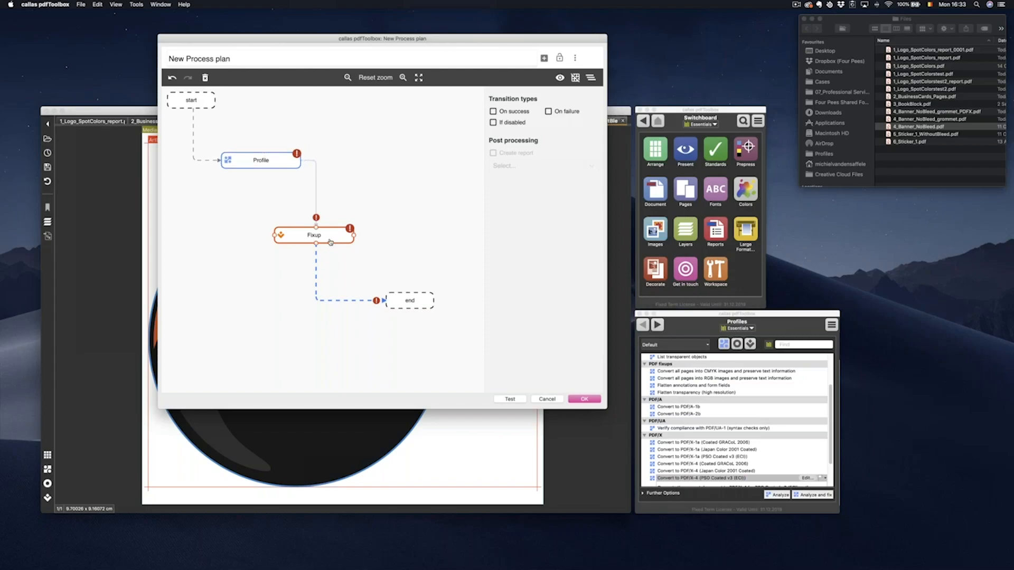
left_click_drag(338, 241, 347, 240)
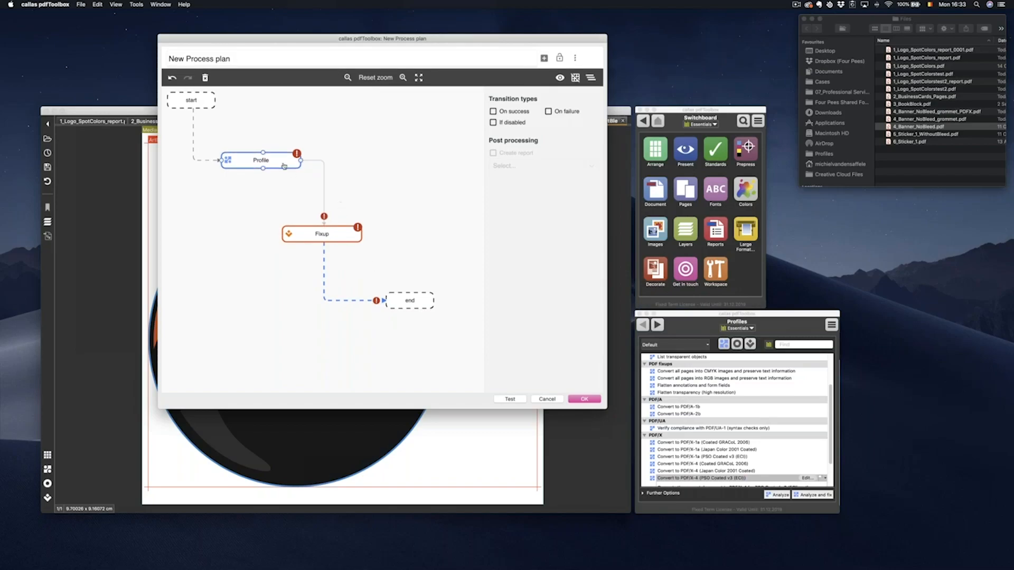
Set the Profile-to-Fixup transition to On success and connect the Profile step directly to the end node with an On error transition
left_click(314, 160)
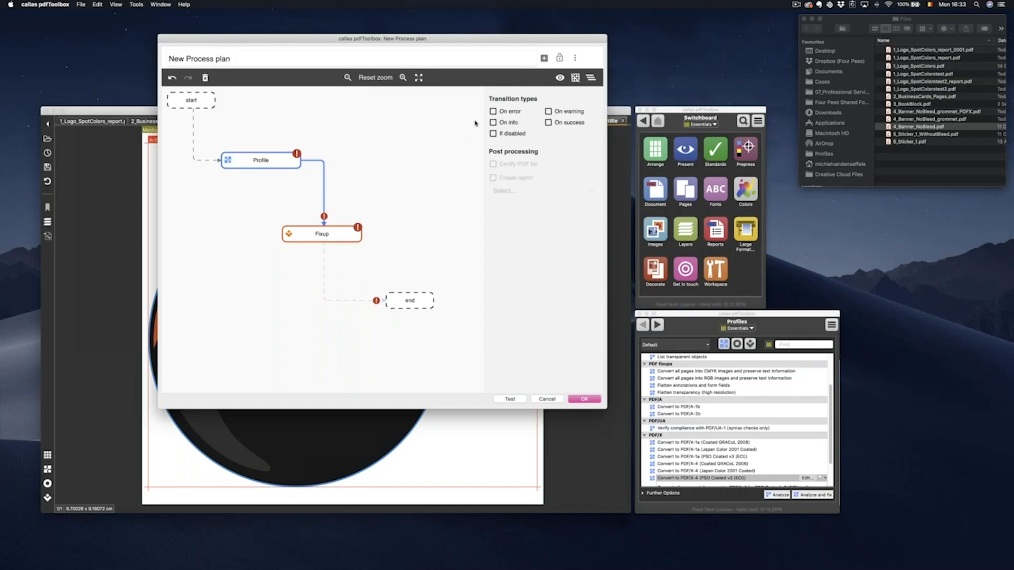
left_click(548, 122)
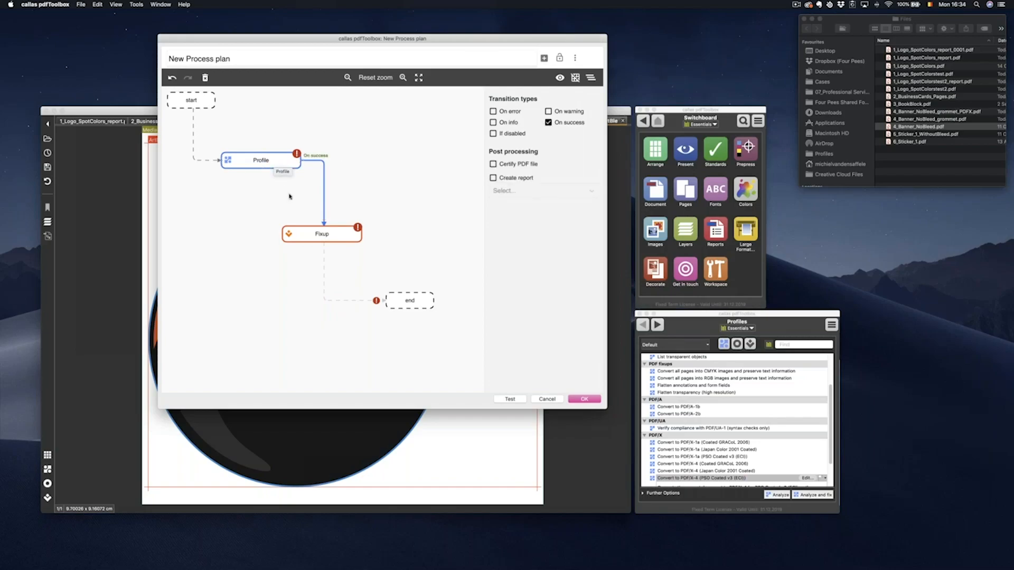
mouse_move(263, 168)
left_mouse_down()
mouse_move(290, 308)
mouse_move(386, 300)
left_mouse_up()
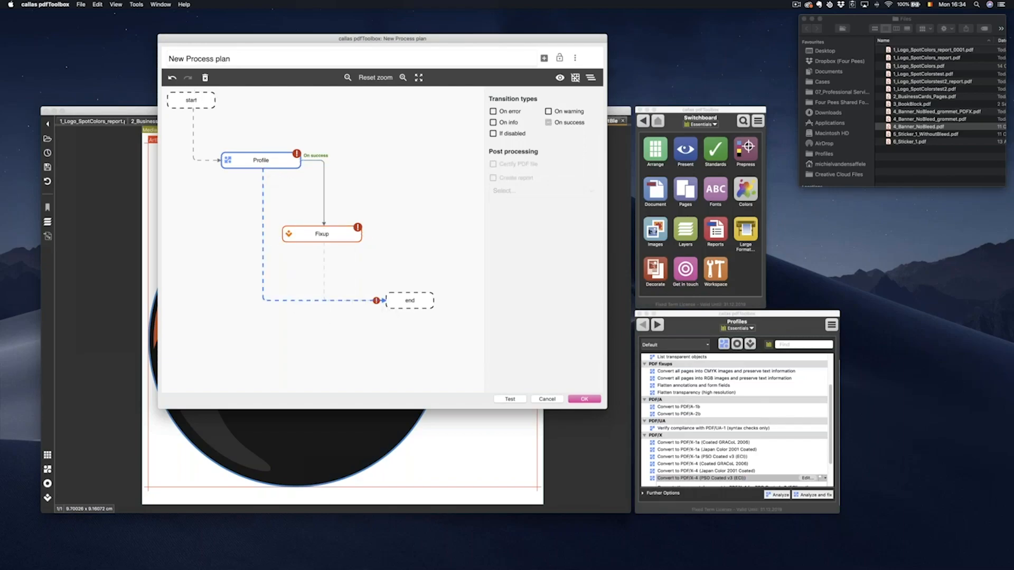
left_click(494, 112)
left_click(373, 154)
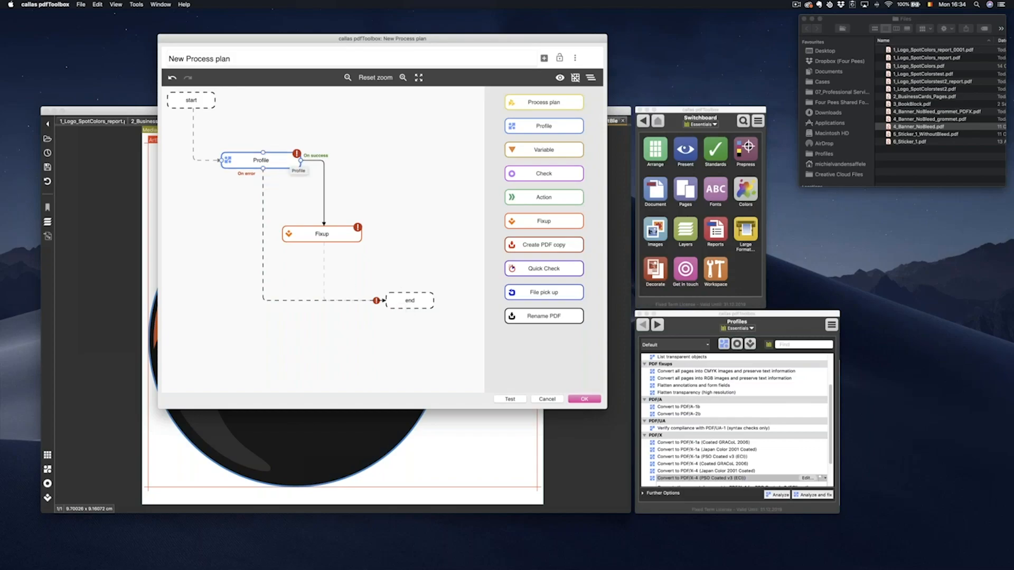
Assign the Convert to PDF/A-1b profile to the Profile step
left_click(260, 160)
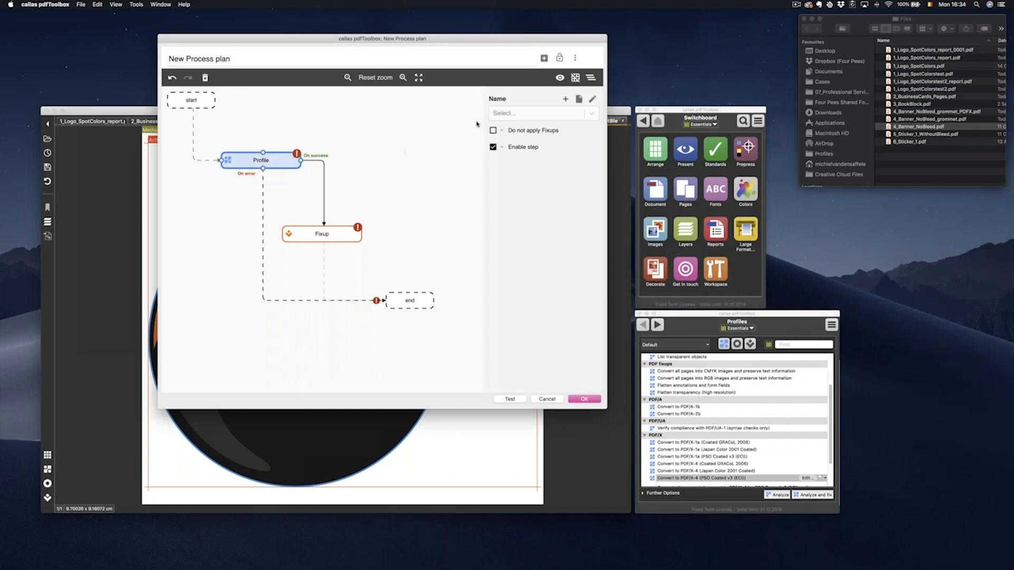
left_click(590, 116)
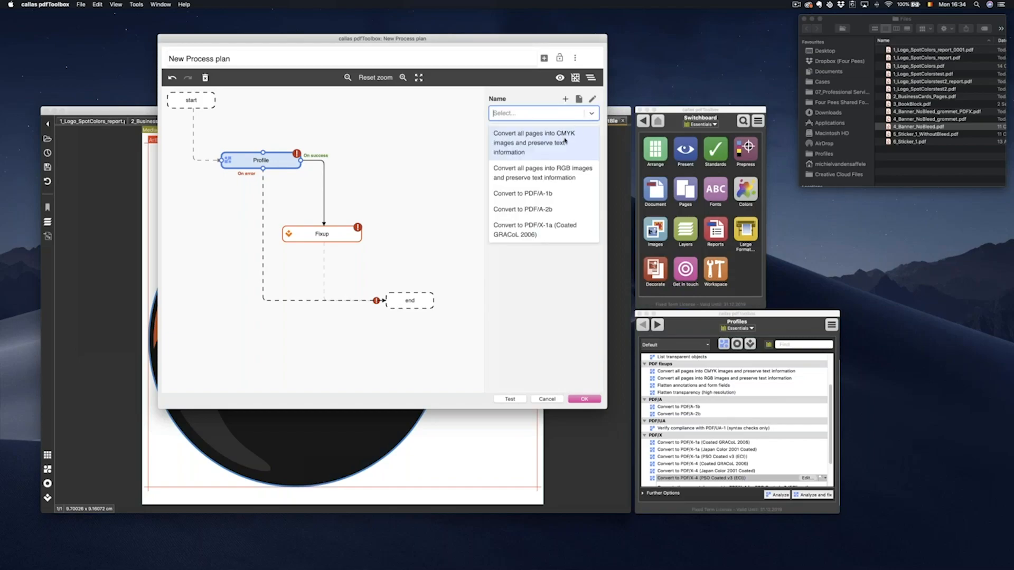
left_click(549, 194)
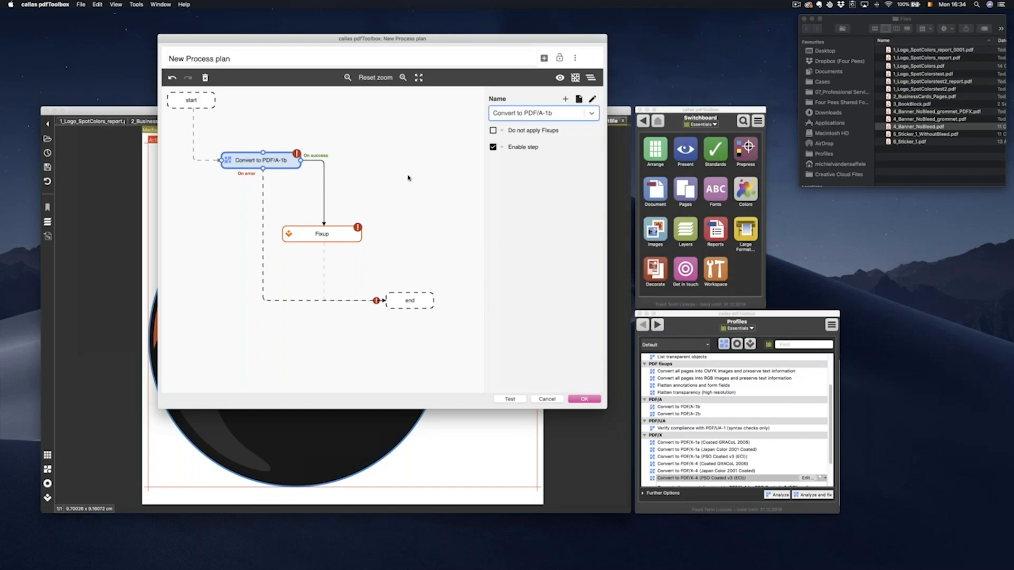
left_click(408, 178)
Set the transition from the Fixup step to the end node to On success
left_click(343, 236)
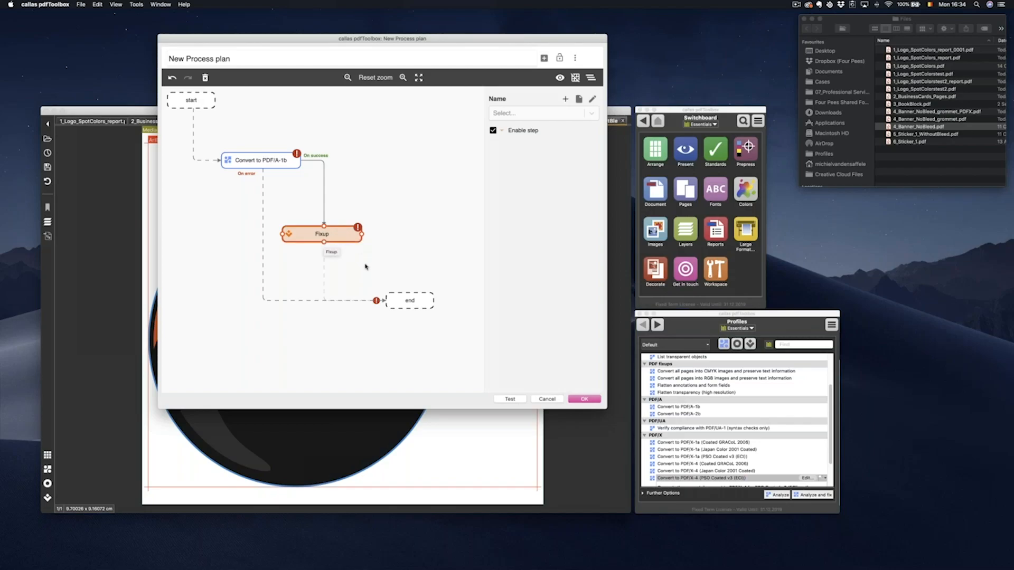
left_click(324, 271)
left_click(493, 112)
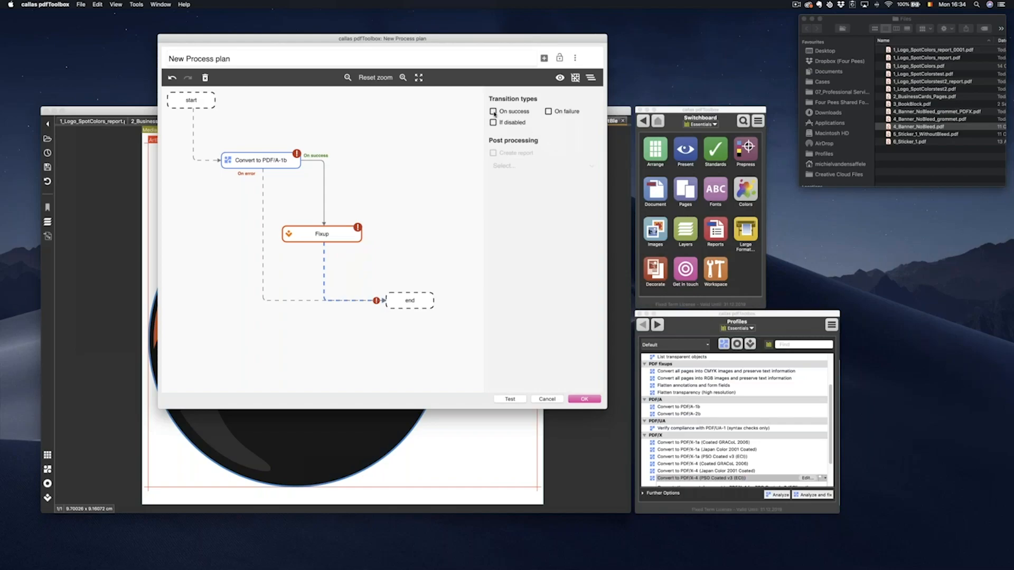
left_click(368, 177)
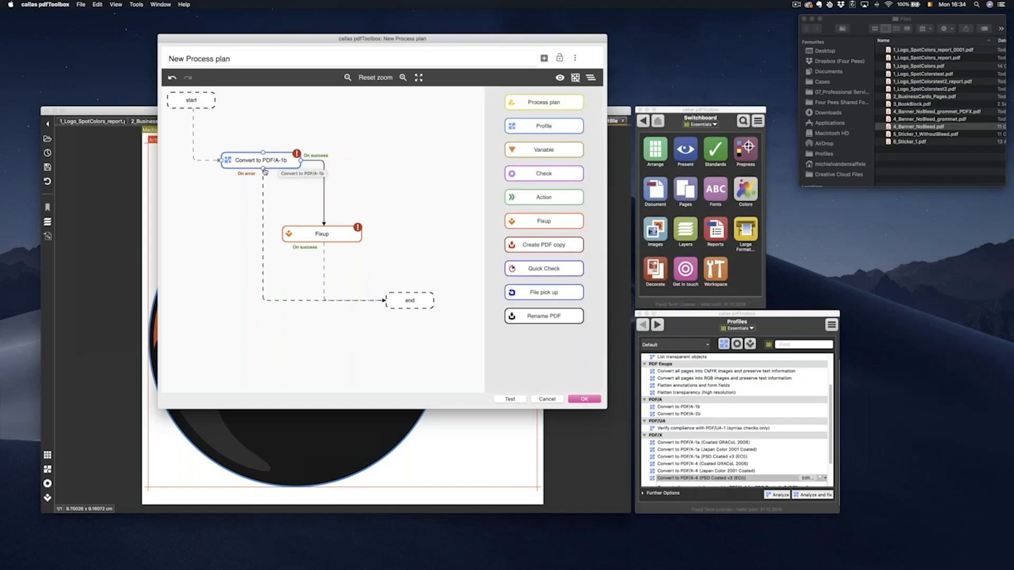
left_click(300, 161)
left_click_drag(301, 165, 300, 166)
left_click(317, 163)
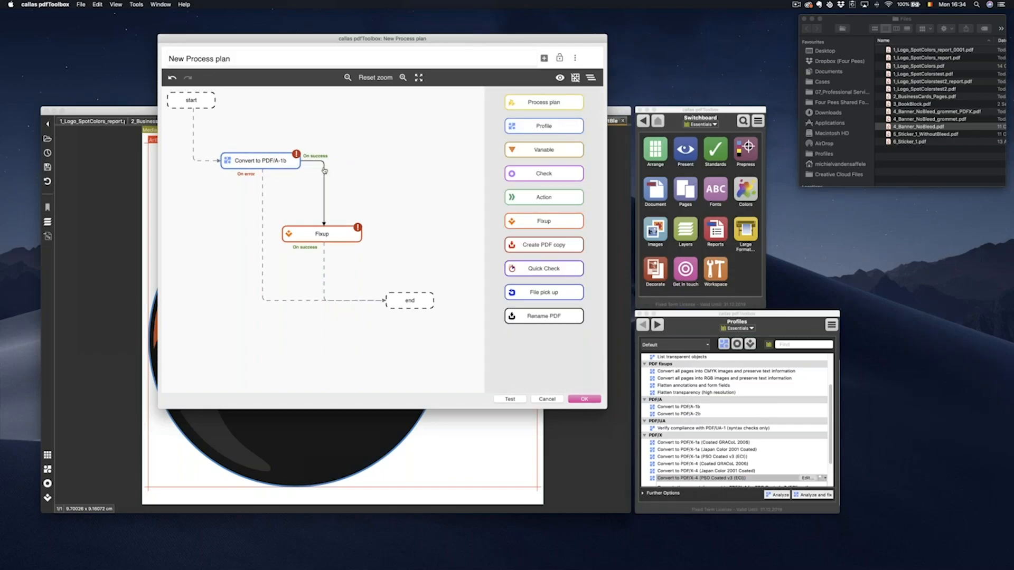
Add the On info and On warning conditions to the transition from the Convert to PDF/A-1b step to the Fixup step
left_click(324, 171)
left_click(549, 111)
left_click(492, 122)
left_click(418, 160)
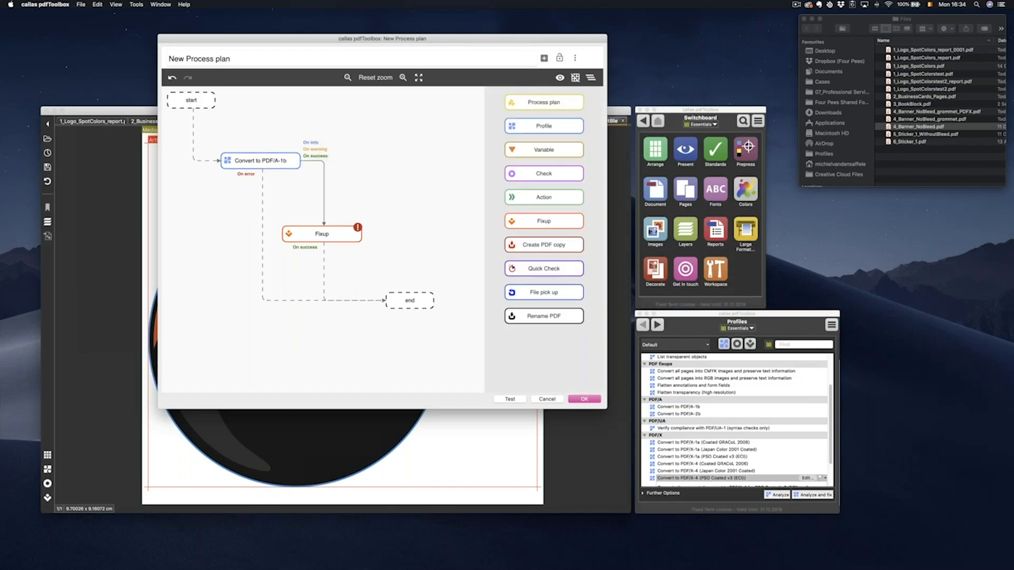
Add the On failure condition to the transition from the Fixup step to the end node, leaving If disabled off
left_click(348, 236)
mouse_move(362, 238)
left_mouse_down()
mouse_move(389, 224)
mouse_move(410, 297)
mouse_move(347, 239)
left_mouse_up()
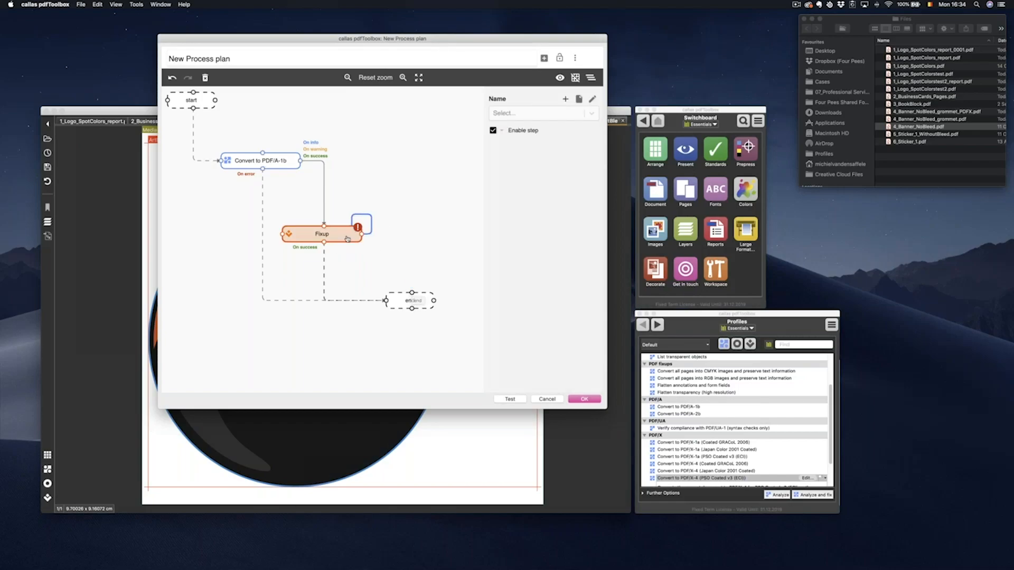
left_click(324, 260)
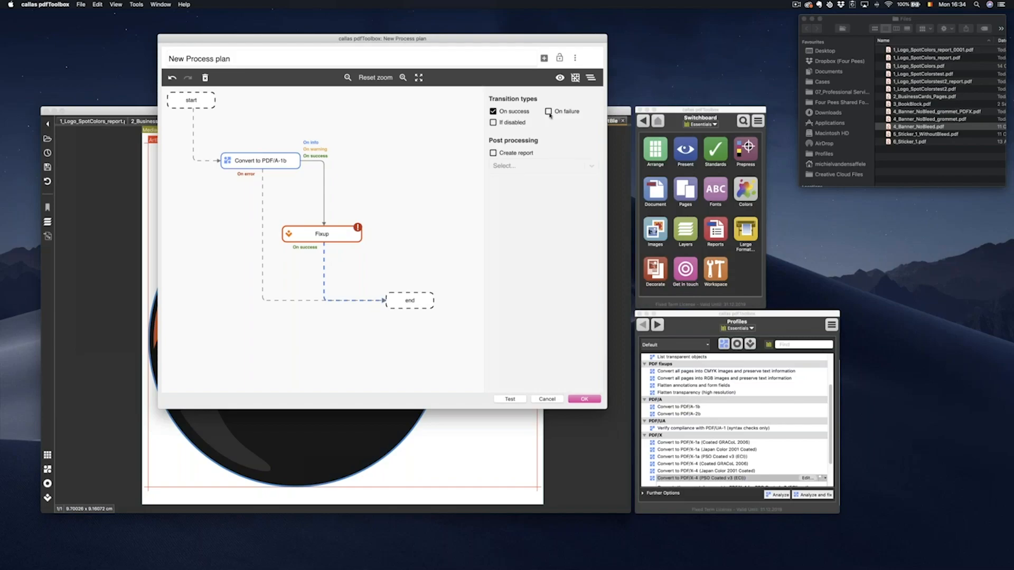
left_click(549, 111)
left_click(493, 123)
left_click(494, 122)
Assign the Auto-correct nesting of page geometry boxes fixup to the Fixup step
left_click(322, 234)
left_click(575, 113)
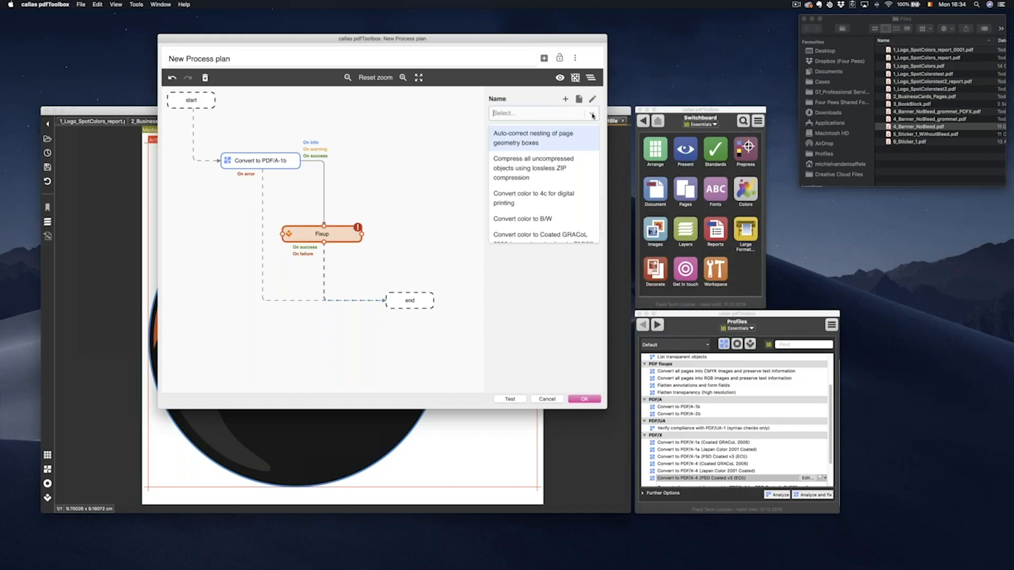
left_click(564, 140)
left_click(375, 175)
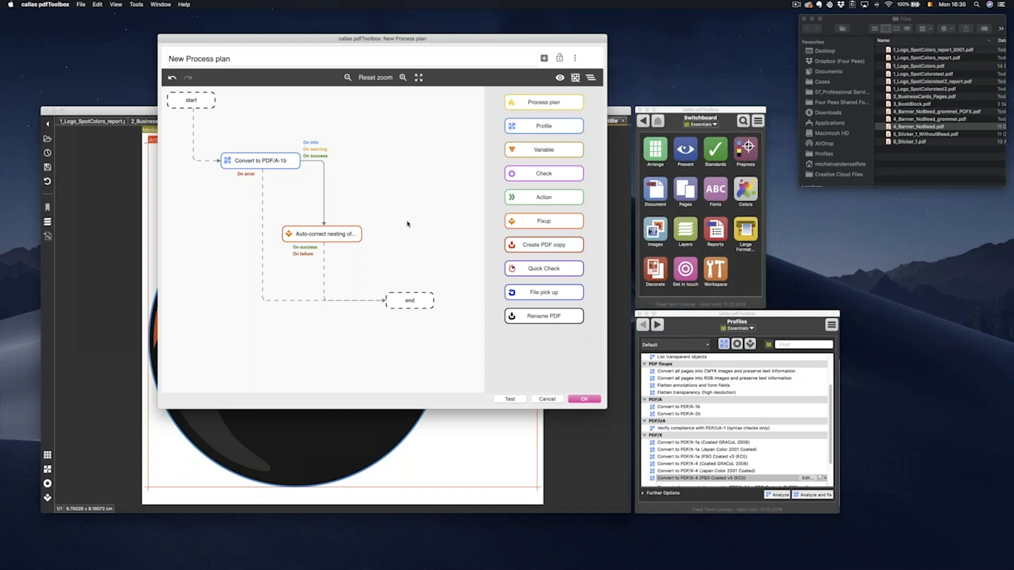
Reposition the Convert to PDF/A-1b step within the flowchart, then discard the new process plan
left_click_drag(262, 160, 256, 159)
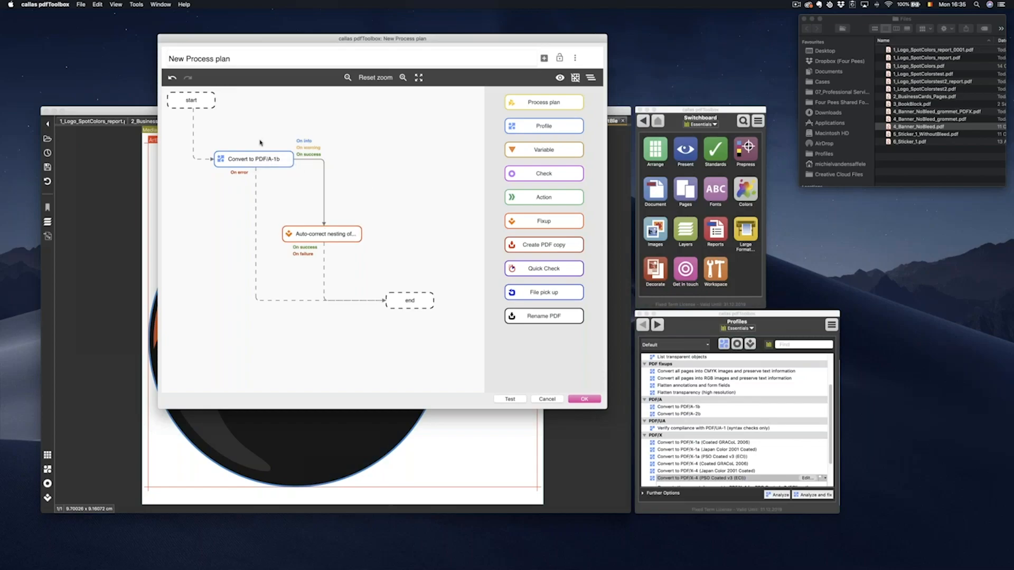
left_click_drag(261, 160, 281, 191)
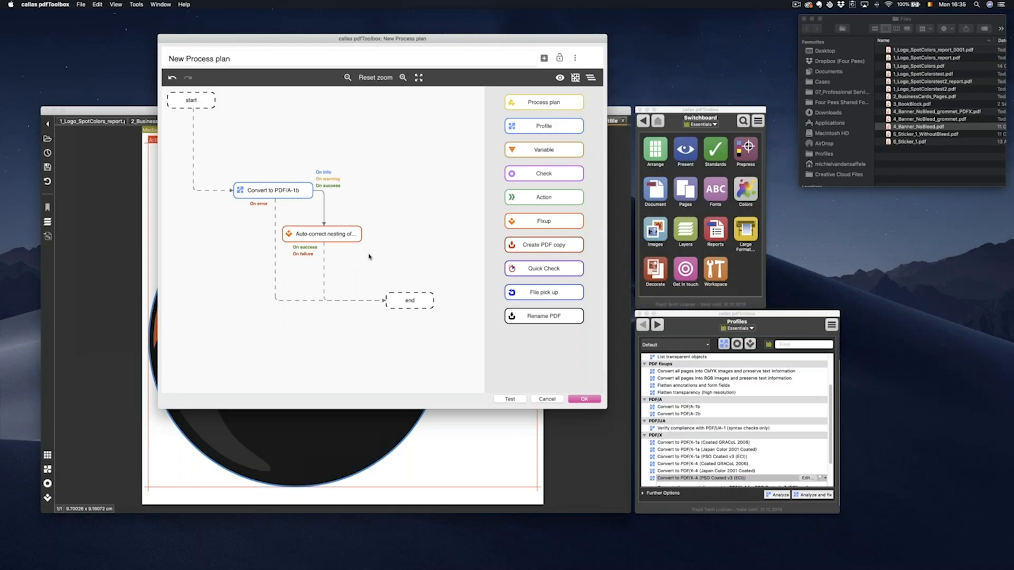
left_click_drag(264, 180, 245, 161)
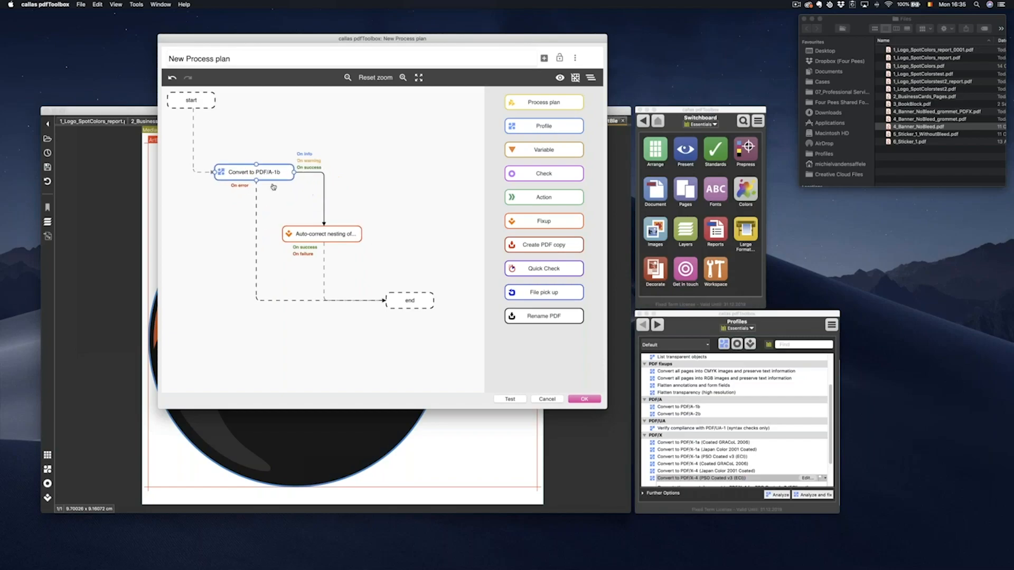
left_click(547, 399)
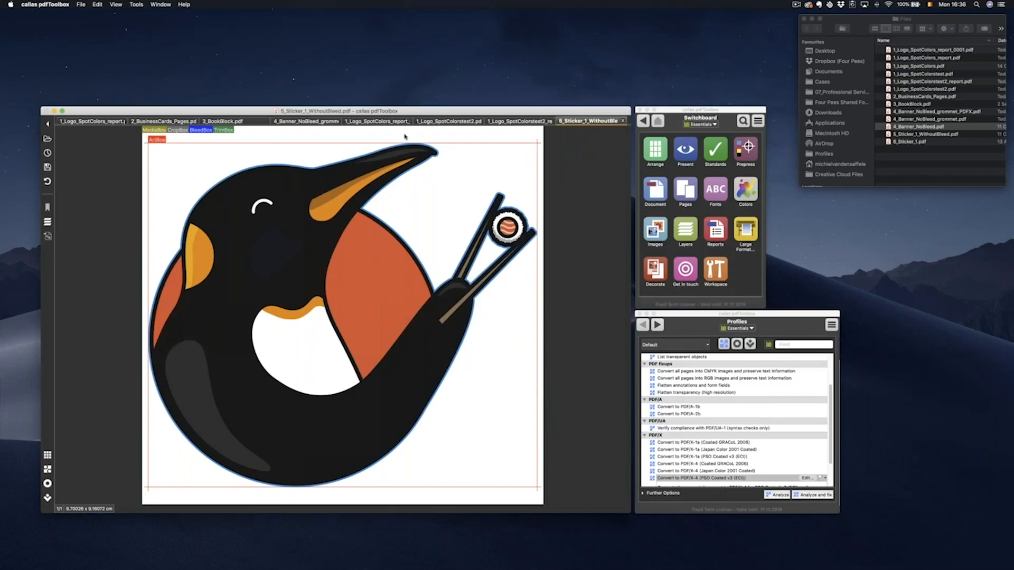
Visualize the sticker's ink coverage and set the highlighting threshold to 250%
left_click(115, 5)
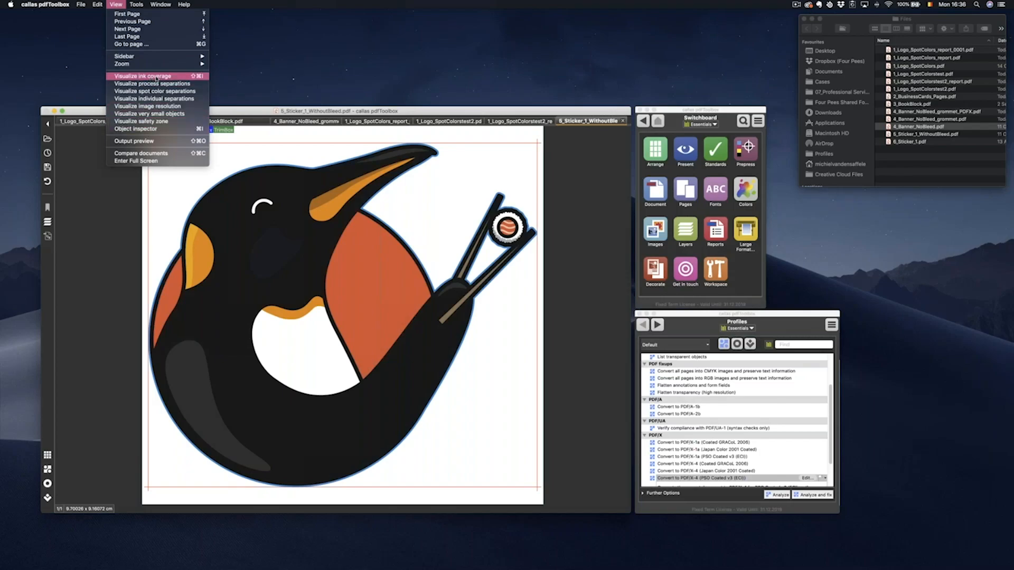
left_click(156, 78)
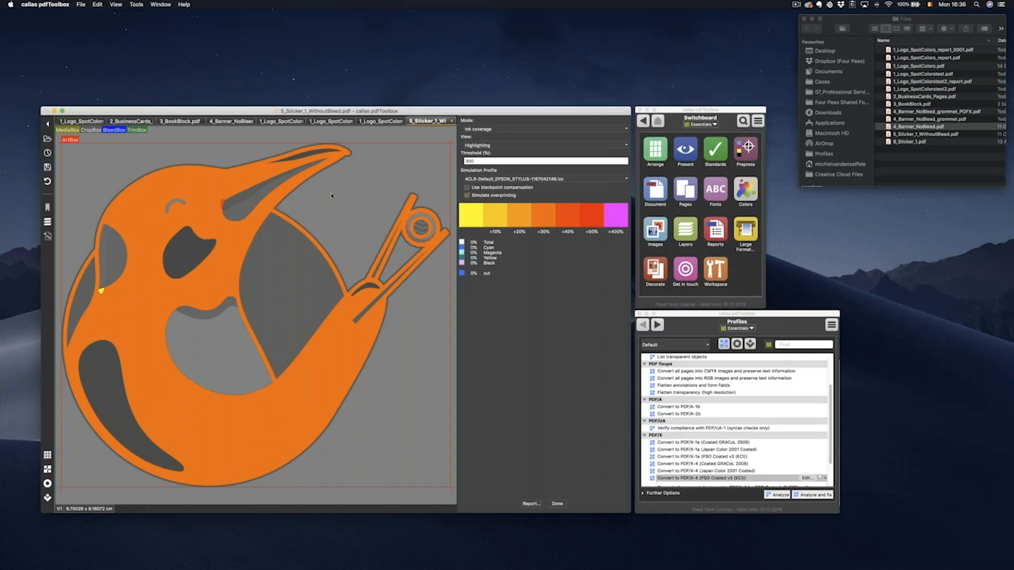
double_click(478, 160)
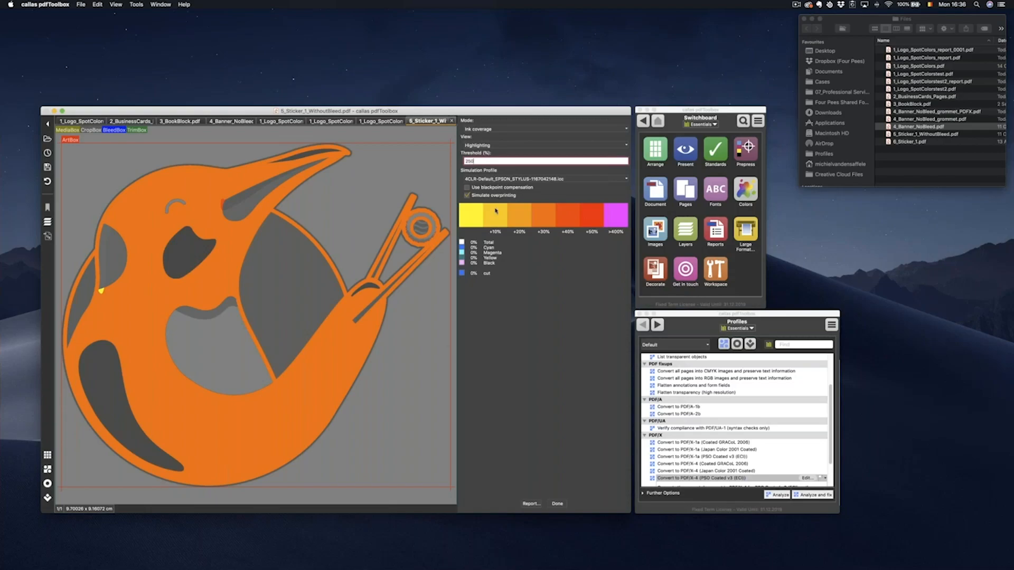
key("Return")
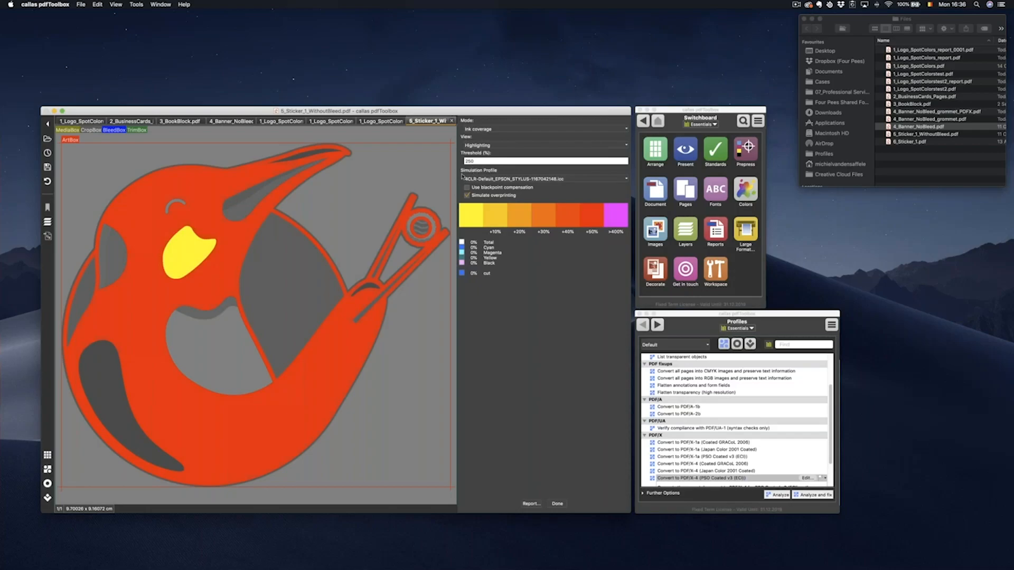
Set the simulation profile to ISO Coated v2 300% (ECI) and check ink coverage at thresholds of 300% and 330%
left_click(500, 180)
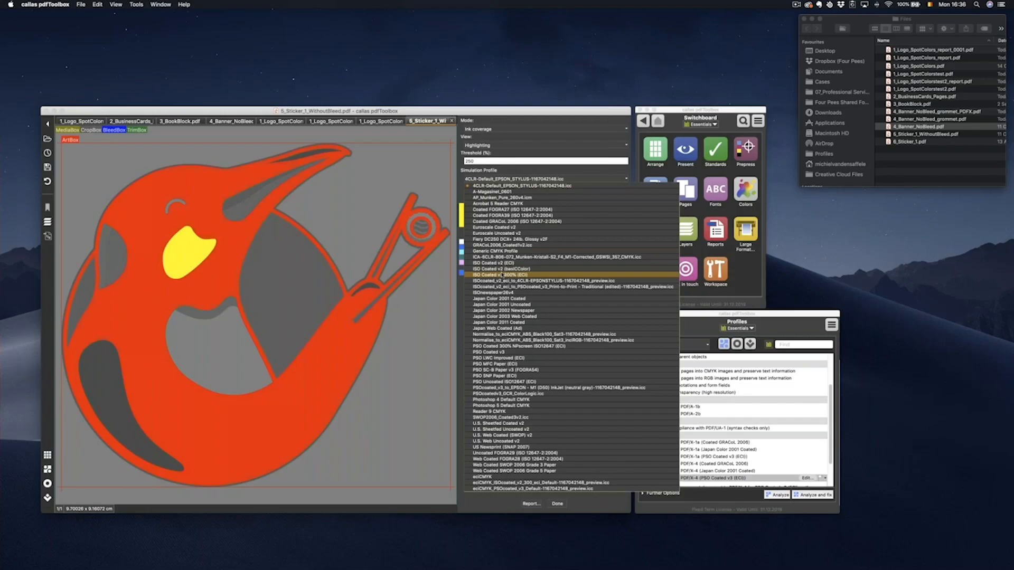
left_click(500, 275)
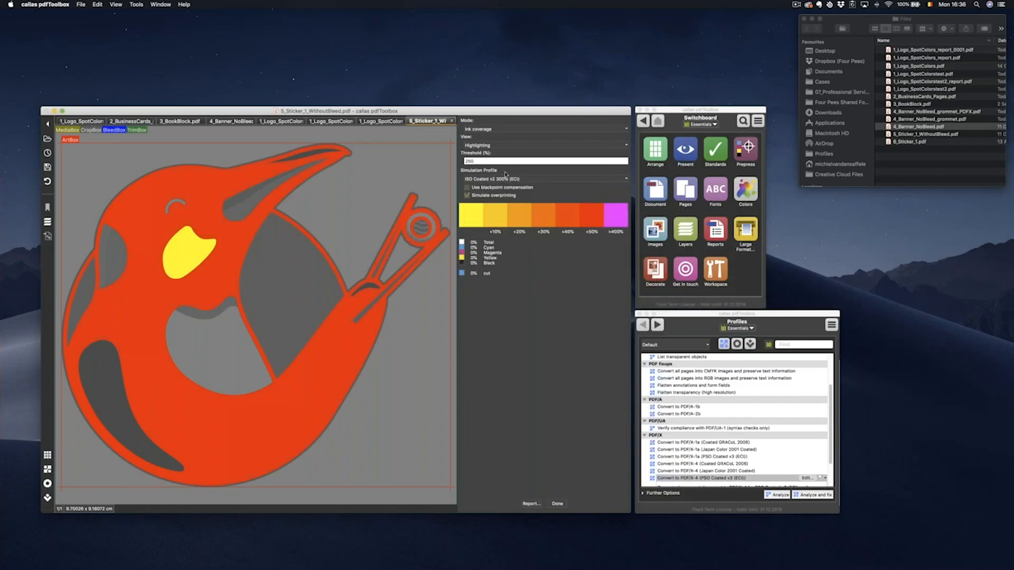
left_click(485, 162)
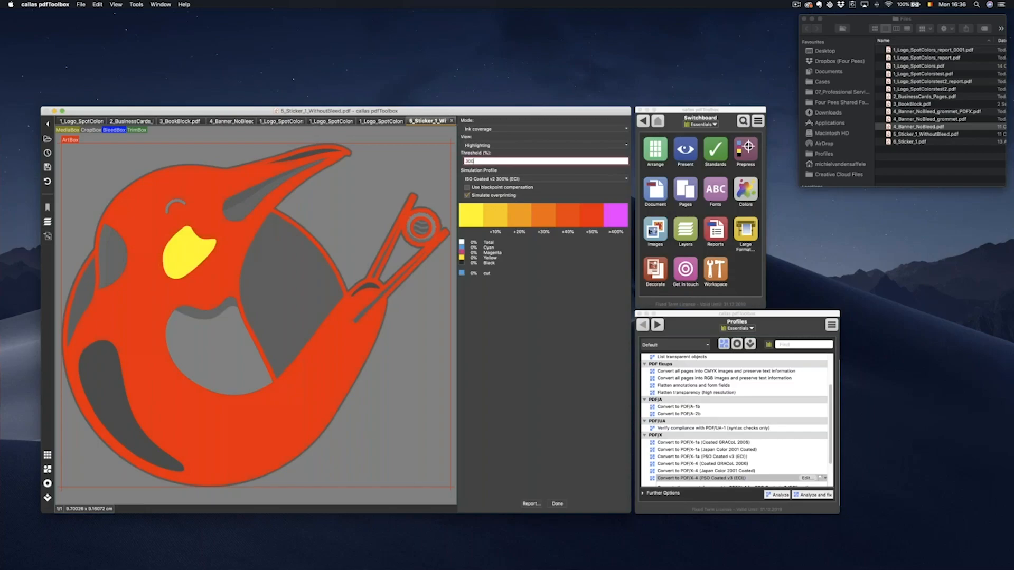
type("300")
key("Return")
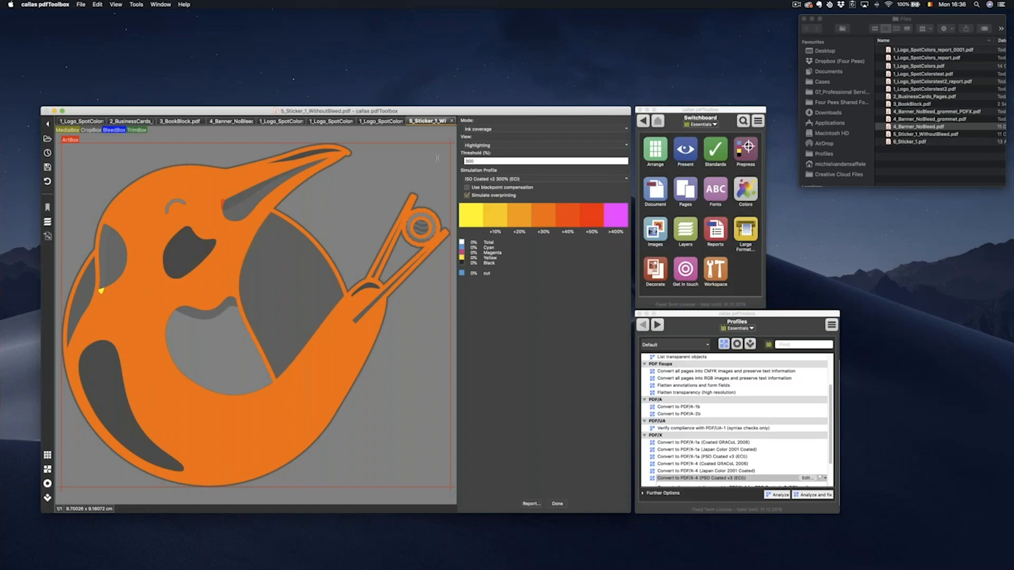
double_click(469, 161)
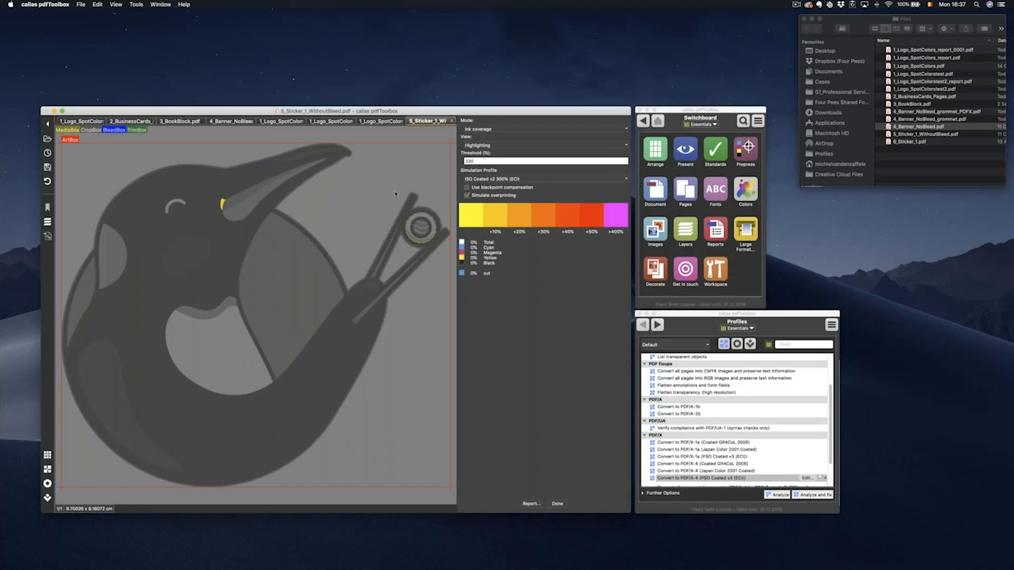
Visualize the sticker's process separations, showing the CMYK channels without spot colors
left_click(483, 132)
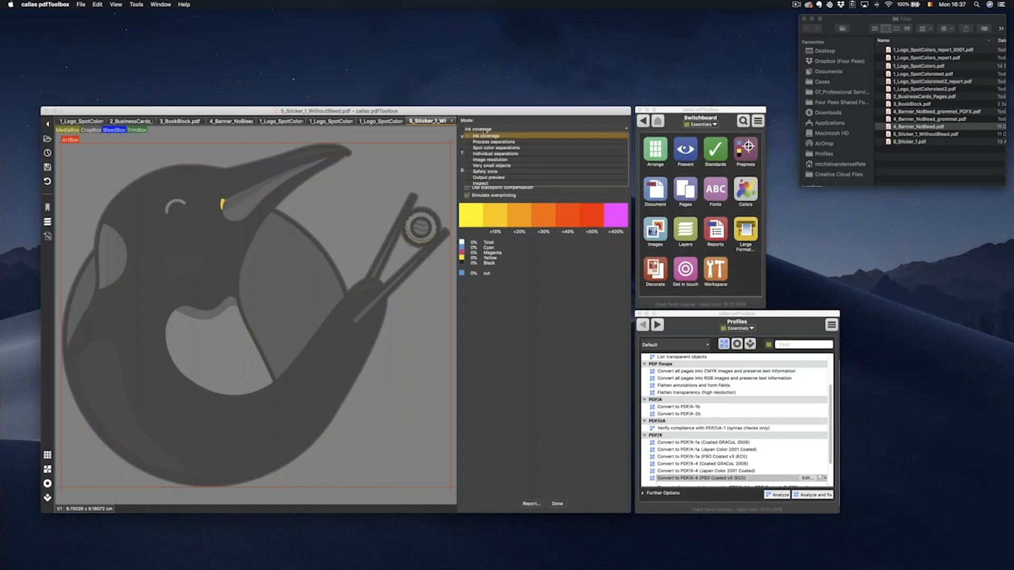
left_click(484, 142)
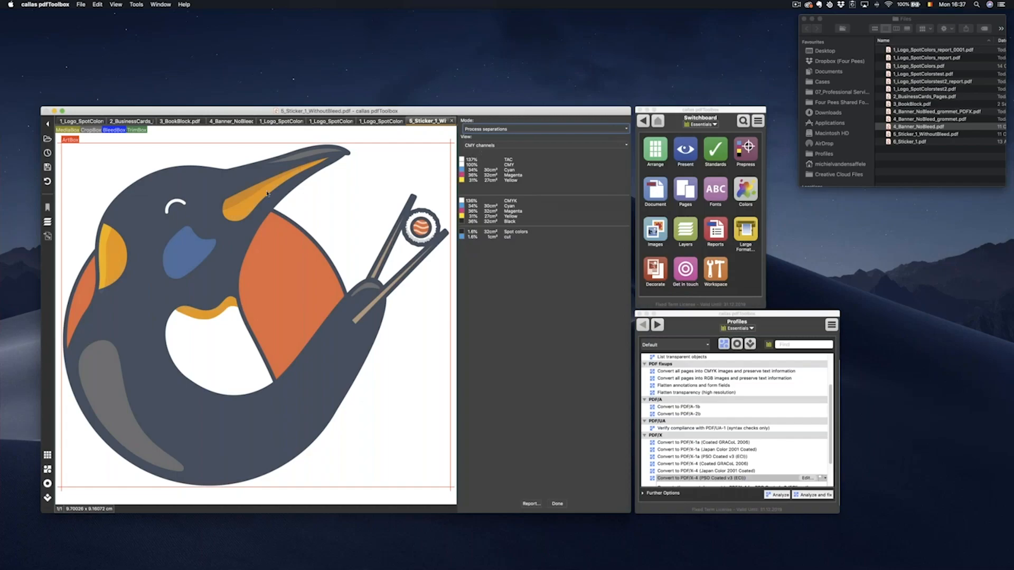
left_click(506, 145)
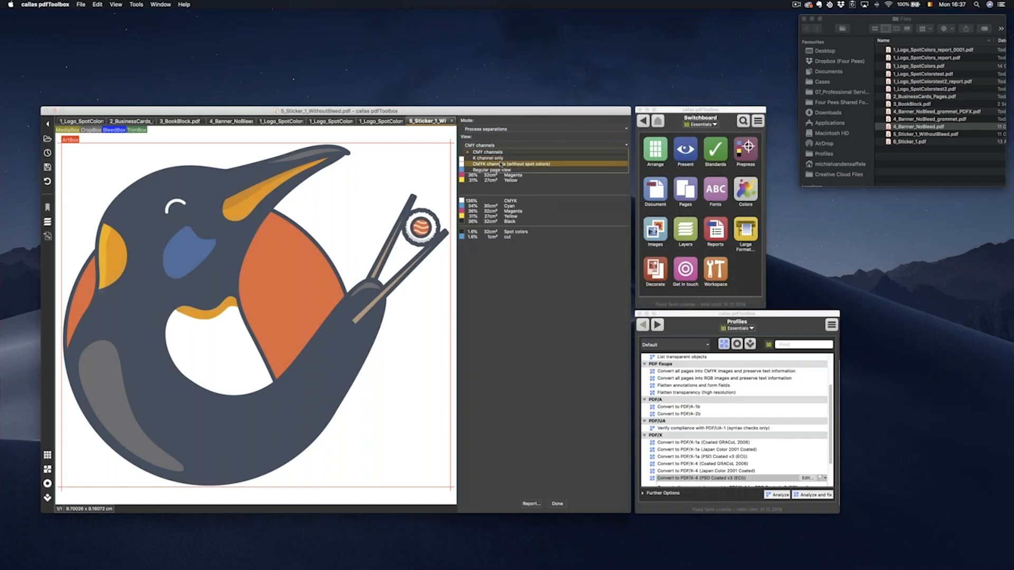
left_click(500, 165)
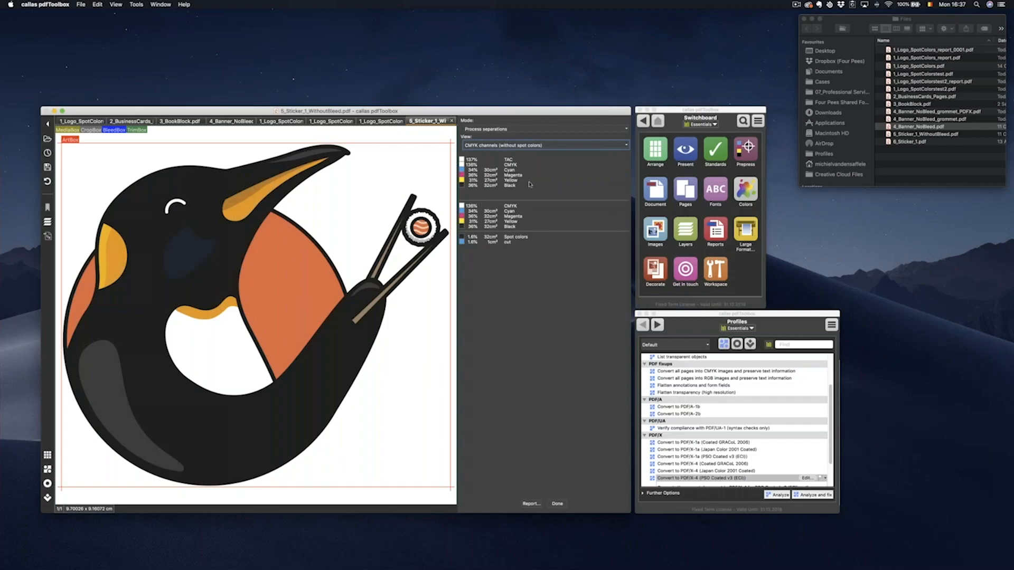
View the sticker's individual separations, showing the Magenta channel and the Black channel
left_click(509, 131)
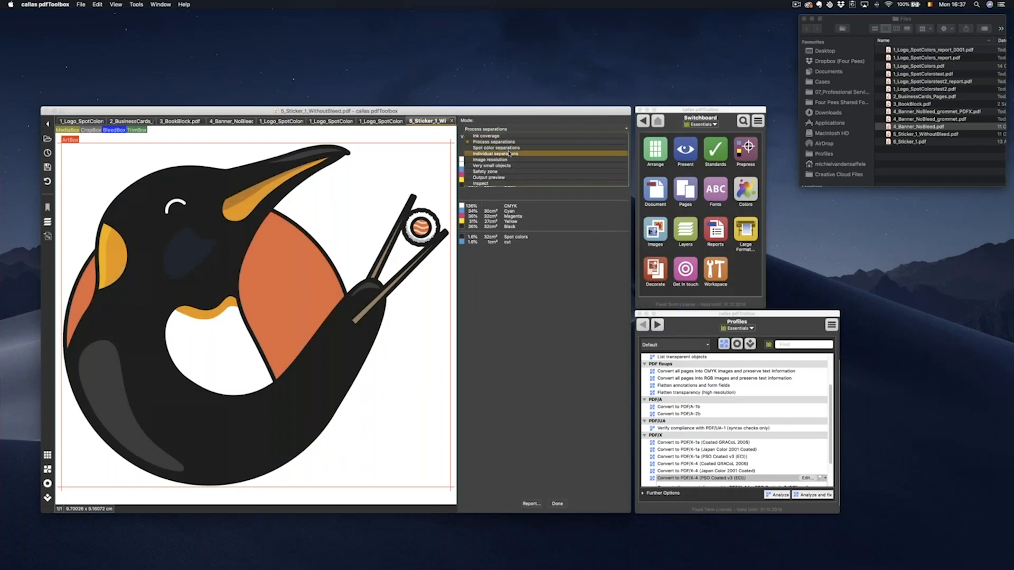
left_click(509, 154)
left_click(504, 145)
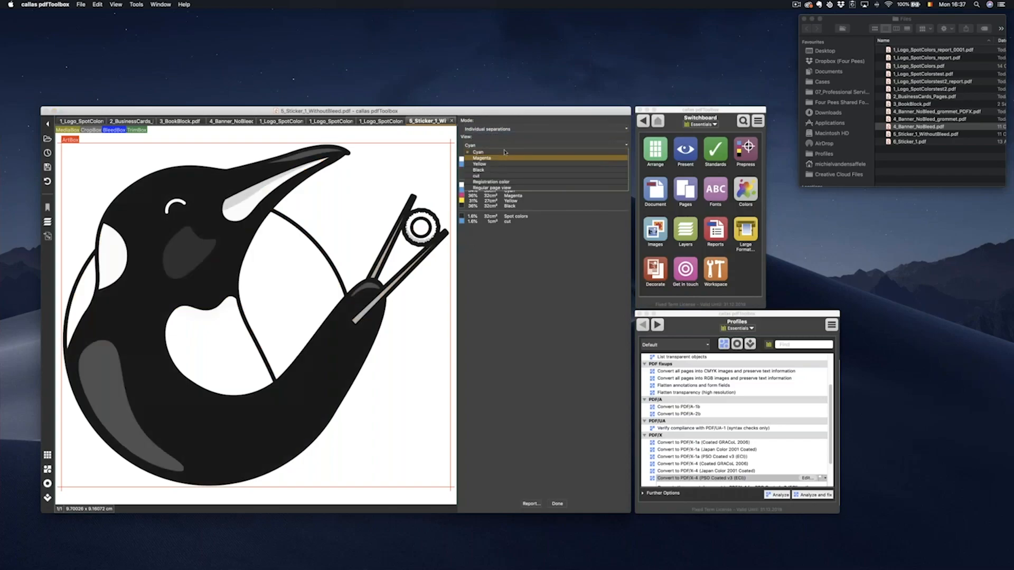
left_click(499, 157)
left_click(499, 146)
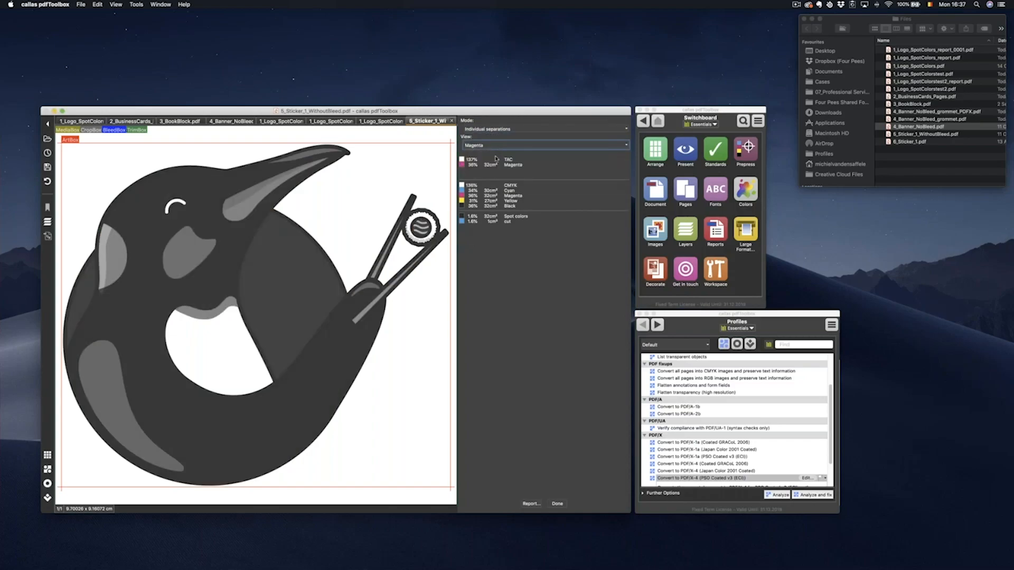
left_click(490, 170)
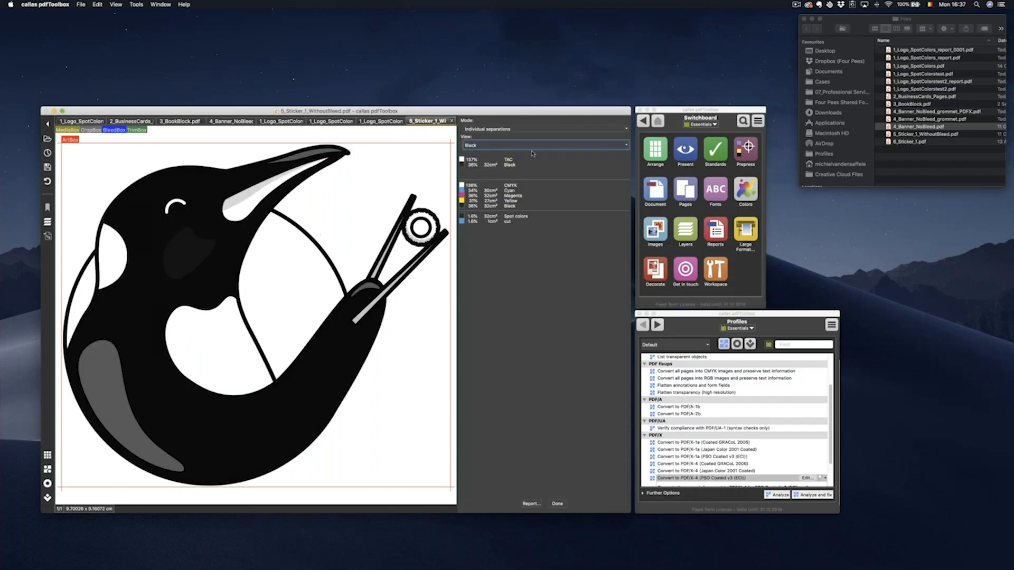
Inspect the stacked objects at the penguin's beak tip with the object inspector, comparing the stroked and filled vectors
left_click(524, 130)
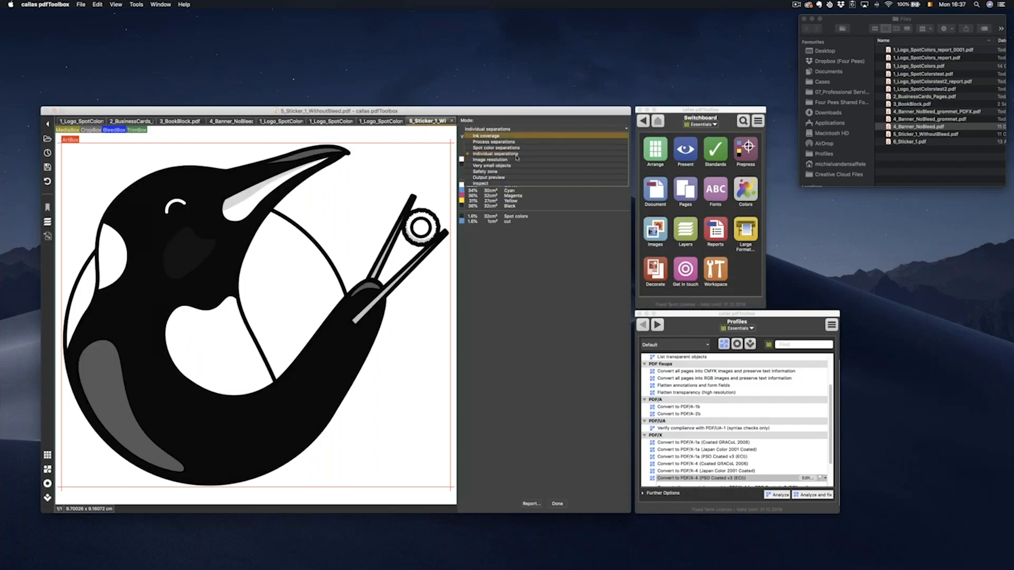
left_click(502, 183)
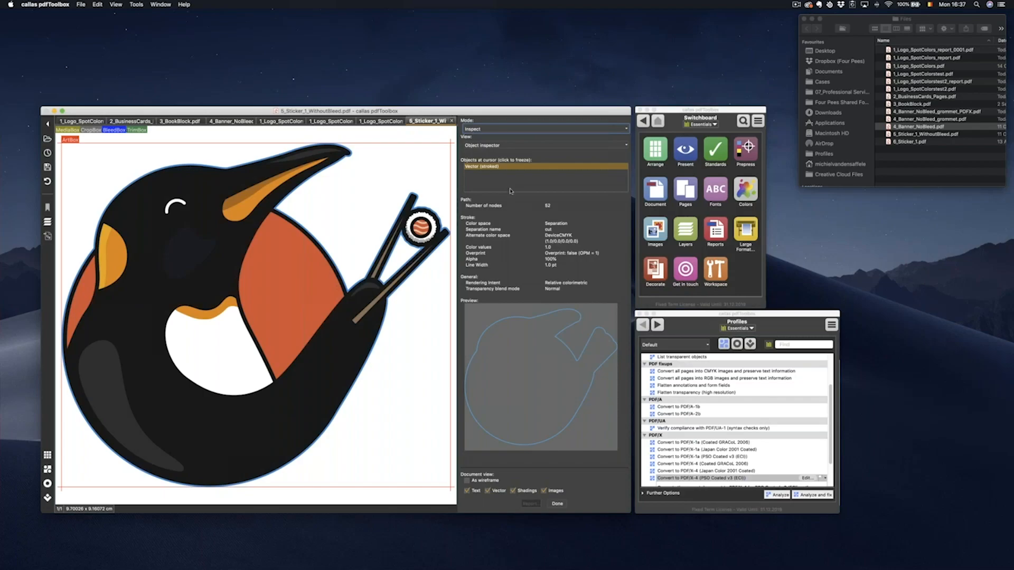
left_click(344, 150)
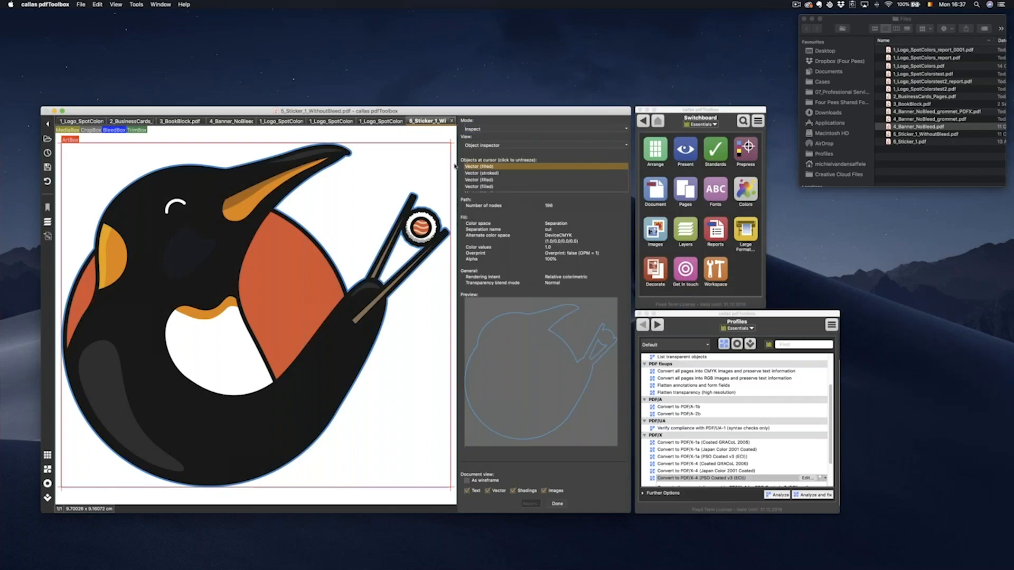
left_click(487, 174)
left_click(489, 168)
Switch to 2_BusinessCards_Pages.pdf and revert it to its saved version
left_click(137, 123)
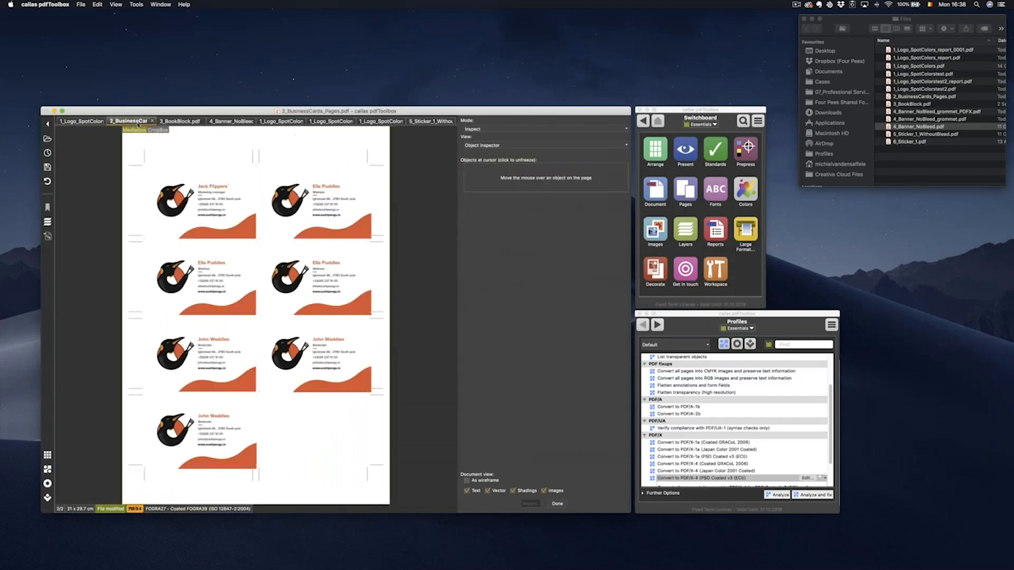
left_click(80, 5)
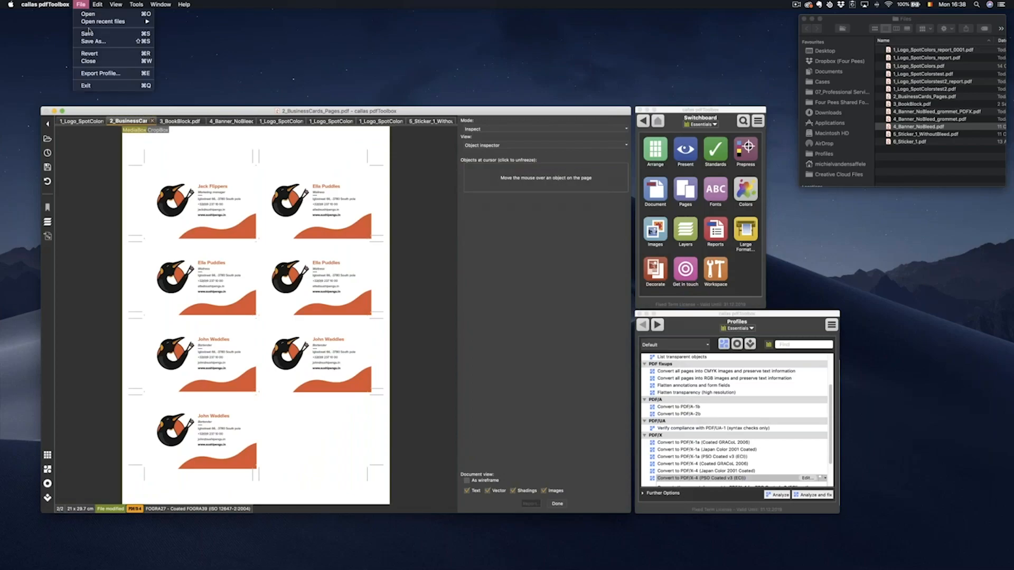
left_click(90, 54)
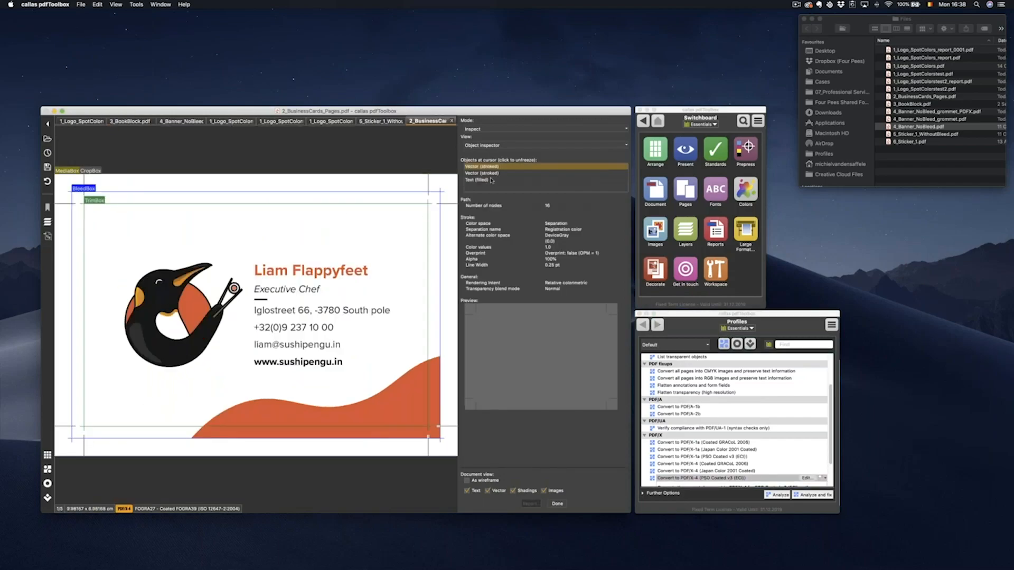
Inspect the business card's name text and the objects under the orange wave, including its filled vector, and close the object inspector
left_click(489, 180)
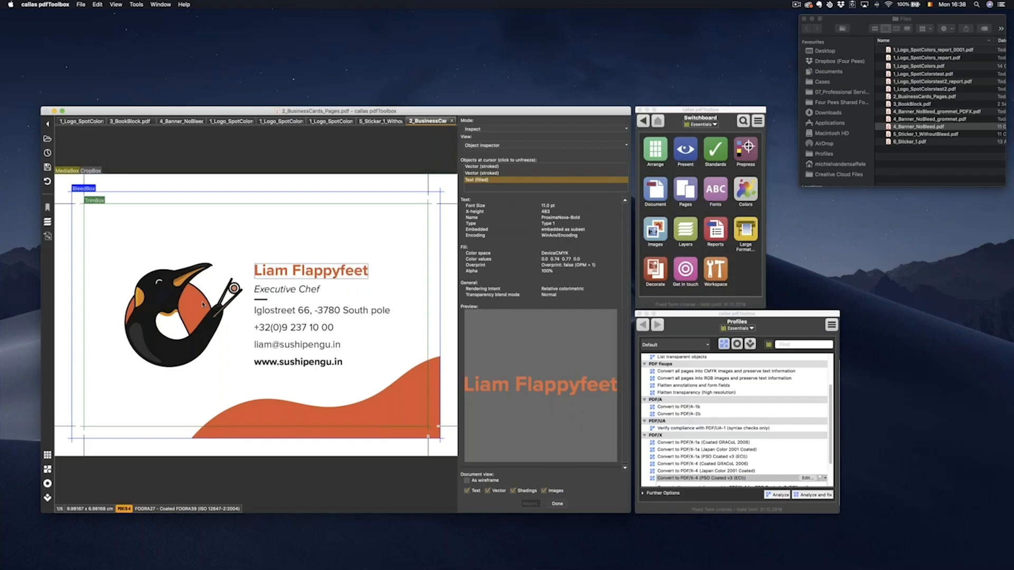
left_click(406, 394)
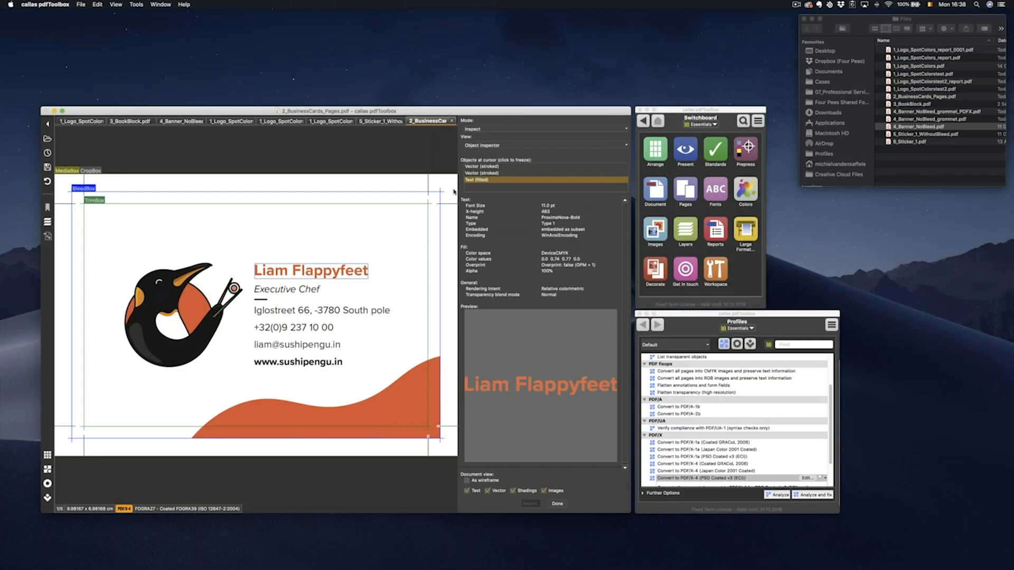
left_click(414, 388)
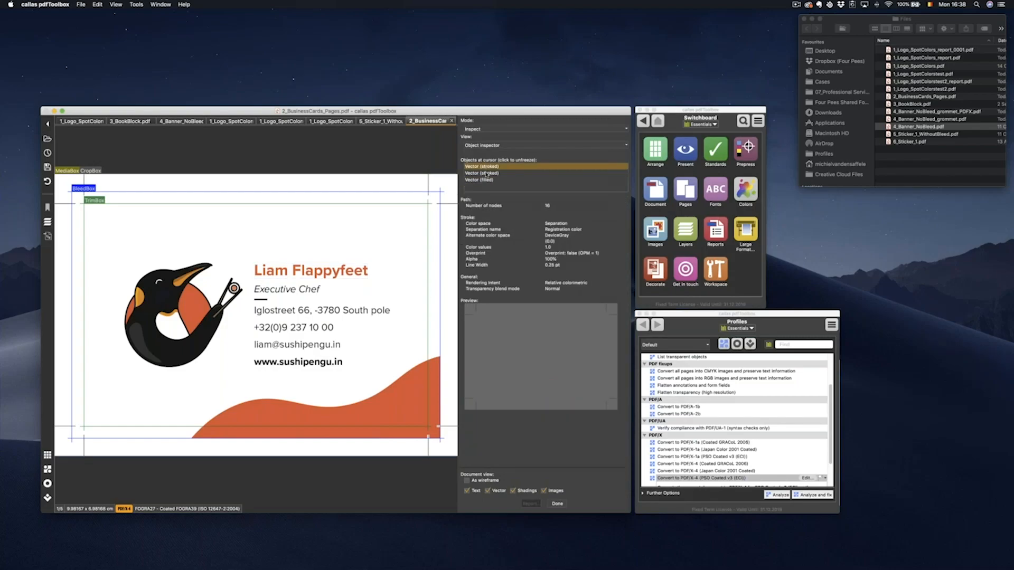
left_click(486, 173)
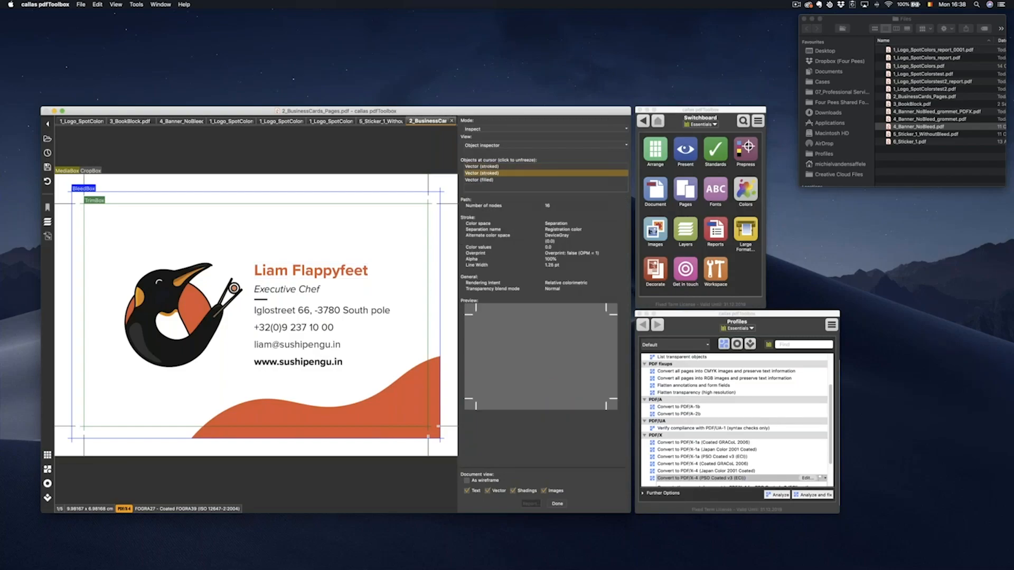
left_click(487, 180)
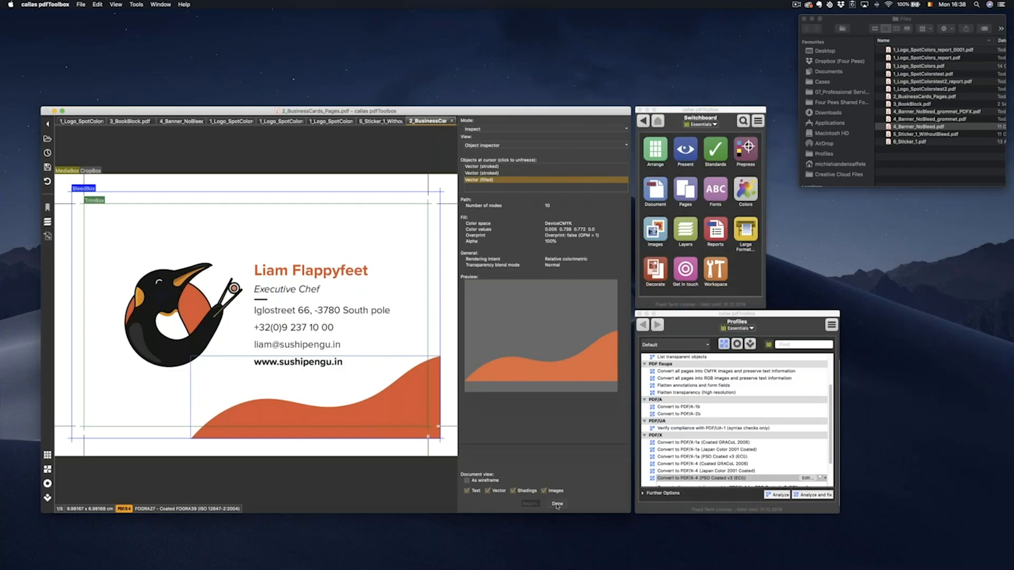
left_click(557, 504)
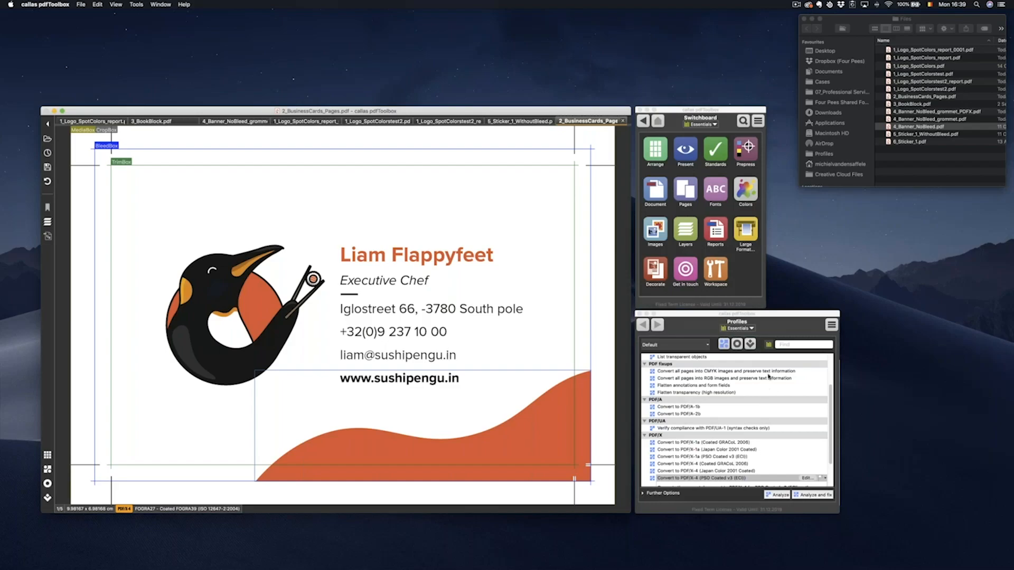
Open 6_Sticker_1.pdf from the Files folder in pdfToolbox and bring 5_Sticker_1_WithoutBleed.pdf to the front
left_click(765, 316)
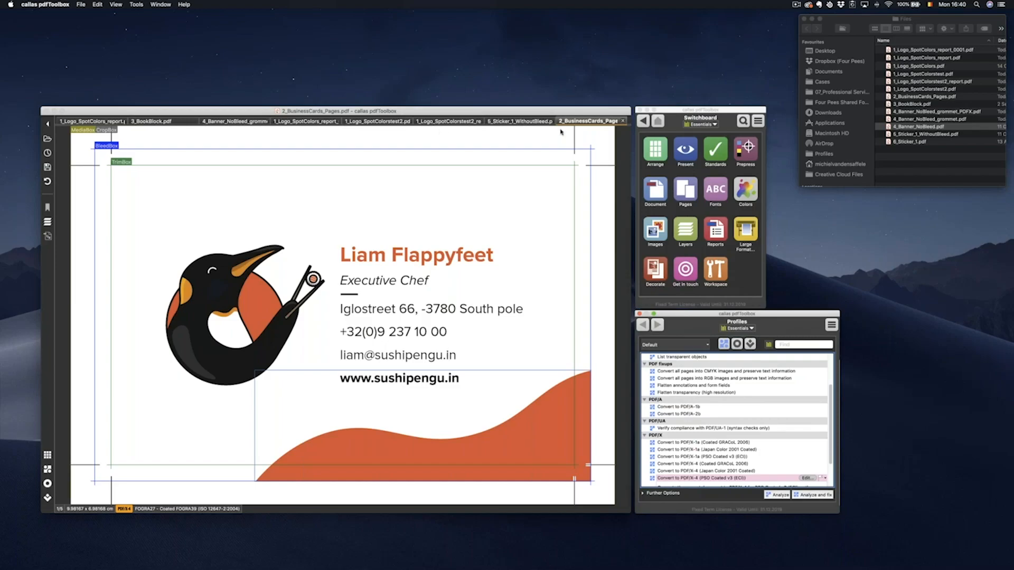
left_click(930, 157)
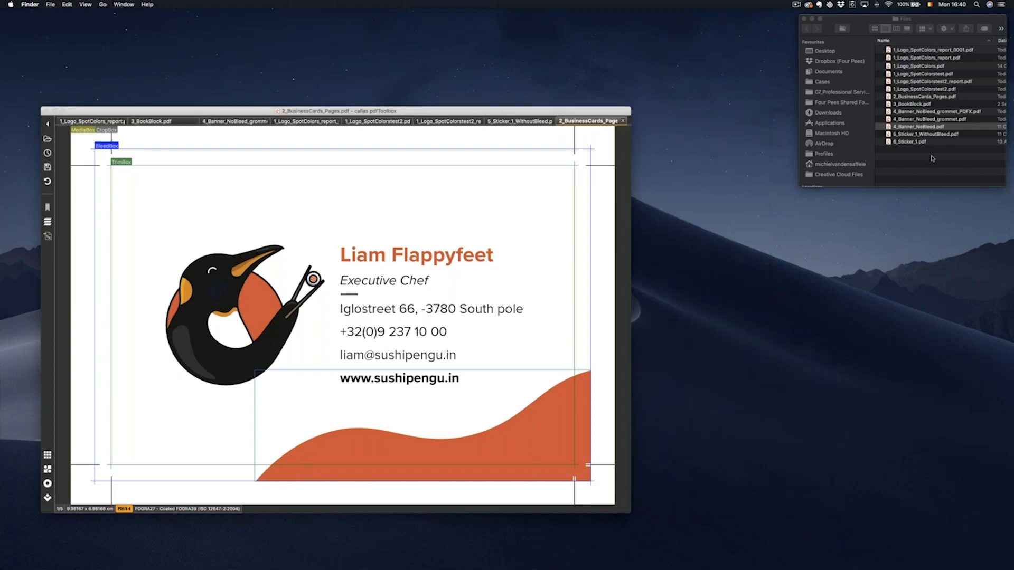
left_click(920, 67)
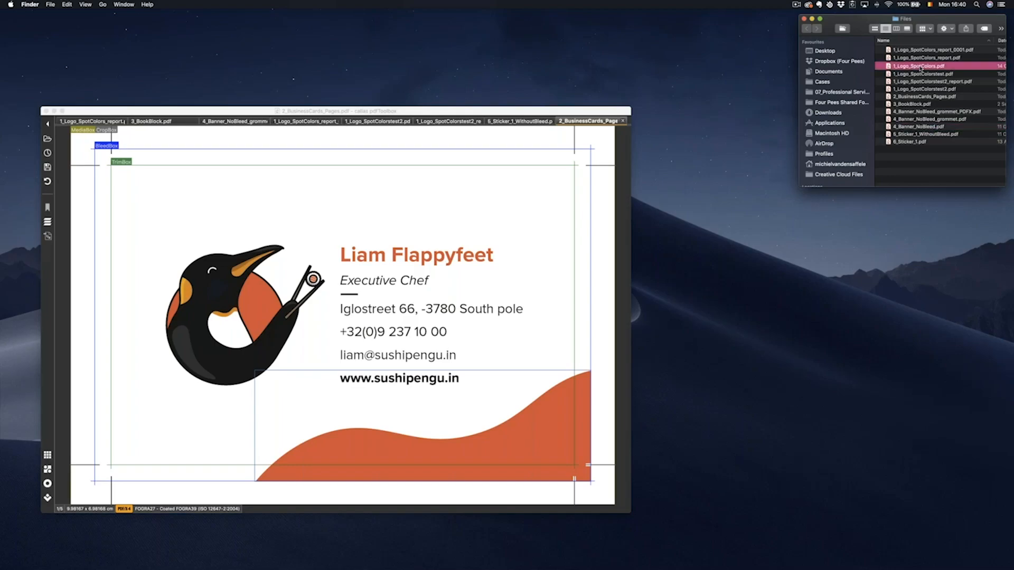
left_click_drag(917, 144, 465, 195)
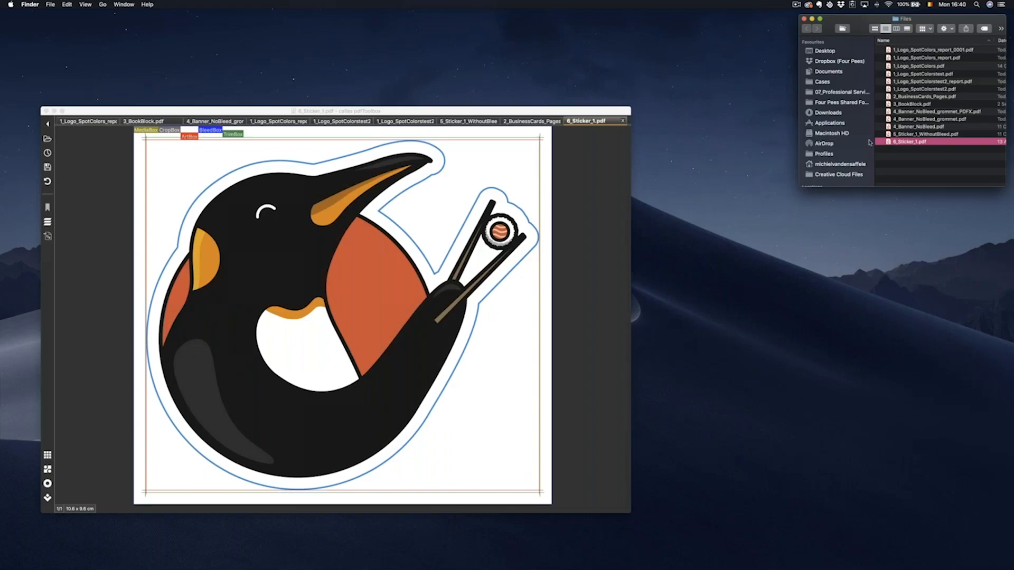
left_click(919, 67)
left_click(924, 135)
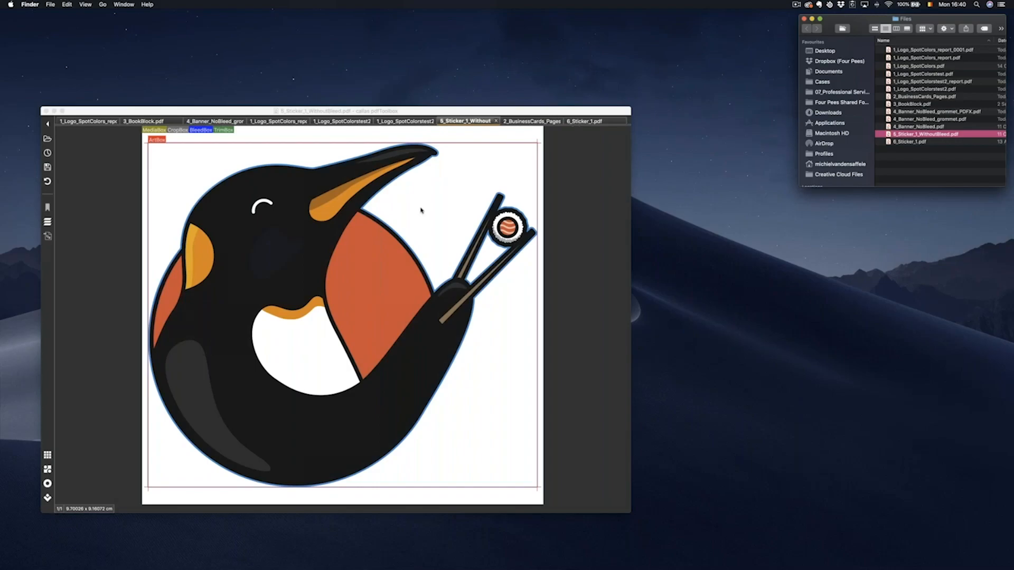
left_click(592, 213)
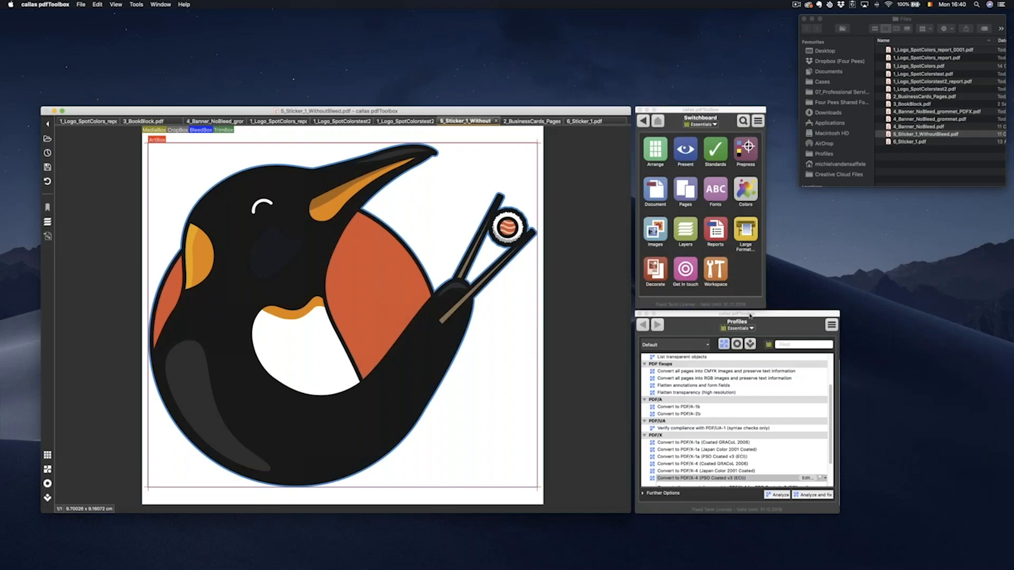
Search the fixups across all libraries for "bleed" and look through the matching entries
left_click(749, 344)
left_click(785, 345)
type("bleed")
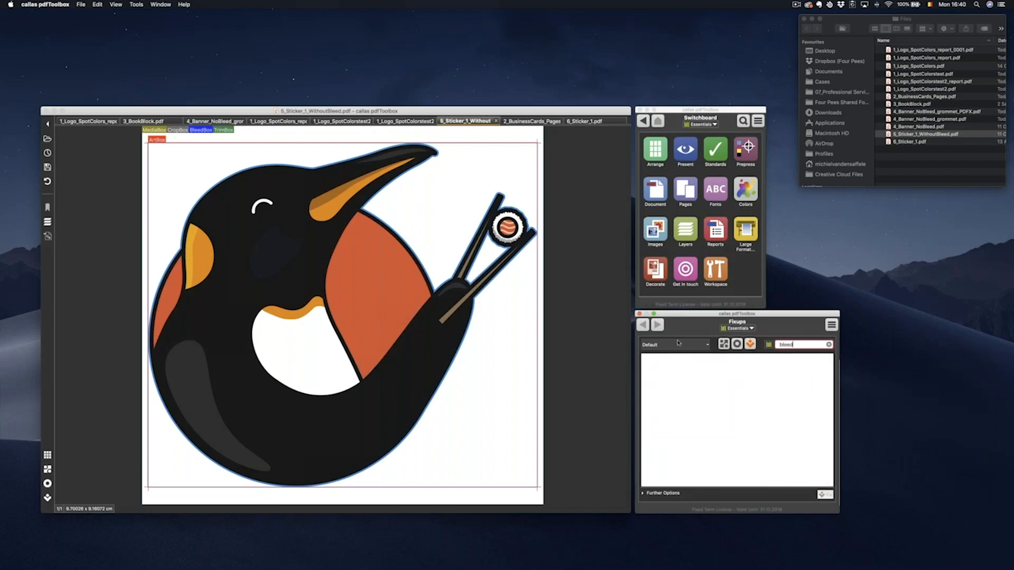
left_click(752, 329)
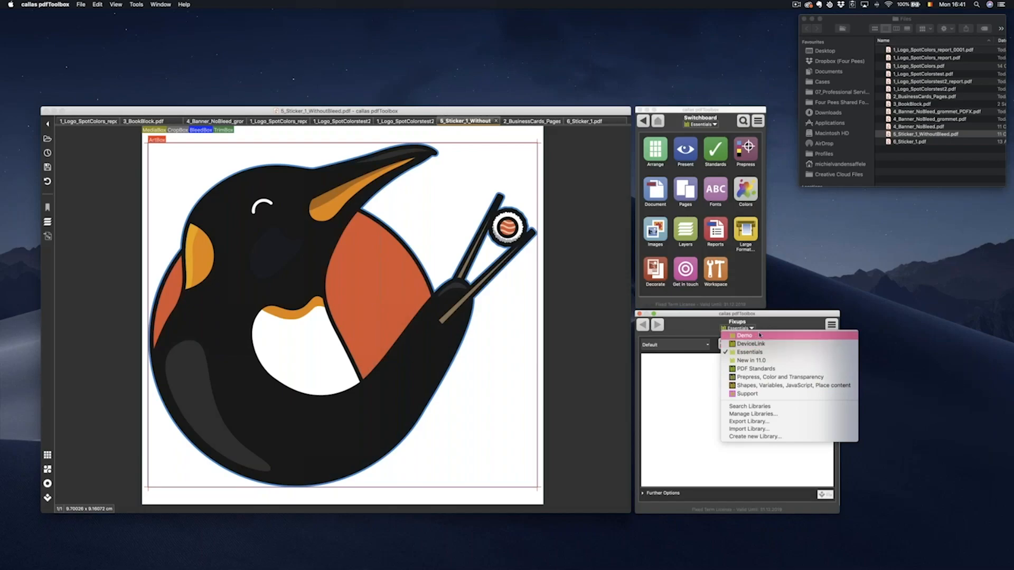
left_click(770, 321)
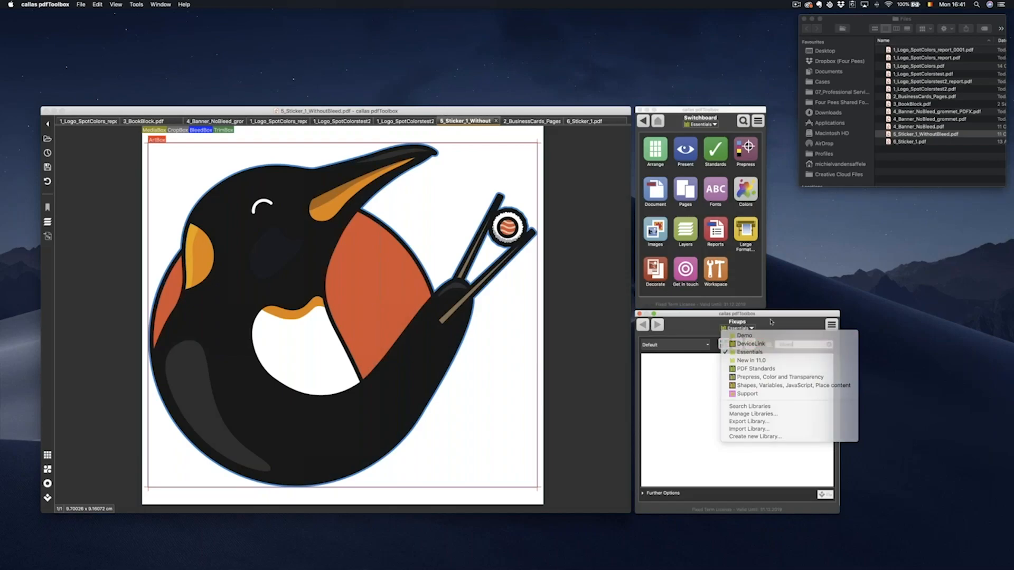
left_click(769, 346)
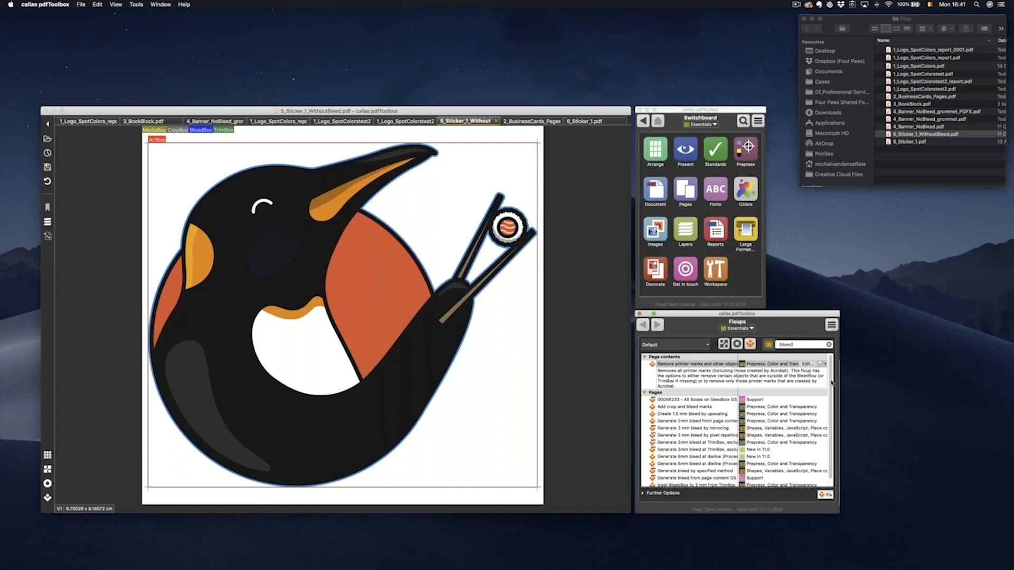
left_click_drag(832, 380, 832, 397)
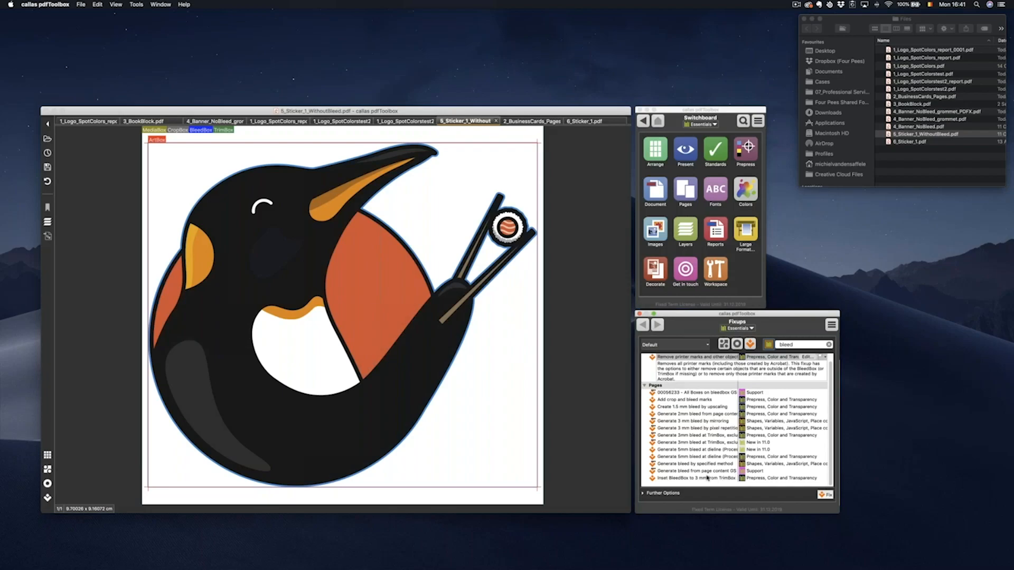
Clear the fixup search and start creating a new fixup in the Demo library
left_click(785, 347)
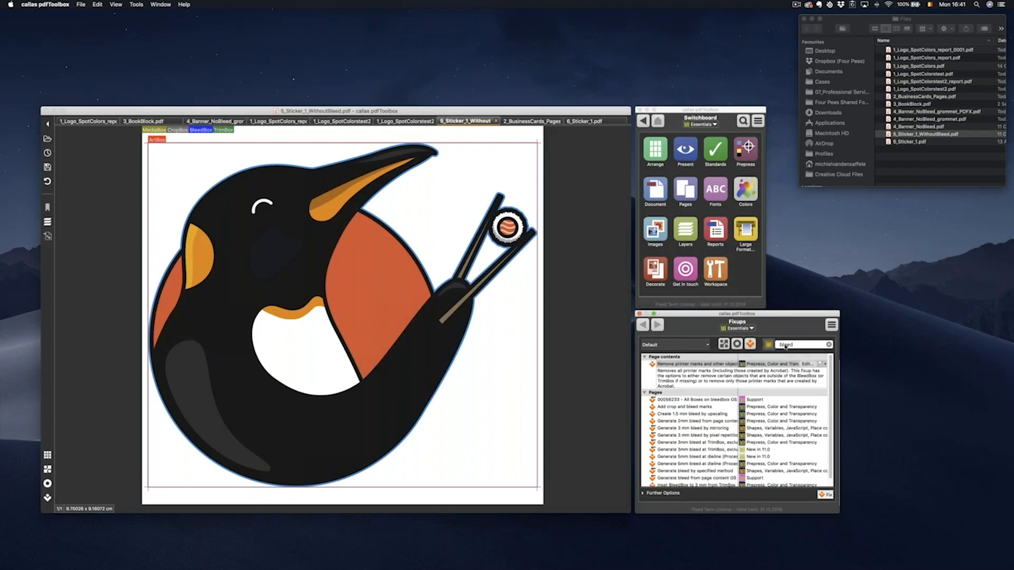
left_click(828, 345)
left_click(750, 329)
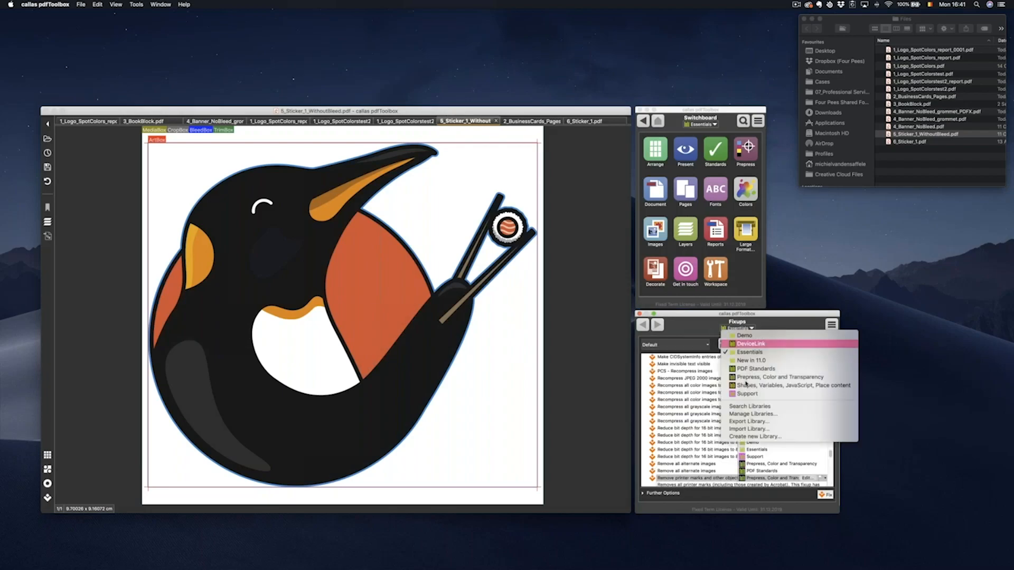
left_click(786, 342)
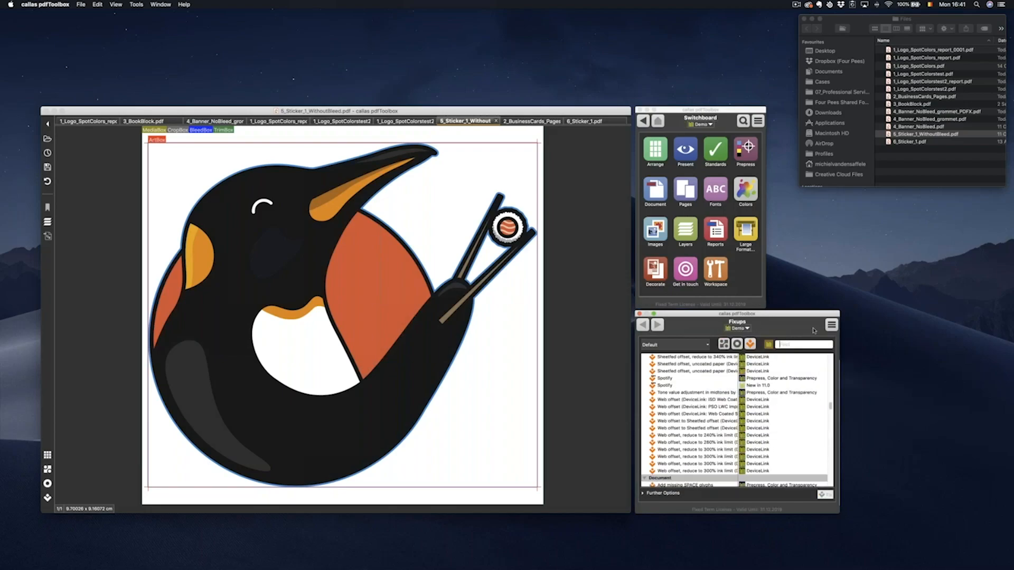
left_click(832, 325)
left_click(836, 370)
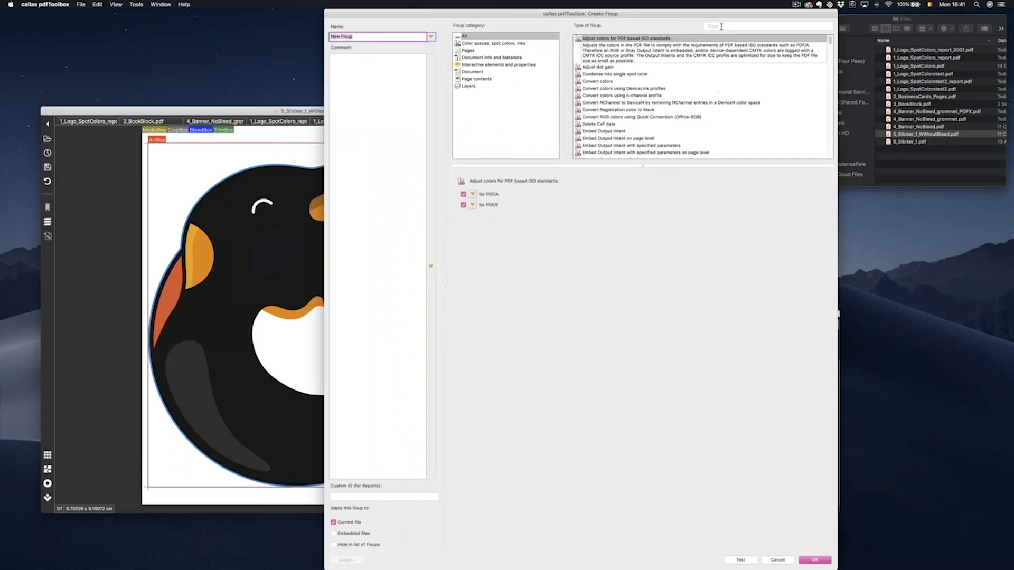
Search the fixup types for "bleed" and choose Generate bleed for irregular shapes
left_click(720, 26)
type("bl")
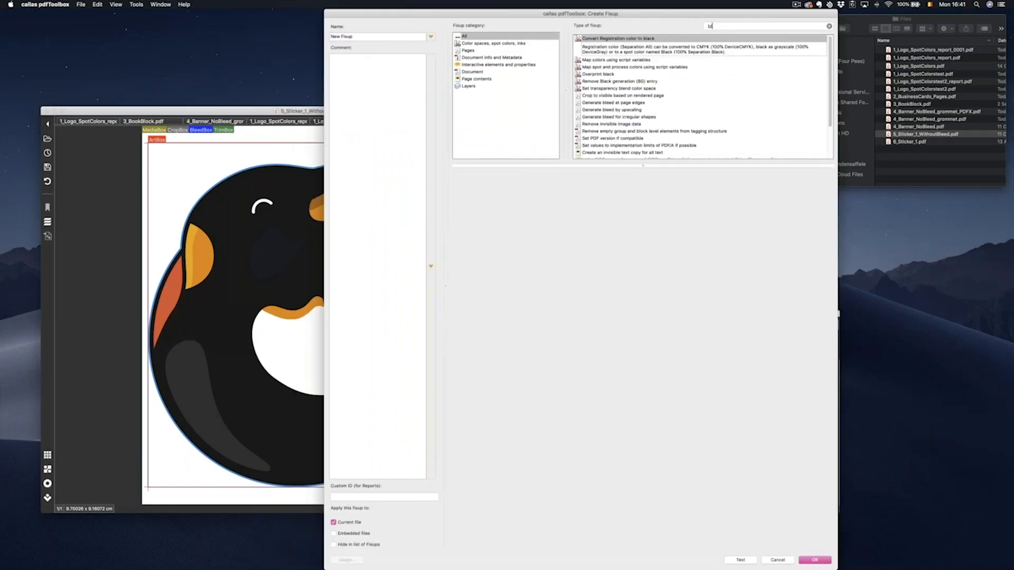
type("eed")
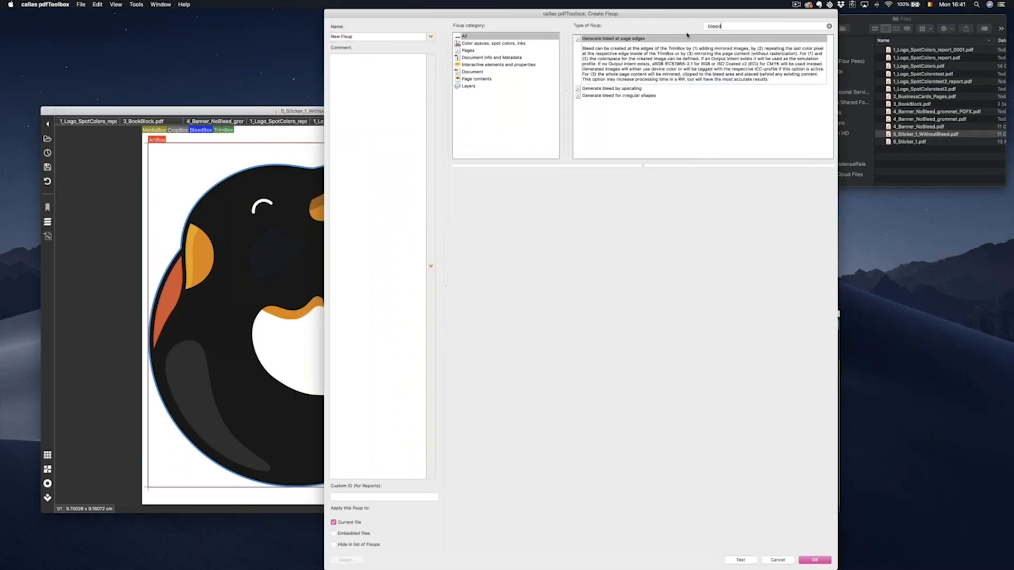
left_click(623, 89)
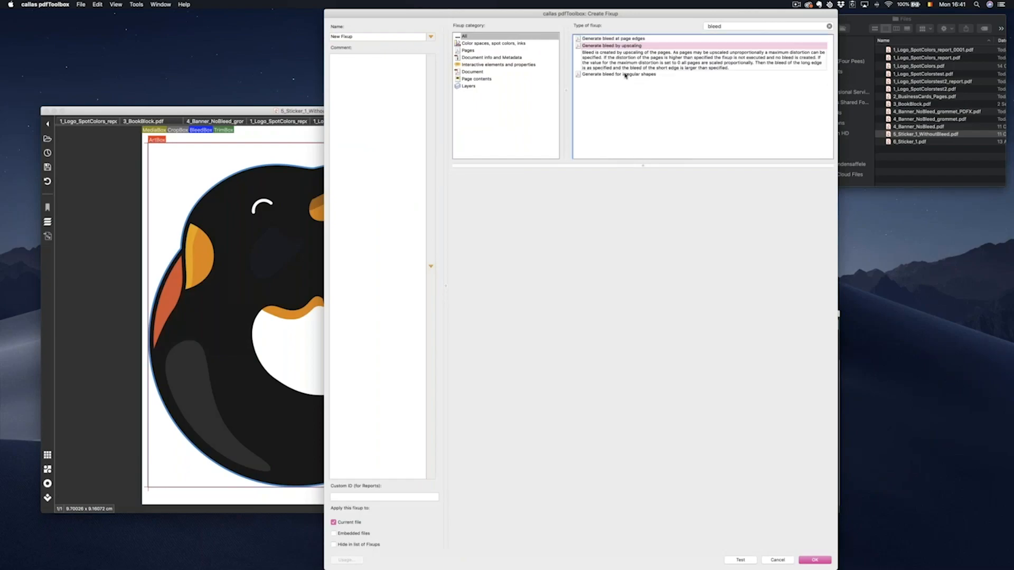
left_click(625, 74)
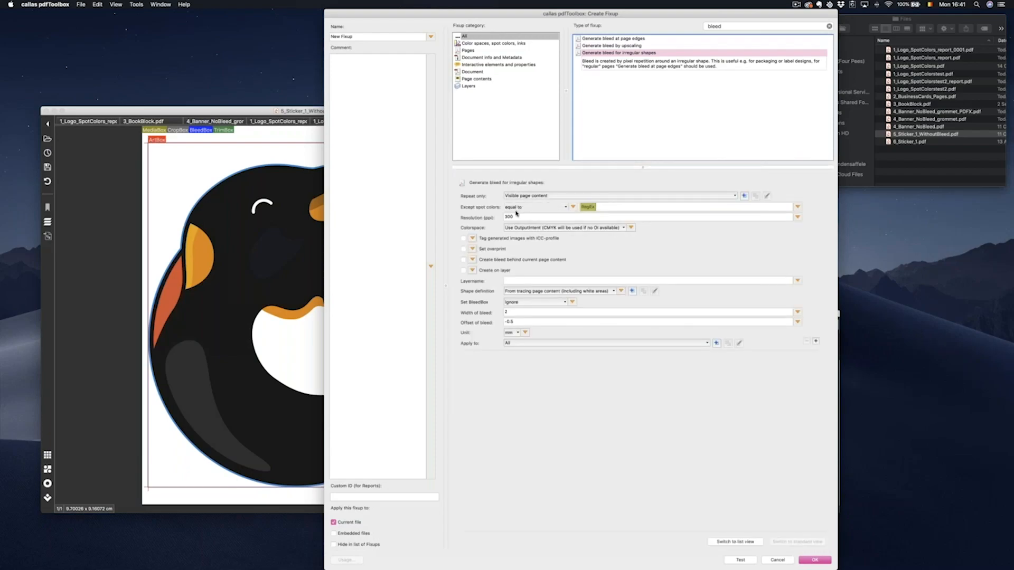
Exclude the spot color "cut" from the bleed, set its width to 3 mm, and test the fixup on the sticker
left_click(619, 207)
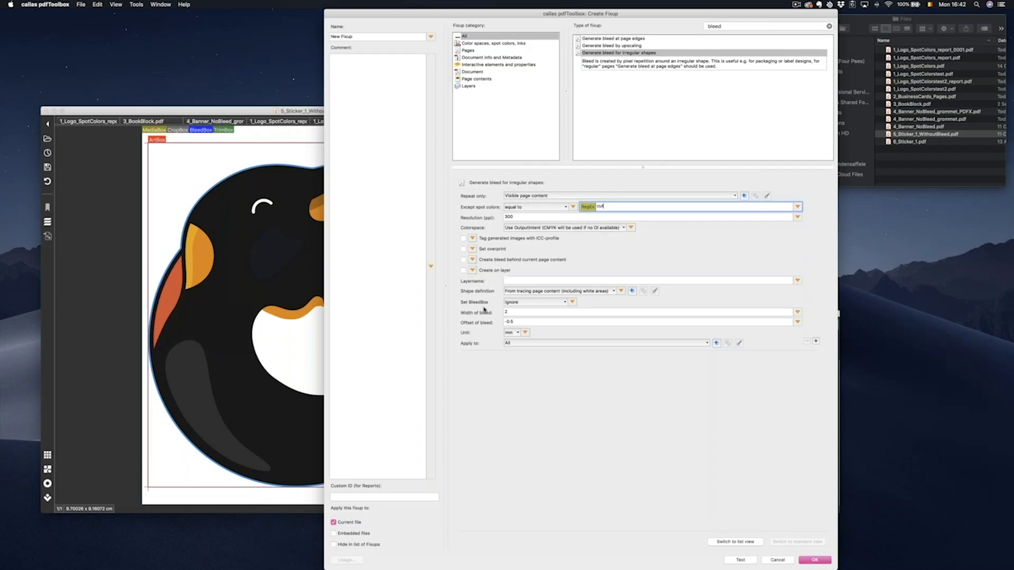
left_click(494, 312)
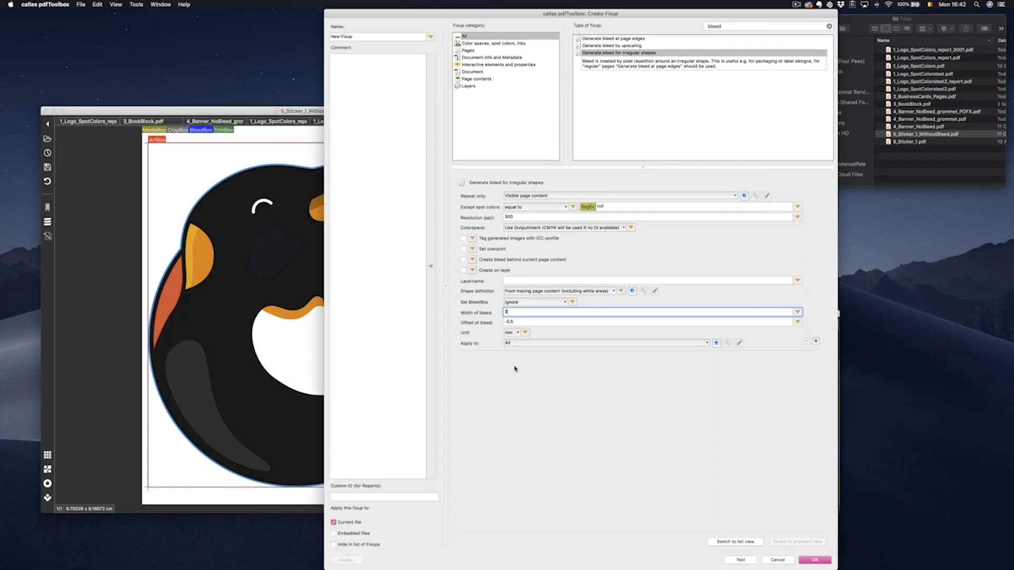
left_click(747, 558)
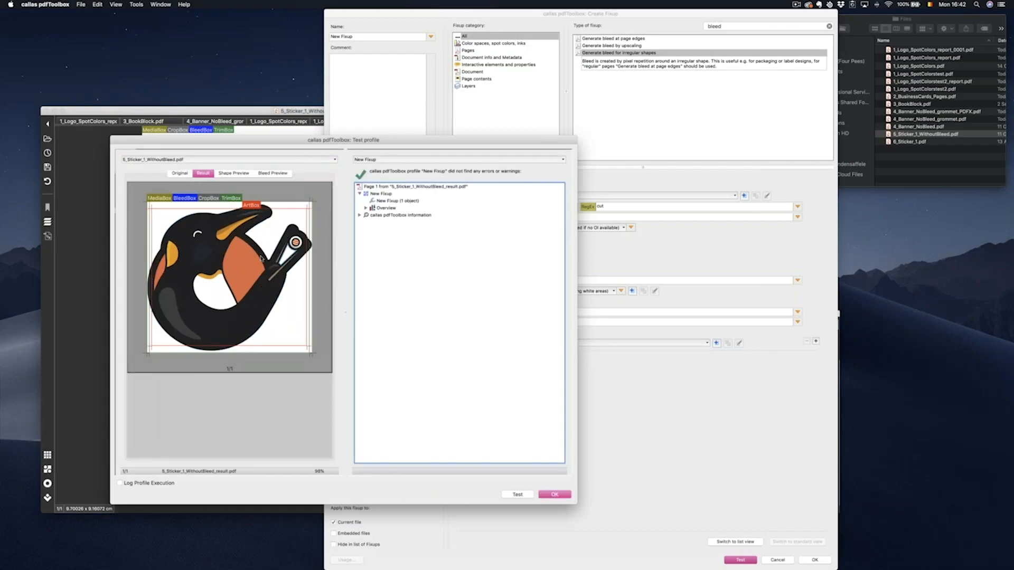
Compare the test's original and result views of the sticker, and examine the shape preview and bleed preview
left_click_drag(267, 142, 430, 173)
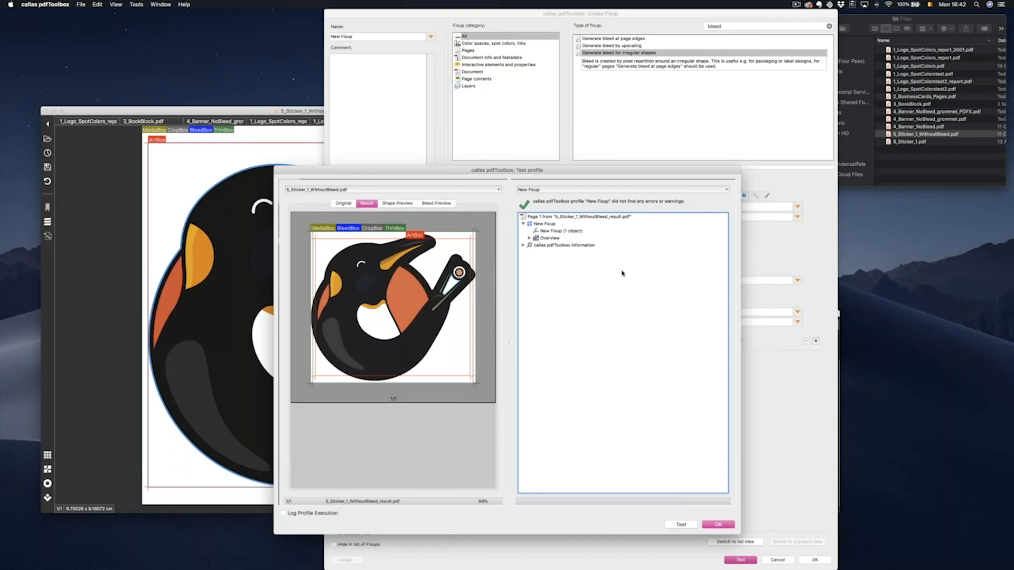
left_click_drag(513, 171, 427, 154)
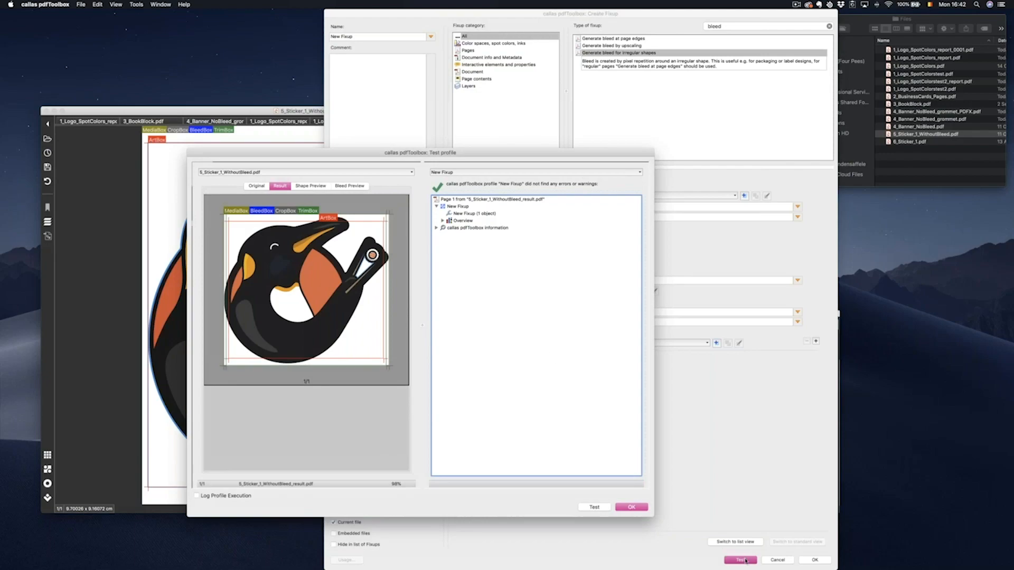
left_click(256, 186)
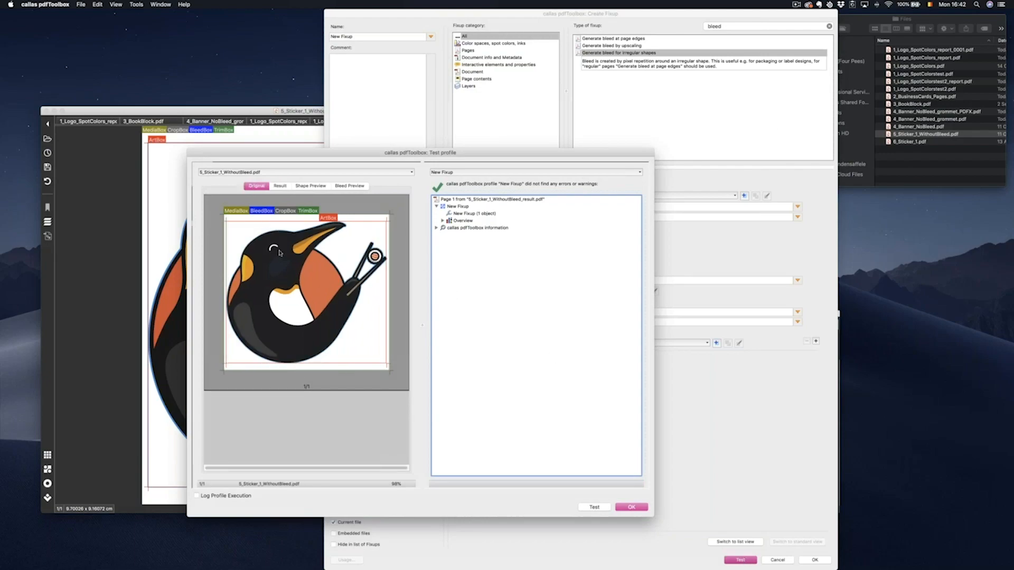
left_click(283, 186)
left_click(315, 187)
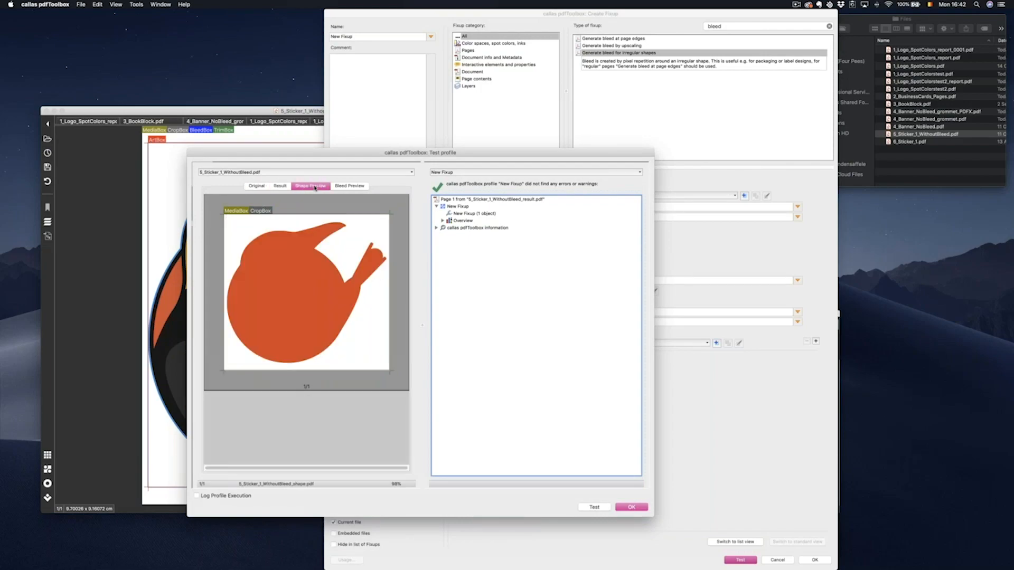
left_click(345, 187)
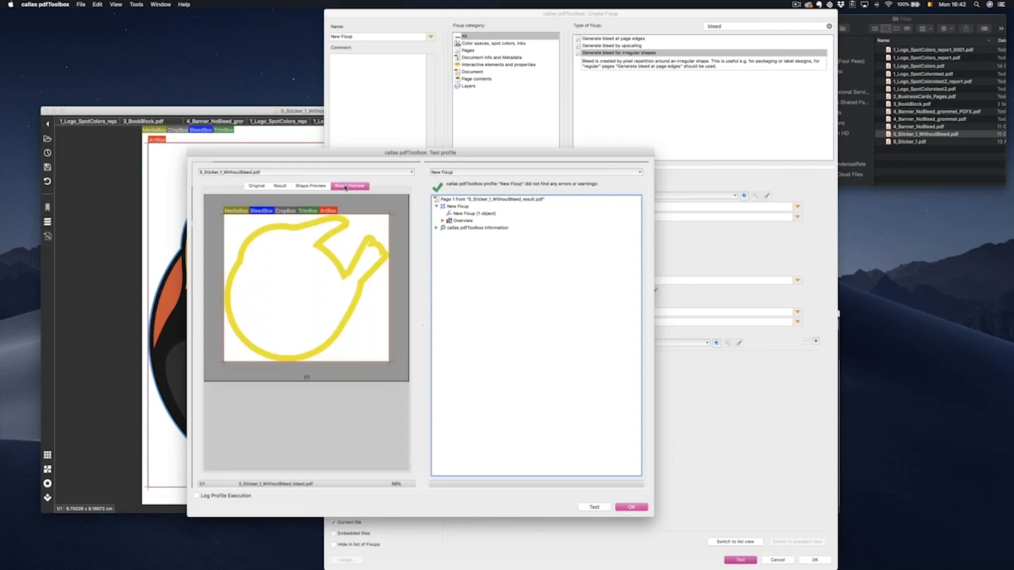
left_click(315, 187)
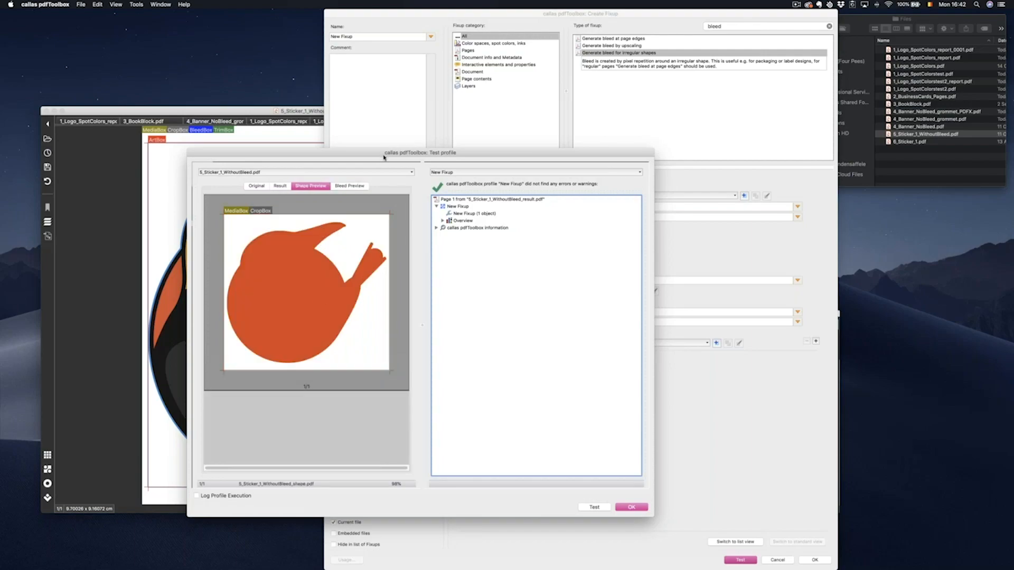
left_click(350, 187)
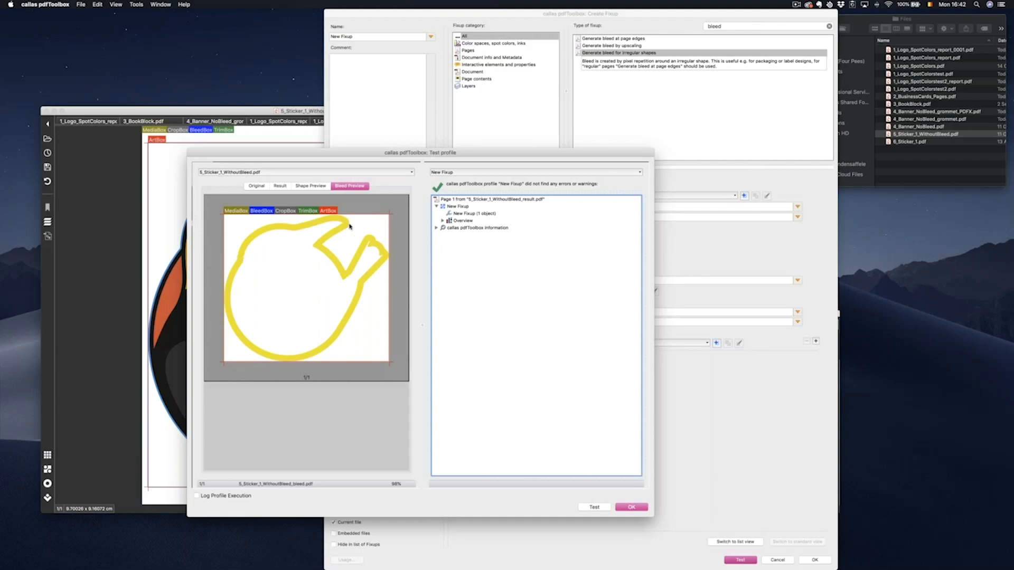
Show the sticker's bleed result again, close the test, and discard the new irregular-shape bleed fixup
left_click(280, 186)
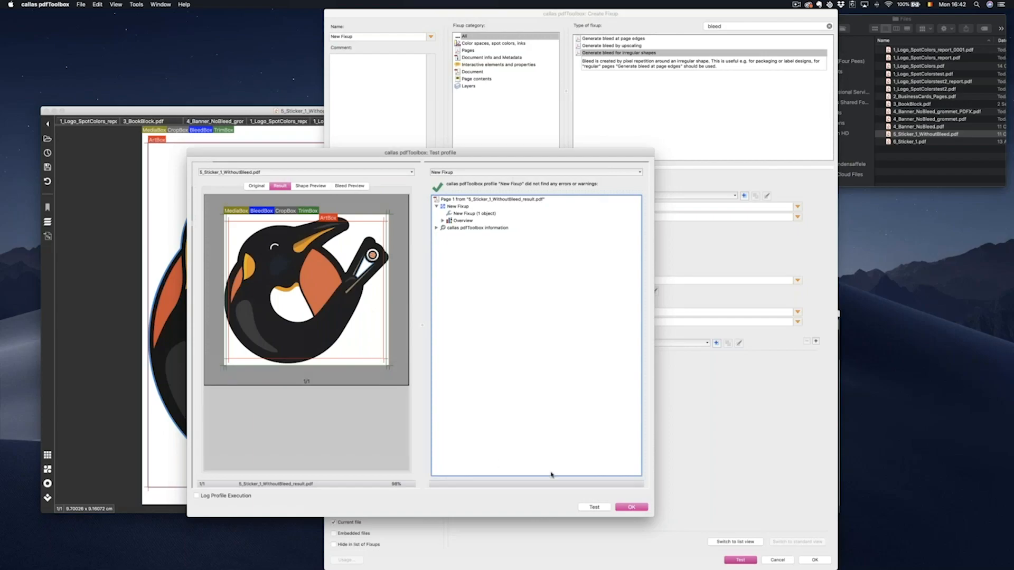
left_click(629, 508)
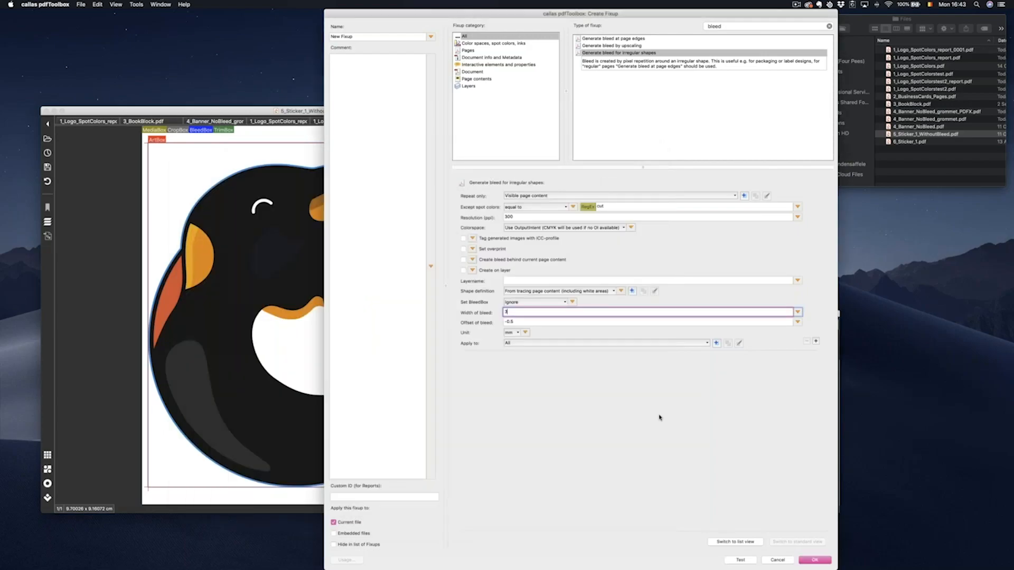
left_click_drag(390, 14, 536, 14)
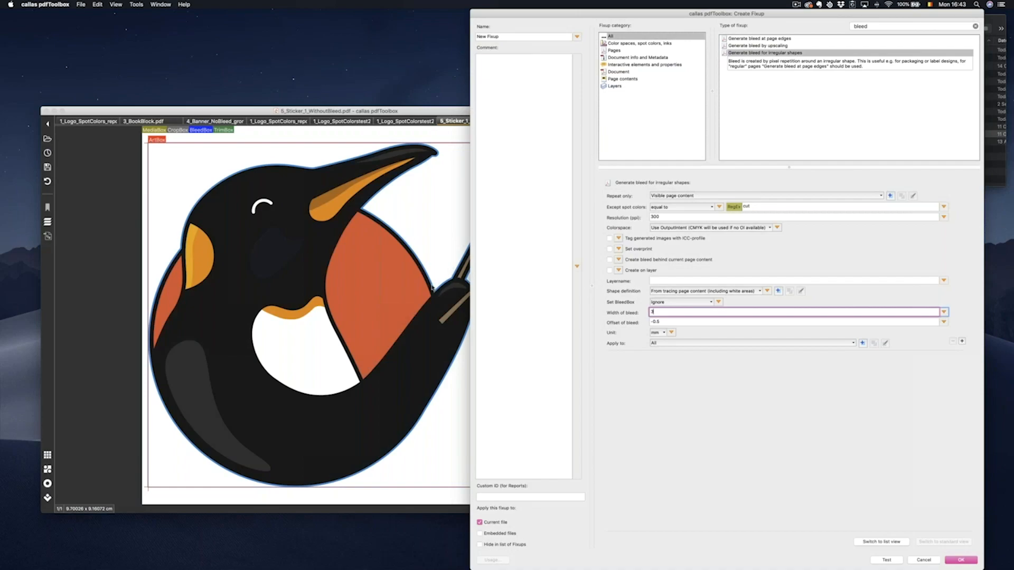
left_click(924, 561)
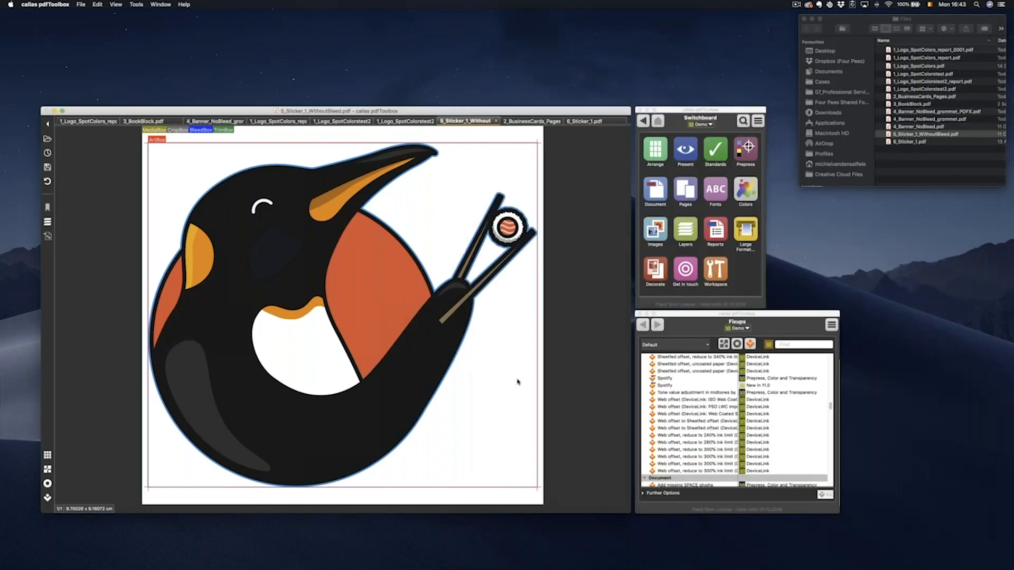
Bring the open document 6_Sticker_1.pdf into view and search the Switchboard actions for "dieline"
left_click(594, 122)
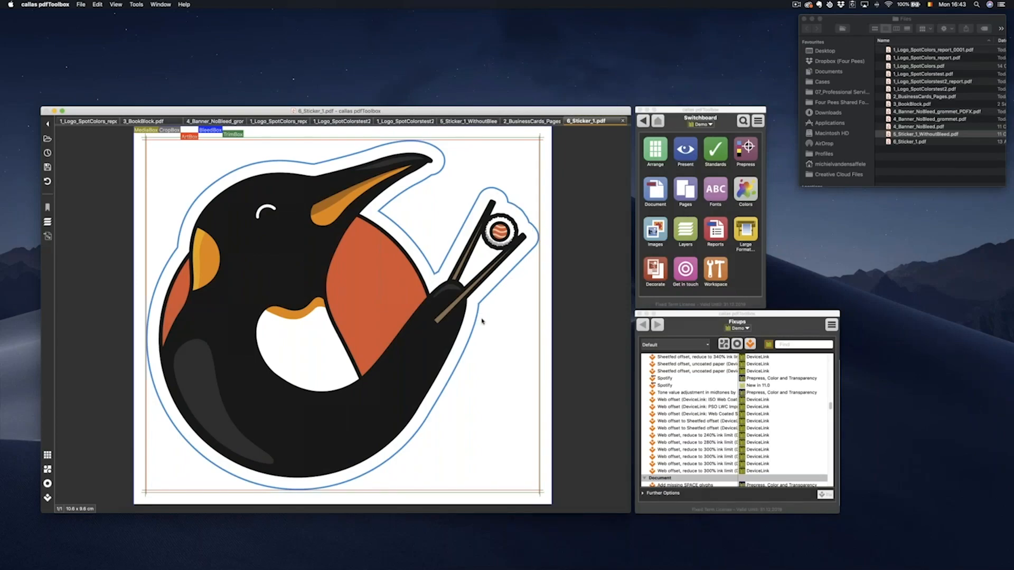
left_click(743, 121)
left_click(701, 141)
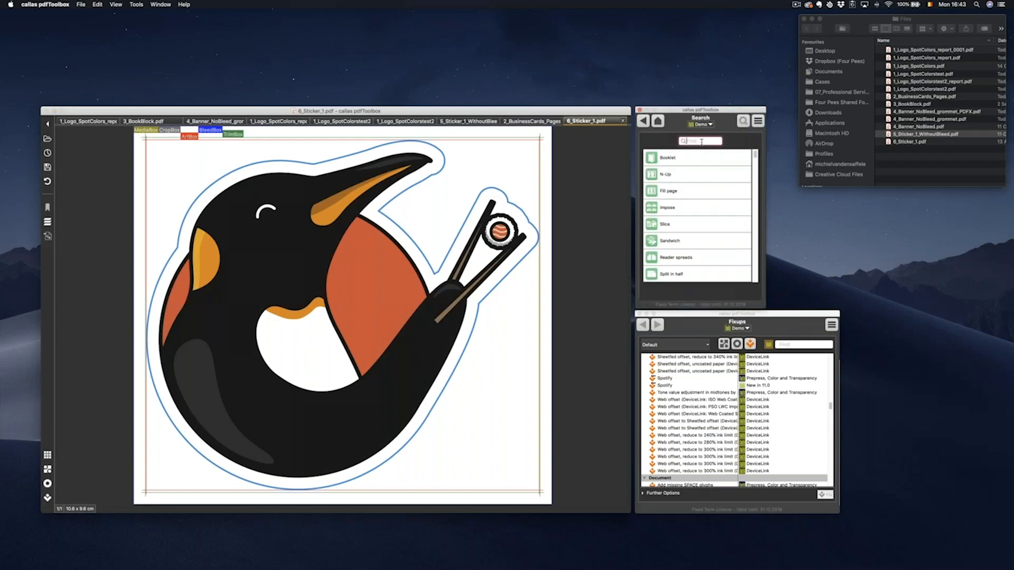
type("dieline")
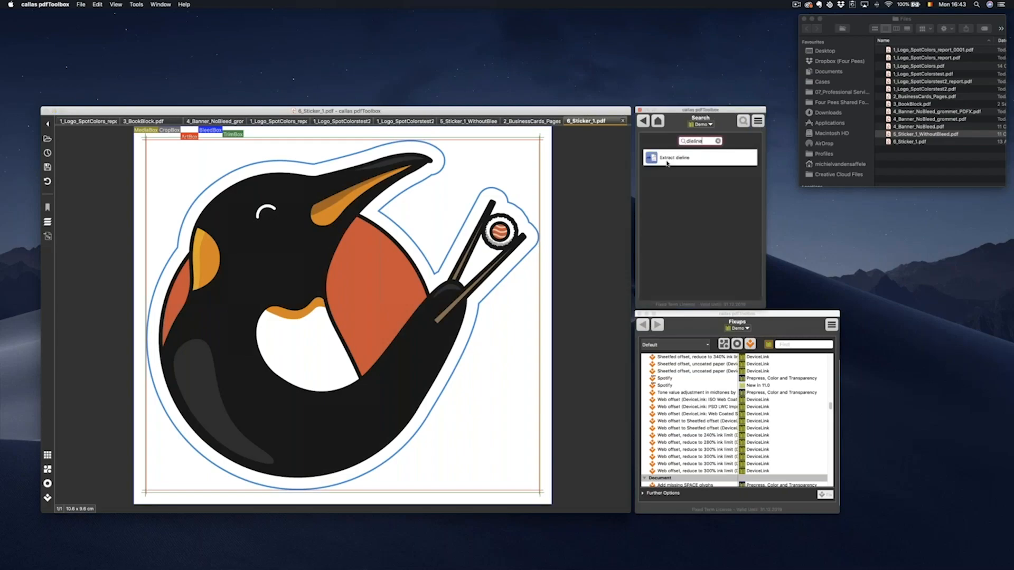
Open the Extract dieline action from the Switchboard's Document group and review its output formats, keeping CF2
left_click(659, 122)
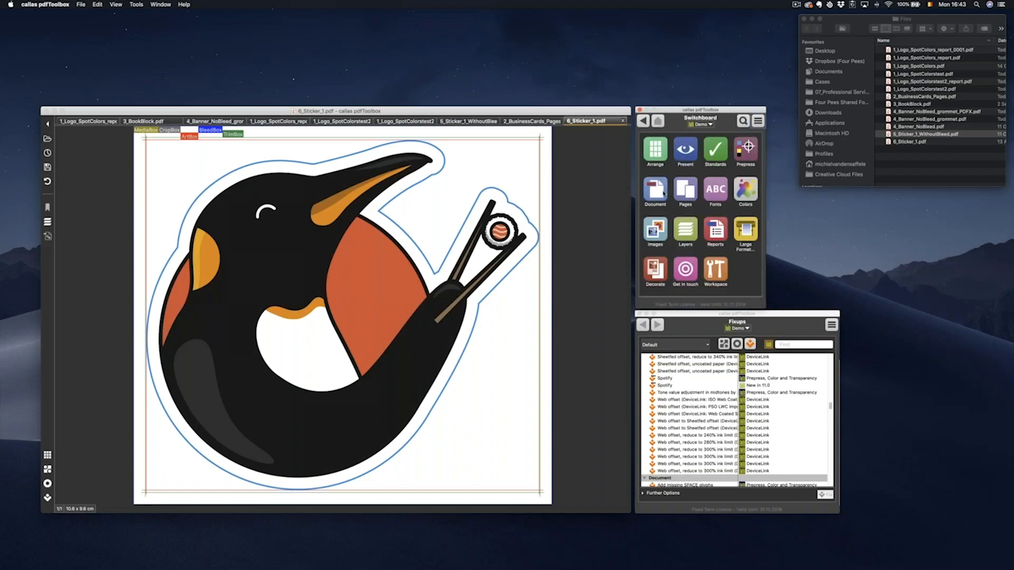
left_click(663, 193)
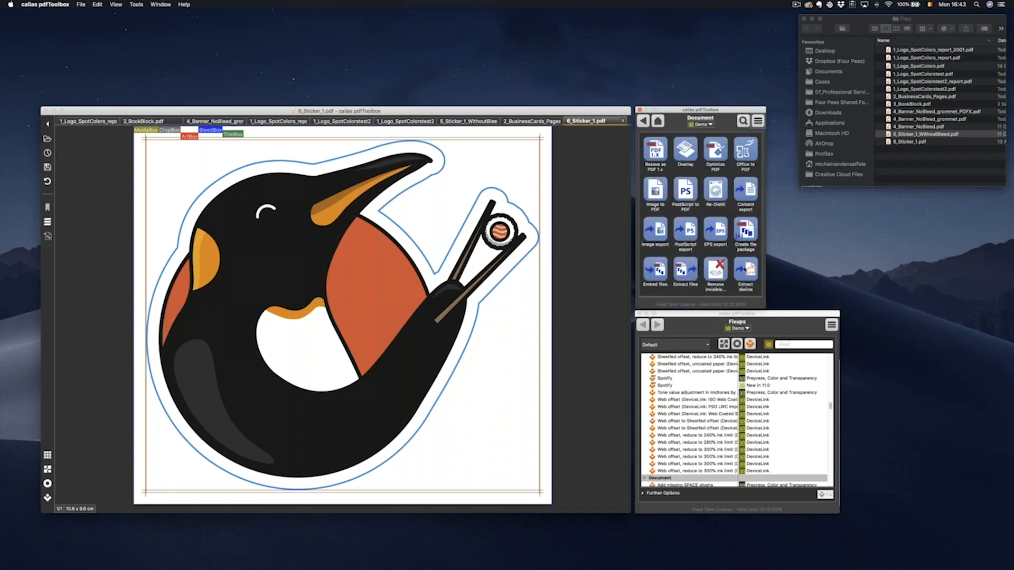
left_click(749, 272)
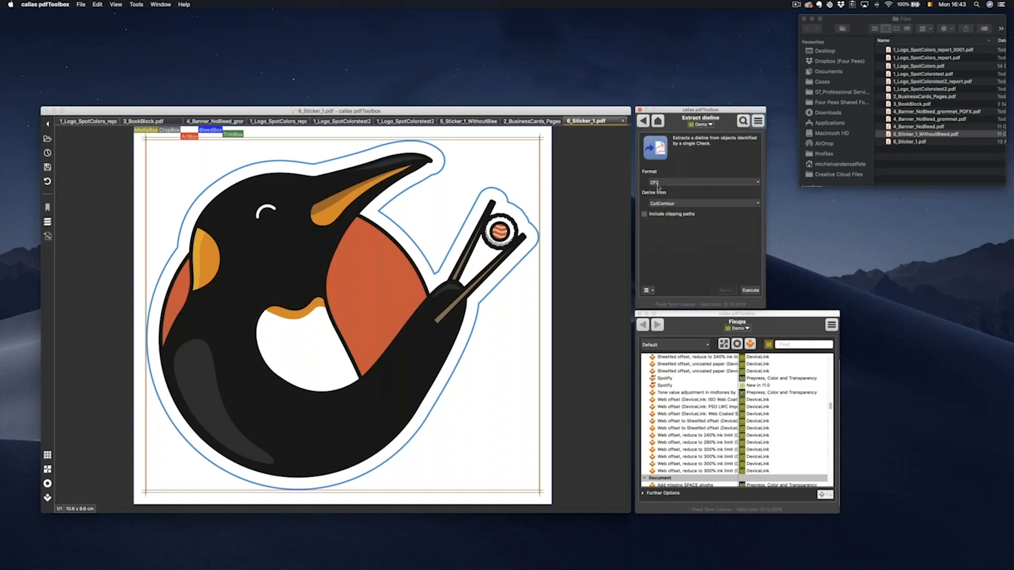
left_click(672, 185)
left_click(672, 185)
left_click(755, 184)
left_click(756, 185)
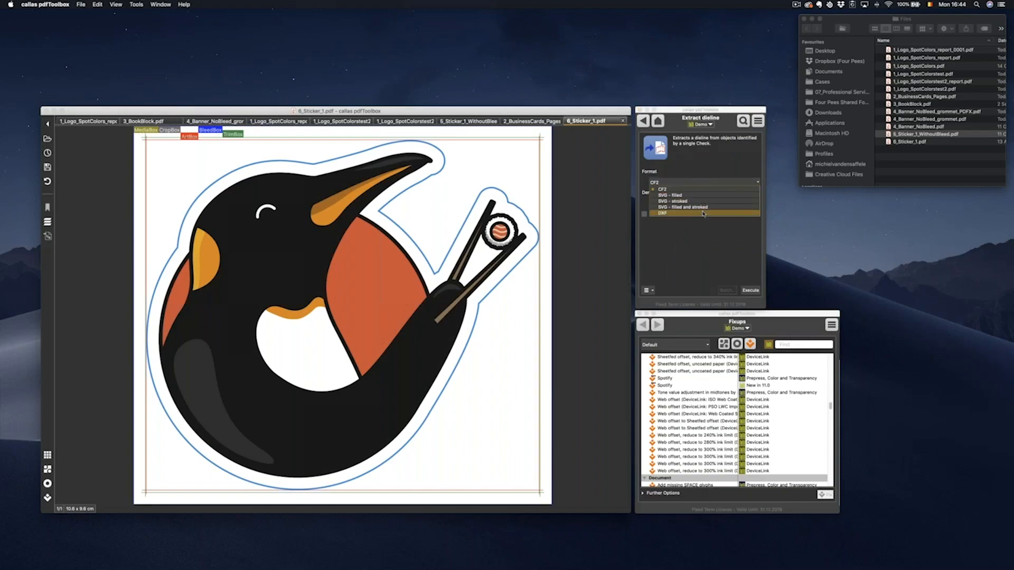
left_click(701, 177)
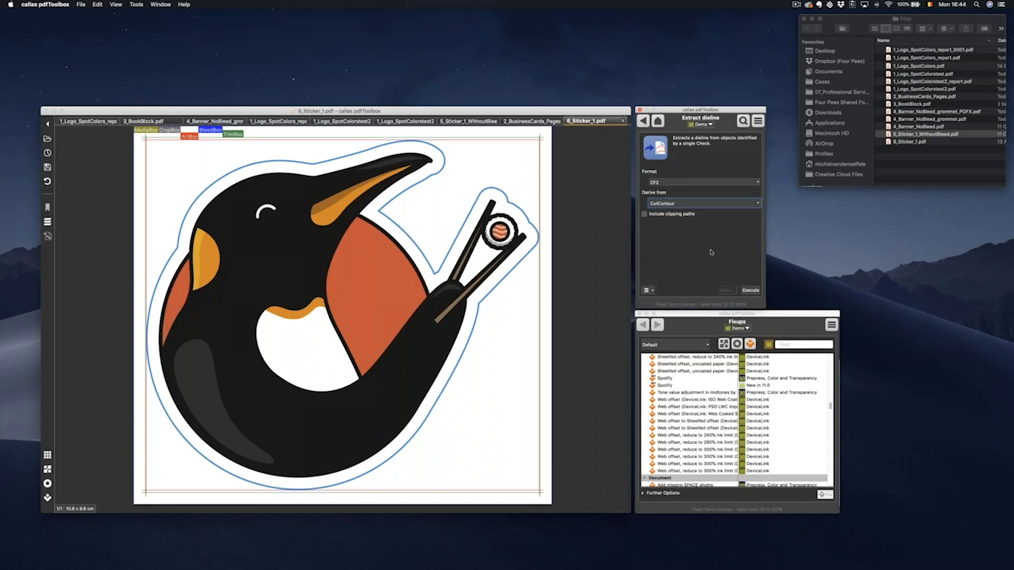
Extract the CutContour dieline, save it as cut.cf2 in the Files folder, and select the exported file in Finder
left_click(750, 291)
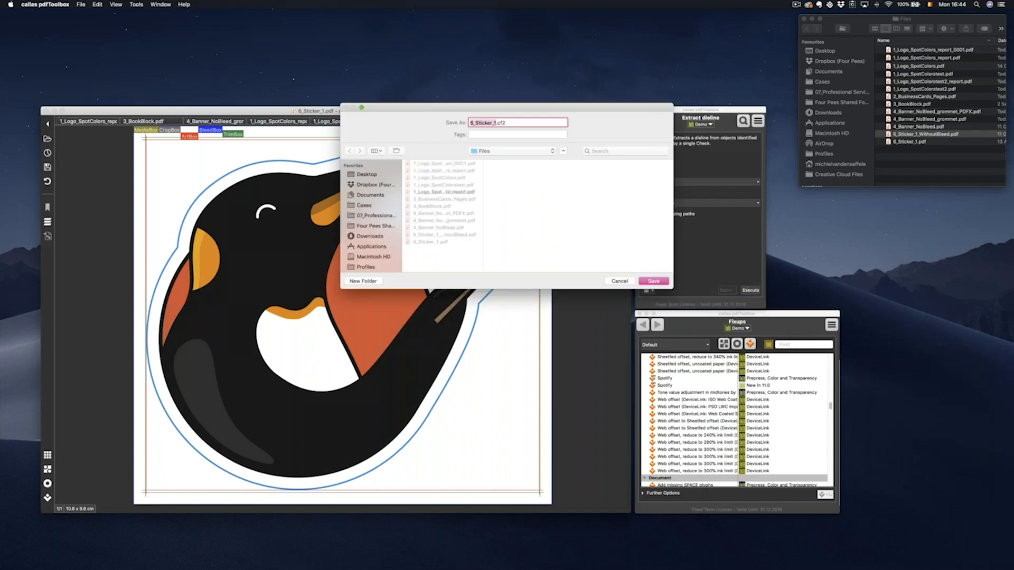
type("cu")
key("Return")
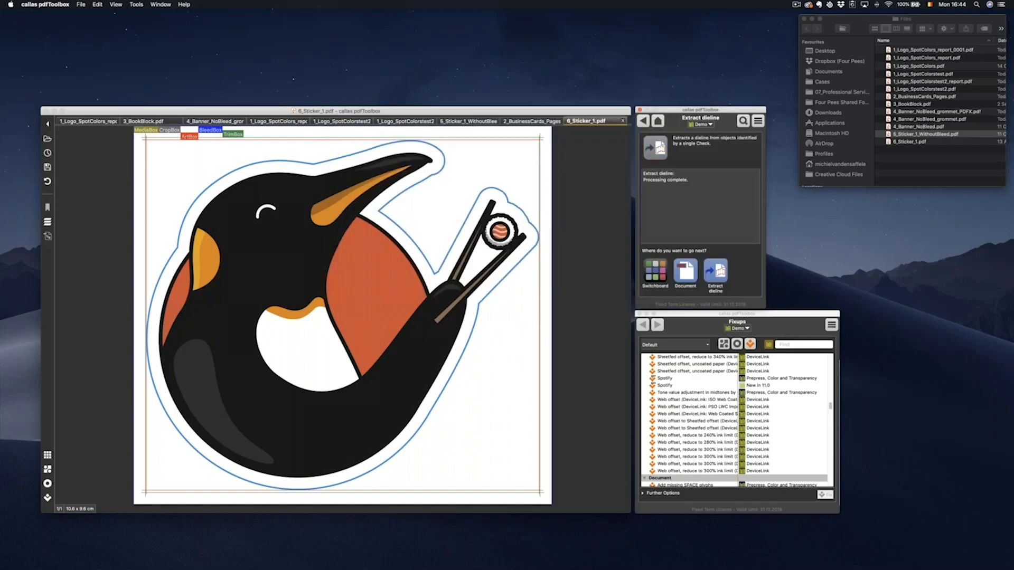
left_click(902, 151)
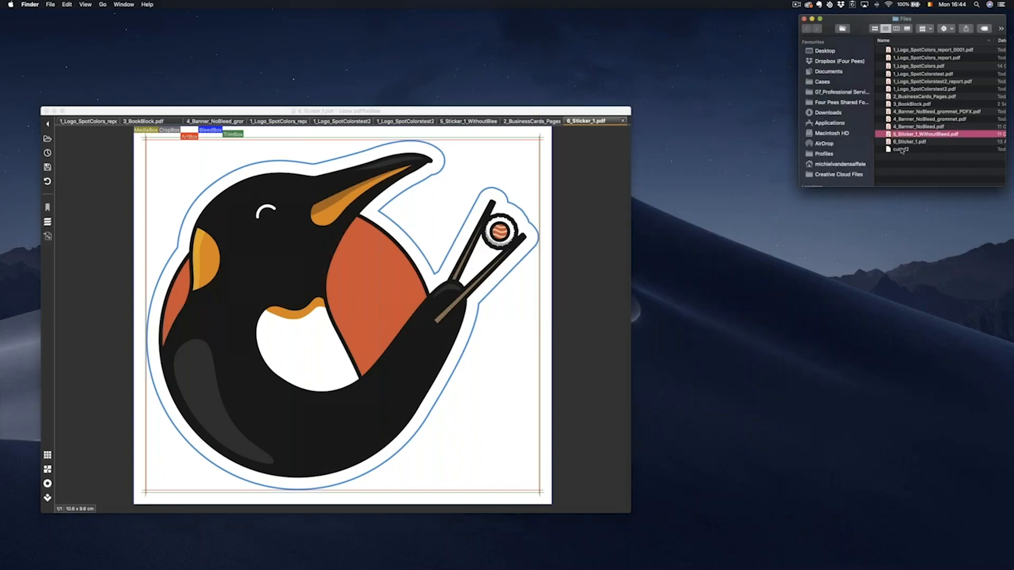
left_click(902, 150)
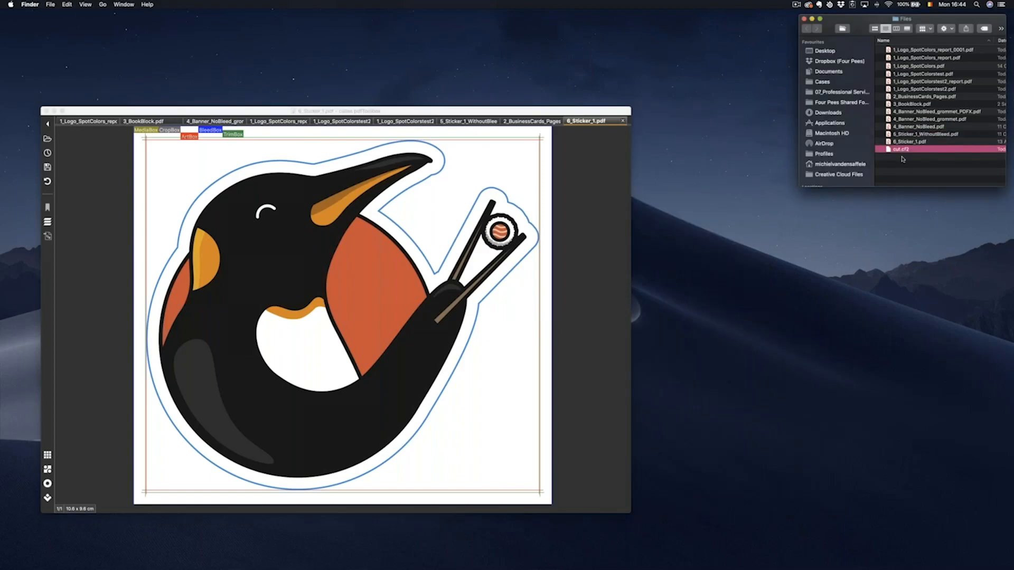